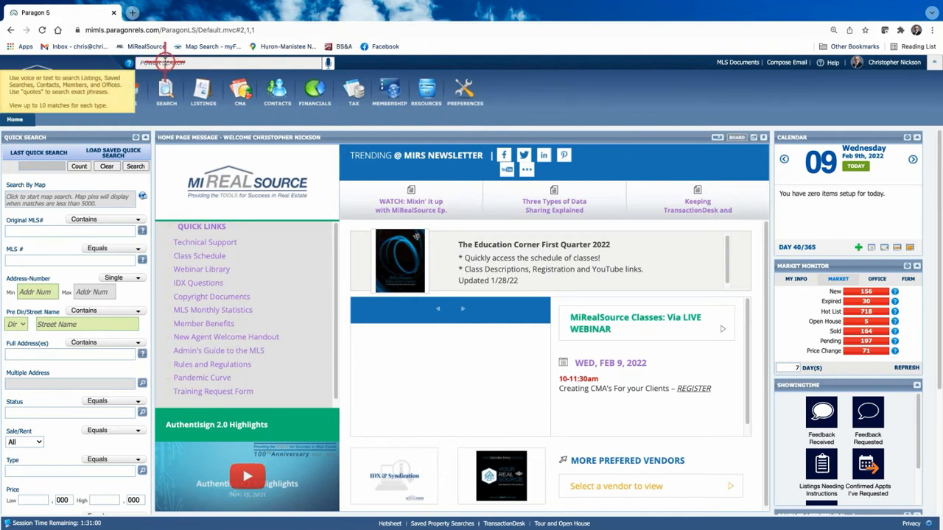
click(163, 62)
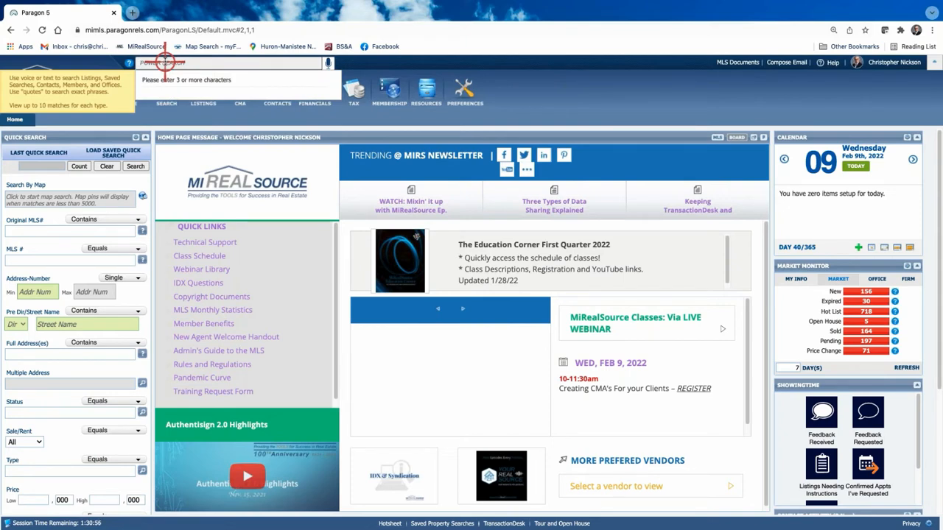
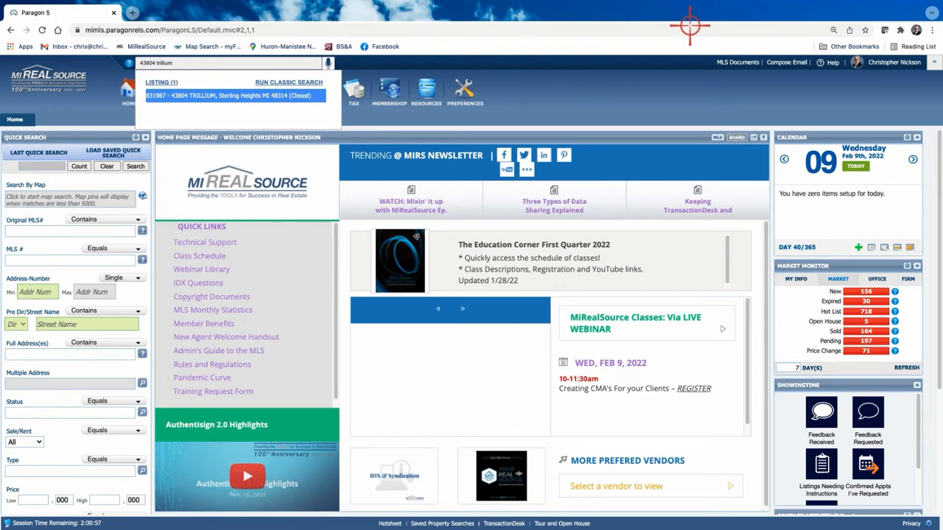
click(225, 97)
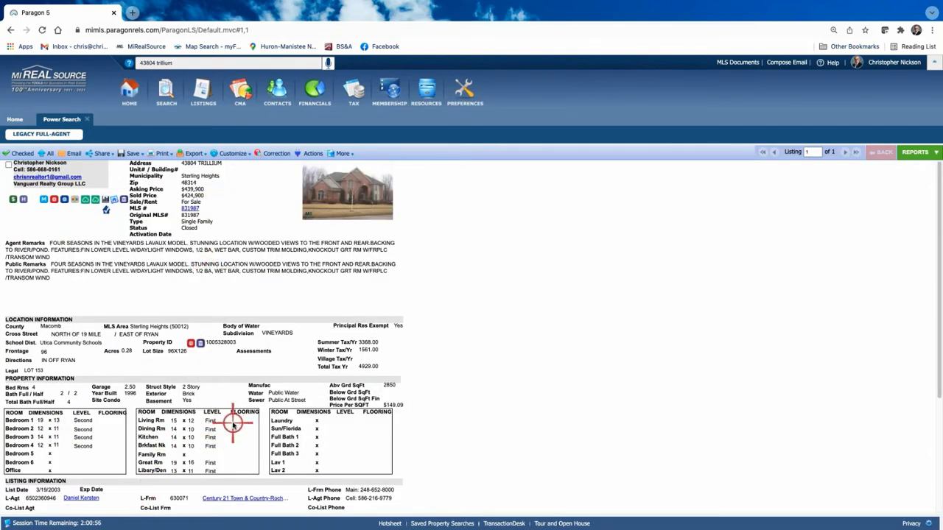
scroll(232, 425, down, 3)
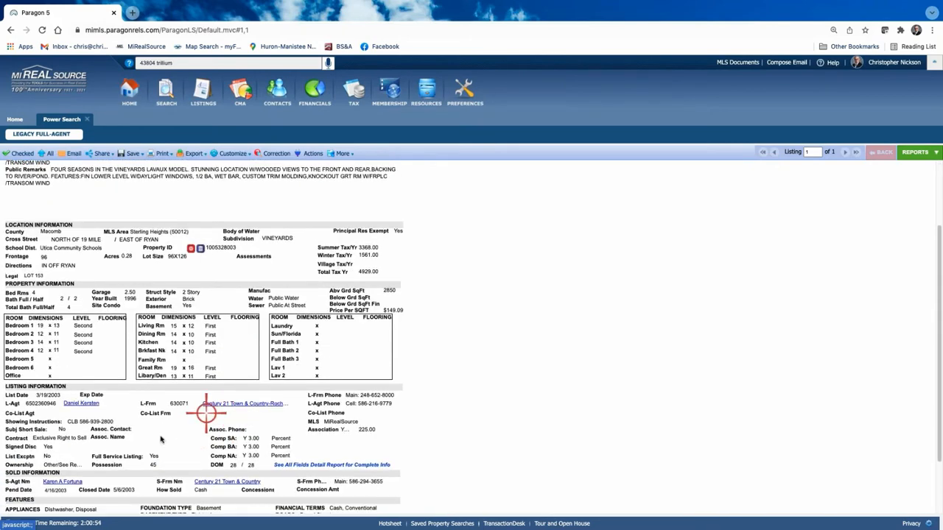
scroll(160, 439, up, 3)
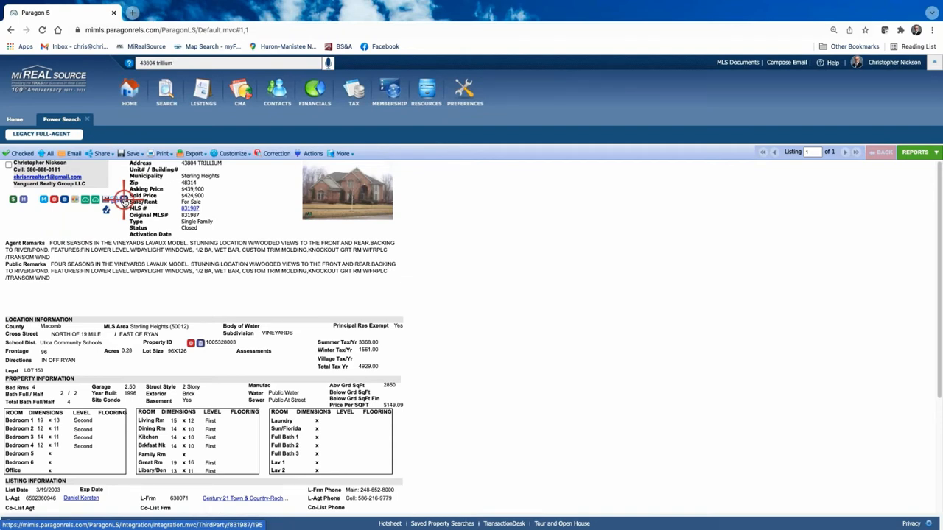
click(124, 199)
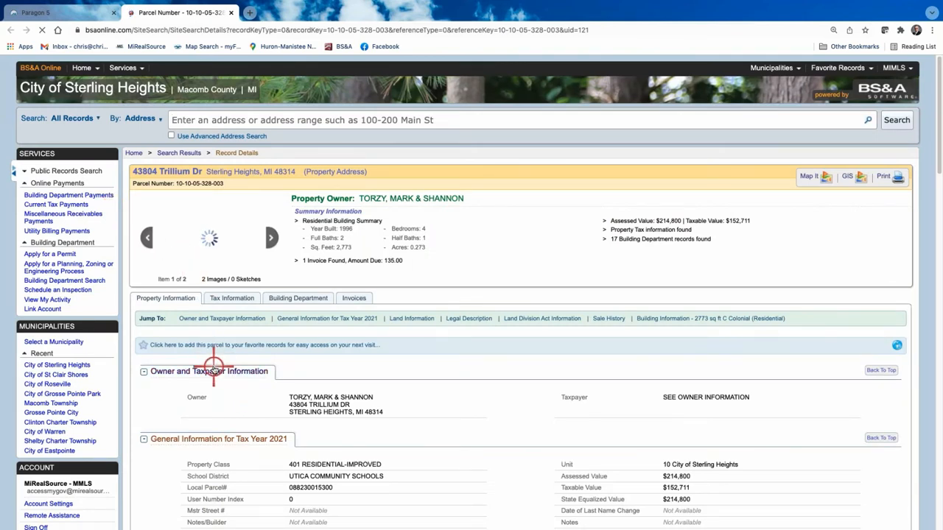
Review the parcel's 2021 assessed value of $214,800 and taxable value of $152,711.
scroll(214, 372, down, 5)
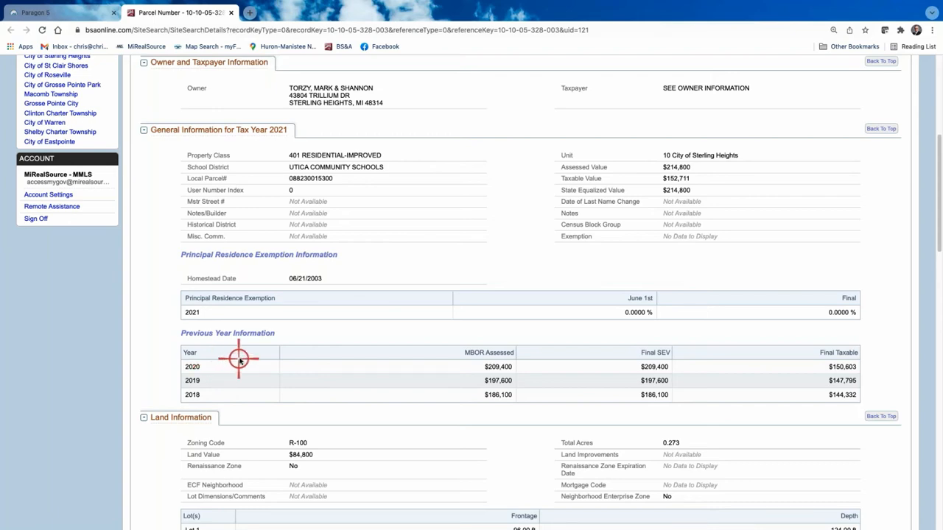
scroll(238, 358, up, 3)
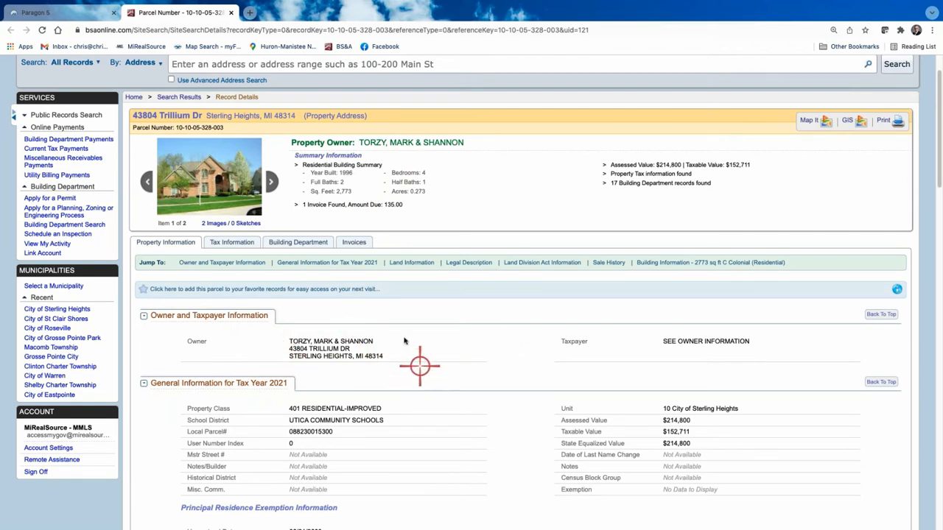
Scroll through the BS&A parcel record page.
scroll(342, 349, up, 1)
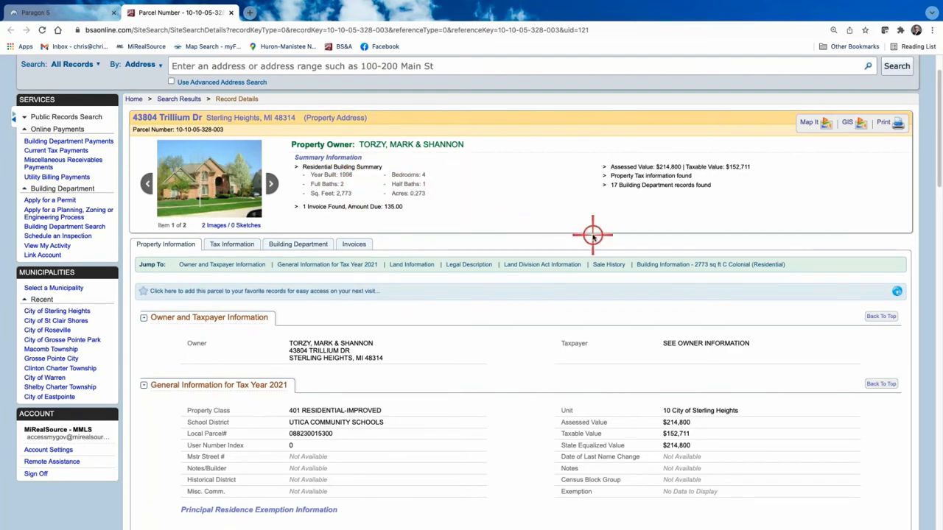
scroll(593, 237, down, 1)
scroll(594, 237, down, 3)
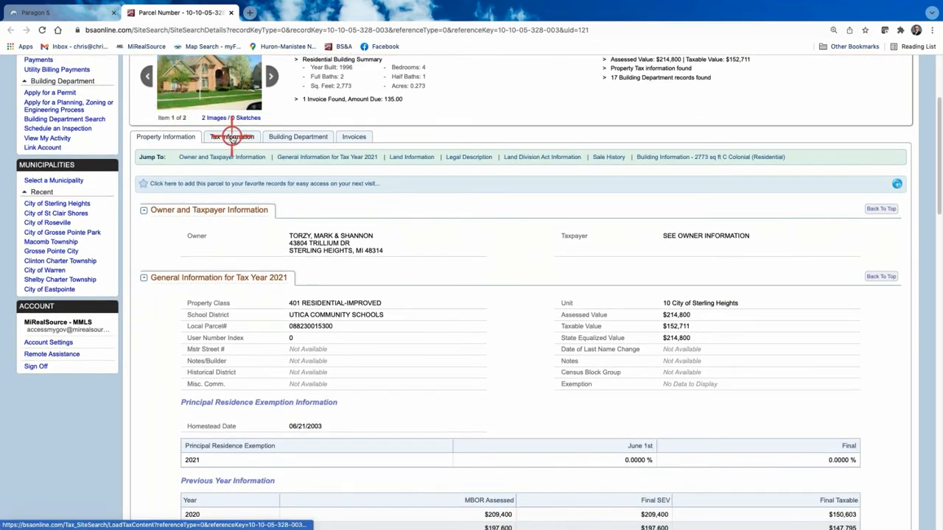
Show Tax Information: 2021 winter bill $1,811.32 due, $6,688.44 summer bill paid.
click(232, 138)
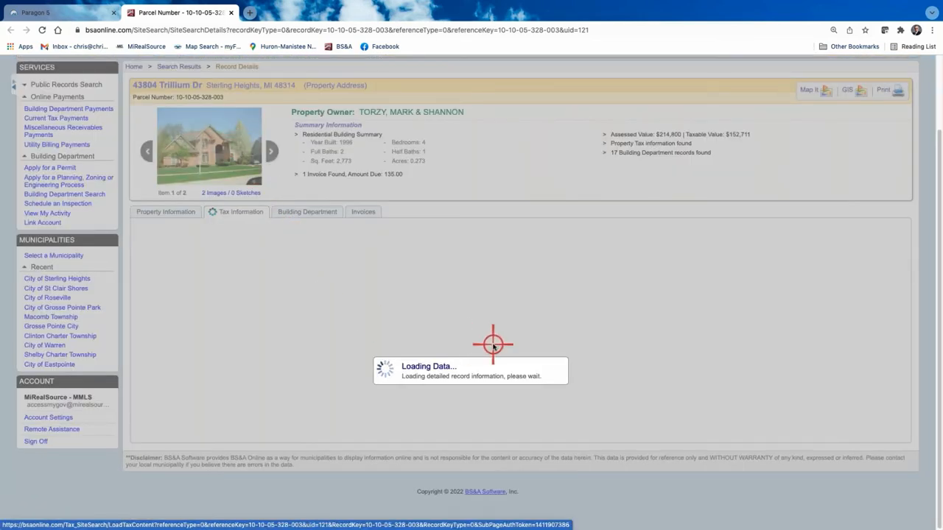
scroll(519, 339, down, 5)
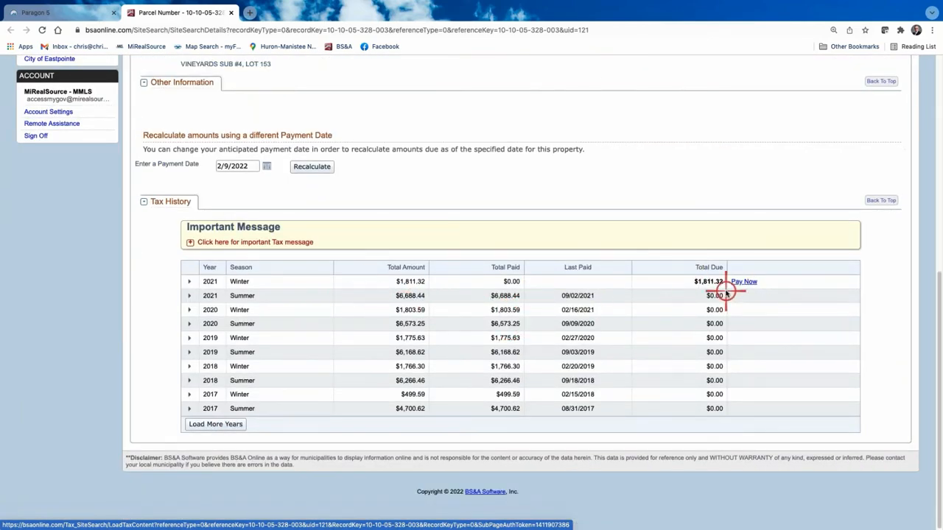
scroll(655, 341, up, 2)
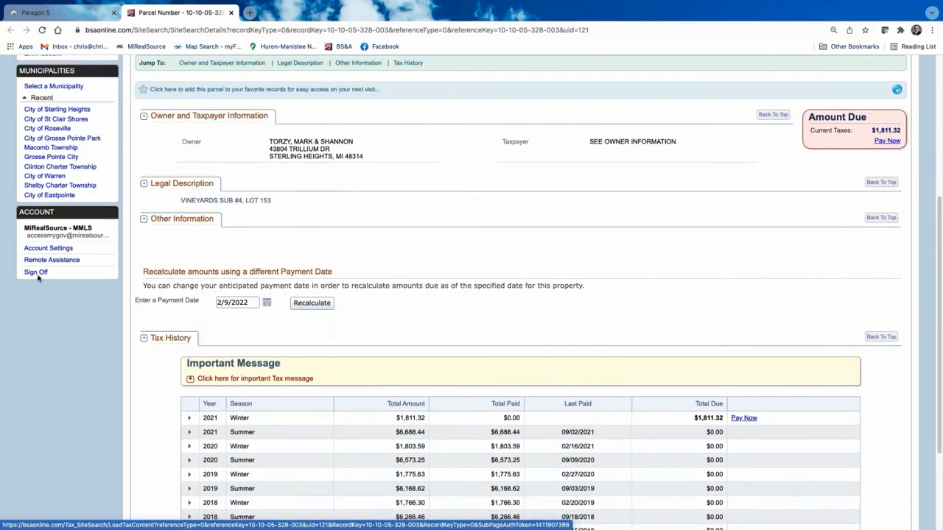
scroll(415, 308, up, 1)
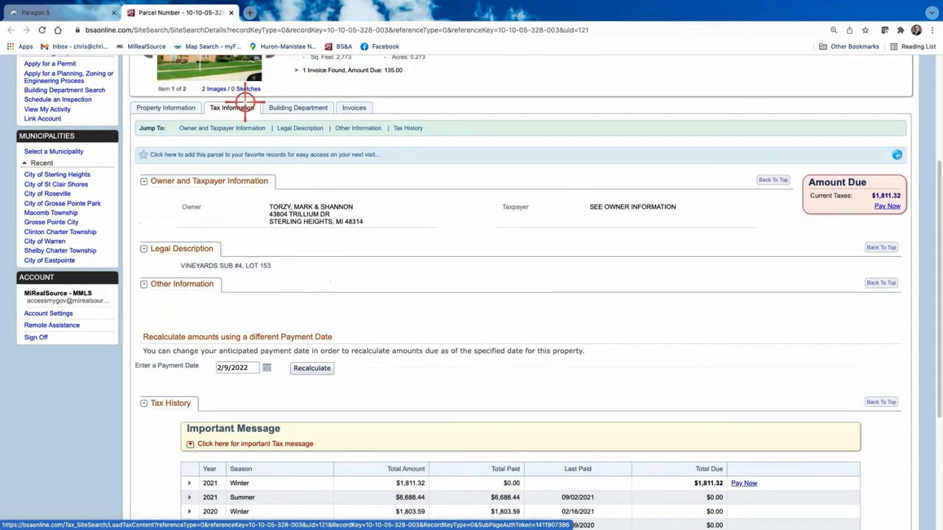
Review the Building Department's 3 projects, including the inground pool, and its 15 permits.
click(302, 108)
scroll(417, 455, down, 1)
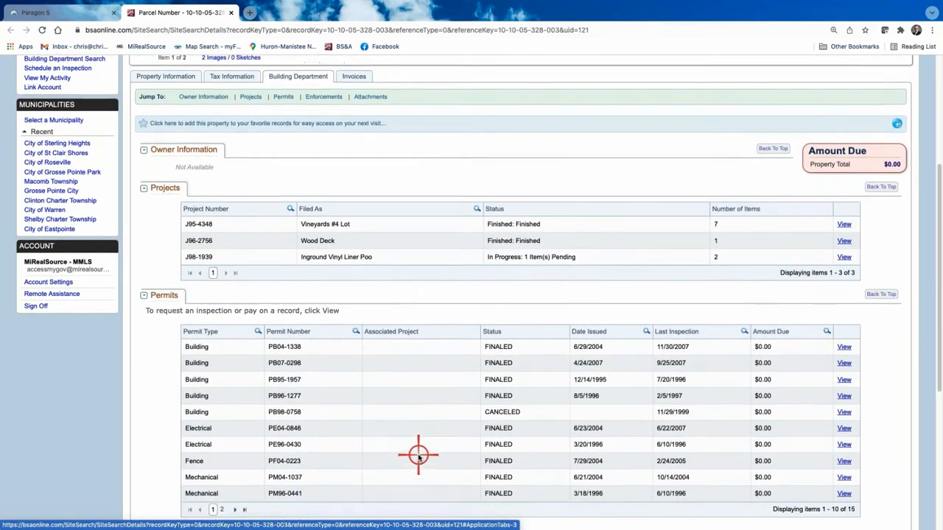
scroll(417, 455, down, 1)
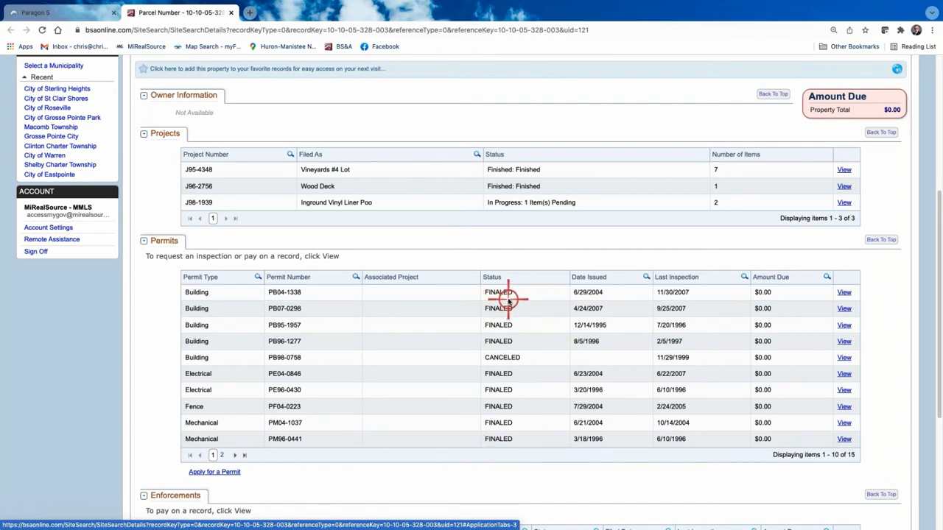
scroll(496, 323, up, 5)
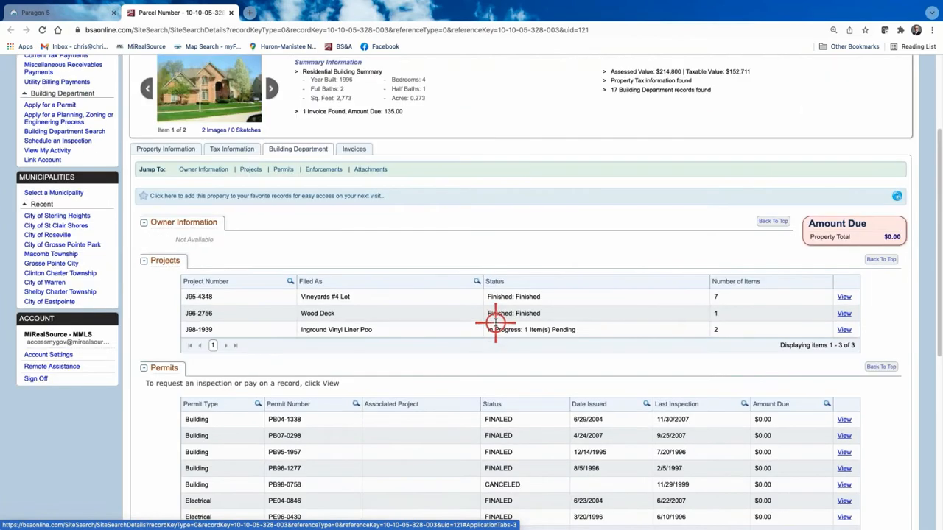
scroll(377, 243, up, 2)
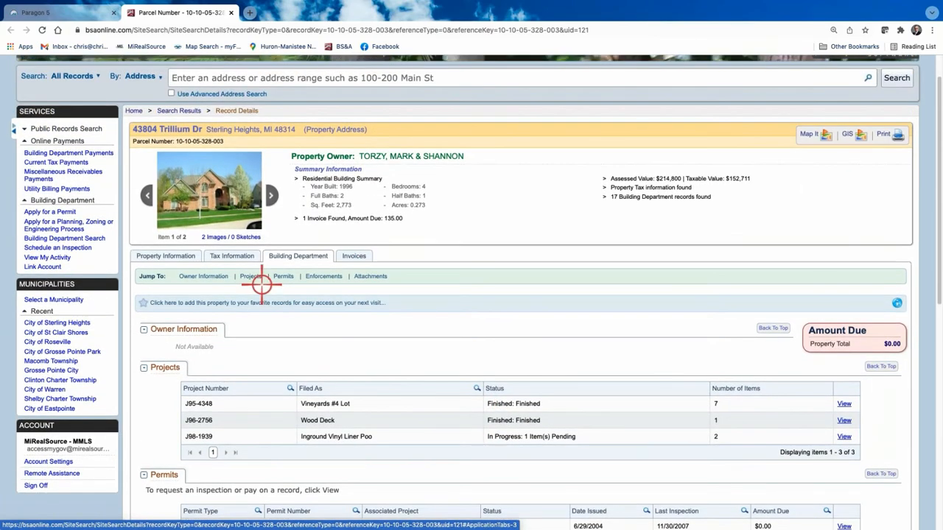
Return to the parcel's Property Information, then switch back to the Paragon Trillium listing.
click(186, 255)
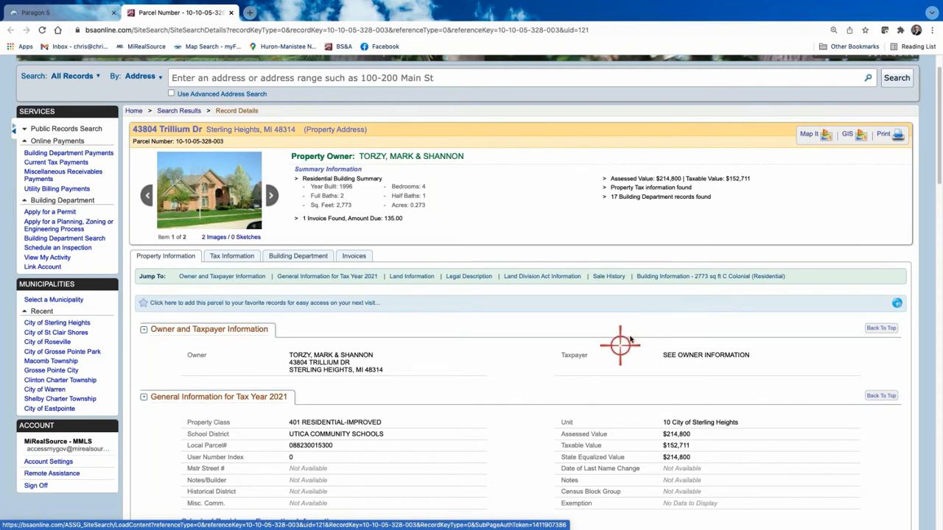
scroll(452, 297, down, 1)
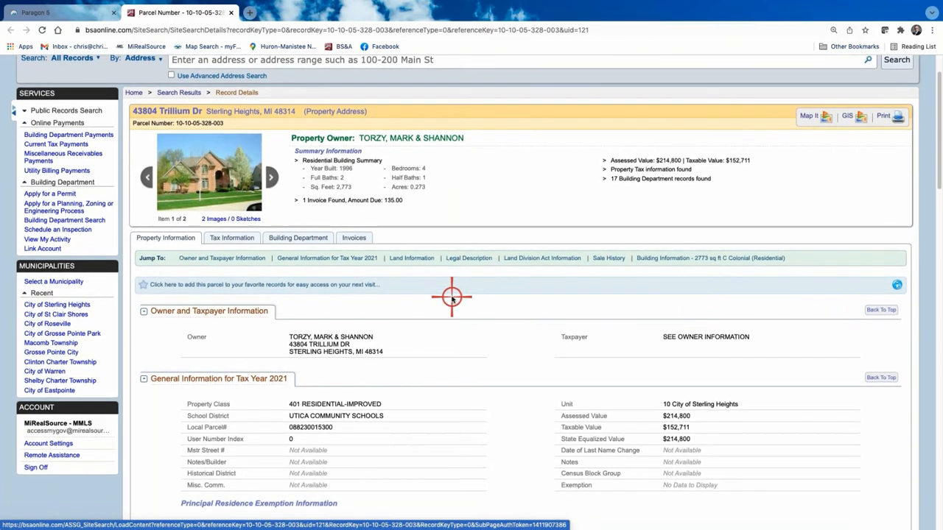
scroll(452, 297, up, 3)
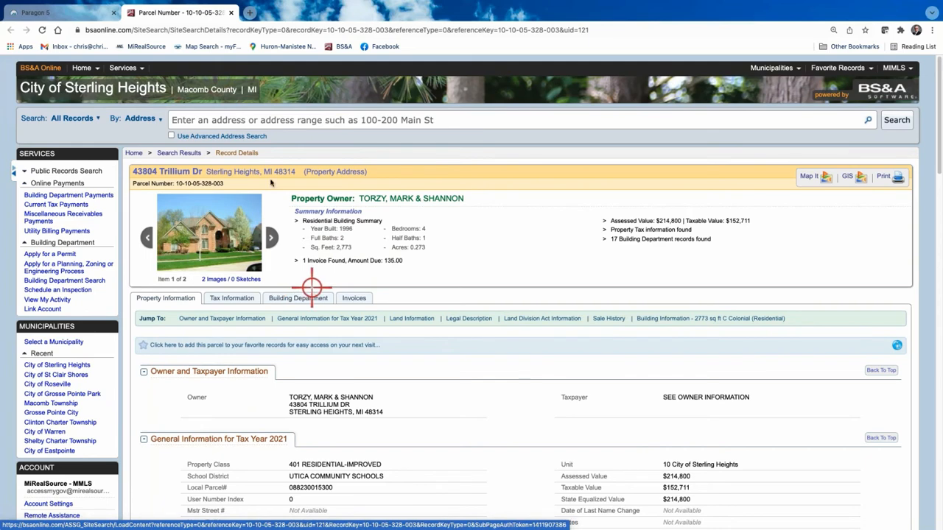
click(67, 13)
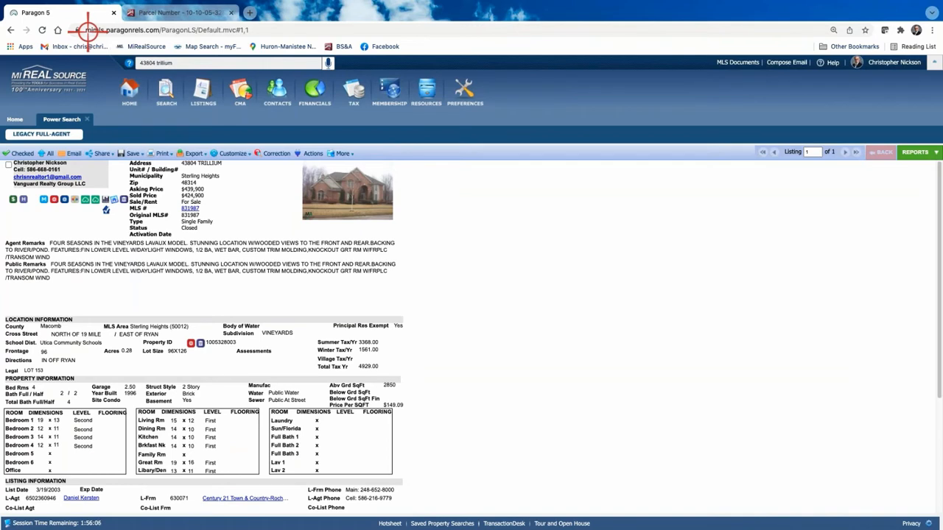
Start a new Residential class search and bring up the Status chooser.
mouse_move(166, 92)
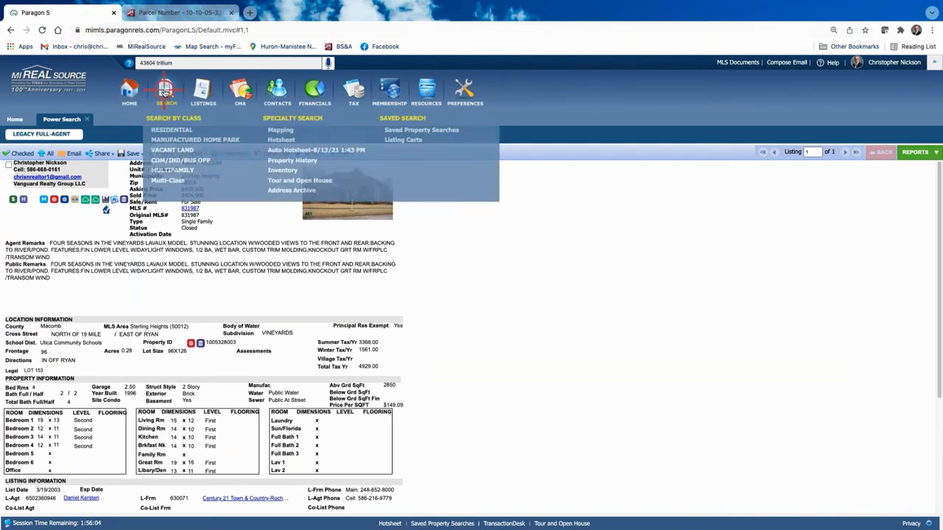
click(172, 130)
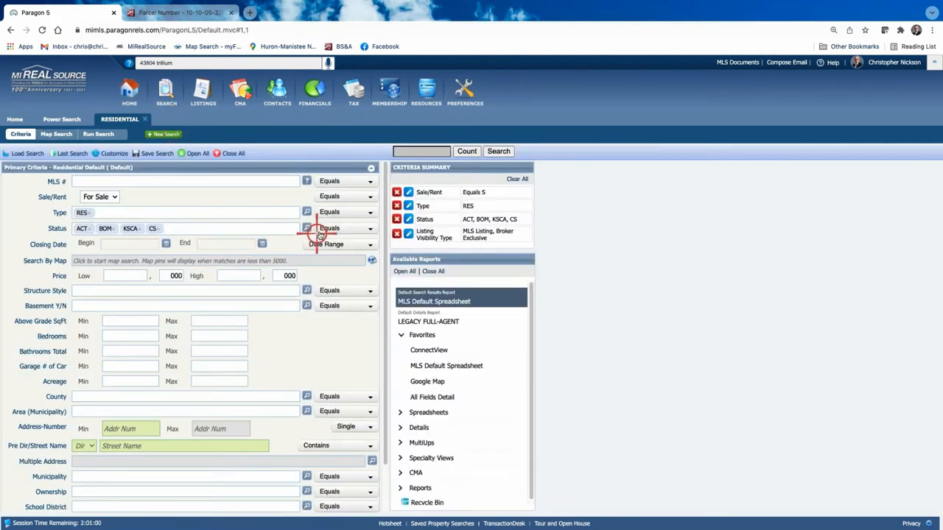
click(307, 227)
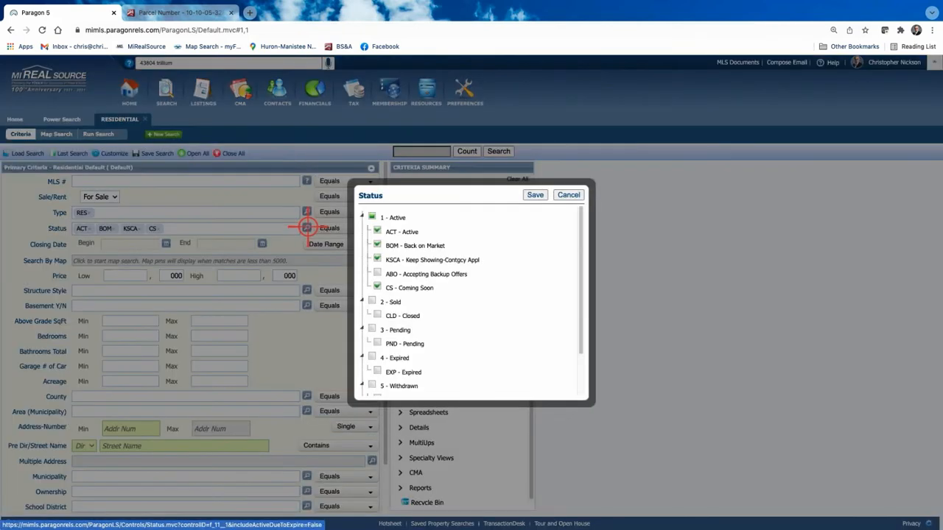
Add 2 - Sold, 3 - Pending and ABO - Accepting Backup Offers to the search status.
click(373, 302)
click(371, 329)
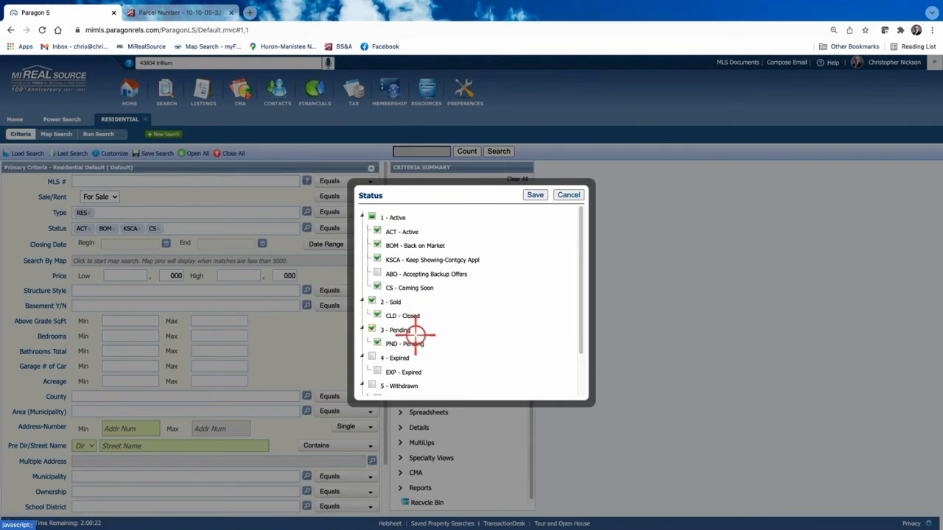
click(377, 274)
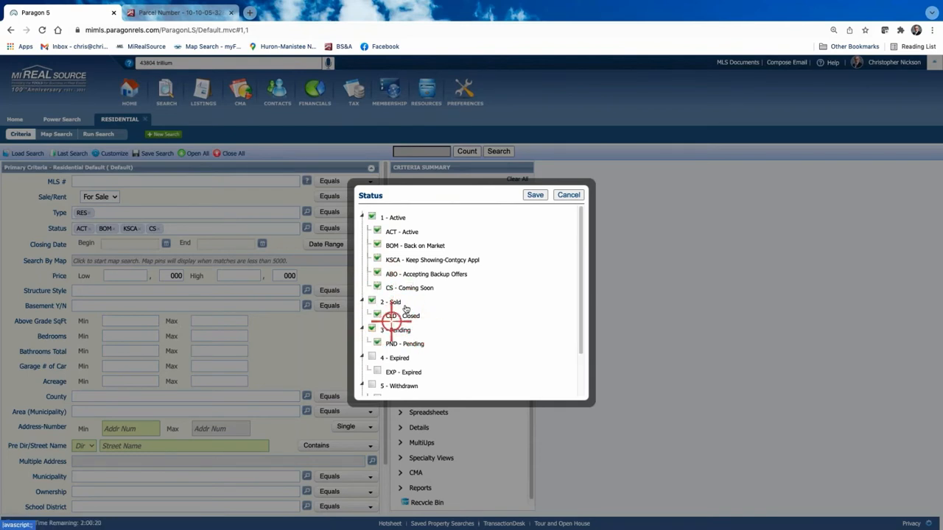
click(537, 195)
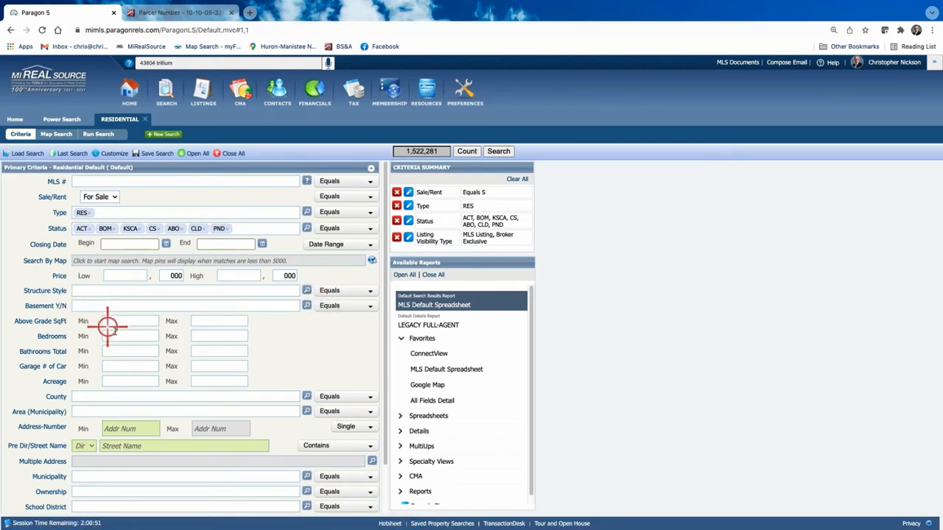
Set Above Grade SqFt to a minimum of 2700 and a maximum of 3000.
click(144, 321)
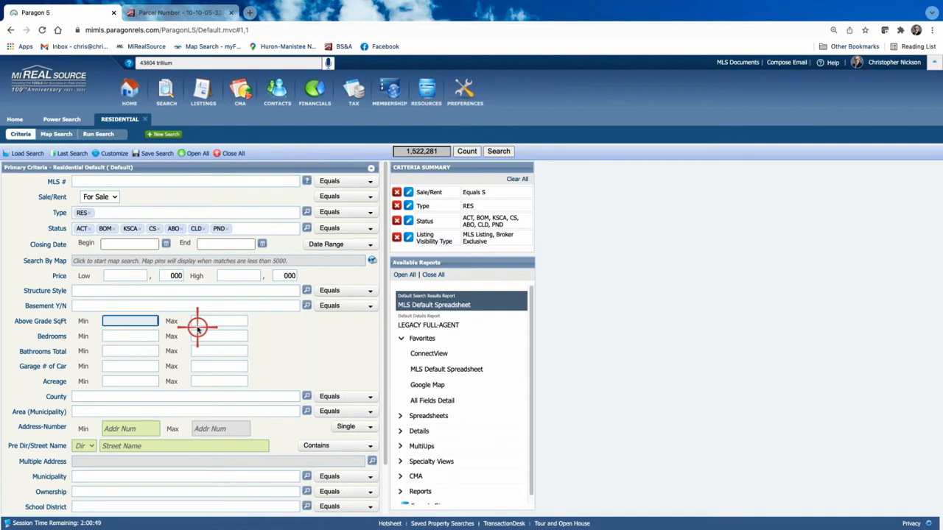
text(2700)
click(213, 321)
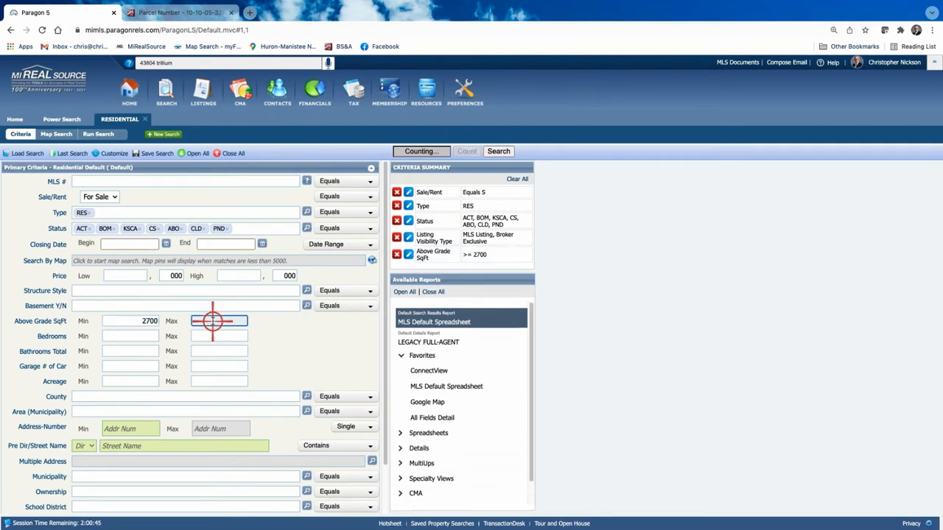
text(3000)
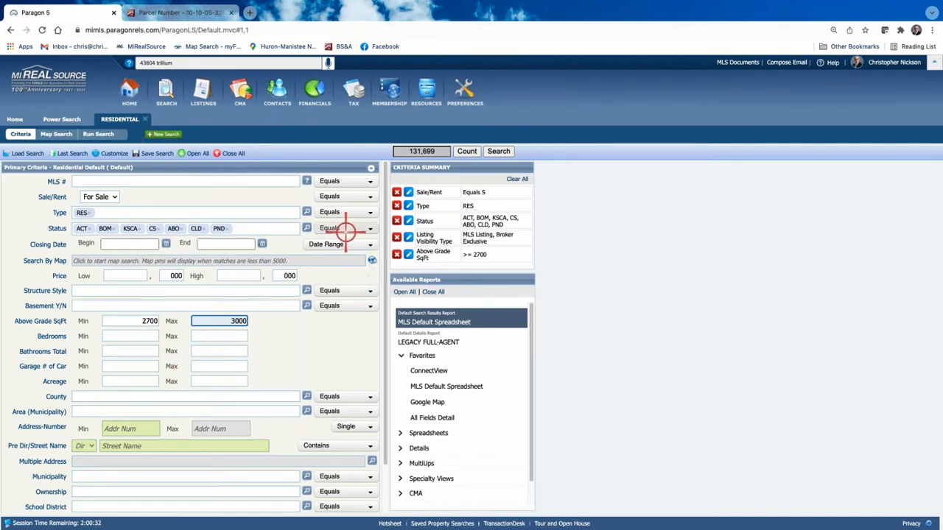
Uncheck the Sold and Pending status groups and save the status selection.
click(306, 227)
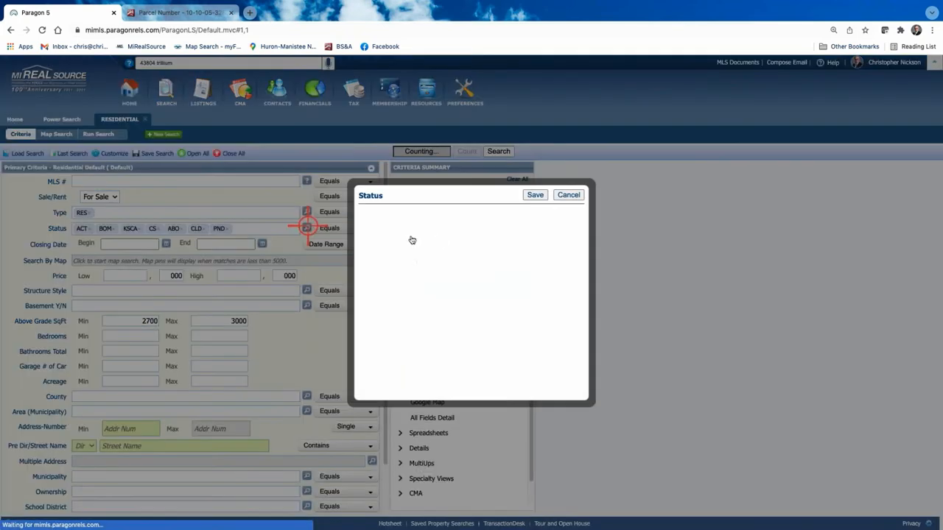
click(372, 301)
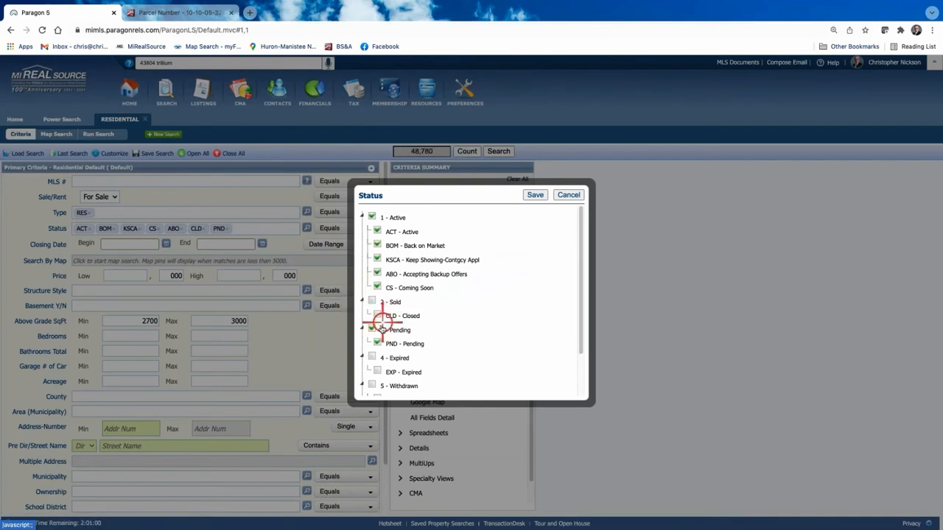
click(372, 329)
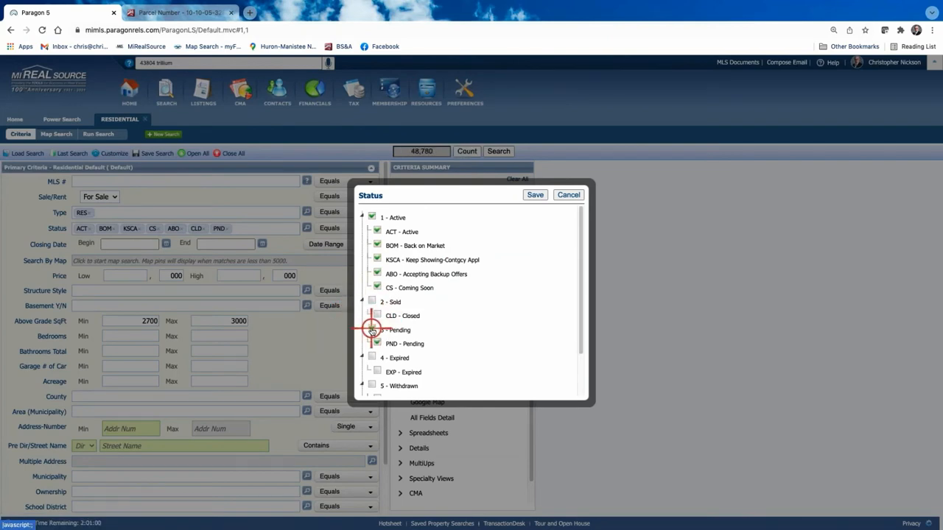
click(535, 194)
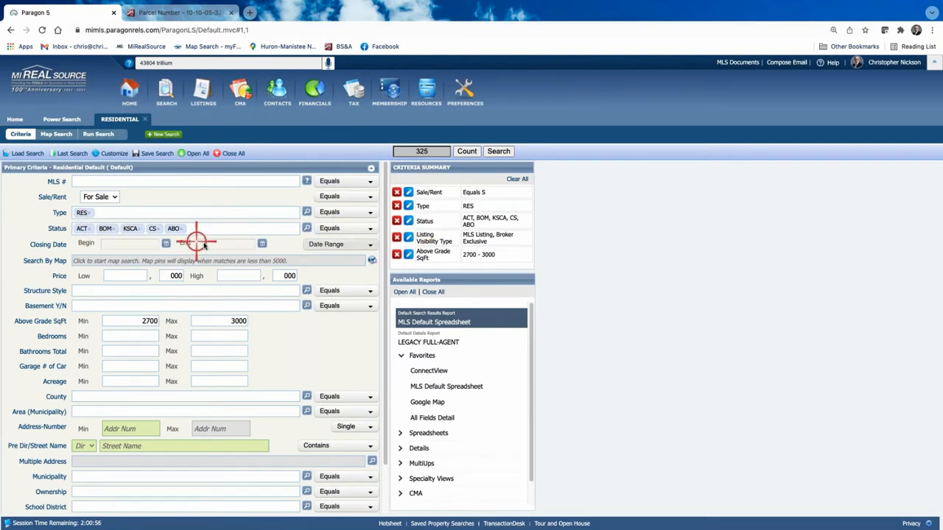
Re-check 2 - Sold and 3 - Pending so CLD and PND listings are included, and save.
click(306, 228)
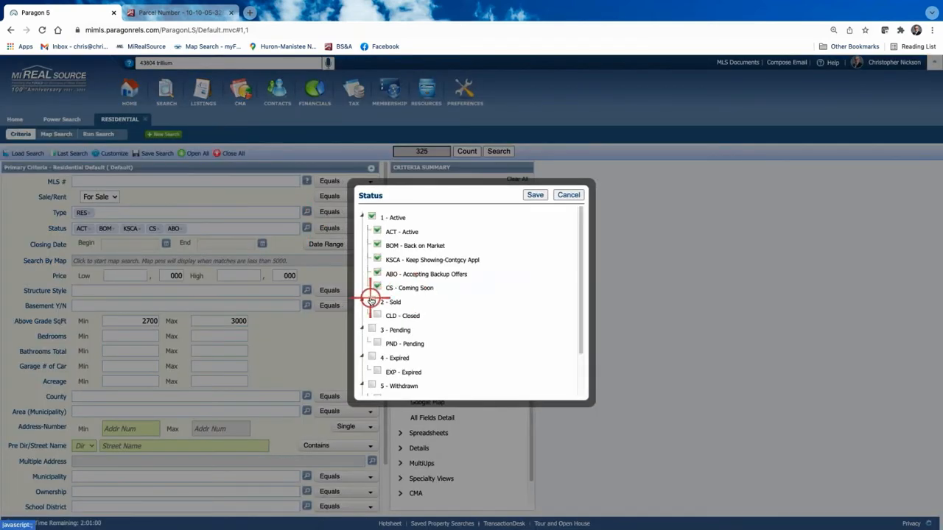
click(372, 301)
click(372, 329)
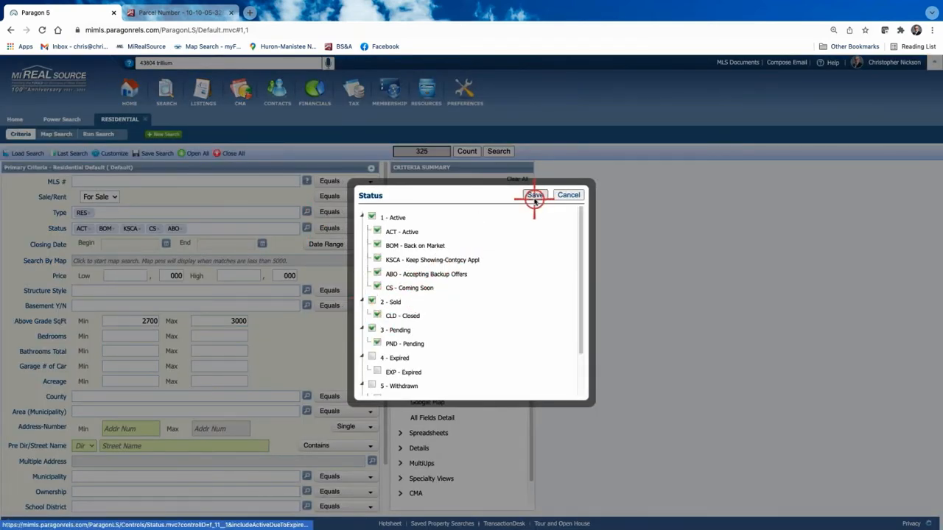
click(535, 196)
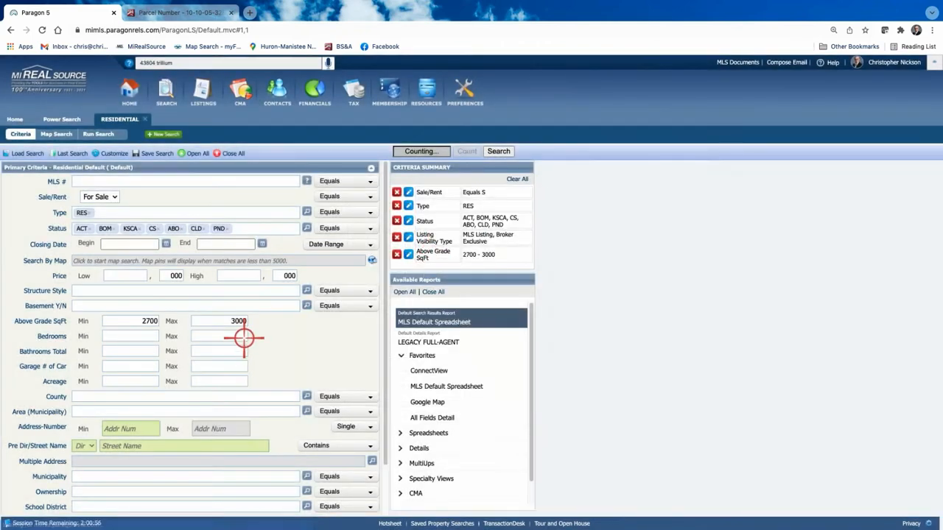
Set the Closing Date range to 12 Months Back.
click(372, 247)
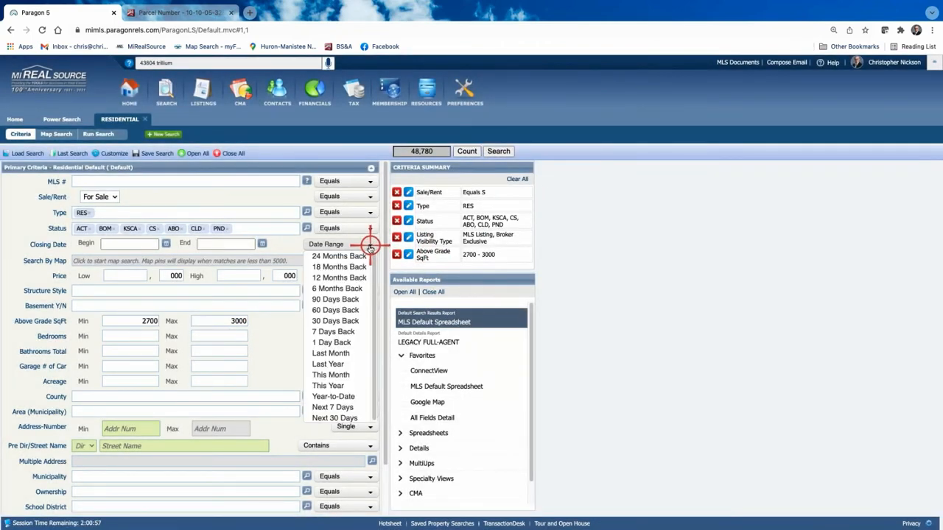
click(343, 278)
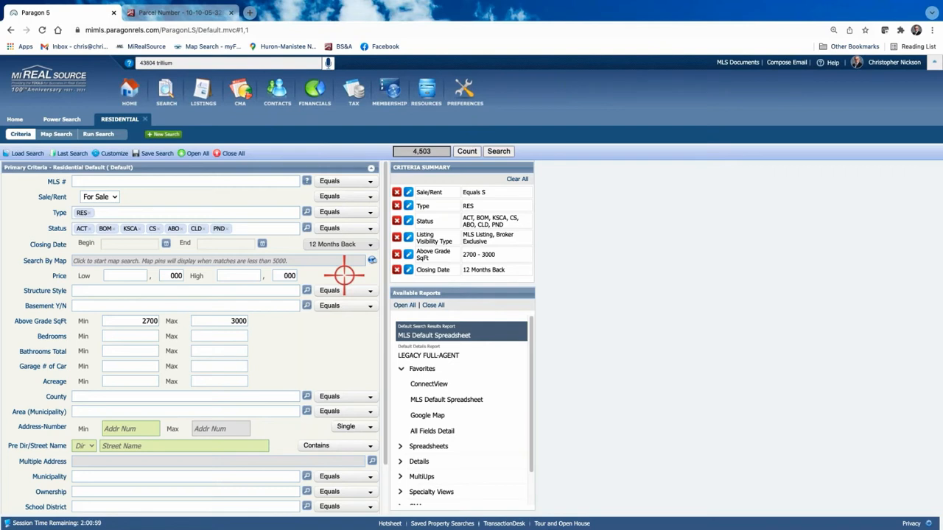
Expand the Secondary Criteria section of the Residential search form.
scroll(309, 355, down, 1)
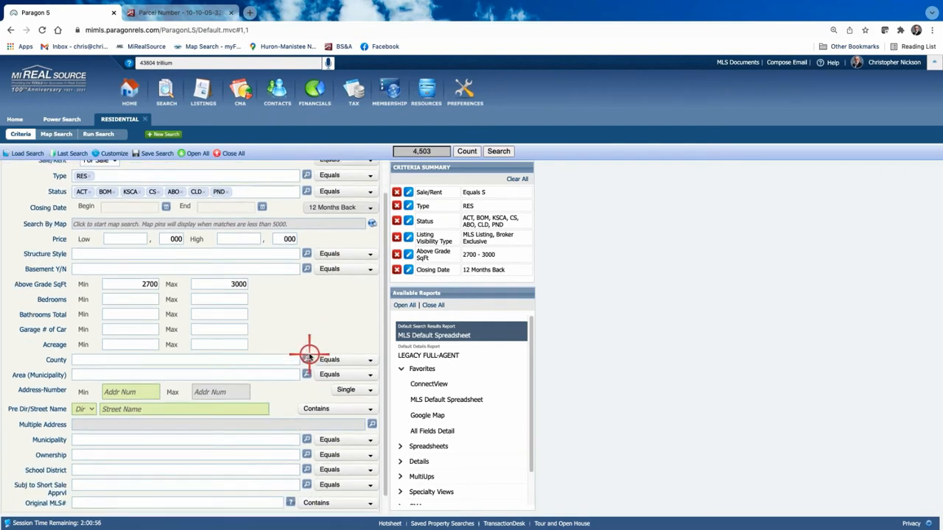
scroll(309, 355, down, 1)
key(Tab)
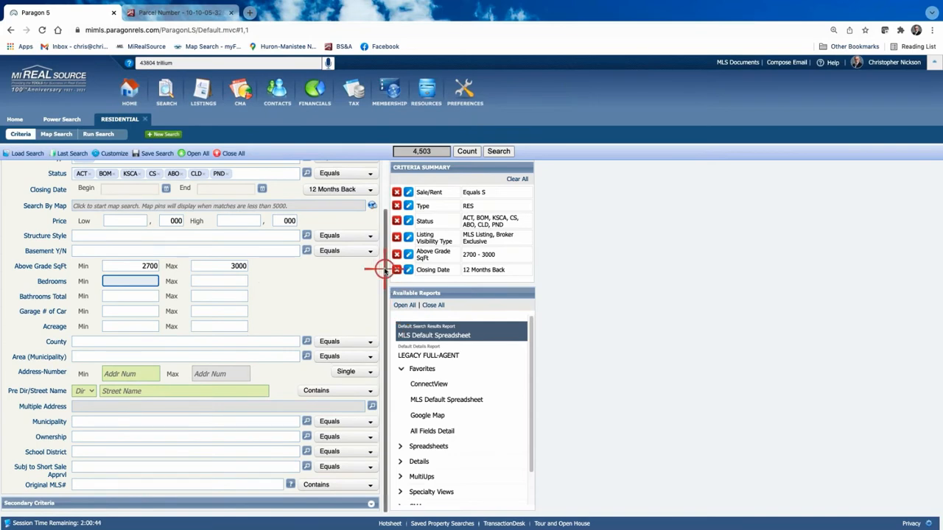
click(370, 504)
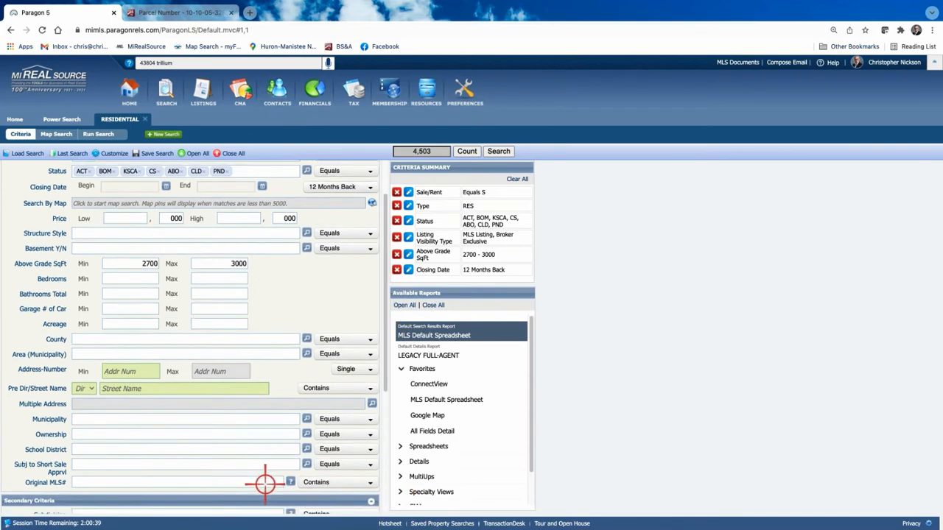
Enter 2010 as the Year Built maximum and return to the top of the form.
scroll(263, 482, down, 2)
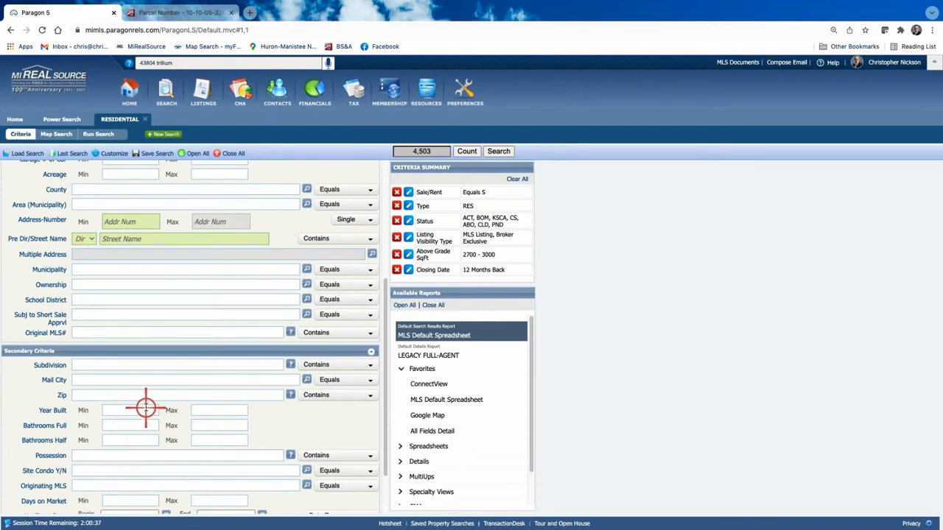
click(220, 410)
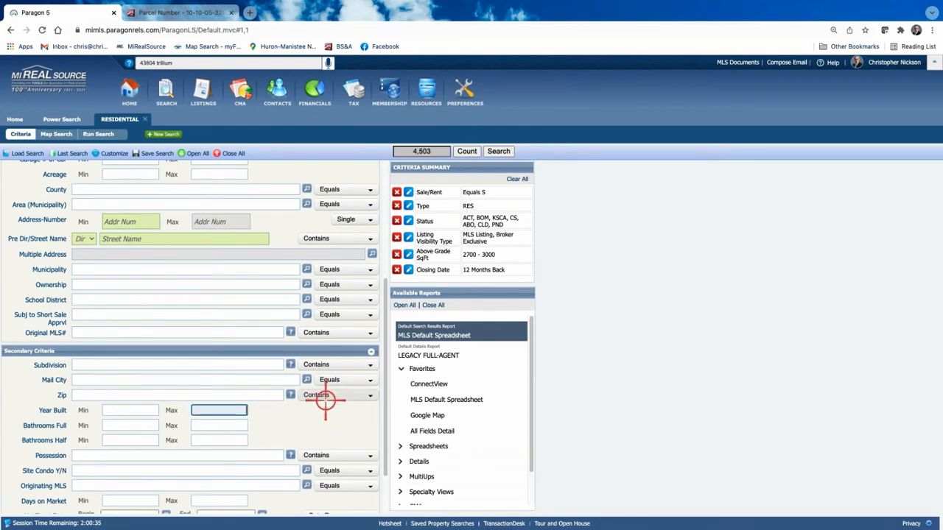
text(2010)
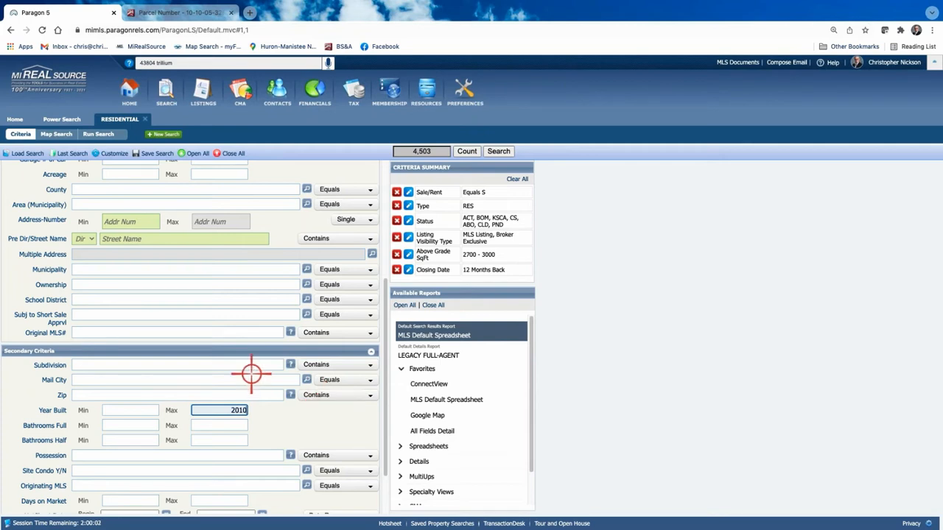
scroll(264, 393, up, 1)
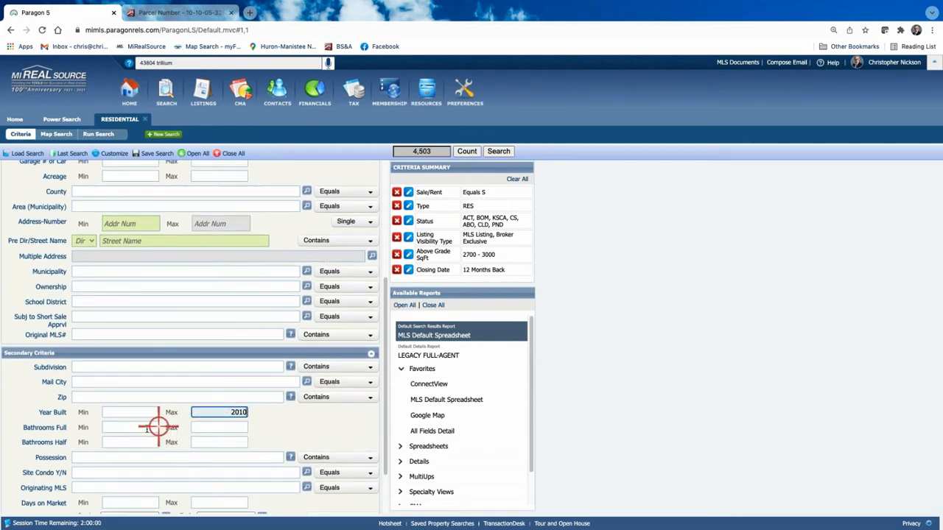
scroll(239, 416, up, 1)
scroll(240, 414, up, 6)
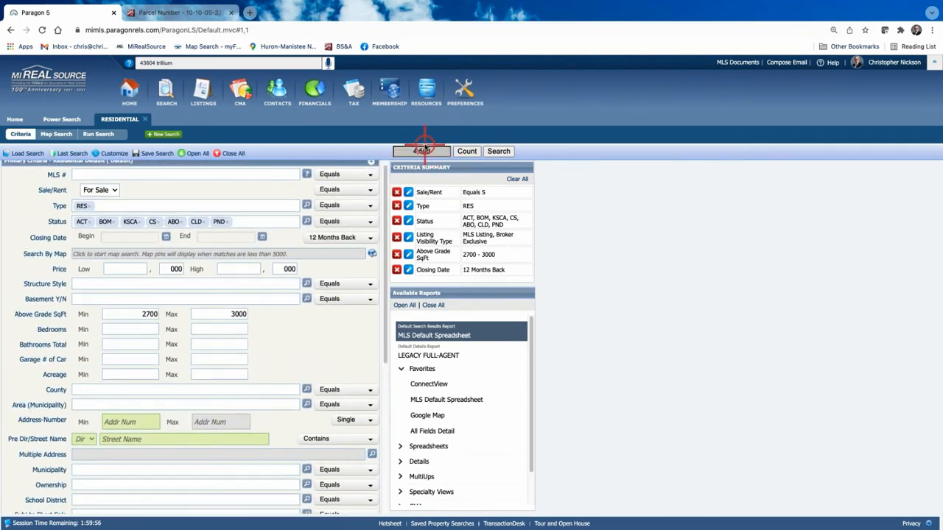
click(371, 254)
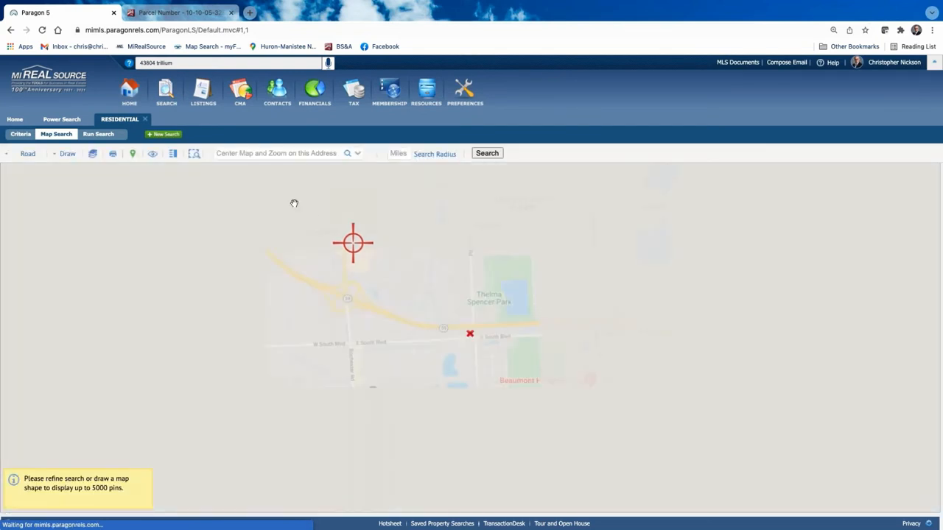
click(243, 153)
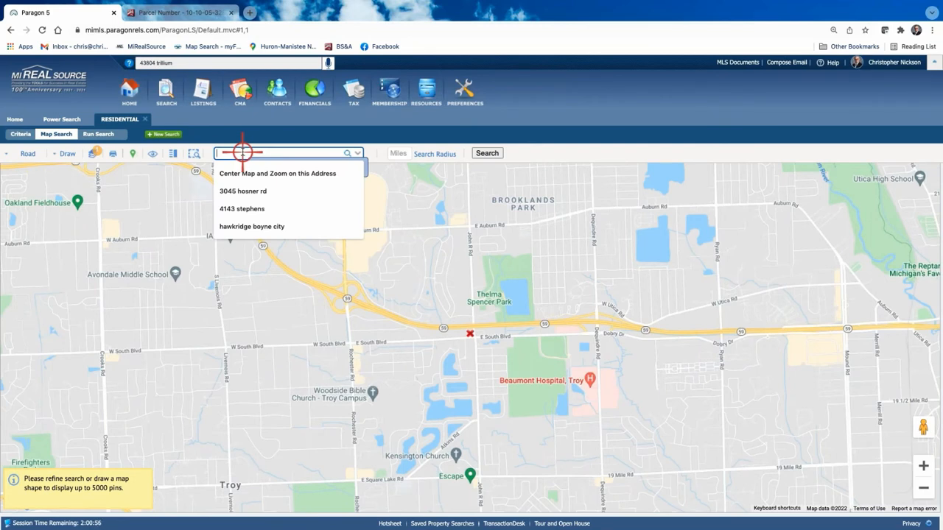
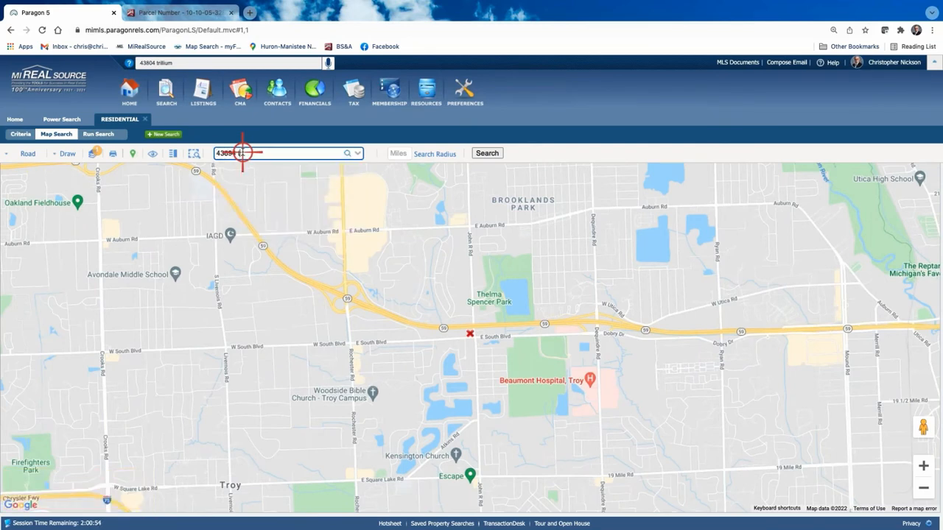
click(346, 153)
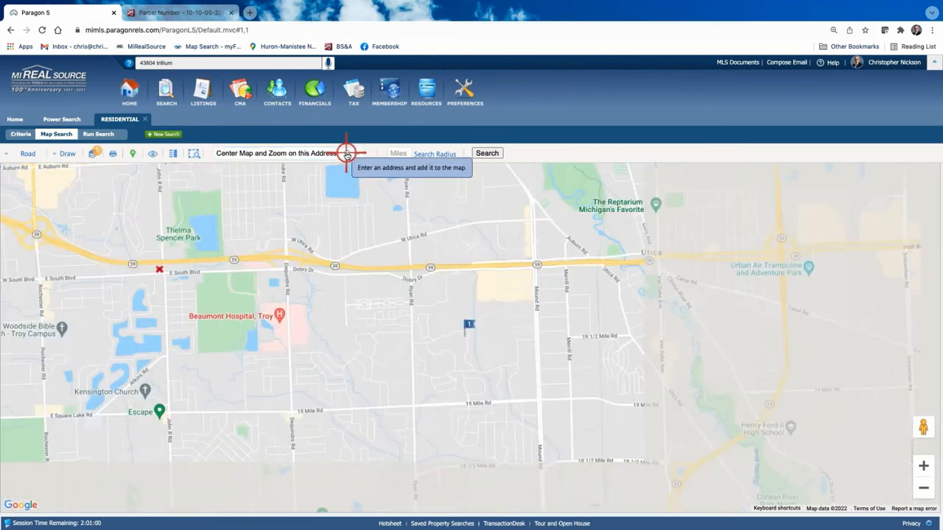
click(398, 151)
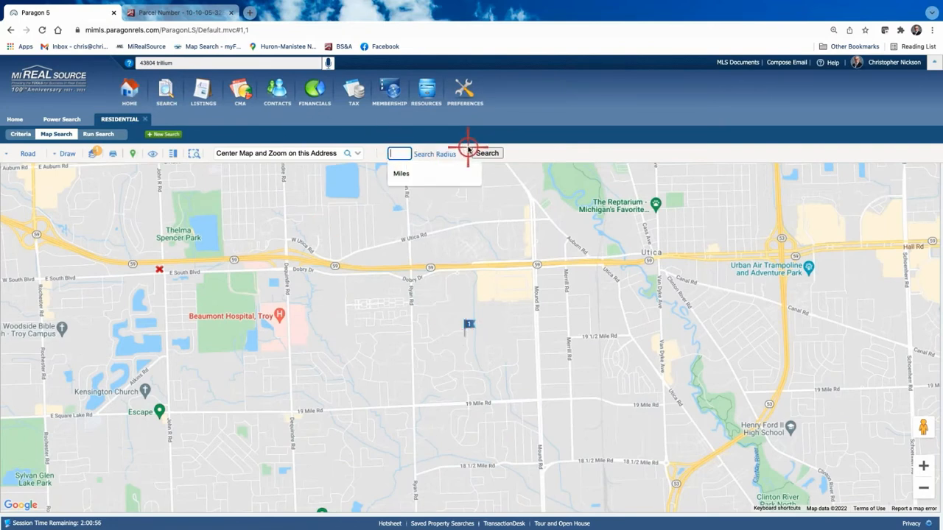
text(.75)
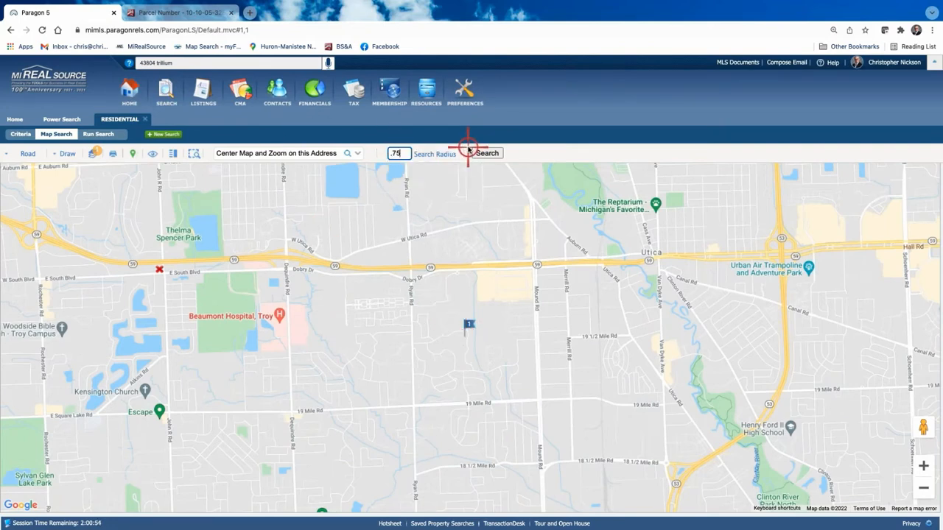
key(Return)
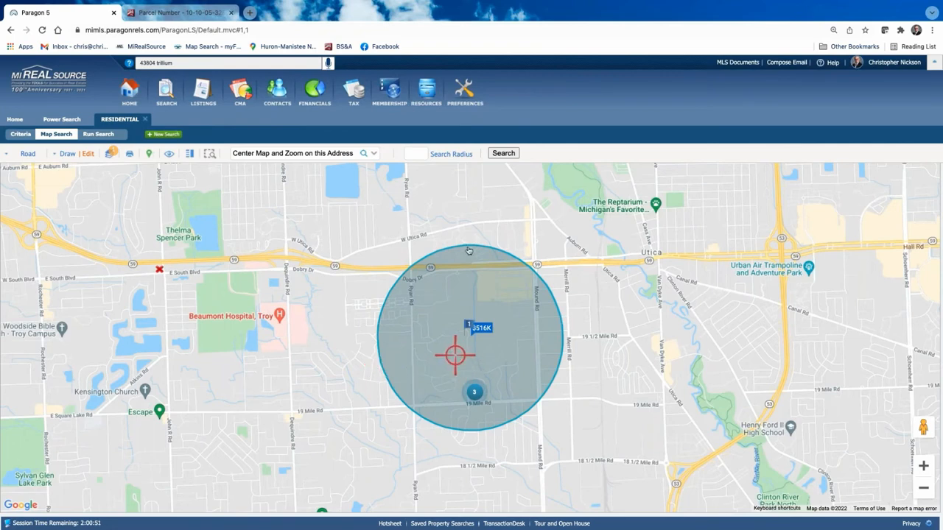
click(504, 153)
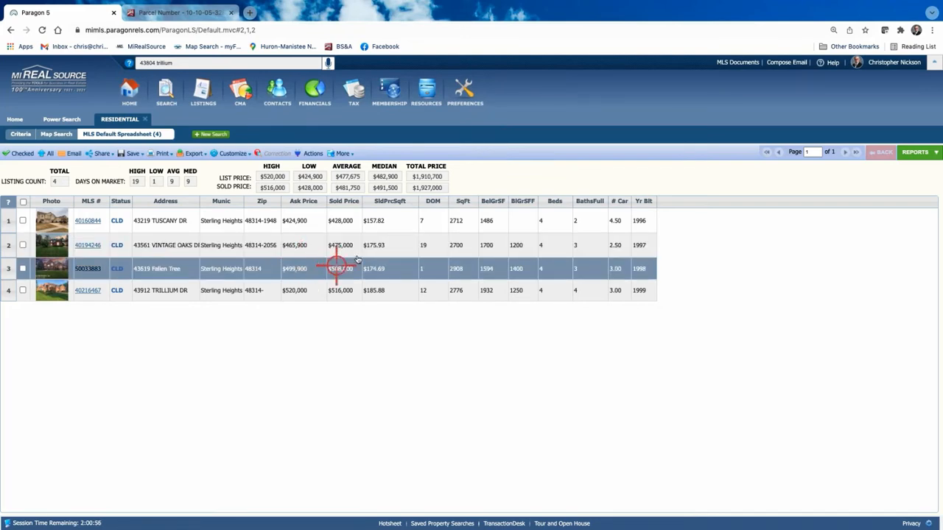
Change Above Grade SqFt Min from 2700 to 2600 and rerun the search.
click(21, 134)
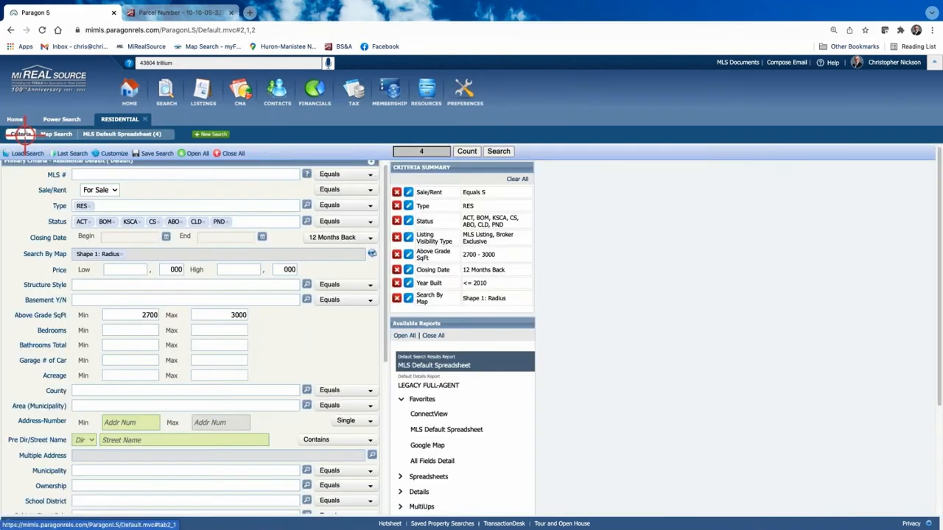
click(148, 314)
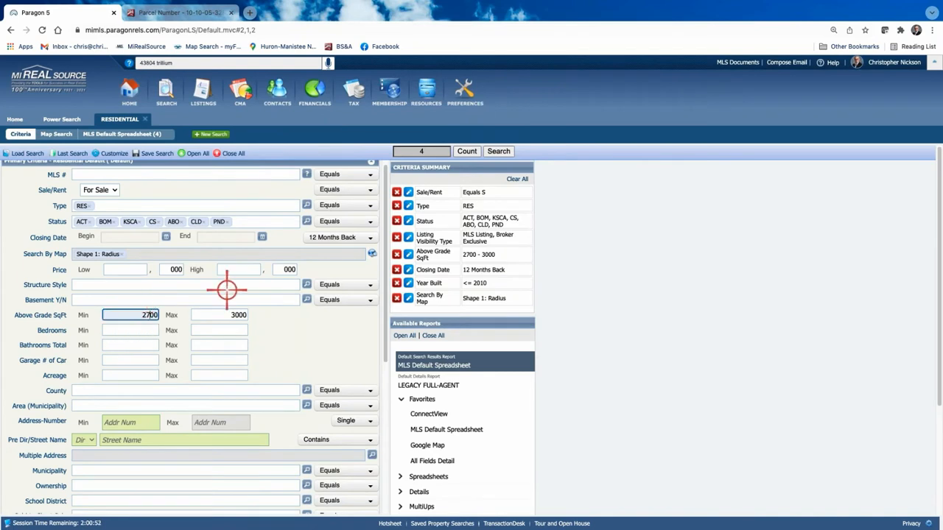
key(BackSpace)
text(6)
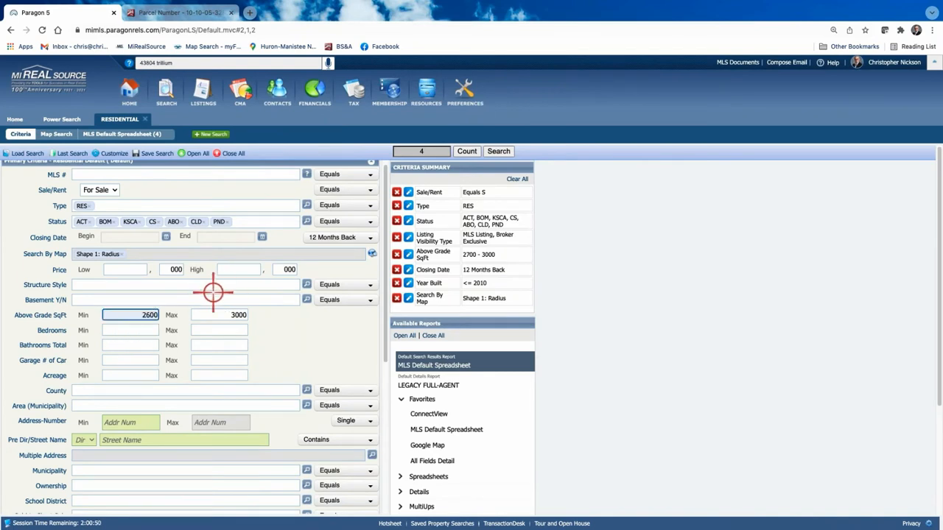
click(497, 151)
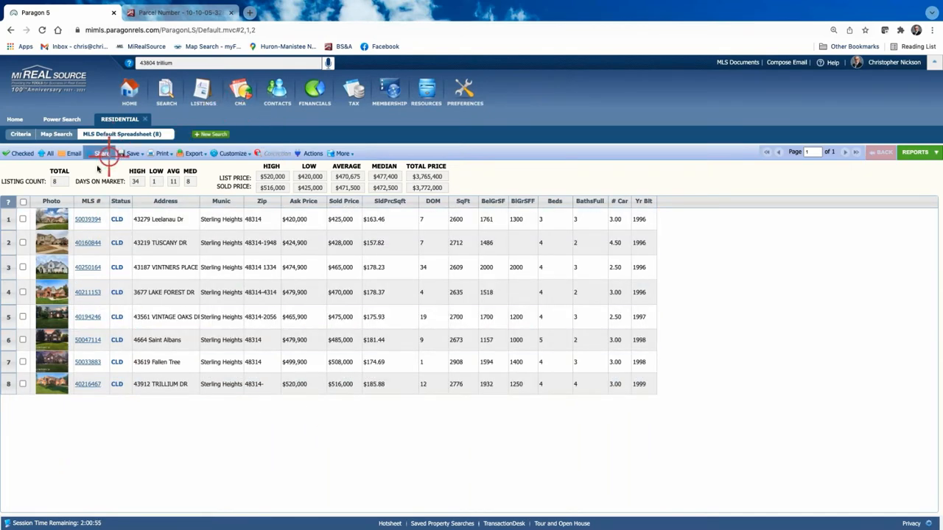
Go back to the Criteria form to review the 2600–3000 range with 8 matches.
click(23, 134)
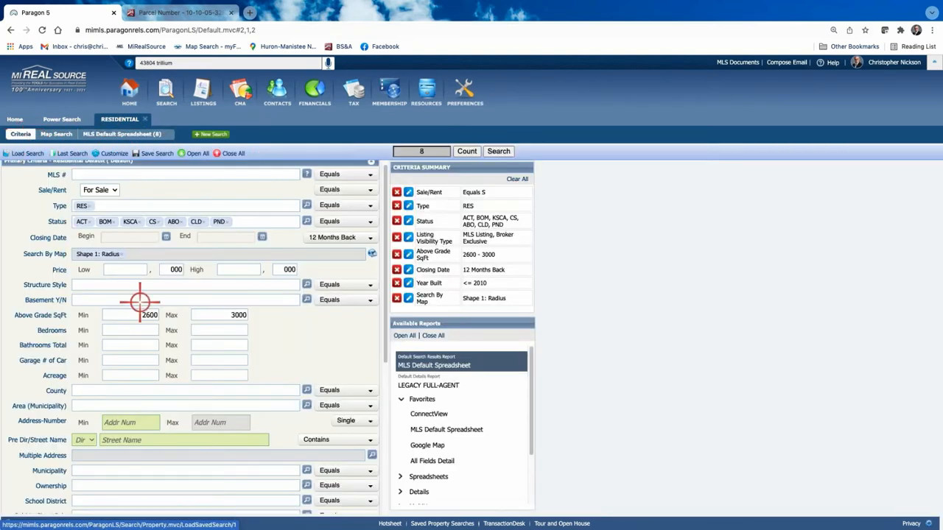
scroll(249, 288, down, 5)
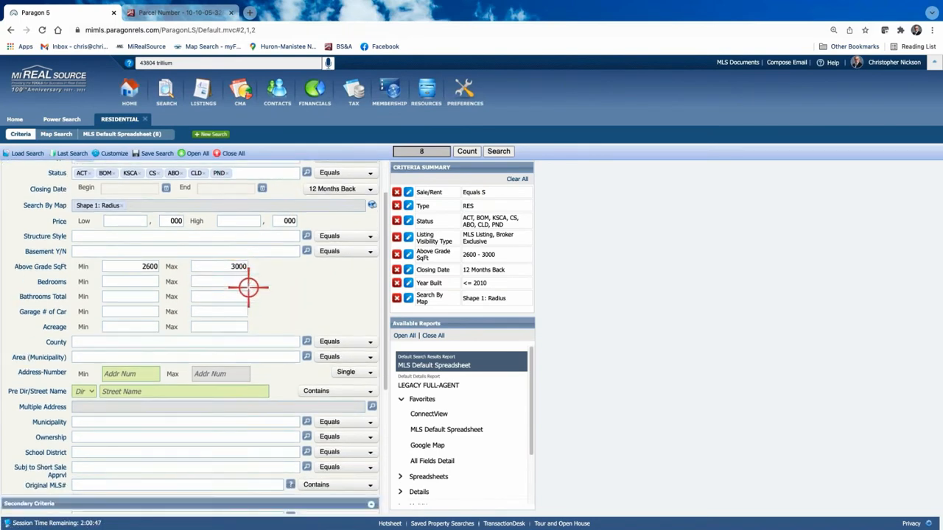
scroll(248, 289, up, 5)
scroll(248, 289, down, 1)
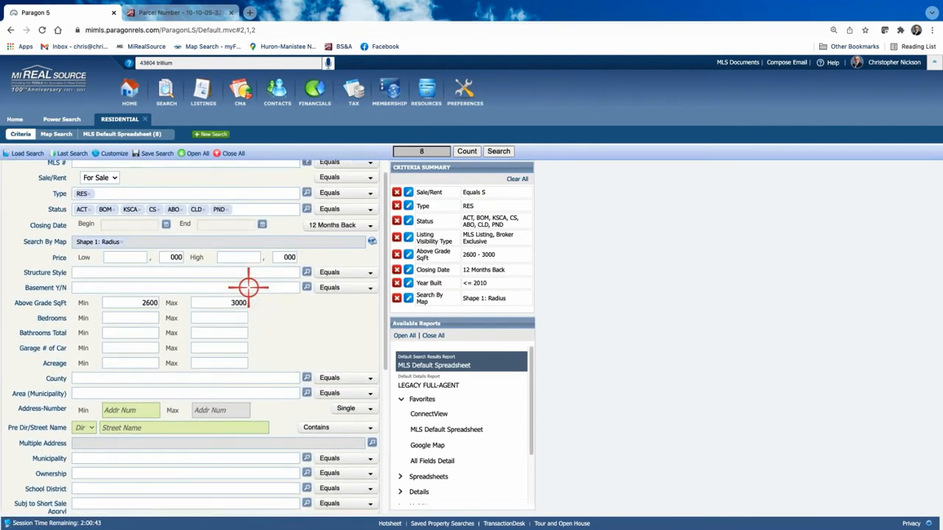
scroll(248, 289, up, 1)
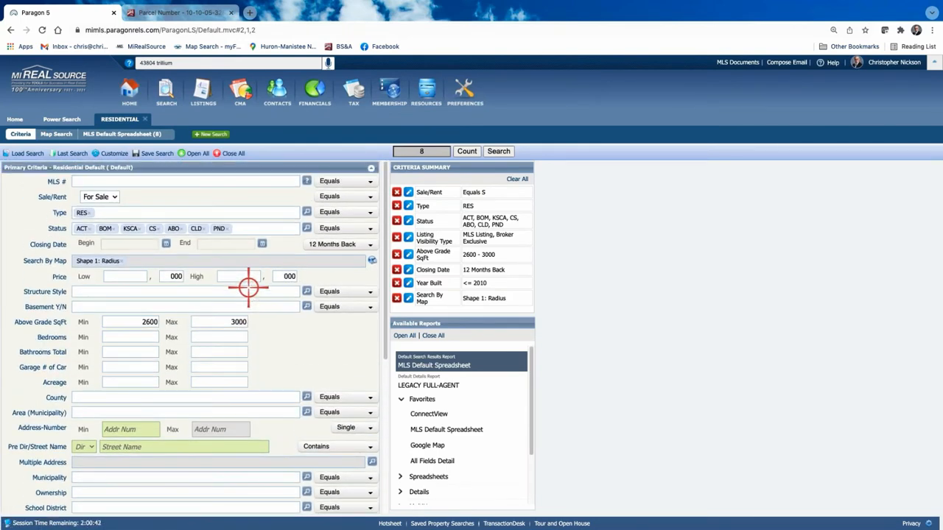
Run the search to load the MLS Default Spreadsheet with the 8 closed listings.
click(500, 151)
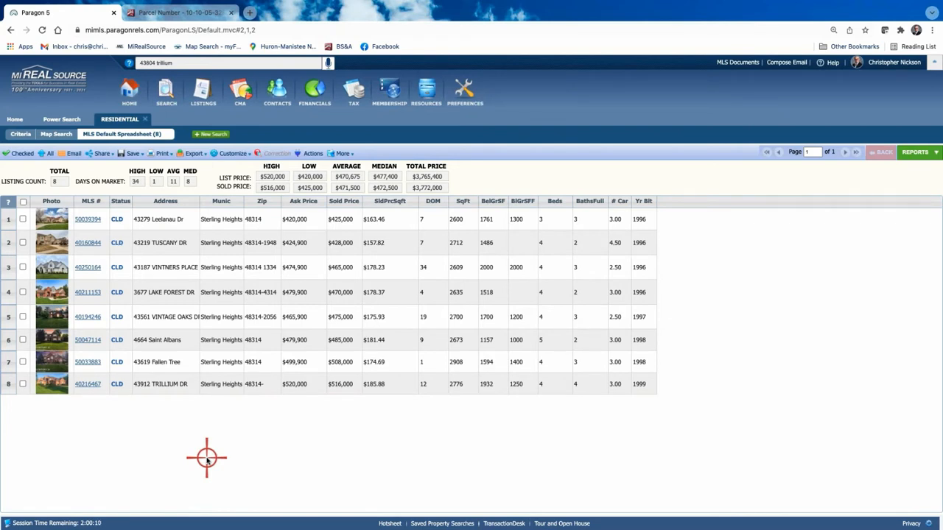
Sort by SqFt, check the Trillium, Vintage Oaks, Fallen Tree and Vintners Place comps, and show only those.
click(470, 201)
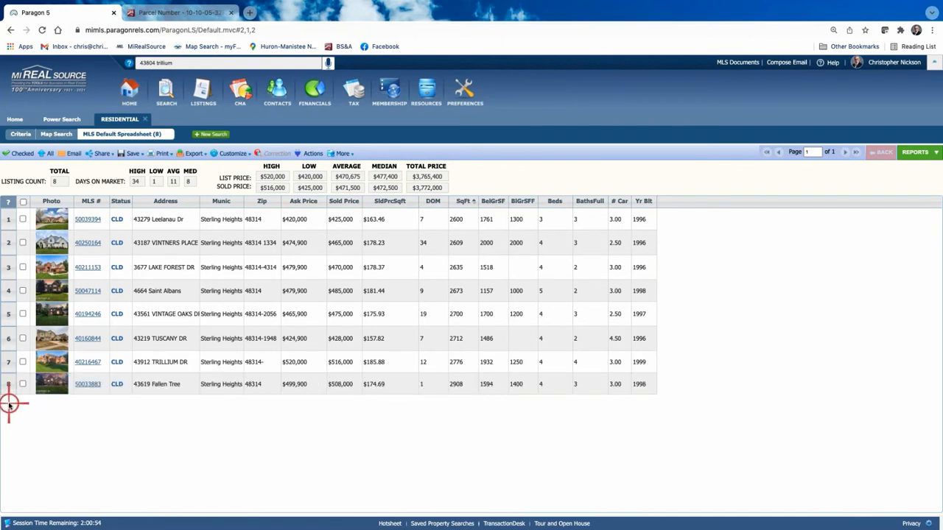
click(23, 362)
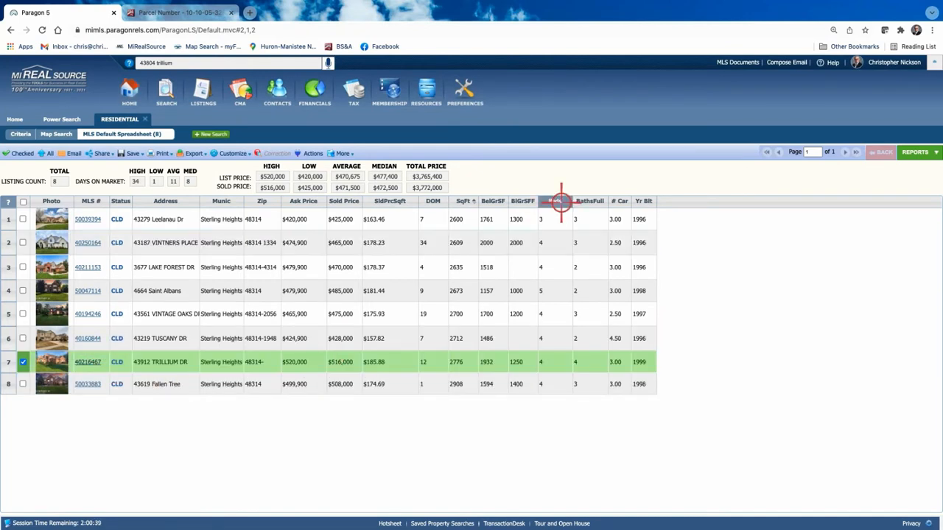
click(23, 314)
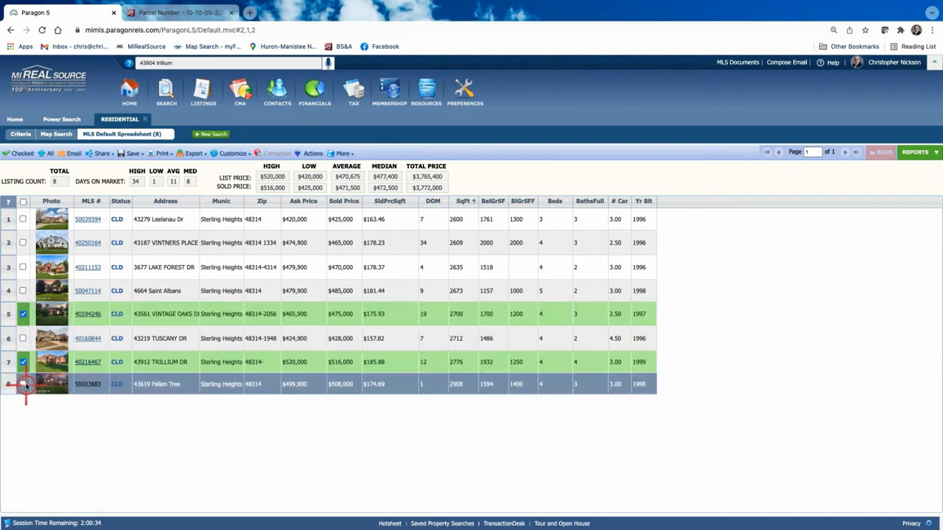
click(24, 384)
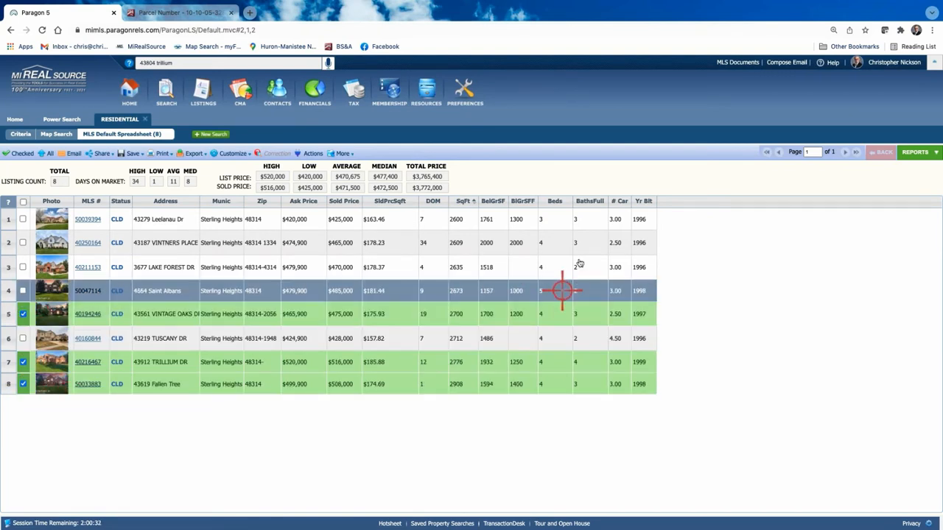
click(23, 242)
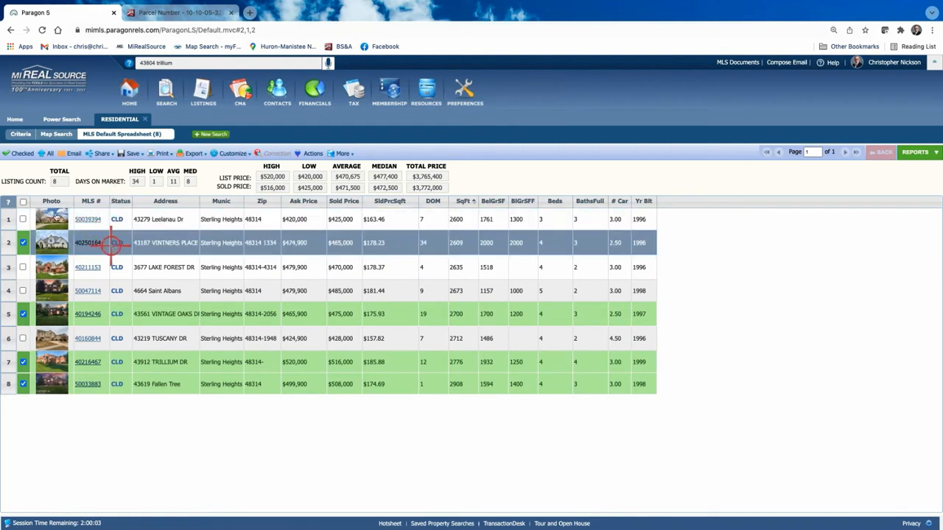
click(17, 154)
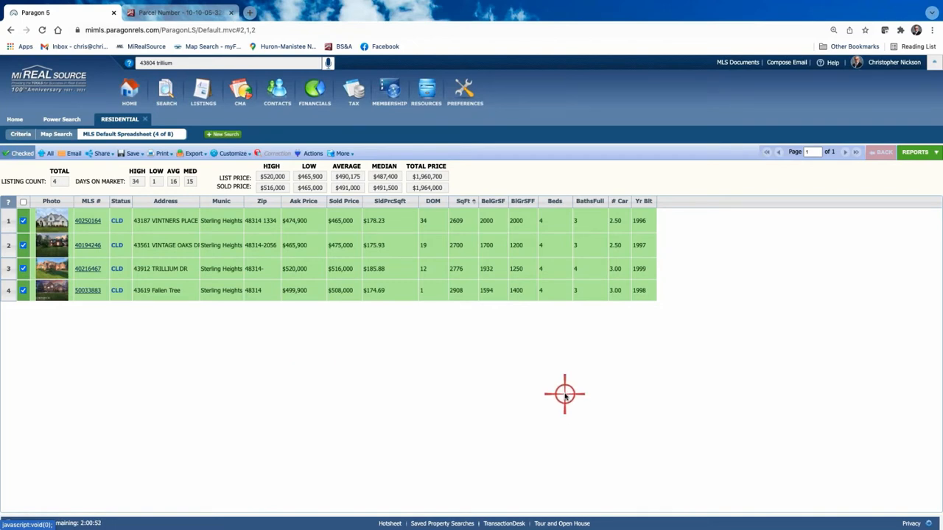
Open the CMA Summary report from the CMA folder under Reports.
click(921, 155)
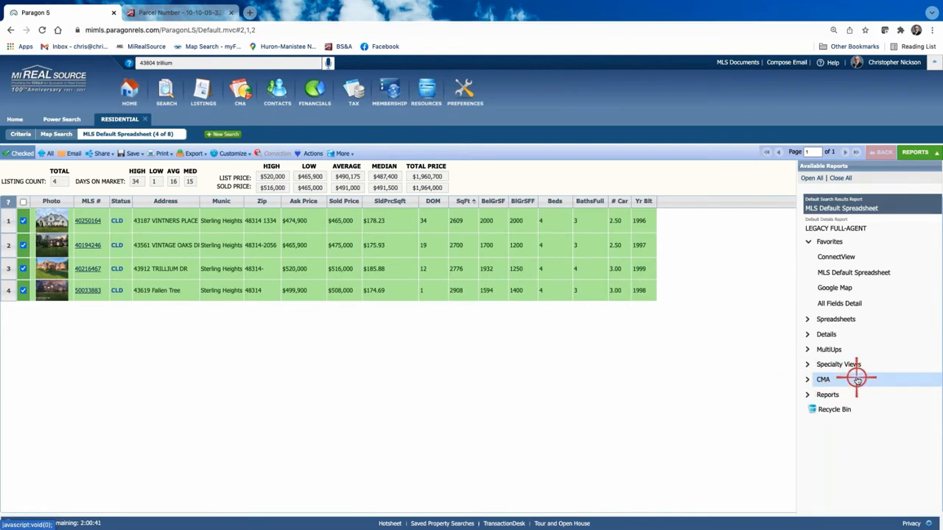
click(808, 380)
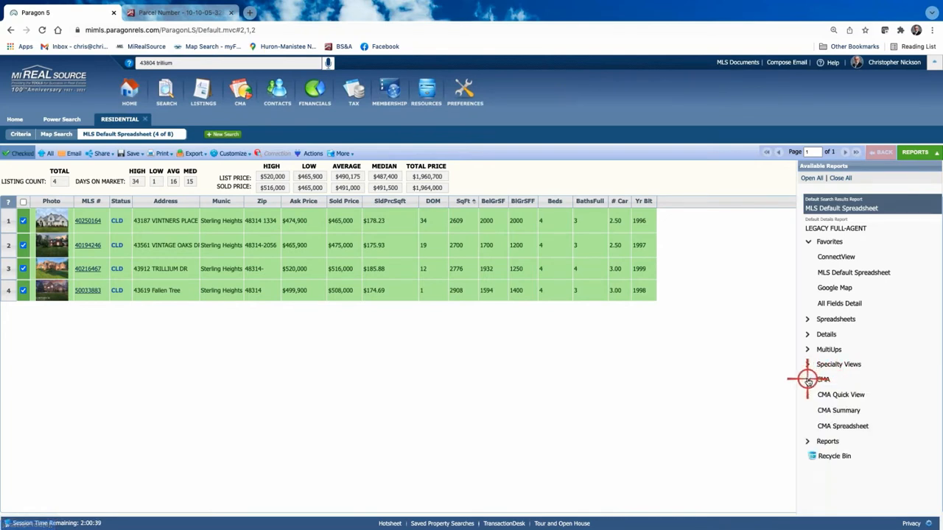
click(880, 413)
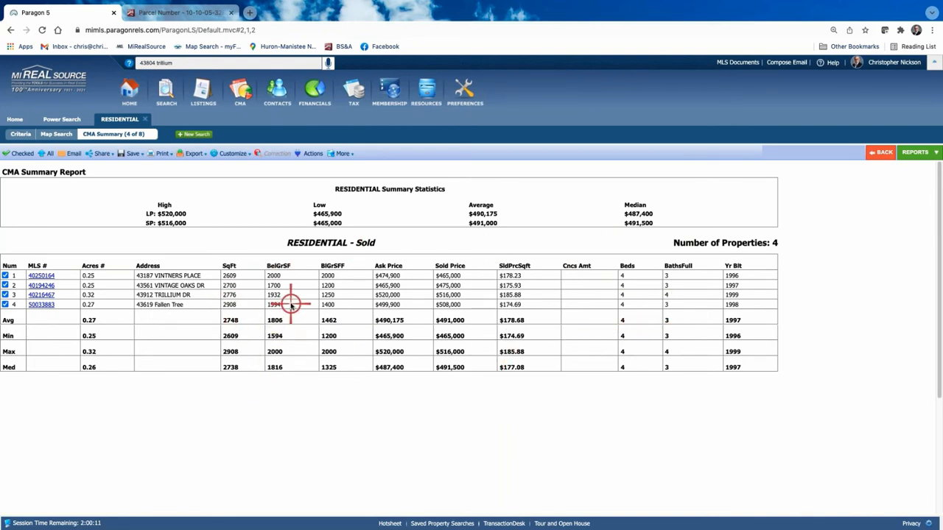
Open the CMA Summary field preferences via Customize > Fields.
click(224, 154)
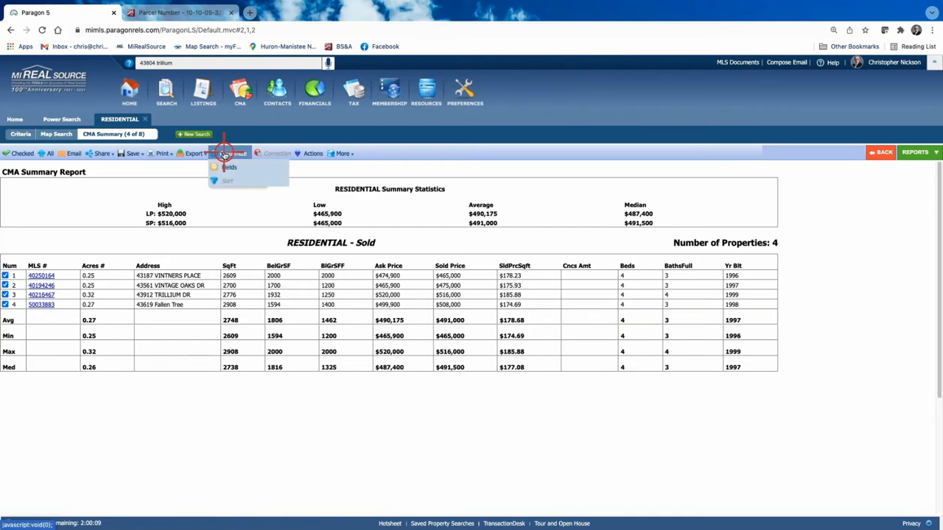
click(225, 166)
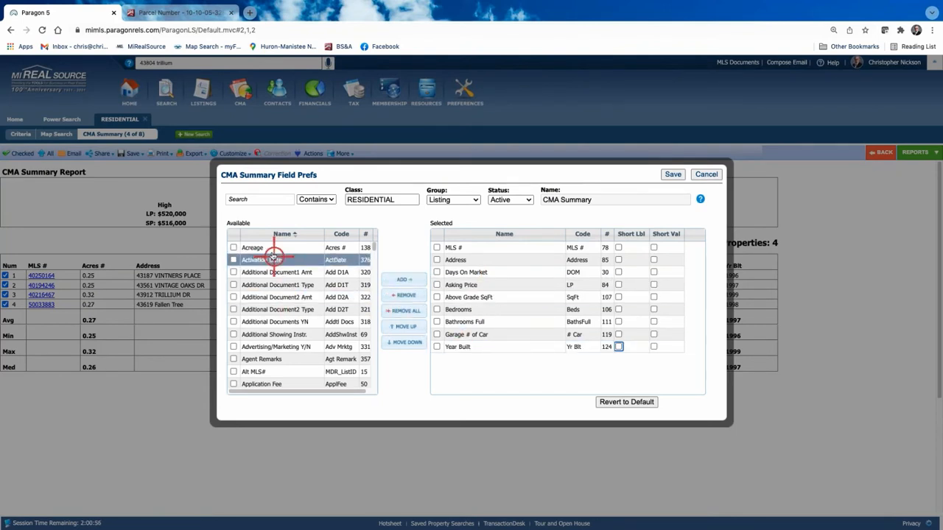
scroll(260, 330, down, 5)
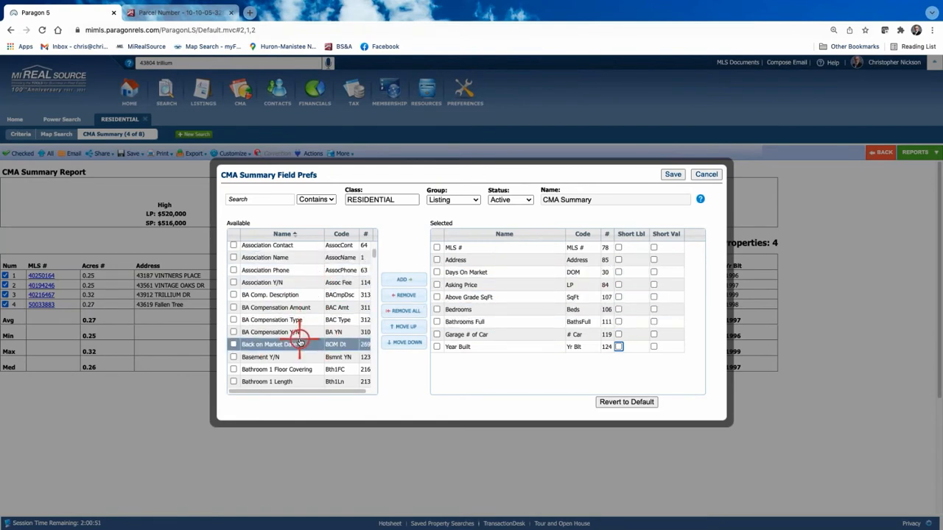
scroll(299, 341, up, 5)
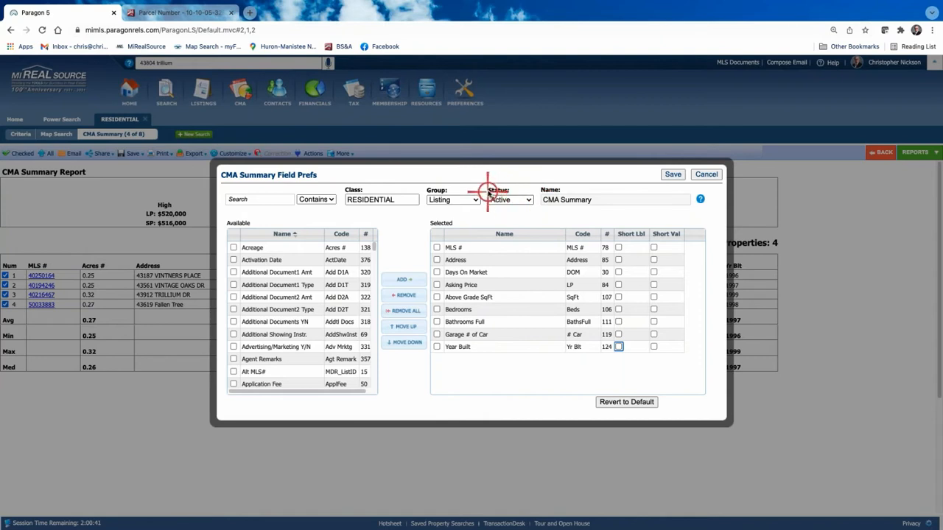
Switch the field layout to Sold status and remove Concession Amount from the selected fields.
click(526, 198)
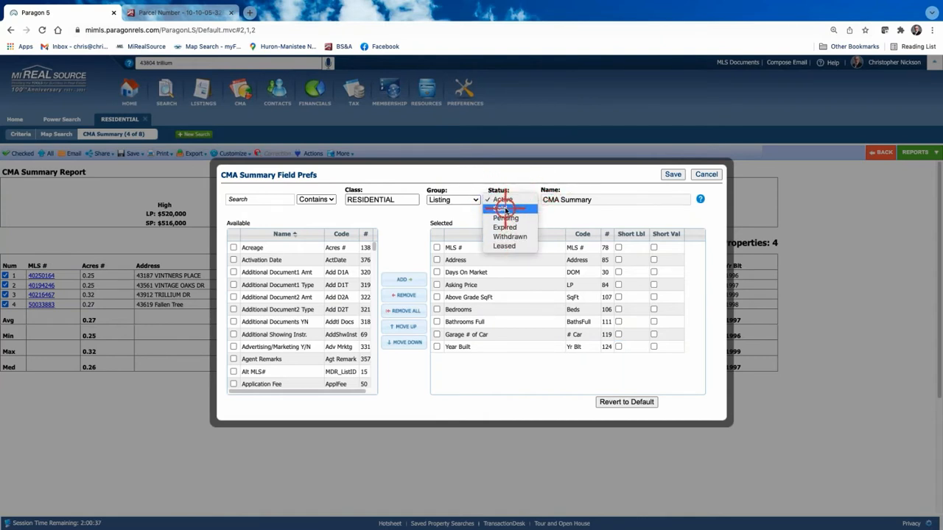
click(506, 209)
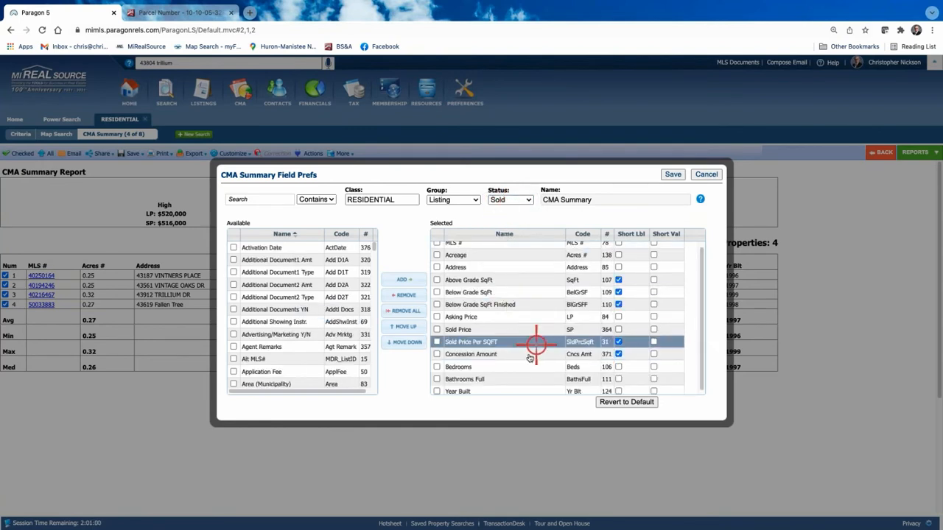
click(437, 355)
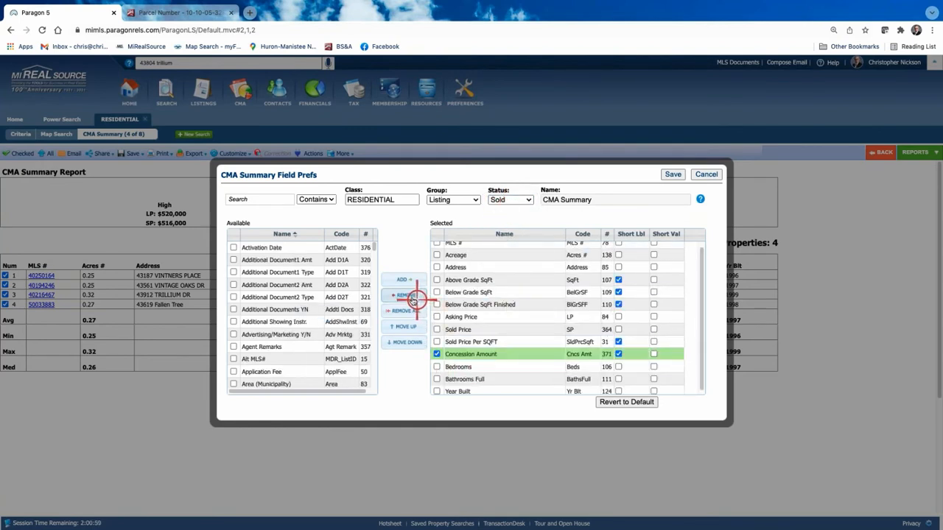
click(408, 295)
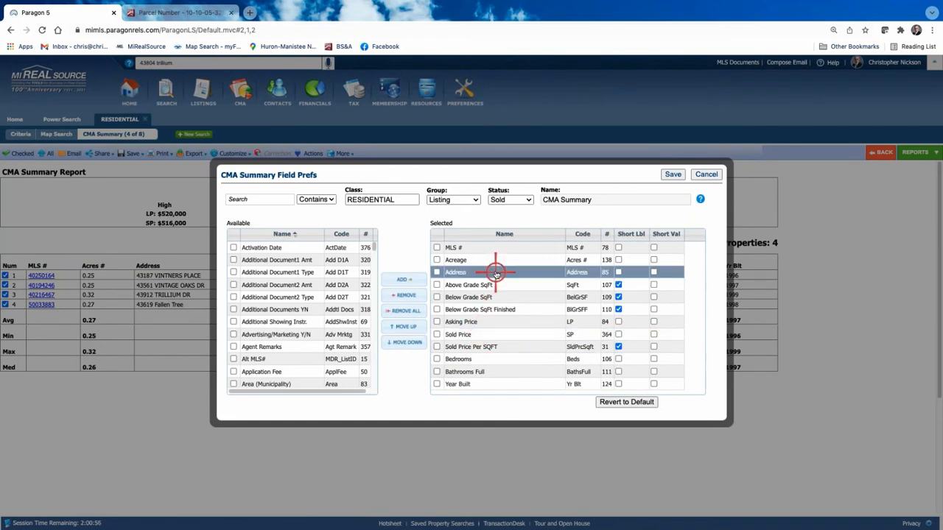
Filter the available fields by 'conc' and tick Seller Concession Type.
click(254, 197)
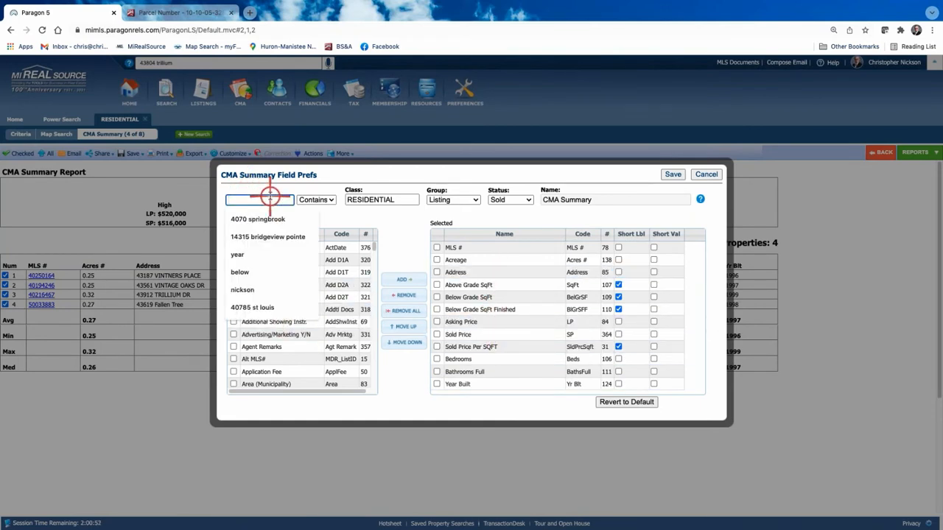
text(con)
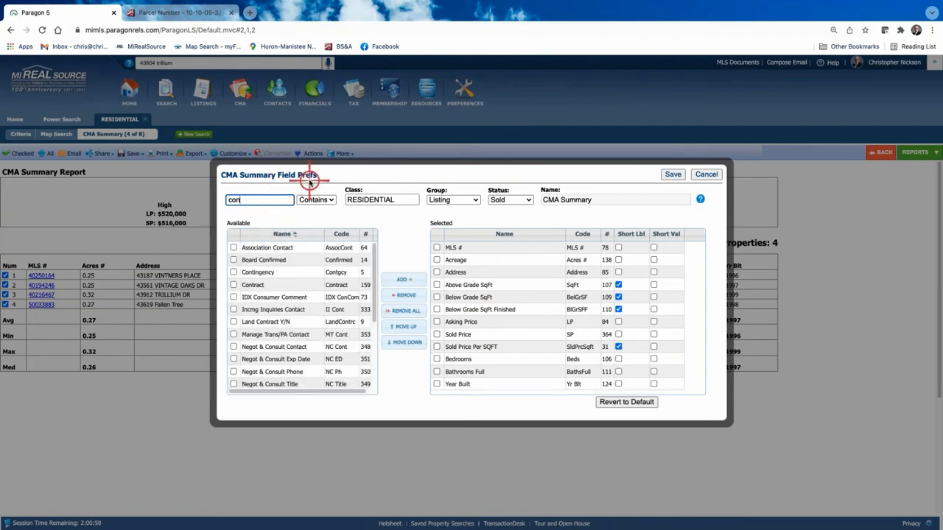
scroll(302, 284, down, 3)
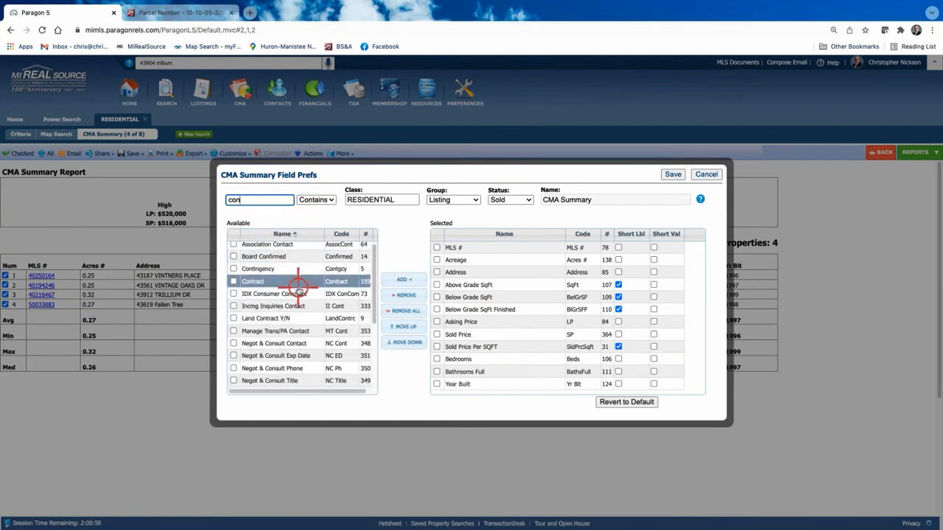
click(298, 287)
click(254, 204)
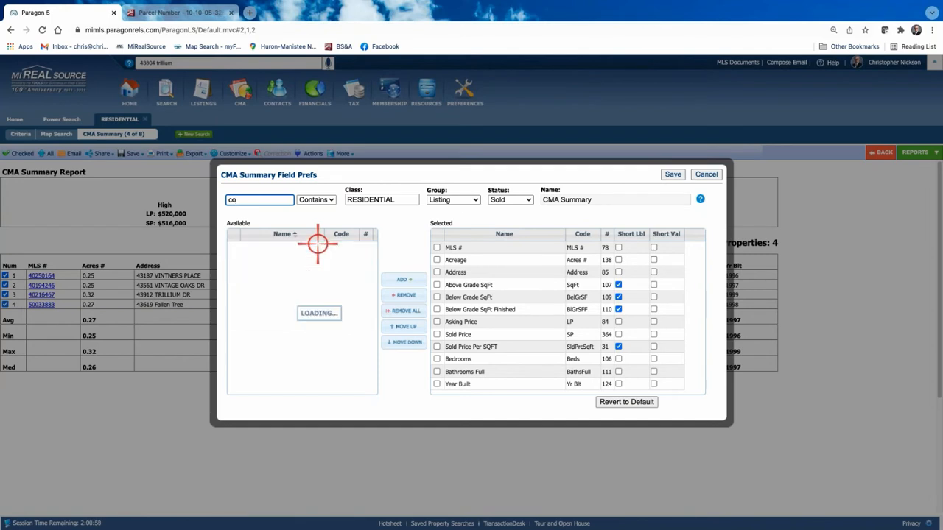
key(BackSpace)
key(BackSpace)
text(co)
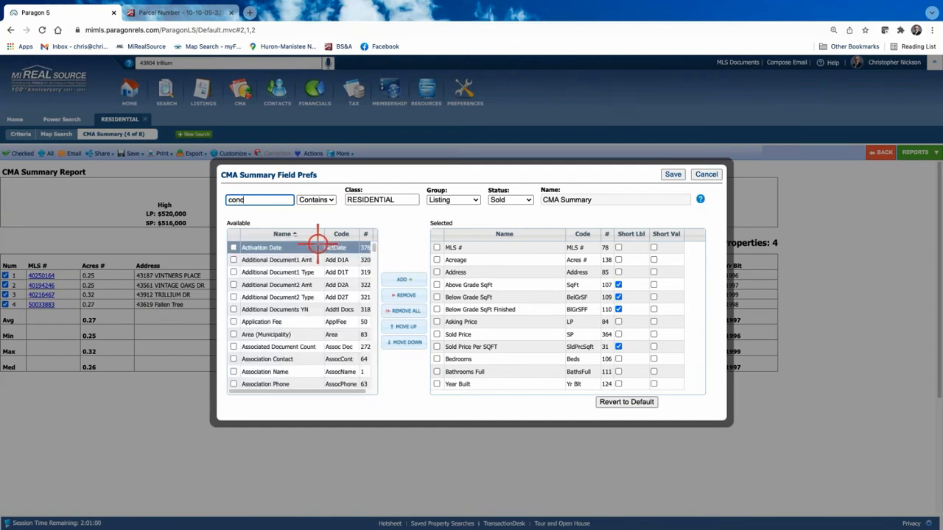
text(nc)
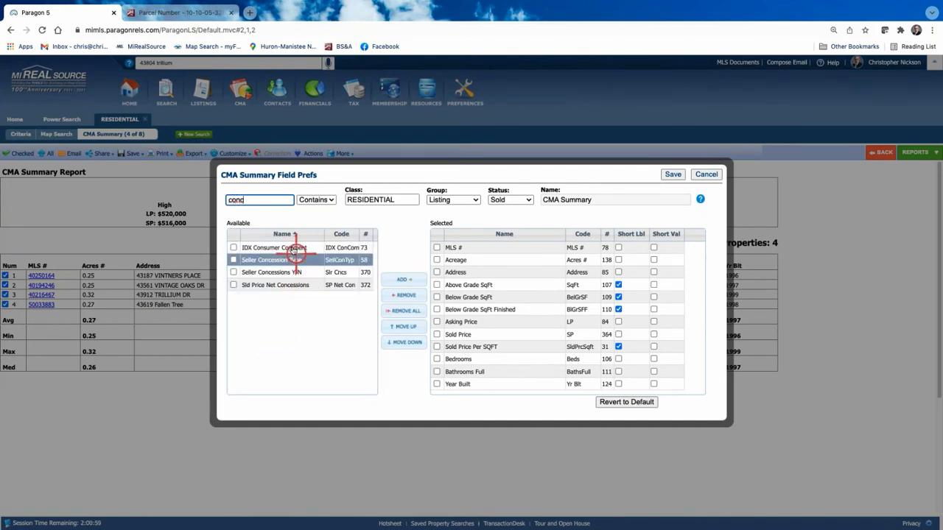
click(233, 260)
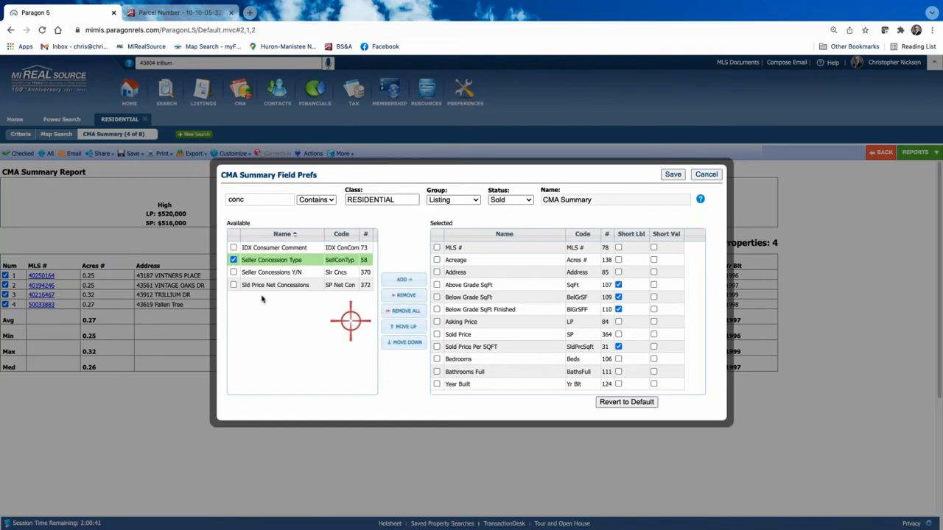
Add Seller Concession Type, move it just below Sold Price, and save the field preferences.
click(270, 261)
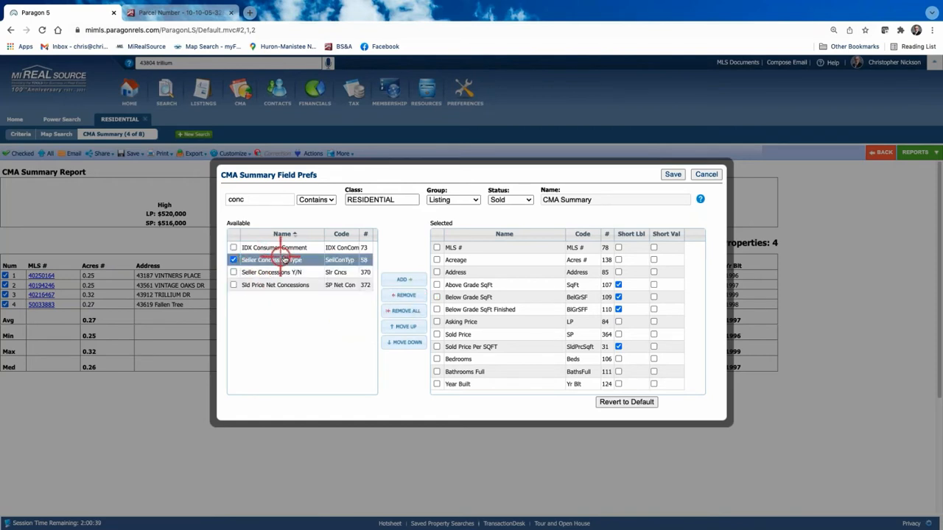
click(506, 270)
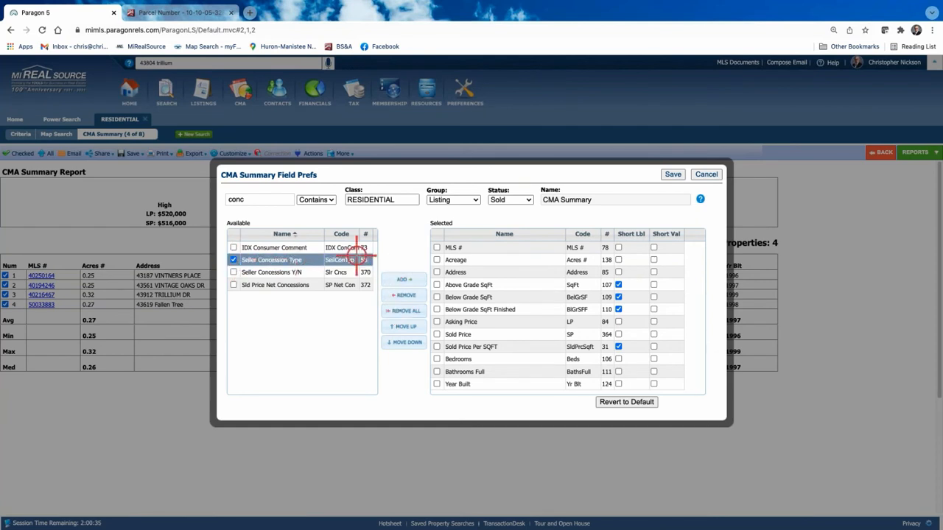
click(407, 278)
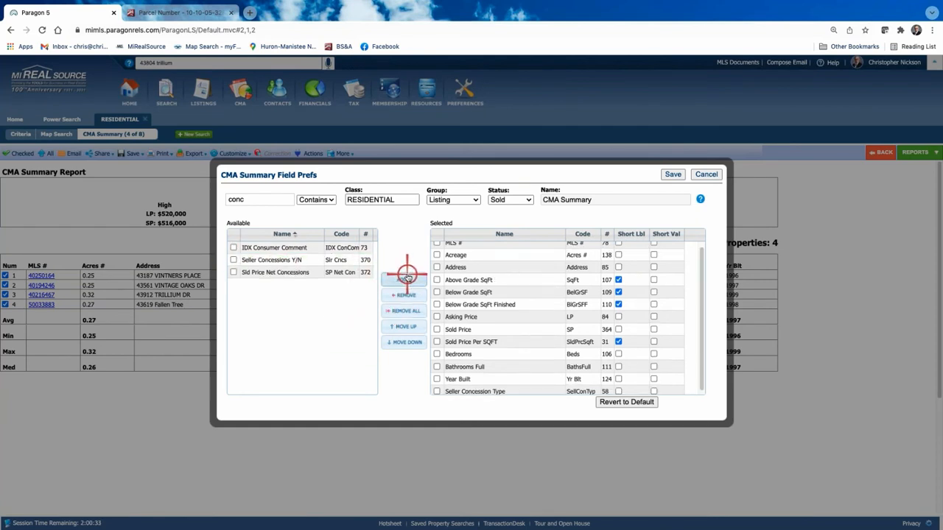
scroll(545, 330, down, 1)
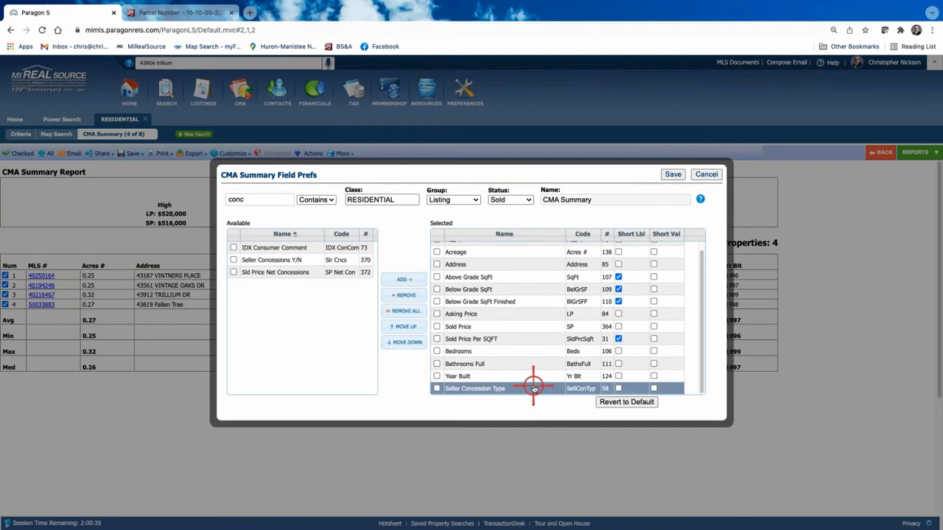
drag(534, 389, 535, 338)
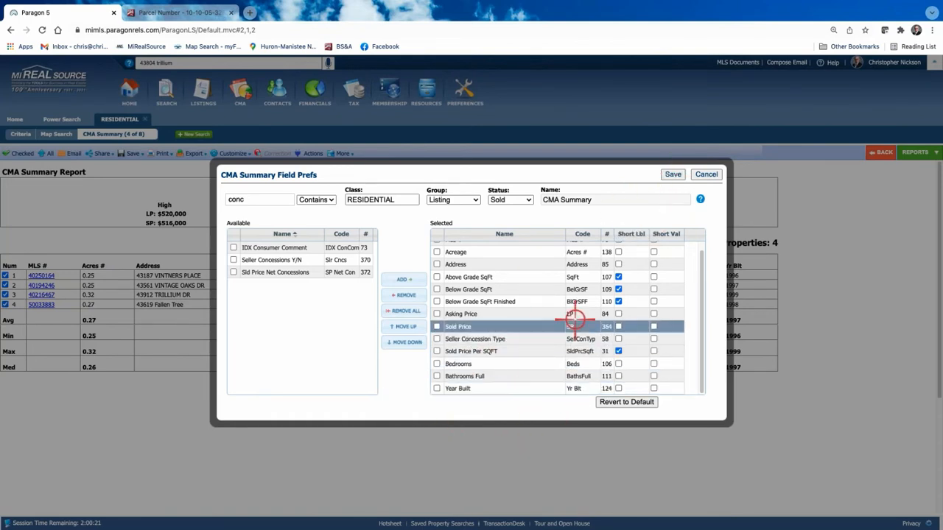
click(673, 175)
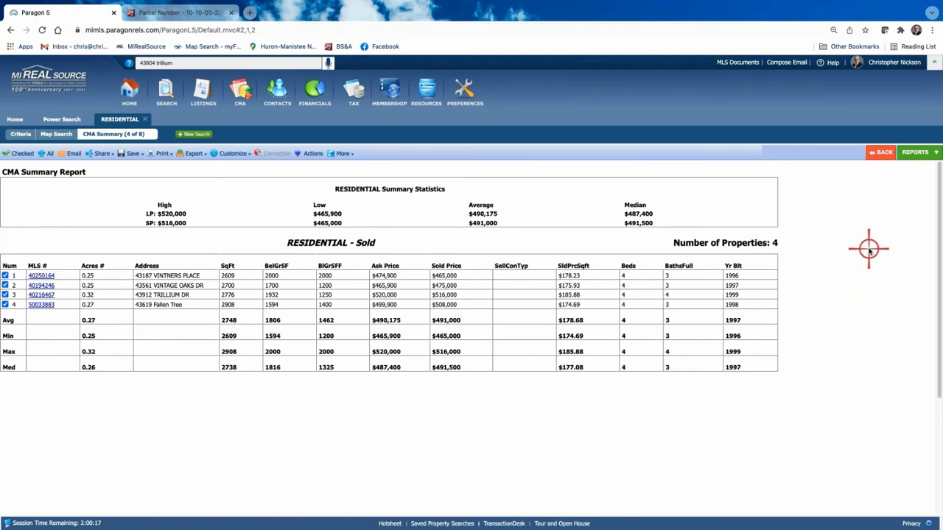
Review the four comps in the CMA Quick View and CMA Spreadsheet reports, then return to CMA Summary.
click(916, 152)
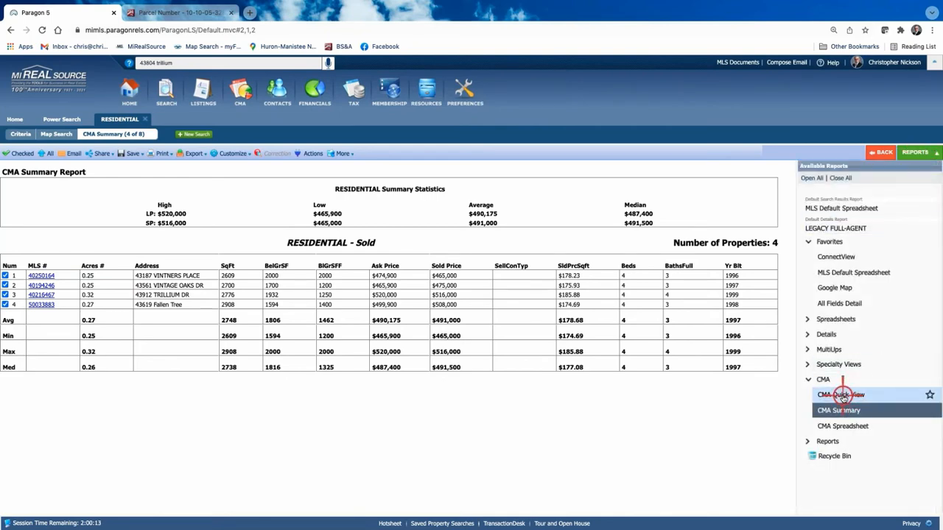
click(842, 397)
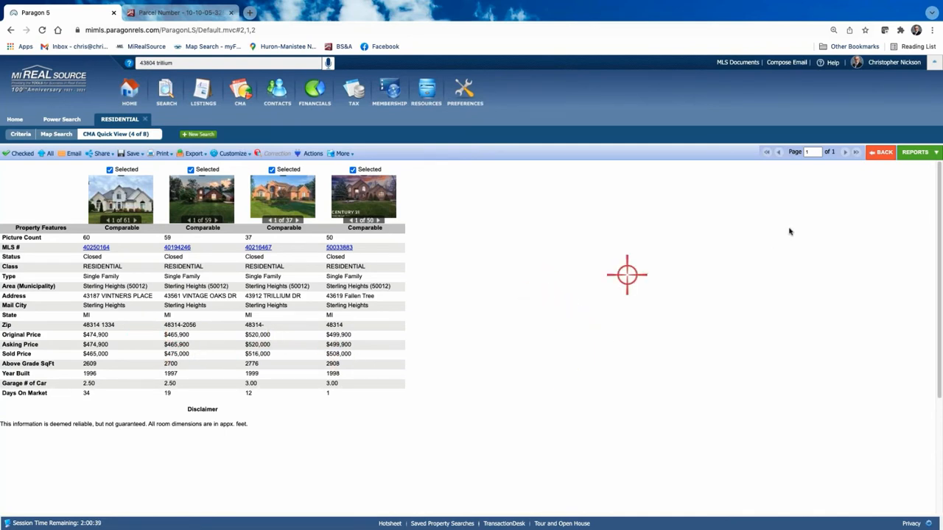
click(915, 152)
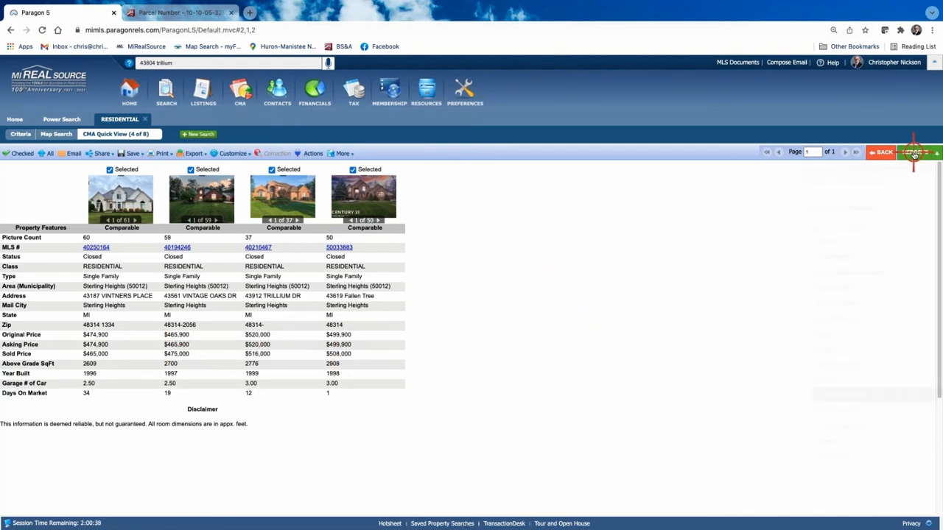
click(843, 427)
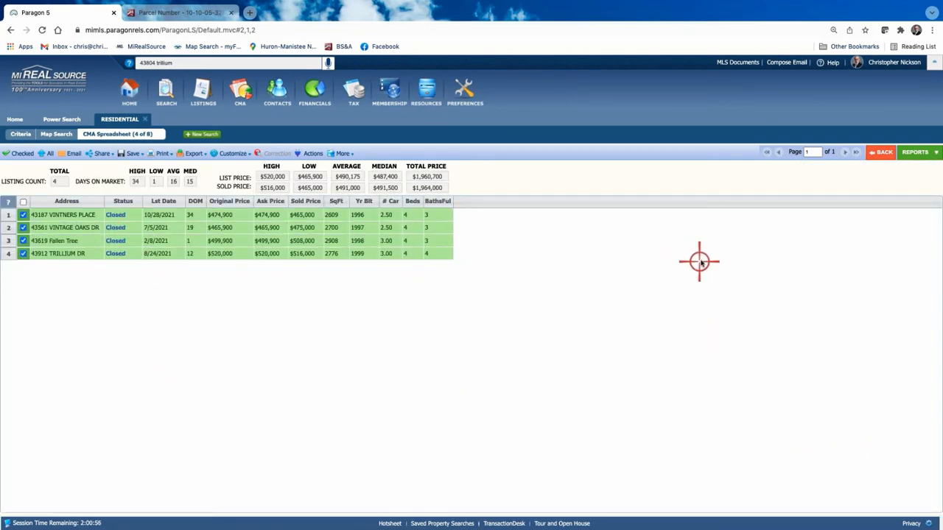
click(913, 152)
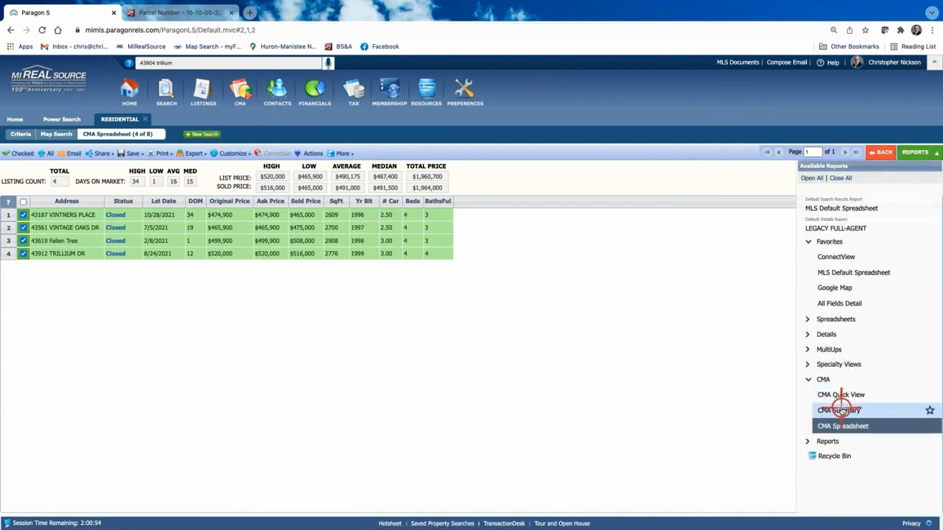
click(841, 410)
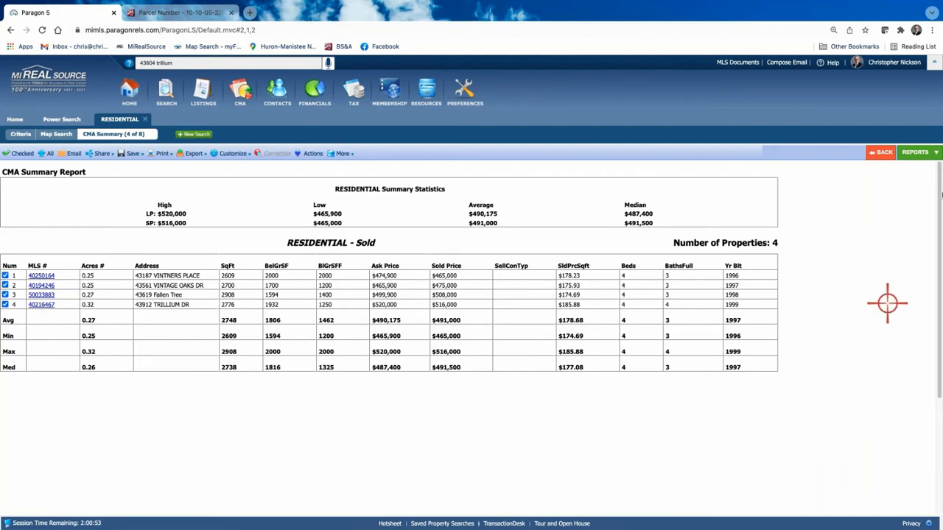
click(918, 153)
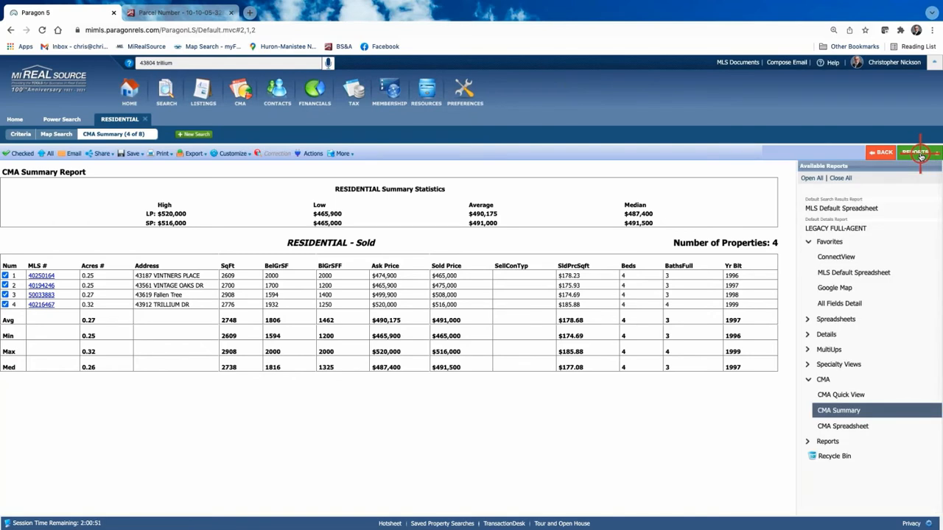
click(20, 134)
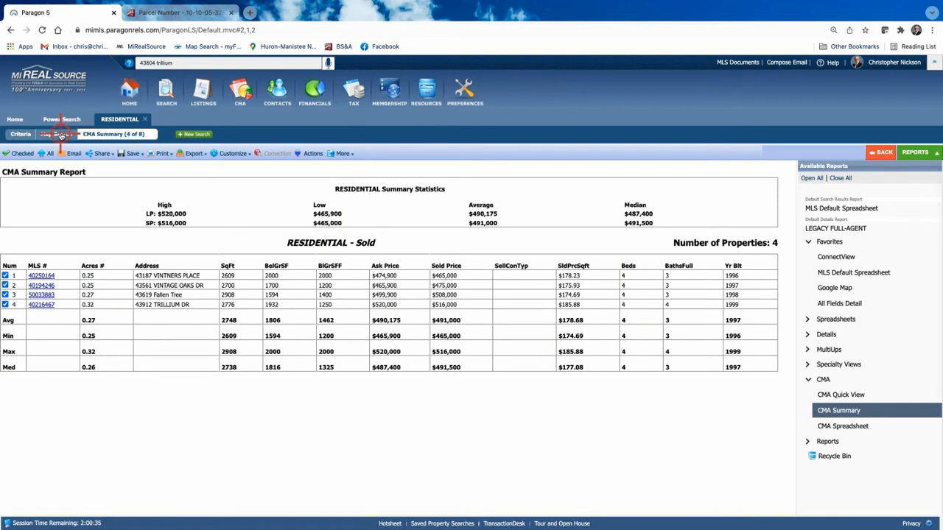
From the CMA Spreadsheet, send the four selected comps to Cloud CMA: CMA.
click(881, 153)
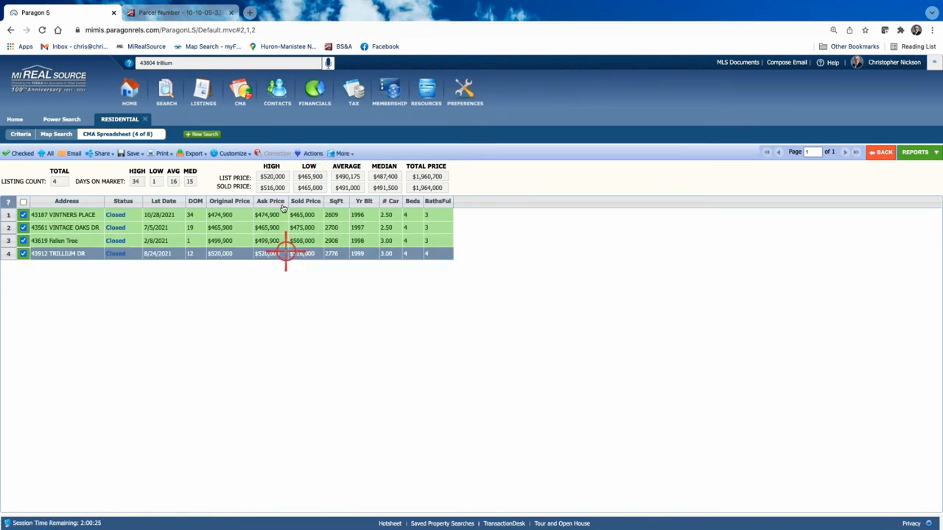
click(313, 153)
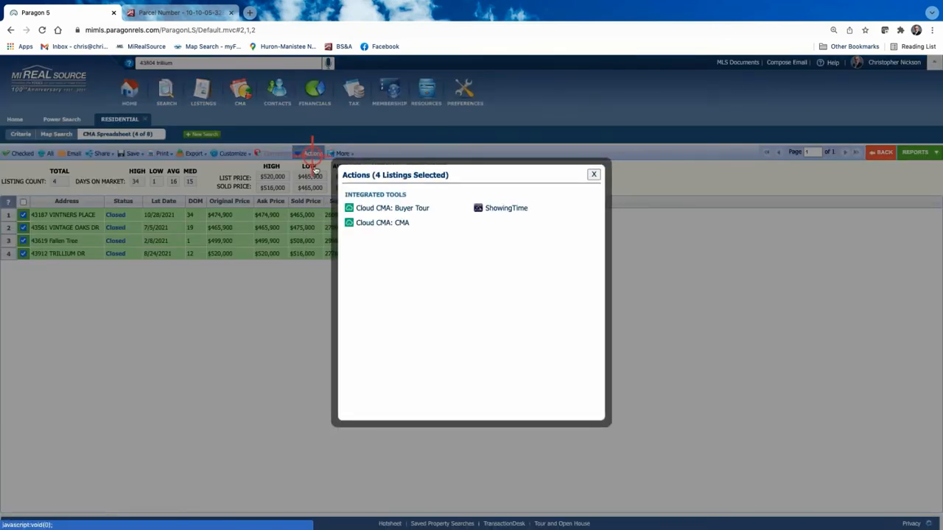
click(377, 222)
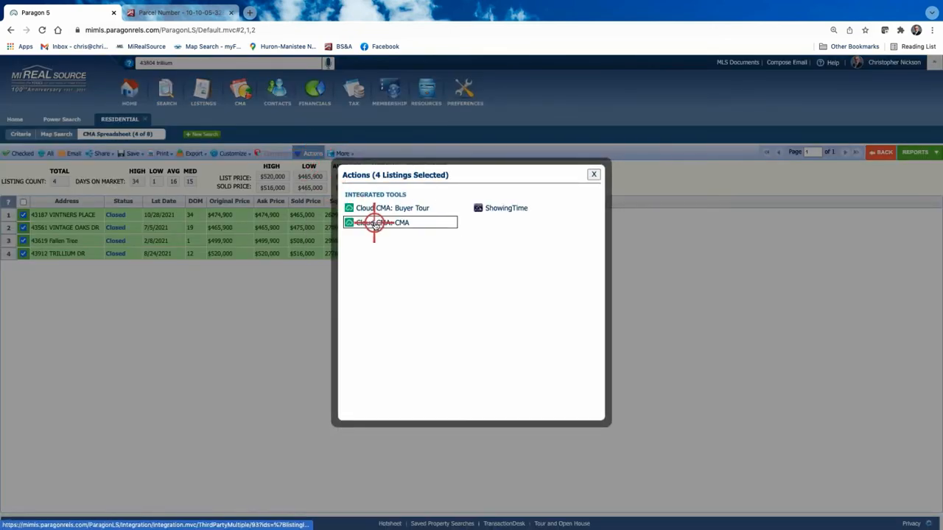
click(433, 223)
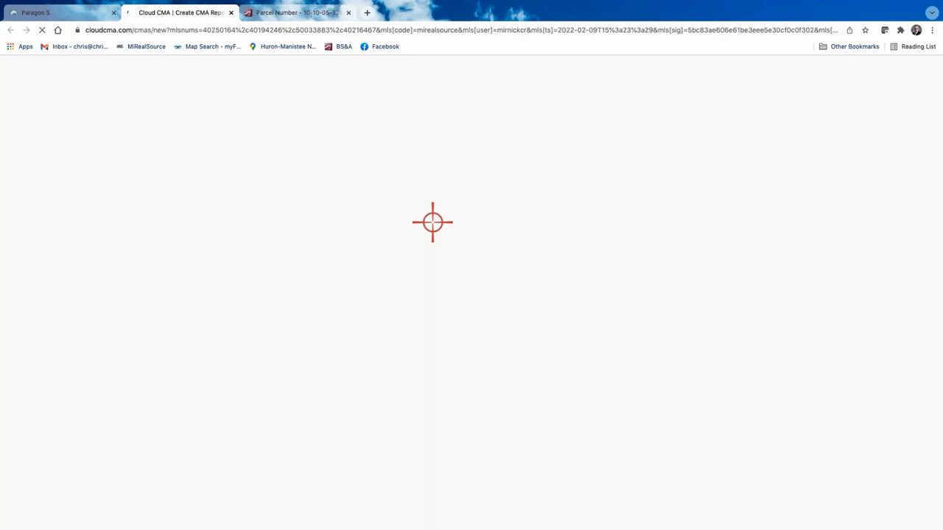
Close the parcel number tab and, once Create CMA Report loads, bring up the account menu.
click(348, 13)
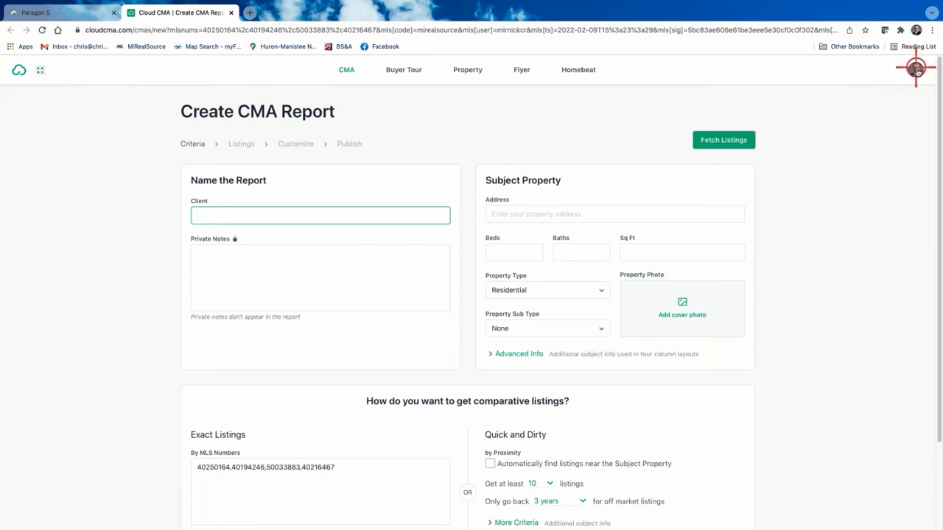
click(916, 70)
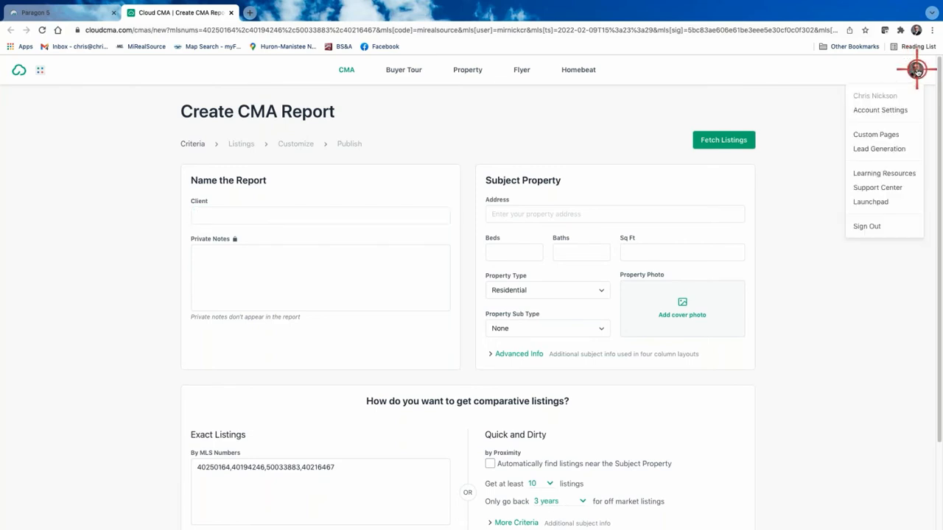
In Account Settings, look over the Contact Info methods without choosing one, then return to Profile.
click(880, 110)
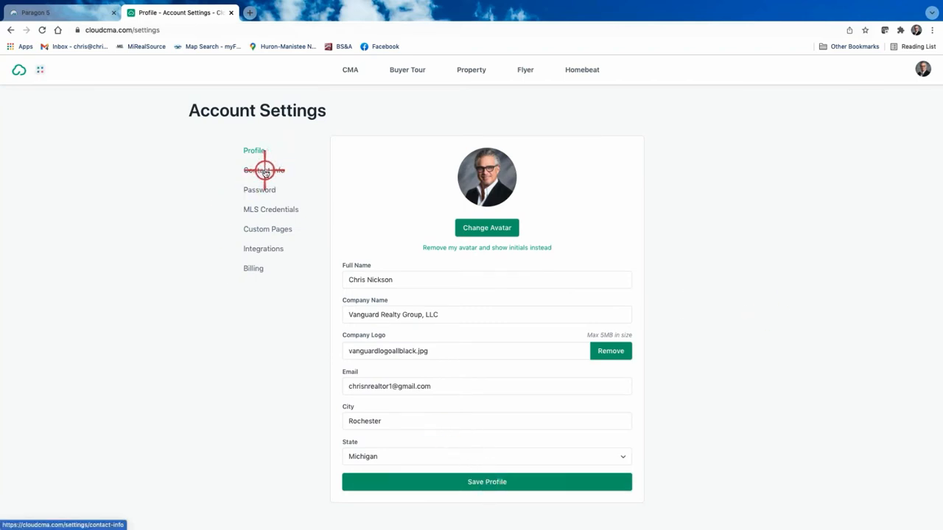
click(265, 171)
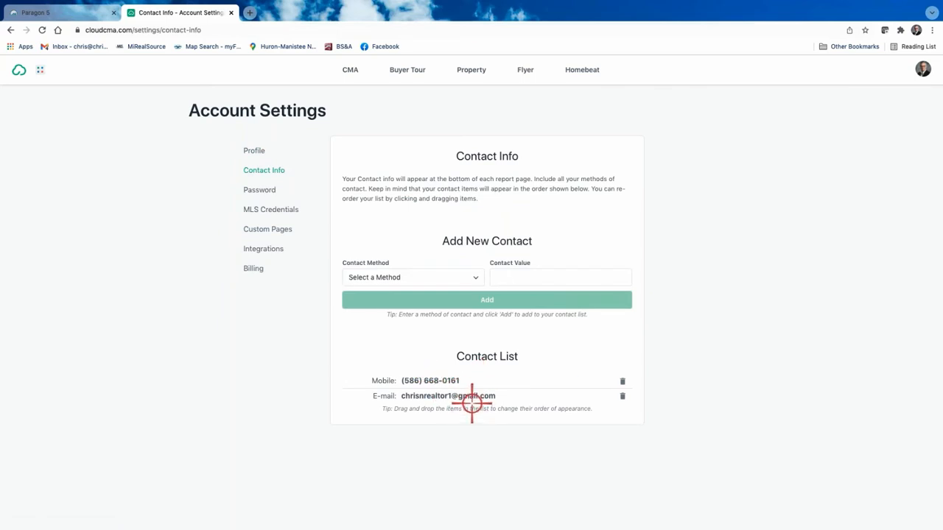
click(475, 278)
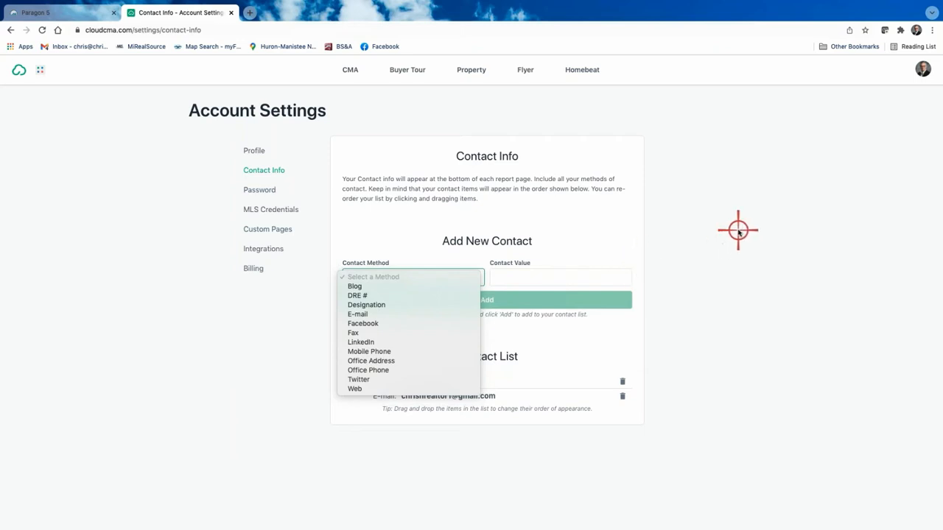
click(737, 229)
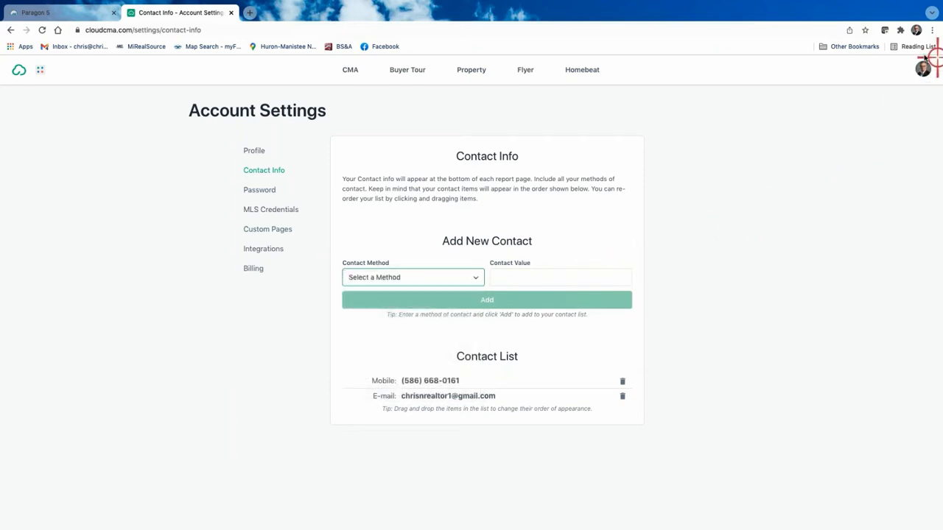
click(253, 150)
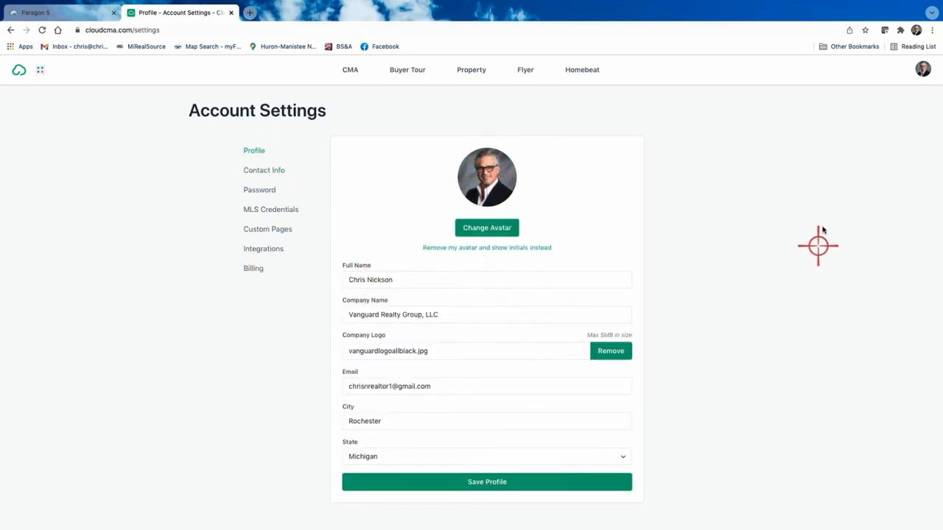
Choose Custom Pages from the avatar menu.
click(925, 70)
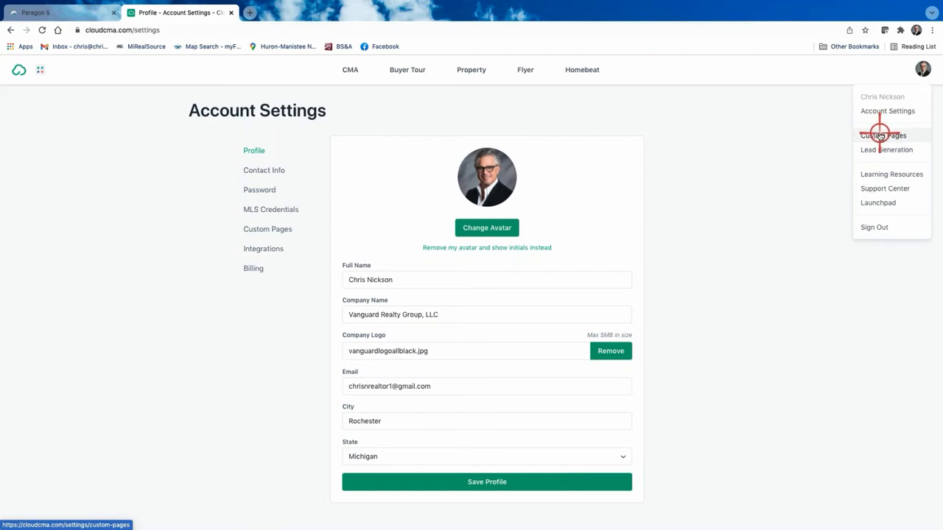
click(882, 135)
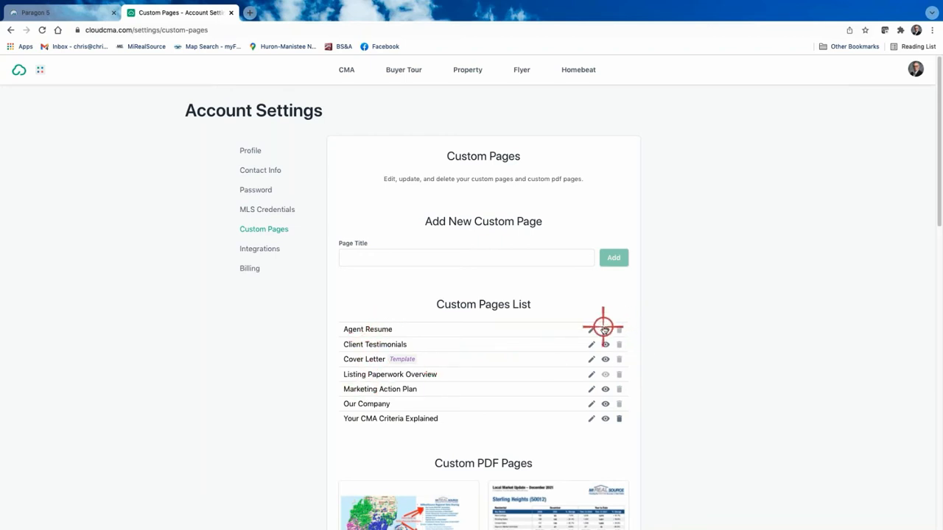
On Your CMA Criteria Explained, change the sold count from 6 to 8 and add a comma after the greeting.
click(384, 418)
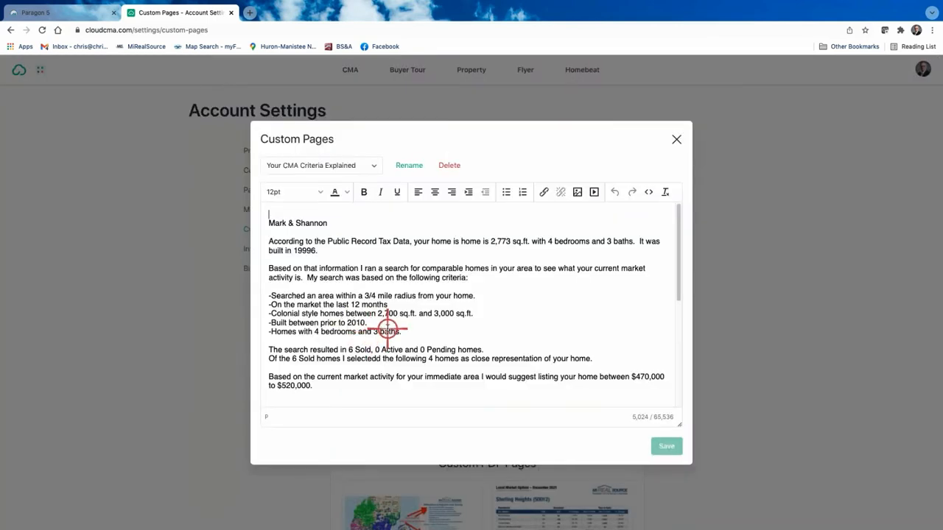
double_click(352, 350)
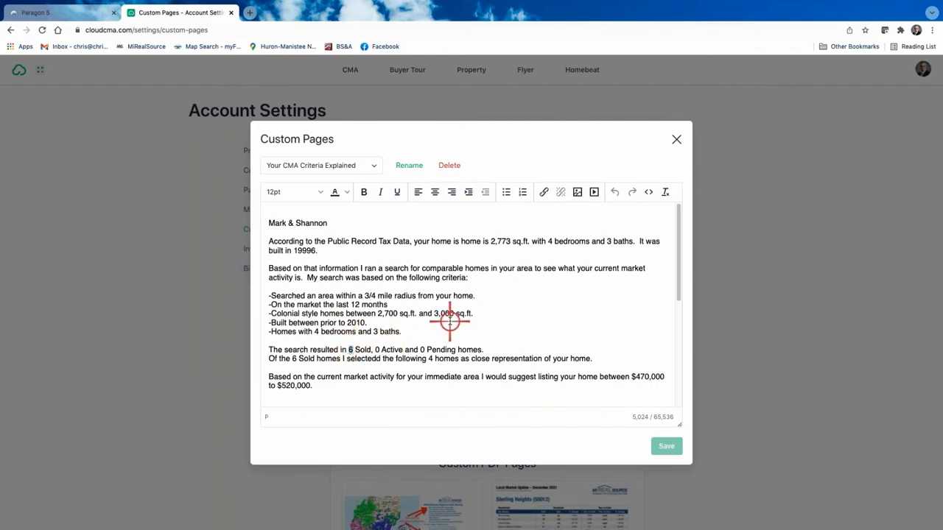
text(8)
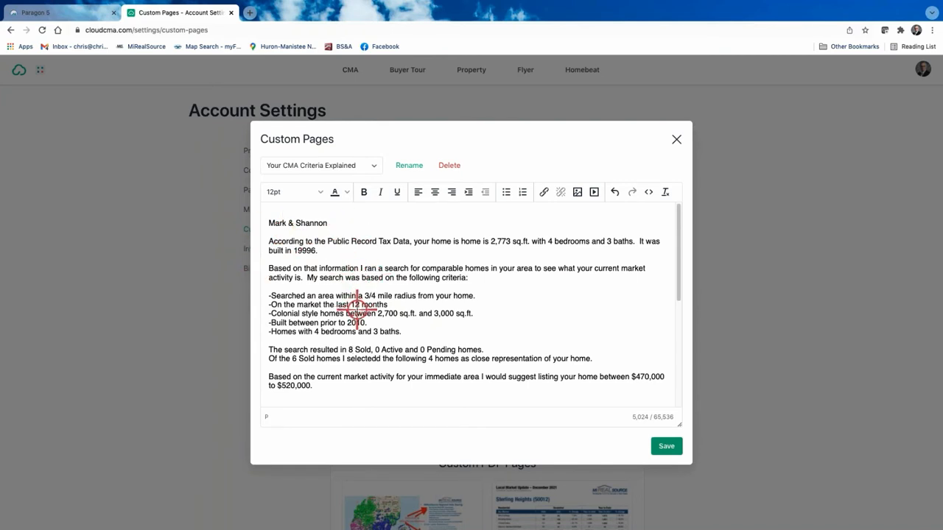
click(326, 220)
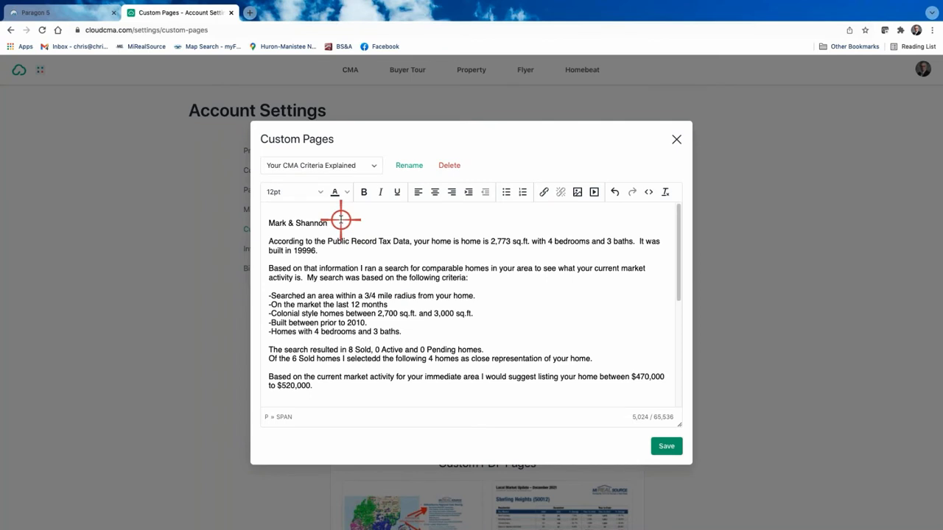
text(,)
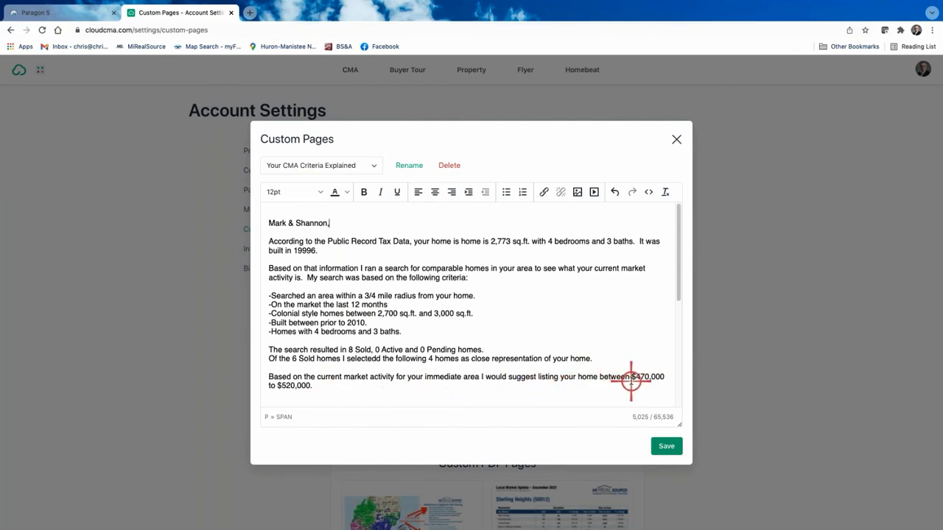
scroll(629, 375, down, 2)
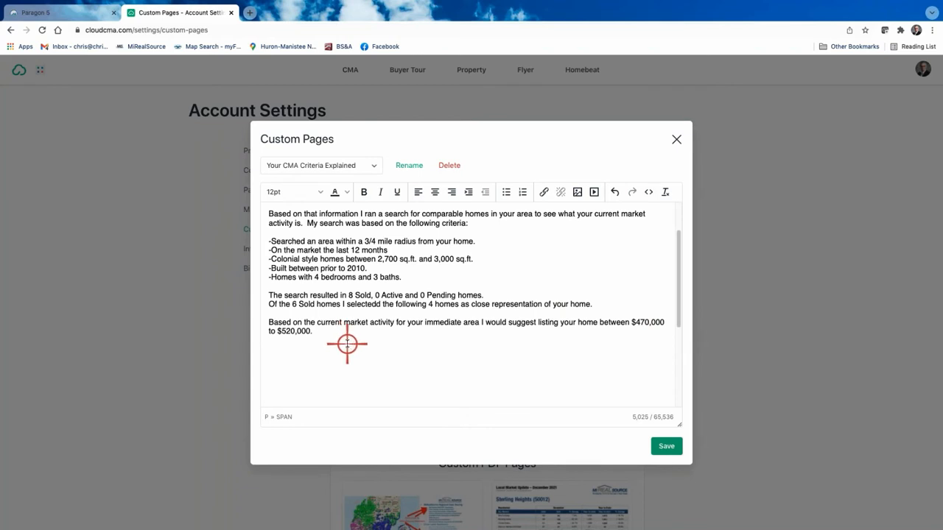
scroll(348, 343, down, 1)
scroll(348, 343, up, 1)
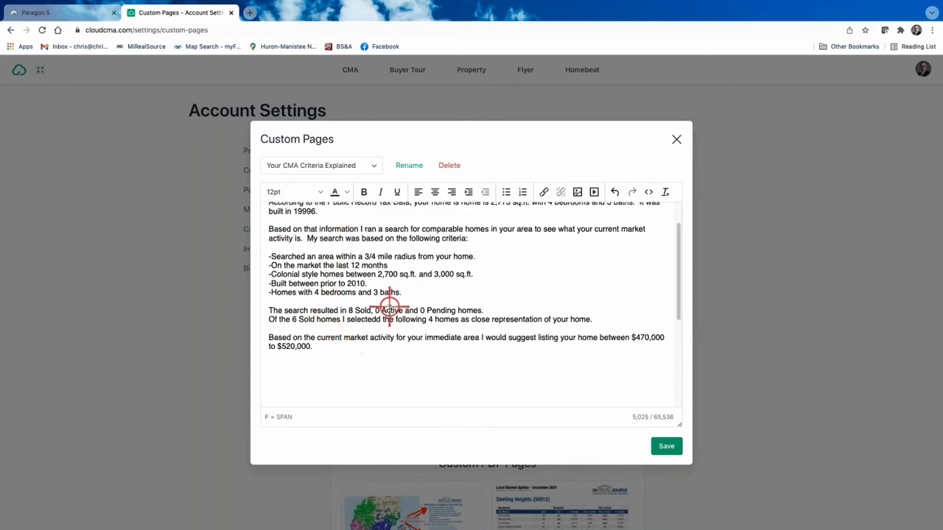
scroll(394, 311, down, 2)
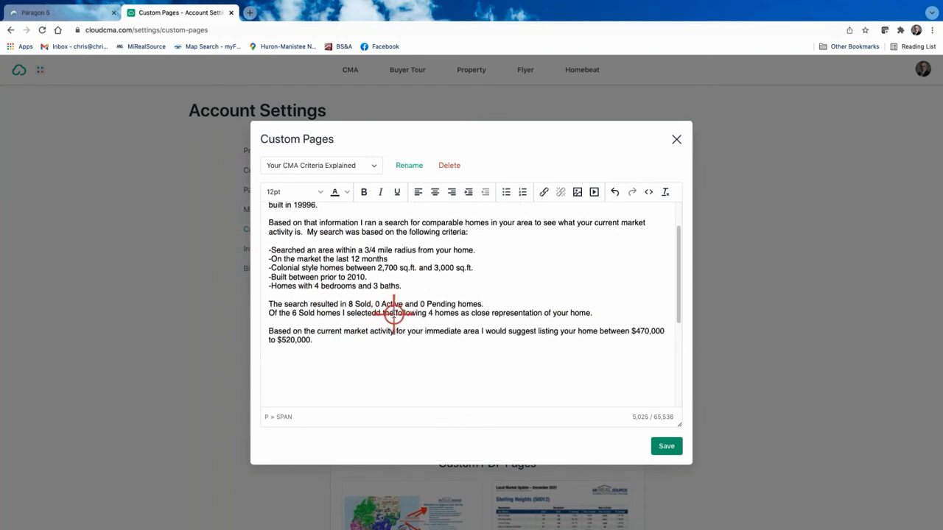
scroll(394, 311, down, 6)
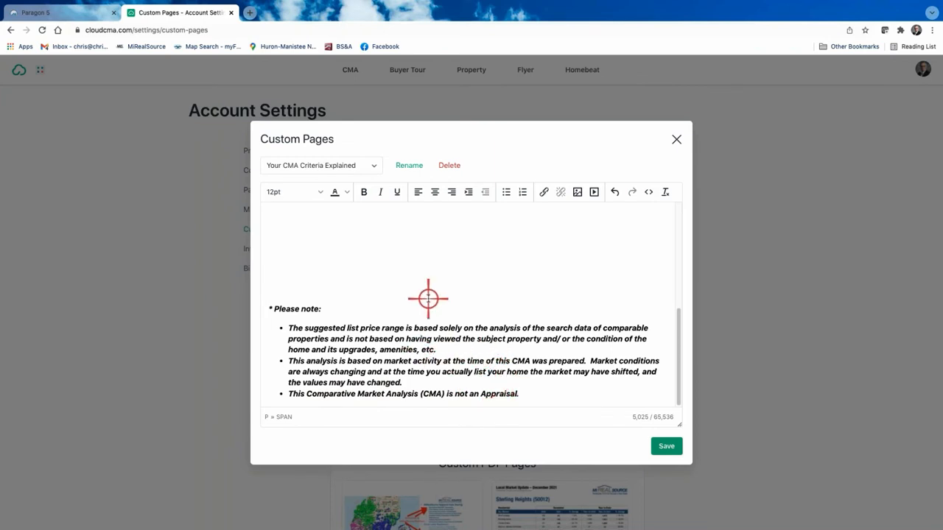
Save the Your CMA Criteria Explained page and close its custom page editor.
scroll(428, 298, up, 2)
scroll(431, 300, down, 2)
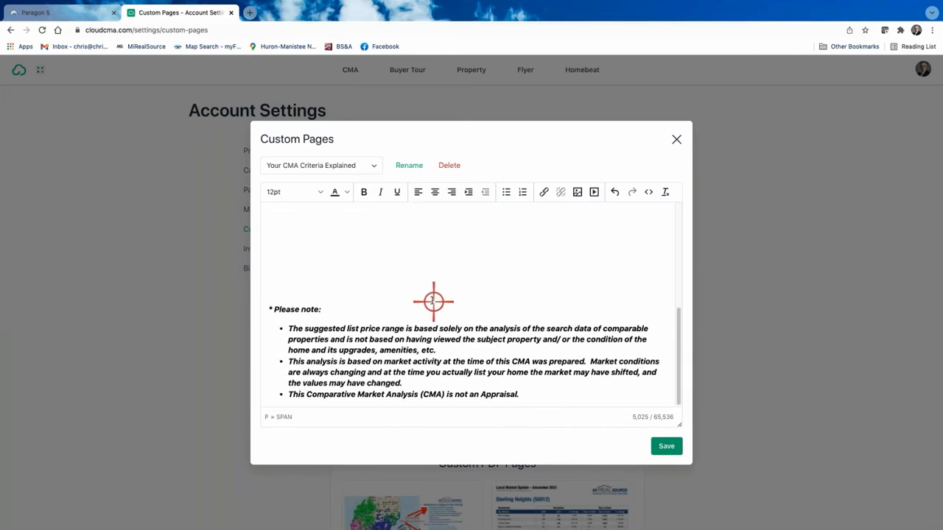
scroll(433, 301, up, 3)
scroll(317, 251, up, 5)
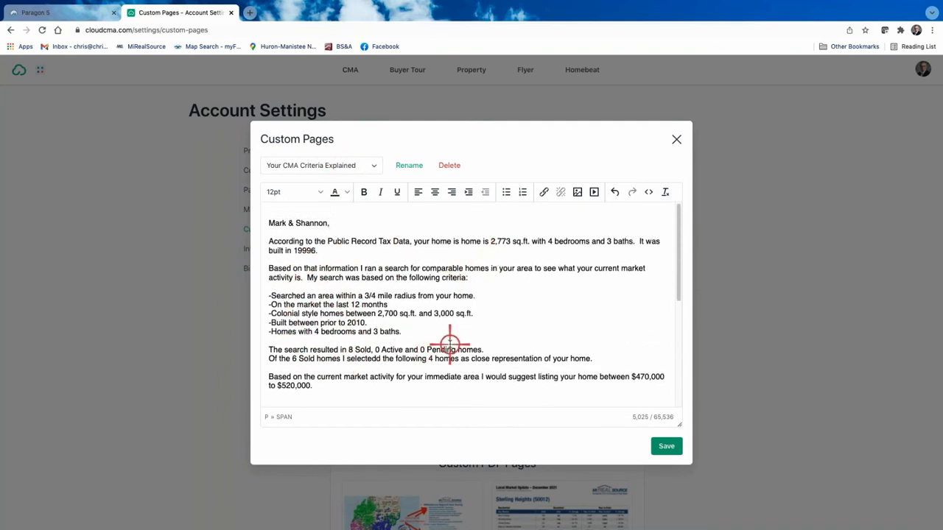
scroll(449, 348, down, 1)
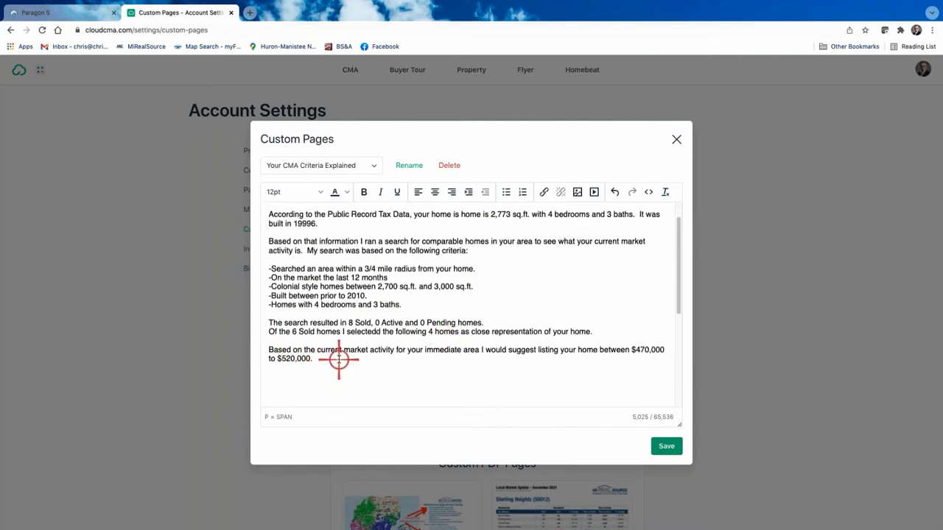
scroll(338, 360, down, 5)
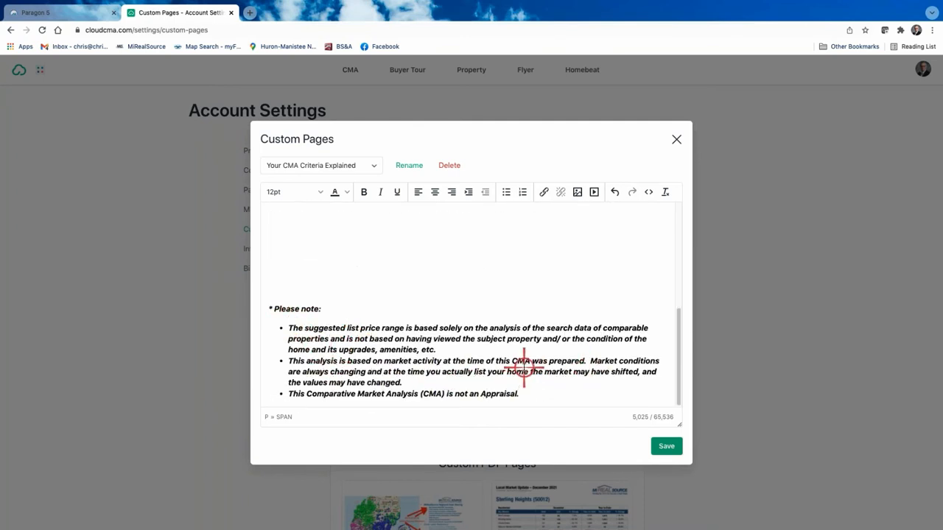
scroll(510, 325, up, 5)
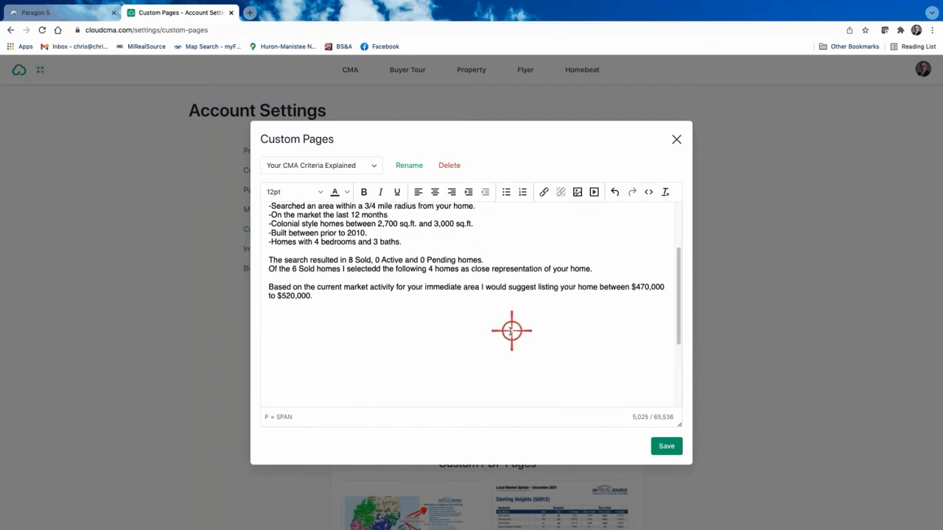
click(666, 445)
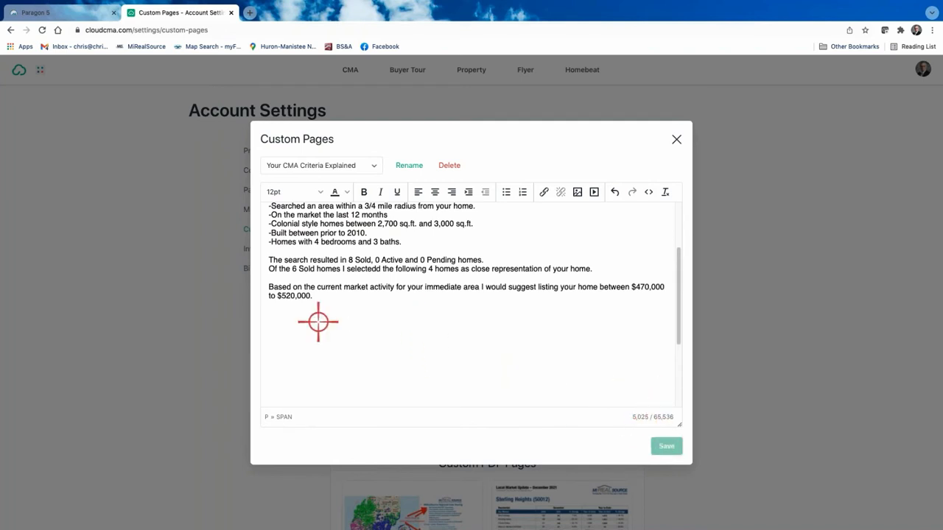
click(677, 139)
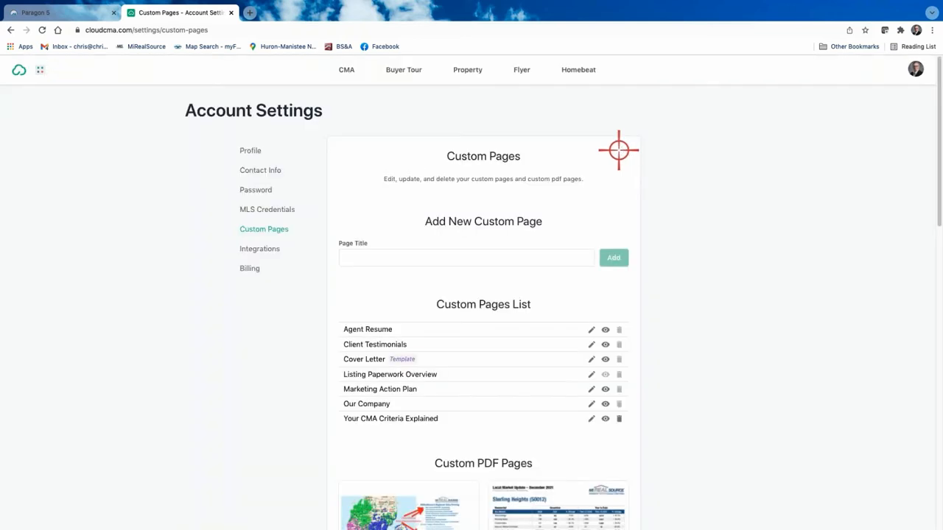
scroll(346, 331, down, 2)
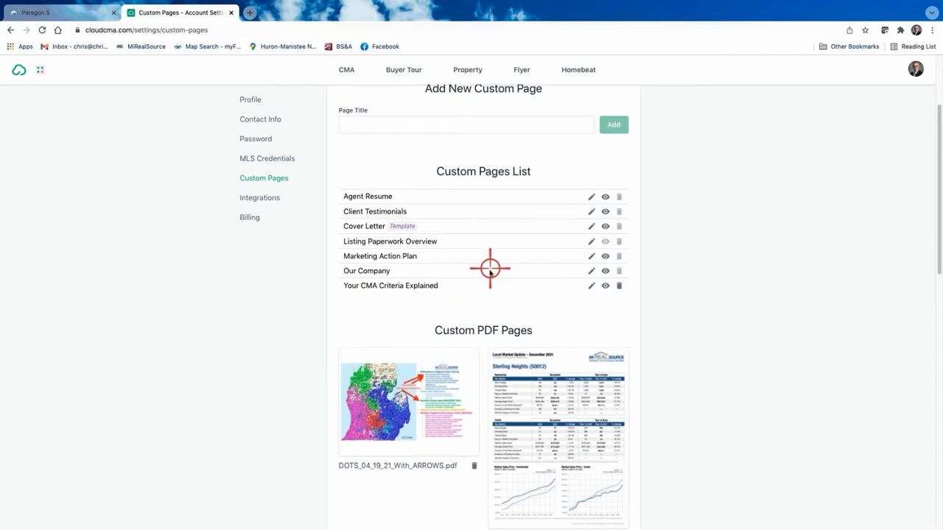
scroll(480, 280, down, 1)
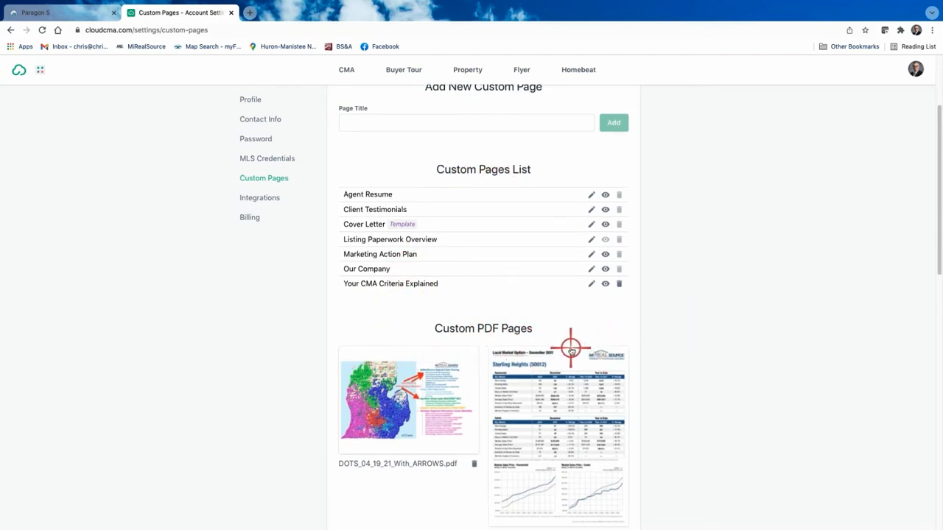
scroll(568, 352, down, 2)
scroll(737, 353, down, 1)
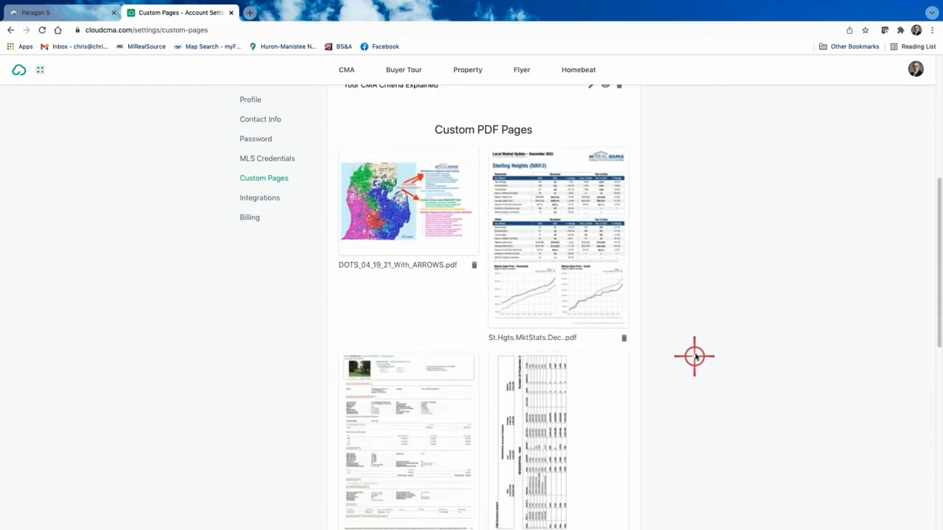
scroll(726, 269, down, 6)
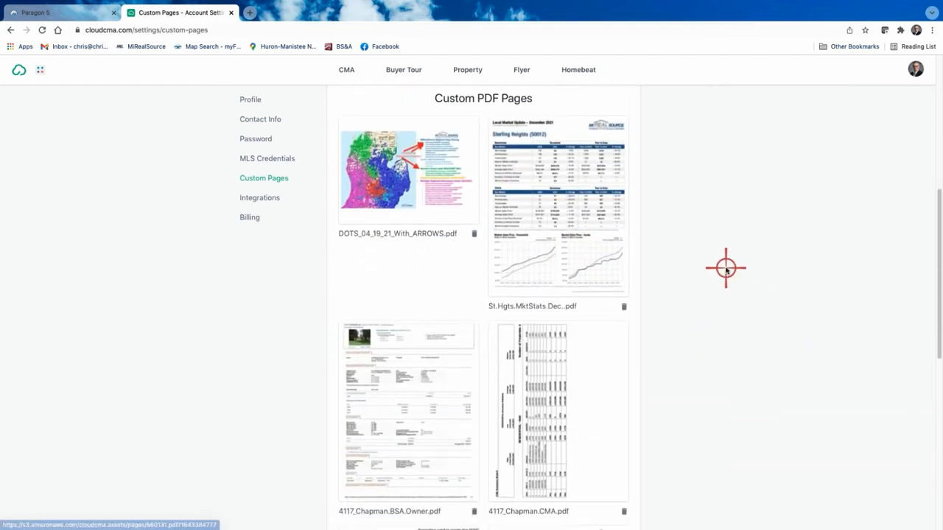
scroll(744, 269, down, 1)
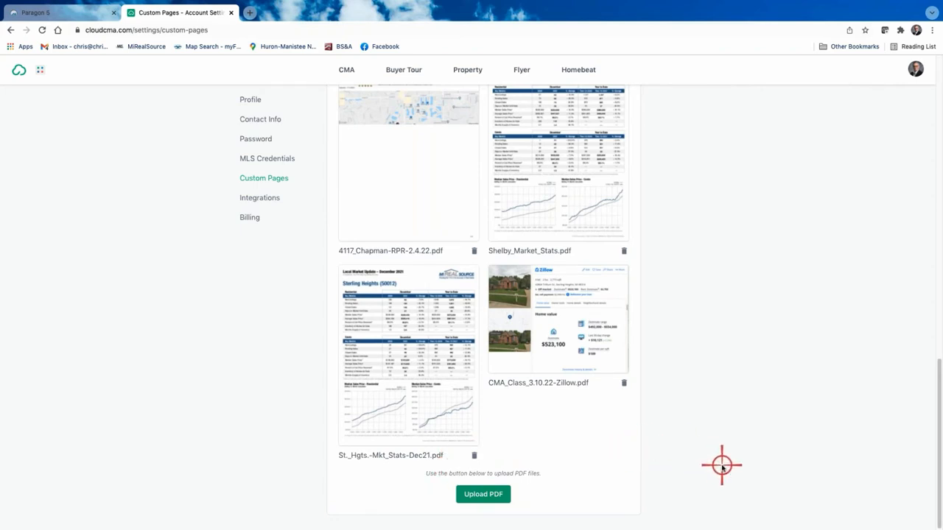
scroll(585, 436, up, 10)
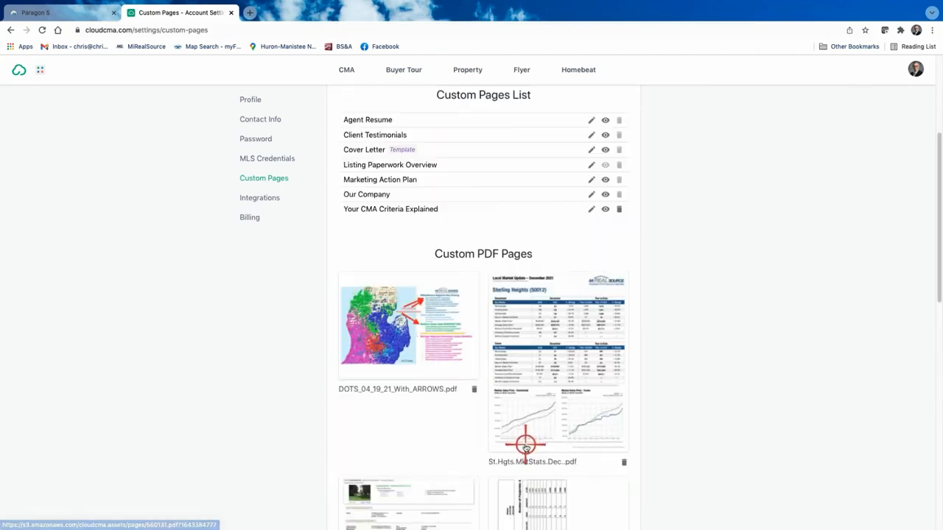
scroll(525, 390, down, 10)
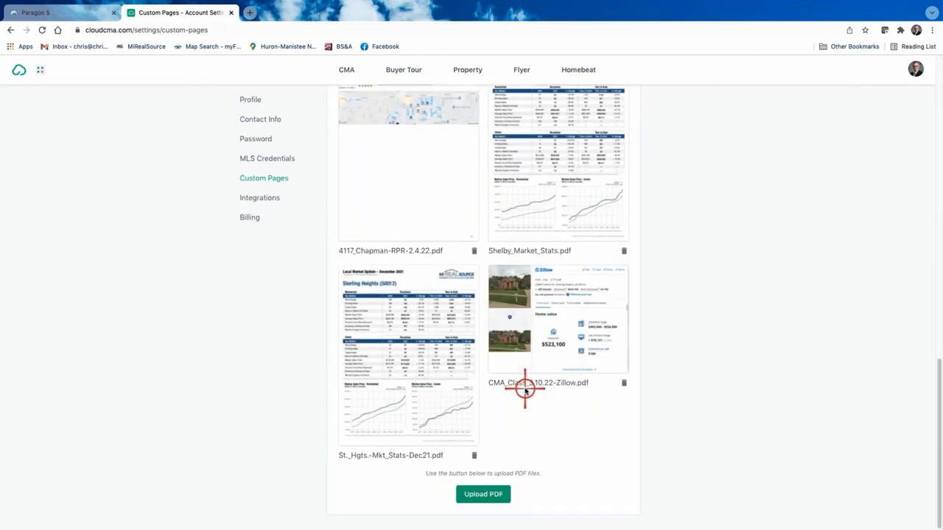
Upload CMA_Class_3.10.22-BSA_Tax.pdf as a custom PDF page.
click(484, 495)
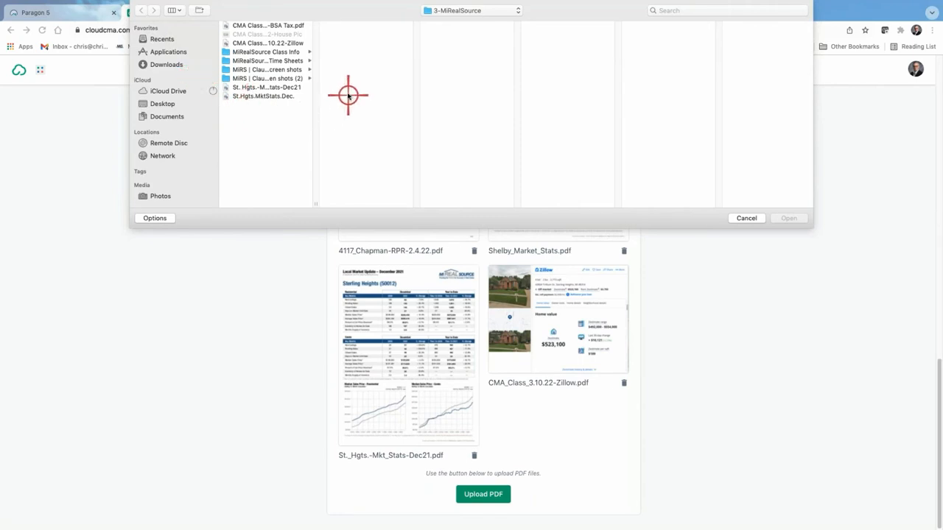
click(272, 26)
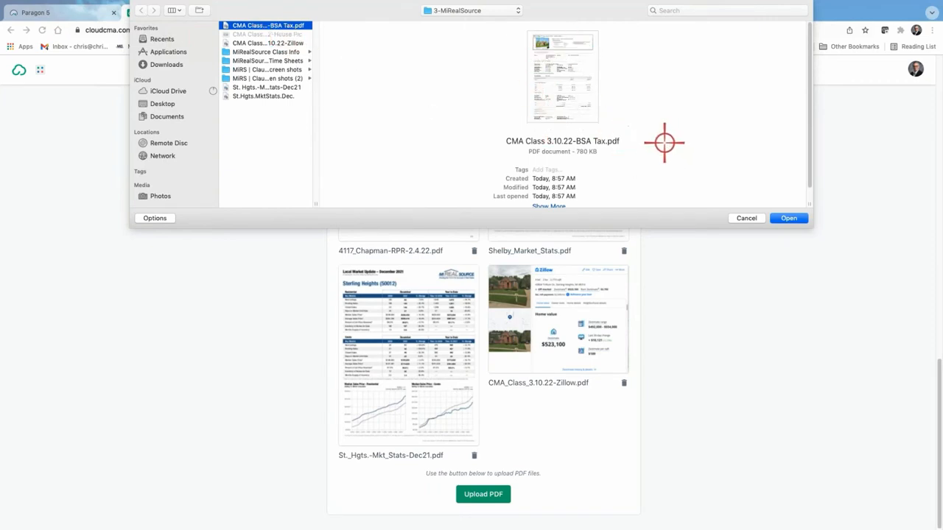
click(789, 218)
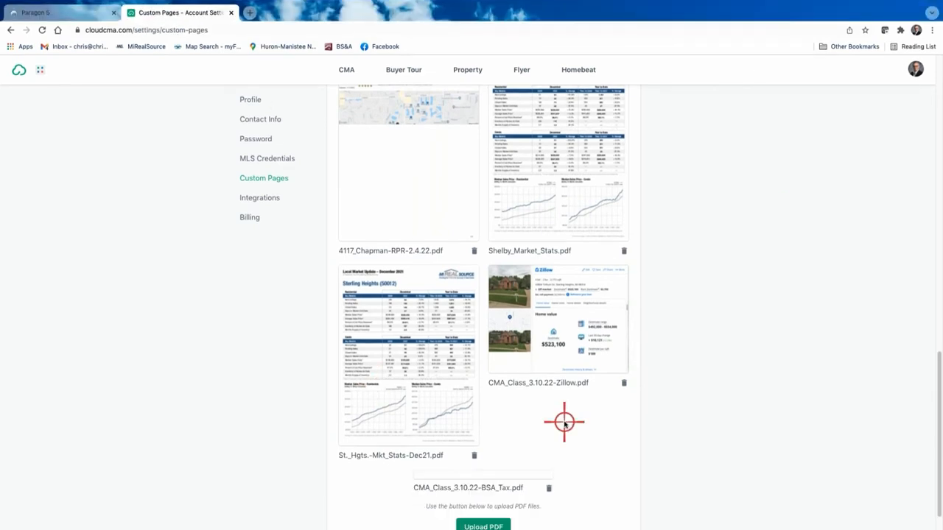
scroll(565, 422, down, 3)
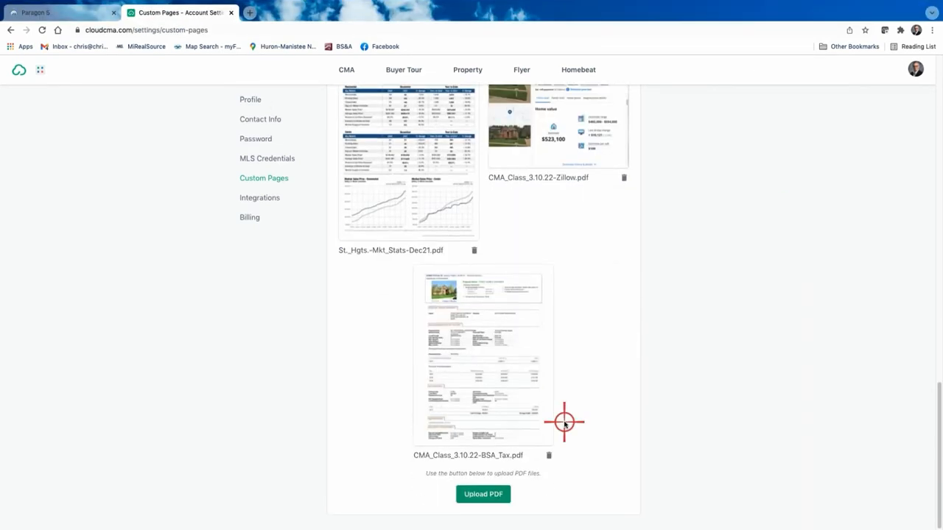
scroll(564, 422, up, 15)
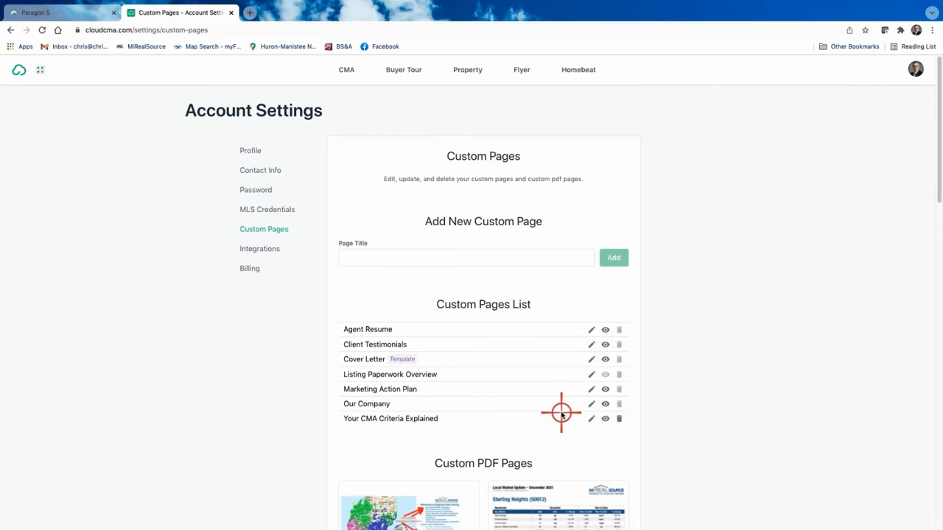
scroll(539, 331, down, 1)
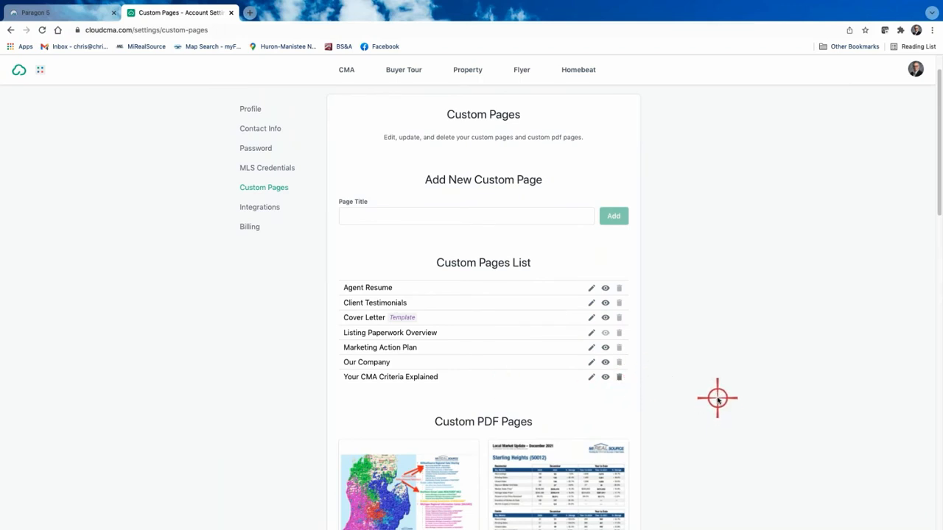
scroll(413, 407, down, 1)
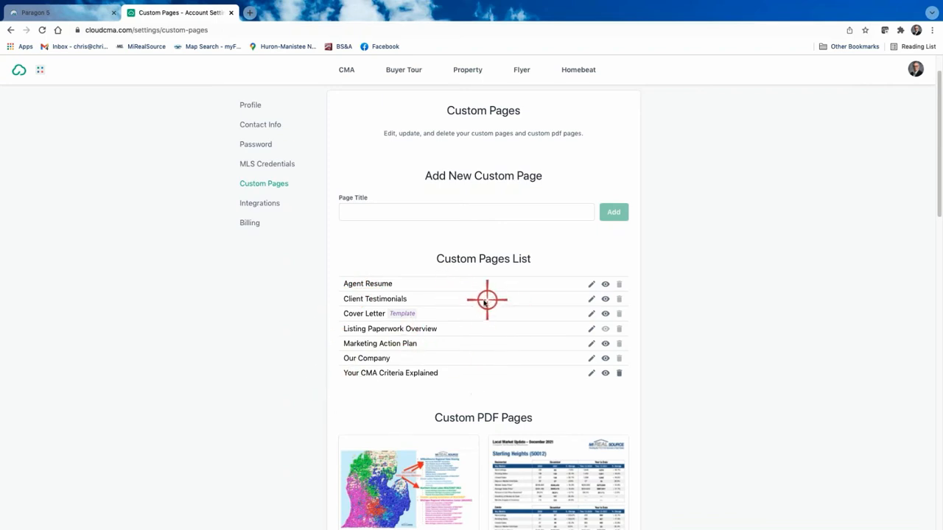
scroll(480, 299, down, 2)
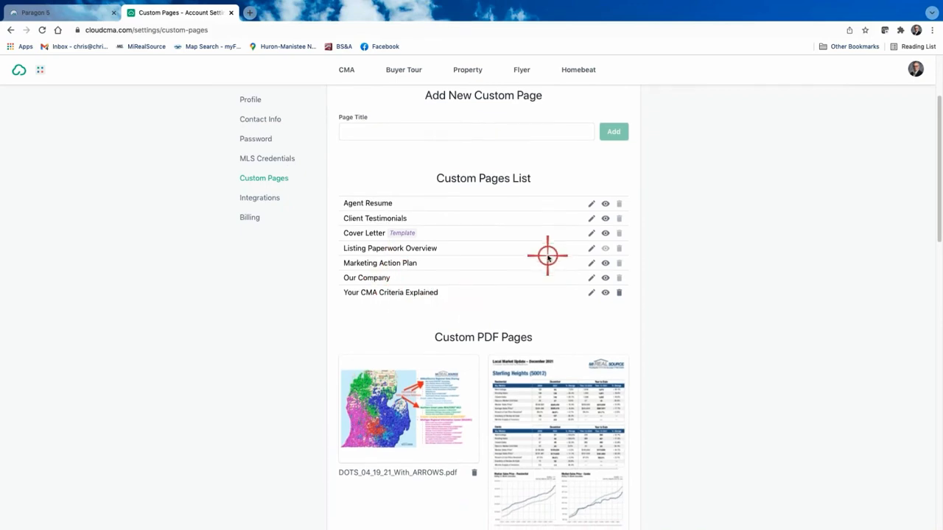
scroll(547, 256, down, 1)
scroll(529, 396, down, 12)
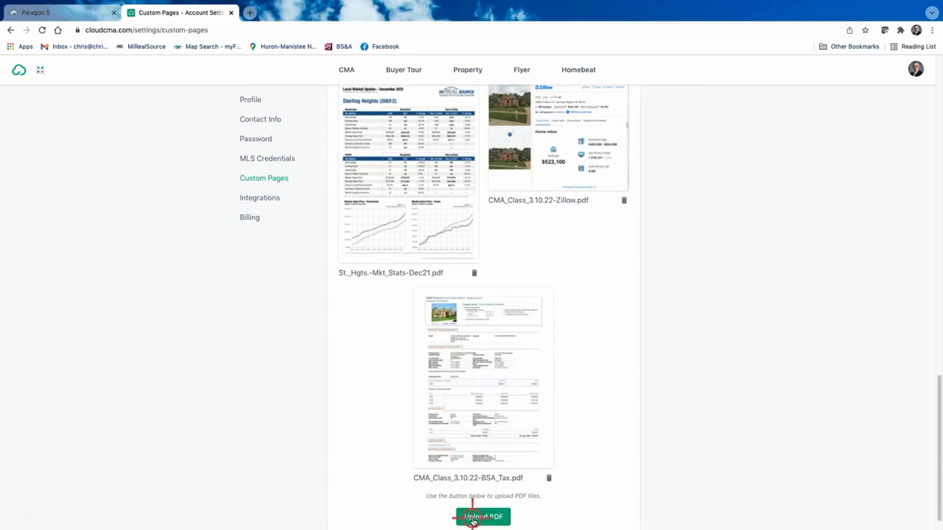
scroll(467, 448, up, 15)
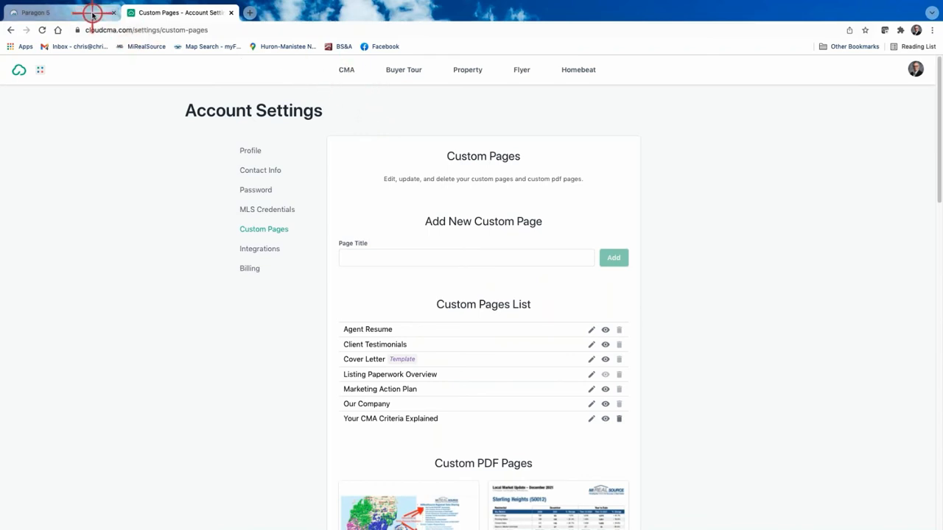
Check the existing CMA reports, then in Paragon pick Cloud CMA: CMA for the four comps.
click(342, 69)
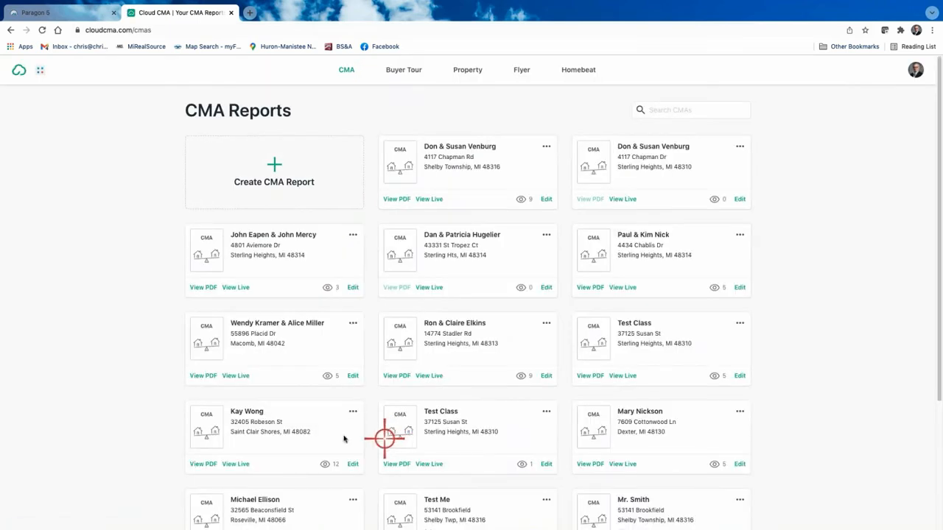
click(74, 12)
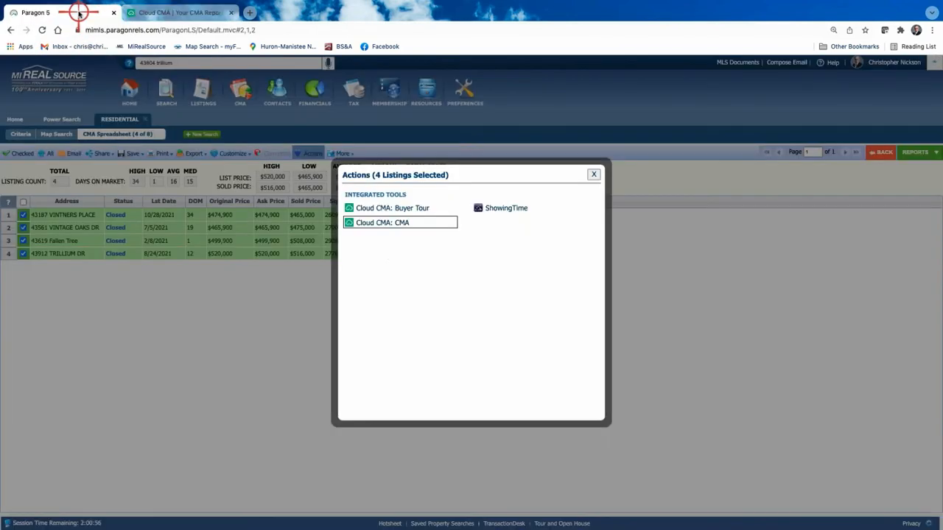
click(378, 224)
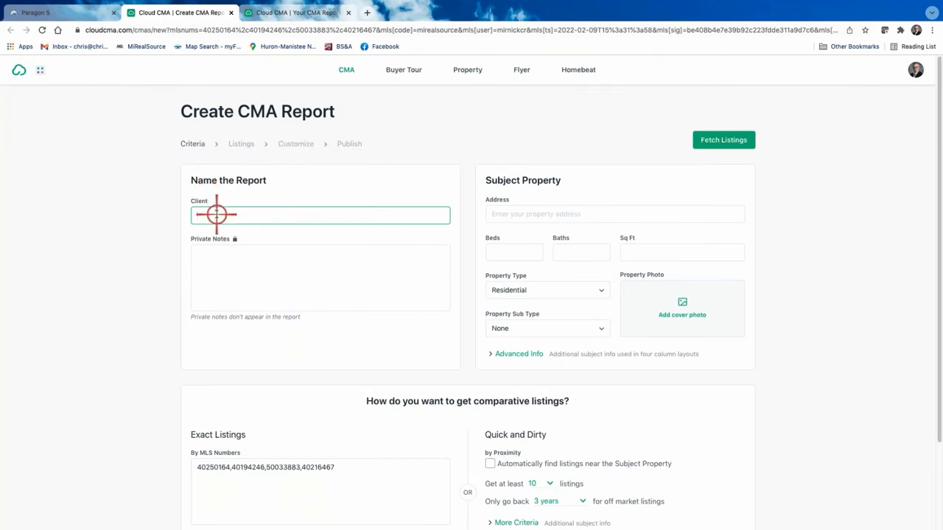
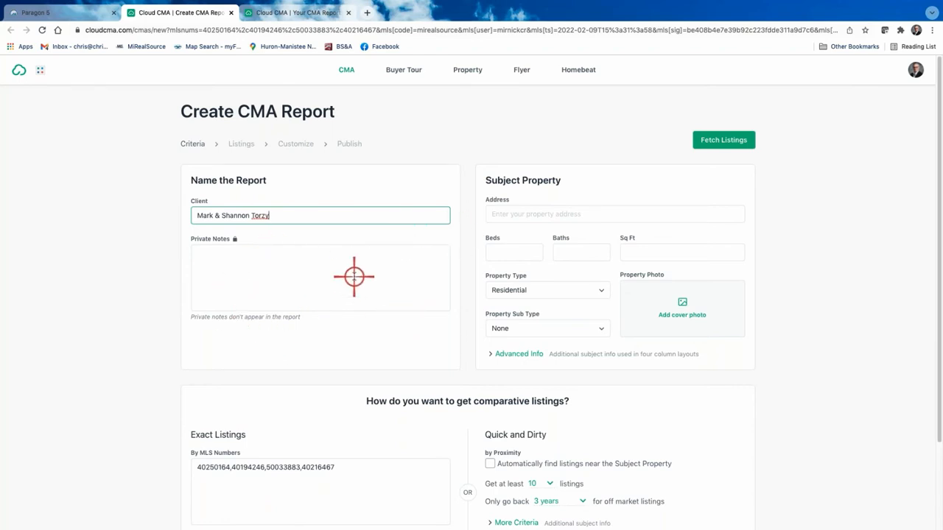
Enter the clients' names in the Client field and review the four prefilled MLS numbers.
scroll(354, 277, down, 3)
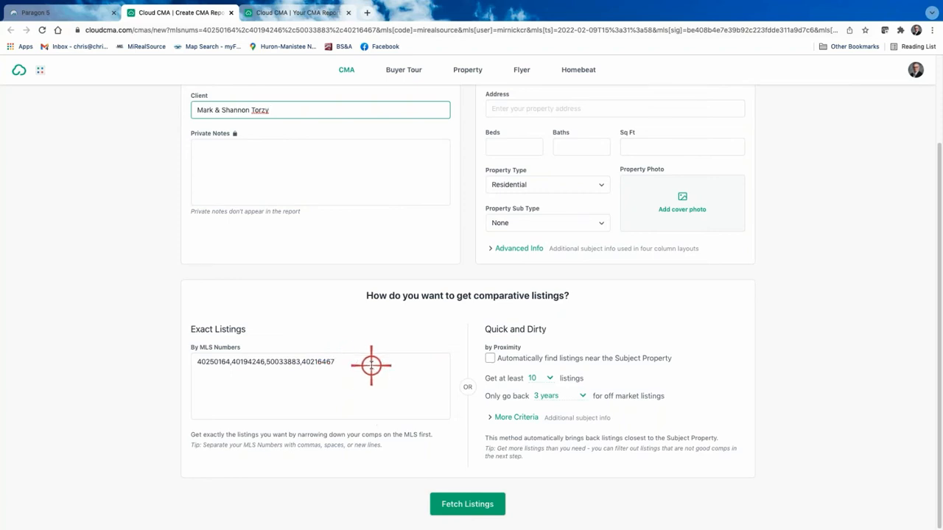
scroll(371, 364, up, 2)
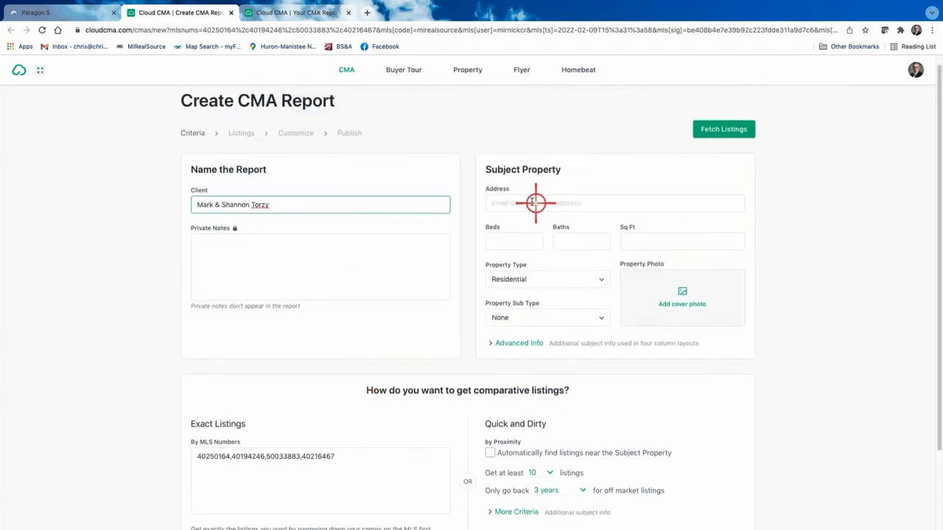
click(503, 200)
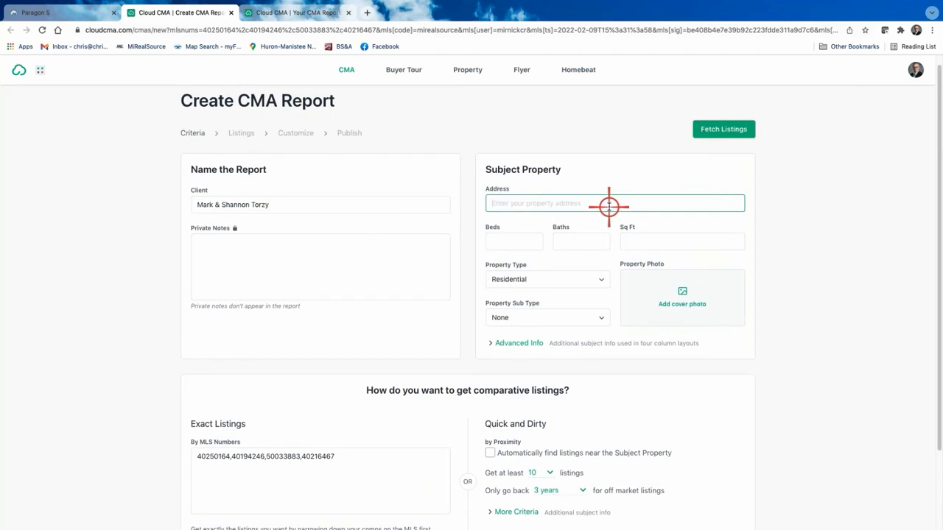
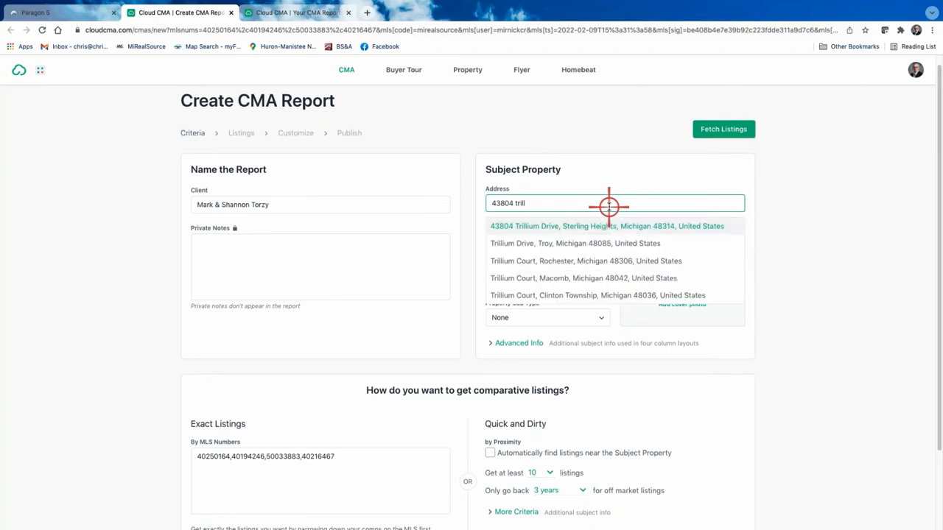
click(554, 226)
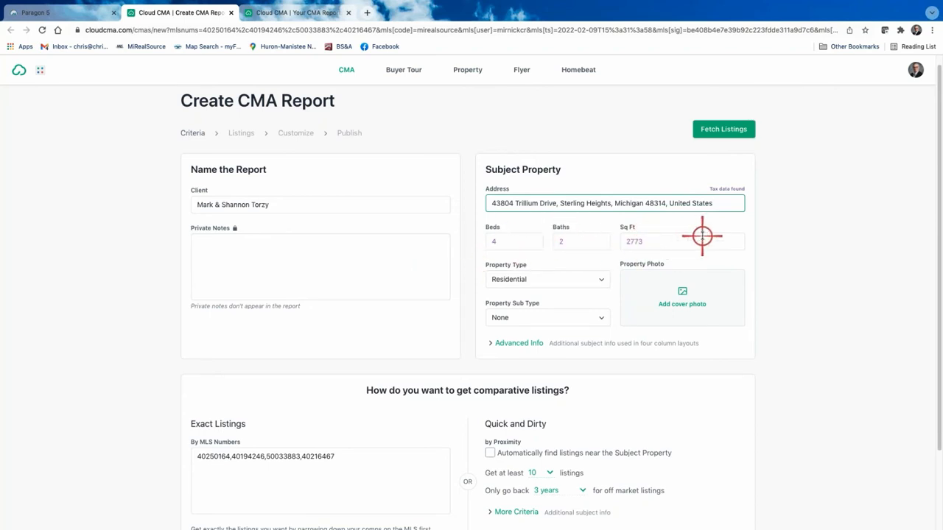
click(515, 343)
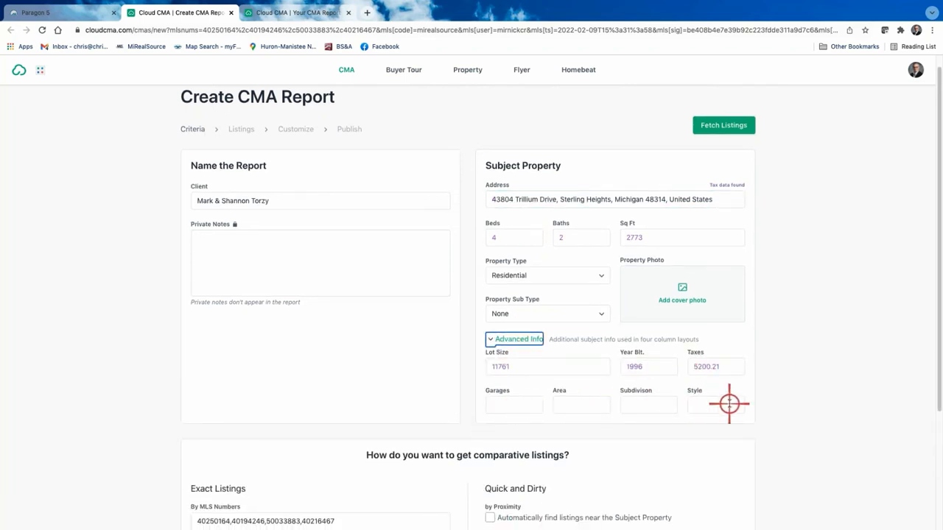
click(508, 339)
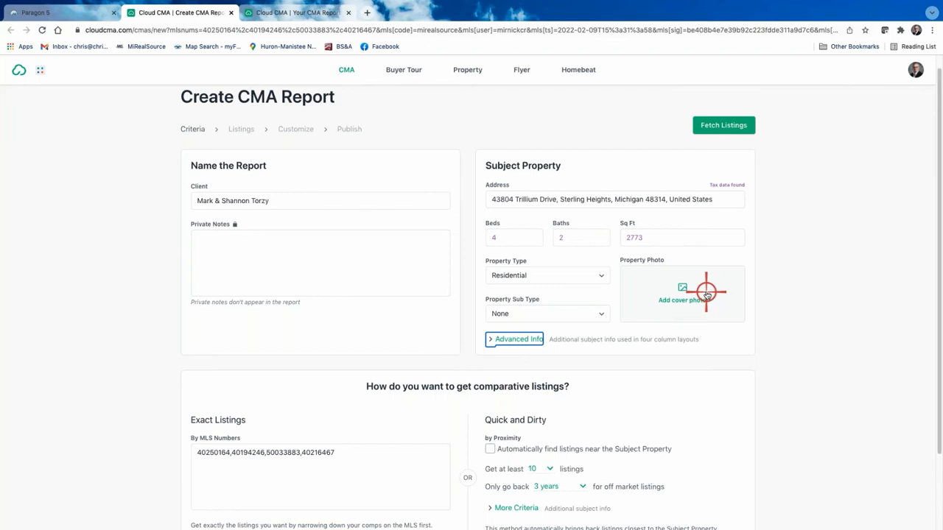
scroll(597, 358, down, 2)
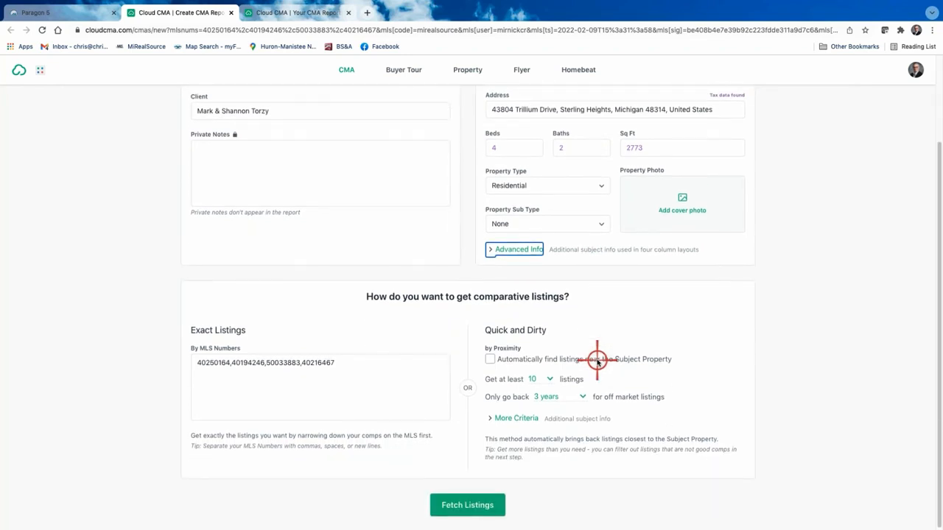
scroll(597, 359, up, 2)
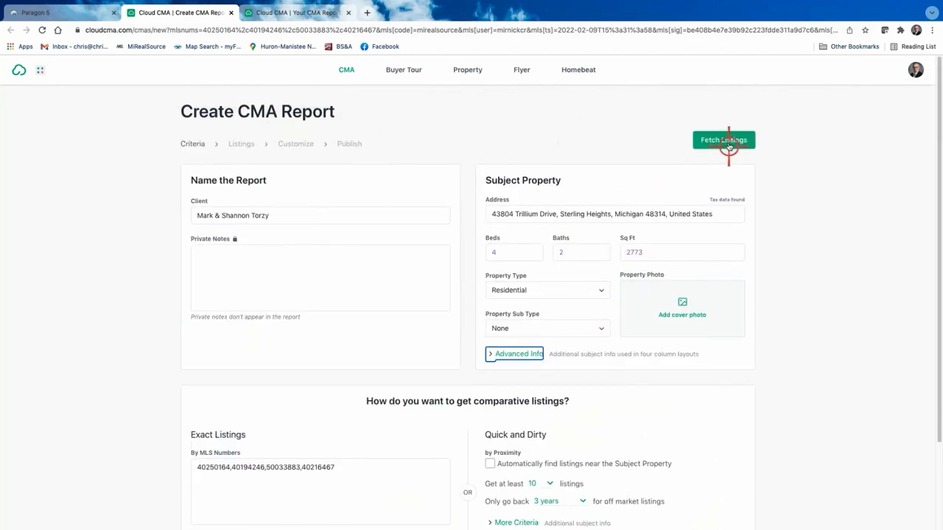
Fetch the four closed comps, priced $465,000–$516,000 with a $491,000 average.
click(726, 142)
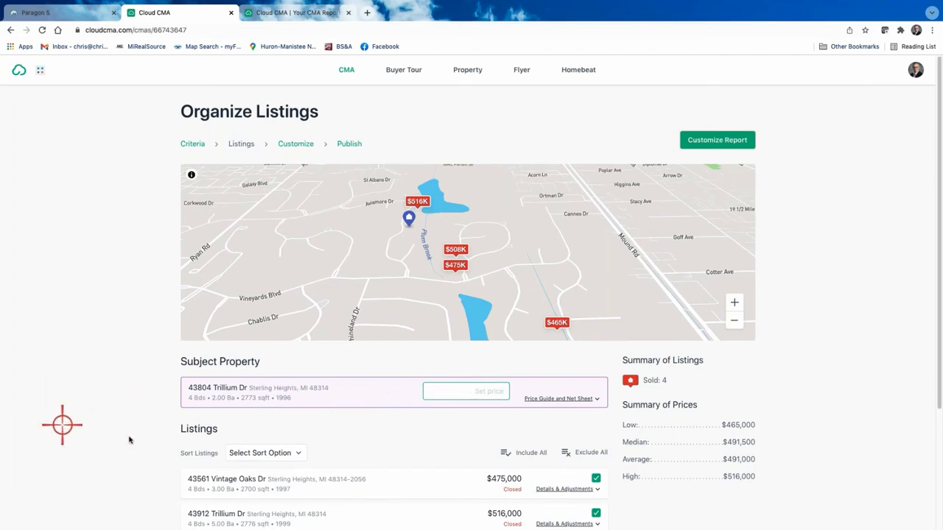
scroll(75, 418, down, 1)
scroll(75, 419, down, 1)
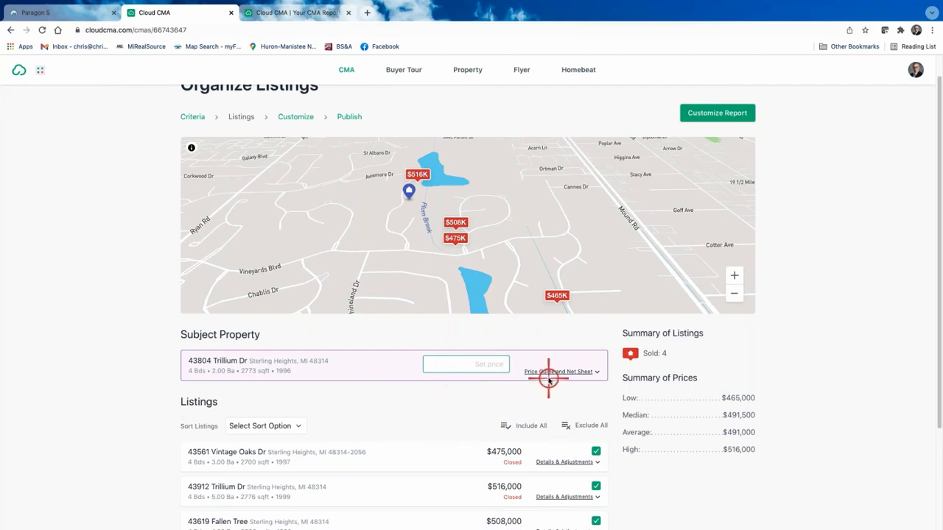
scroll(170, 398, down, 2)
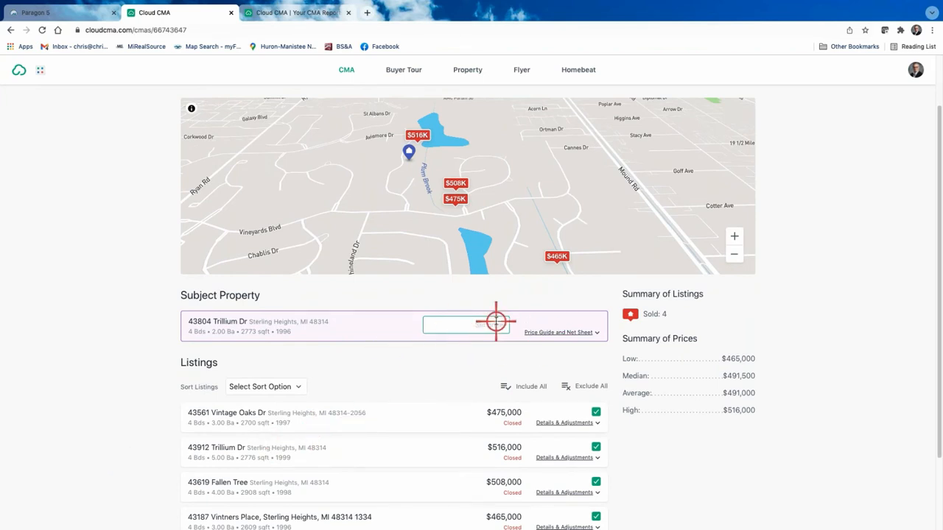
Show the price guide and net sheet (suggested $481,476–$511,258, $179/sq ft), then clear the trial price.
click(471, 325)
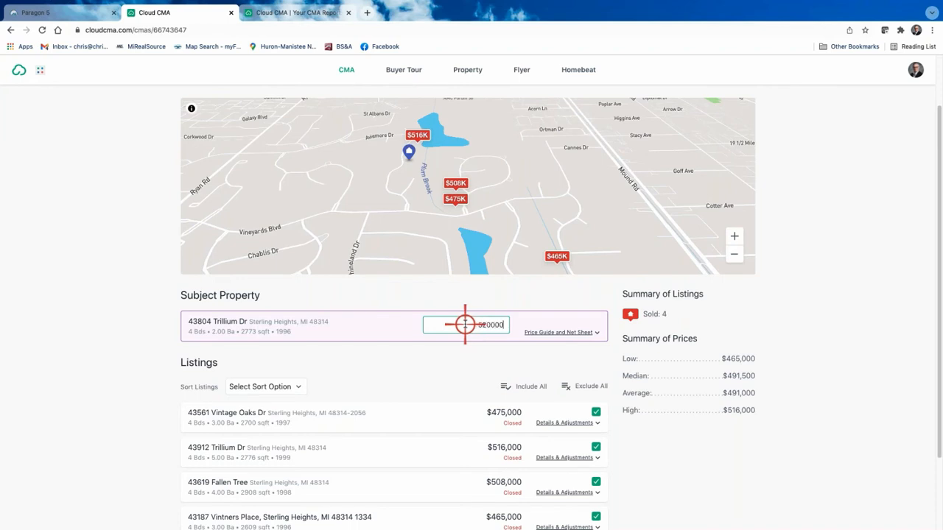
click(554, 332)
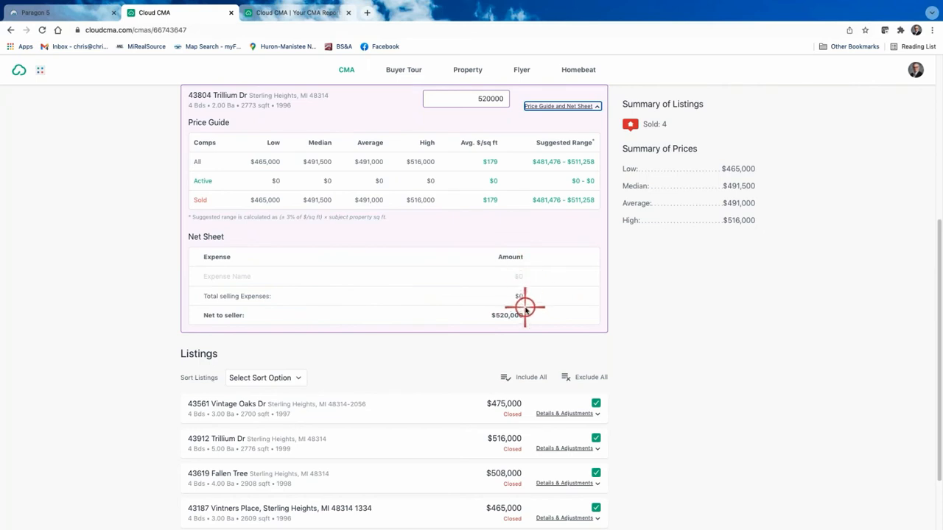
scroll(499, 311, up, 1)
scroll(498, 310, up, 2)
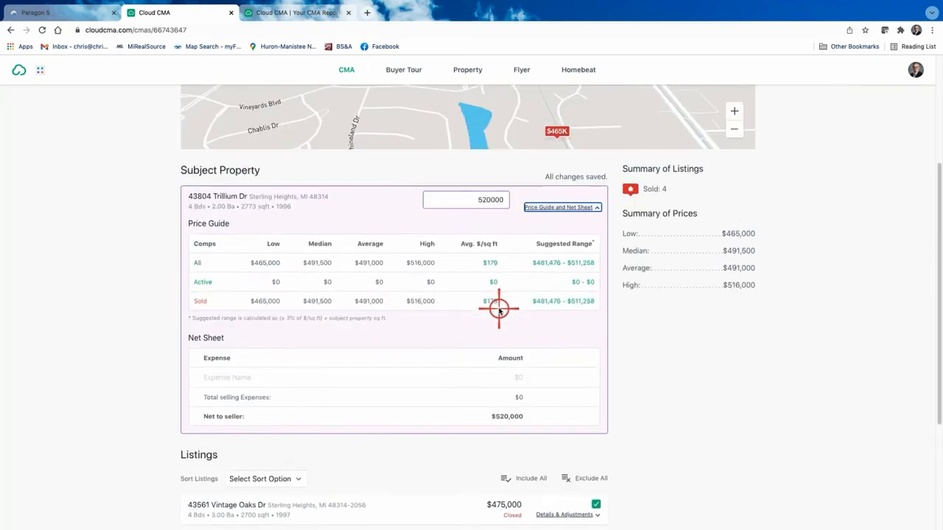
drag(465, 213, 521, 211)
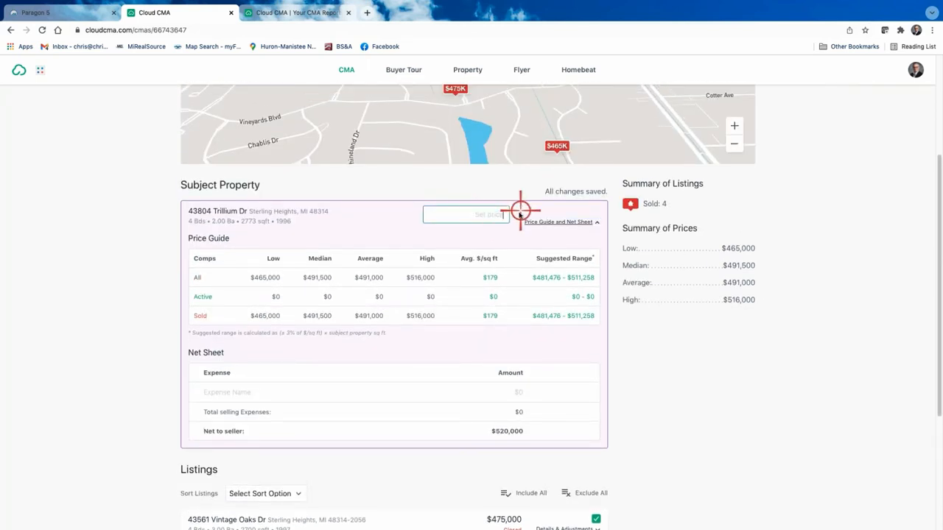
scroll(537, 358, down, 4)
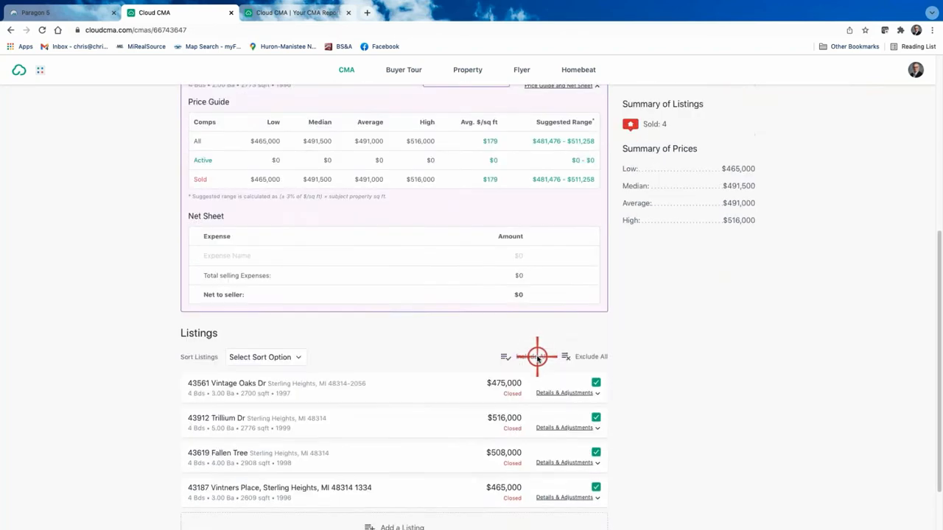
scroll(255, 392, down, 1)
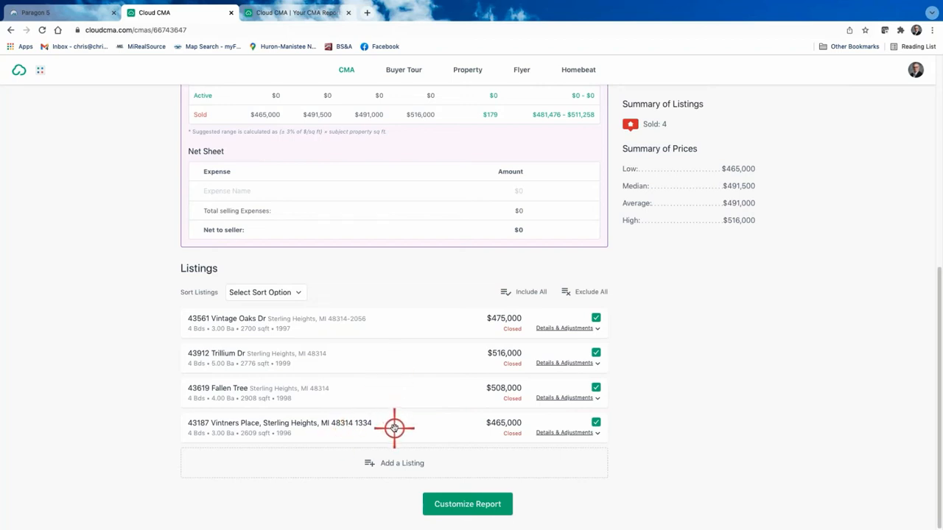
Reorder the comps, moving Vintners Place to the top and Fallen Tree above Trillium Dr.
drag(394, 429, 398, 320)
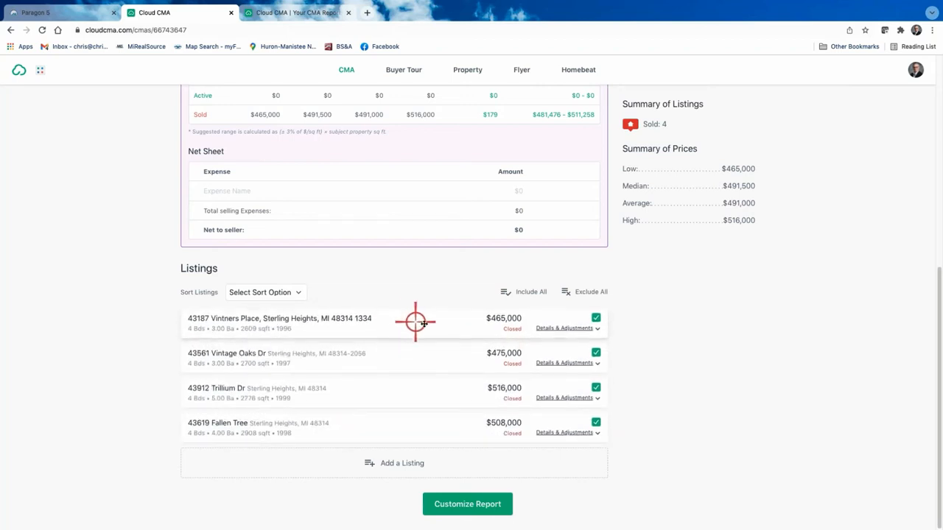
click(297, 293)
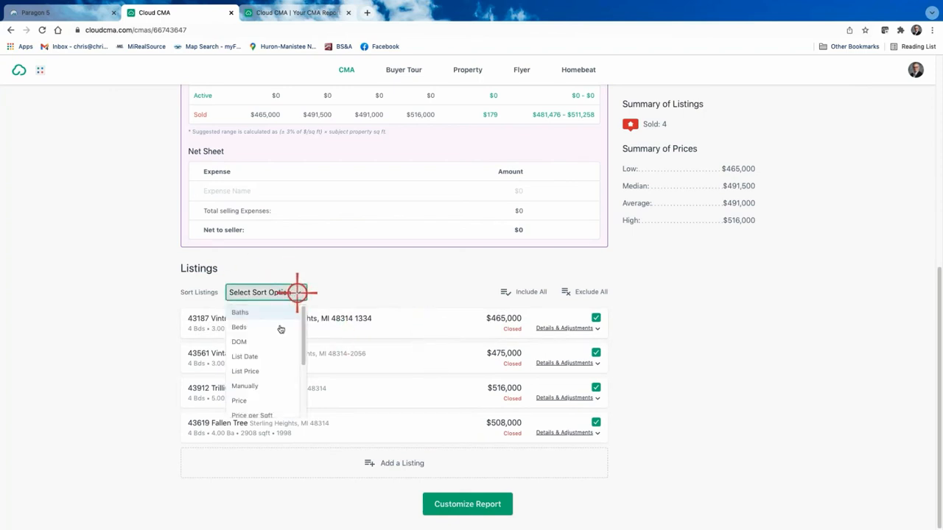
scroll(279, 354, down, 2)
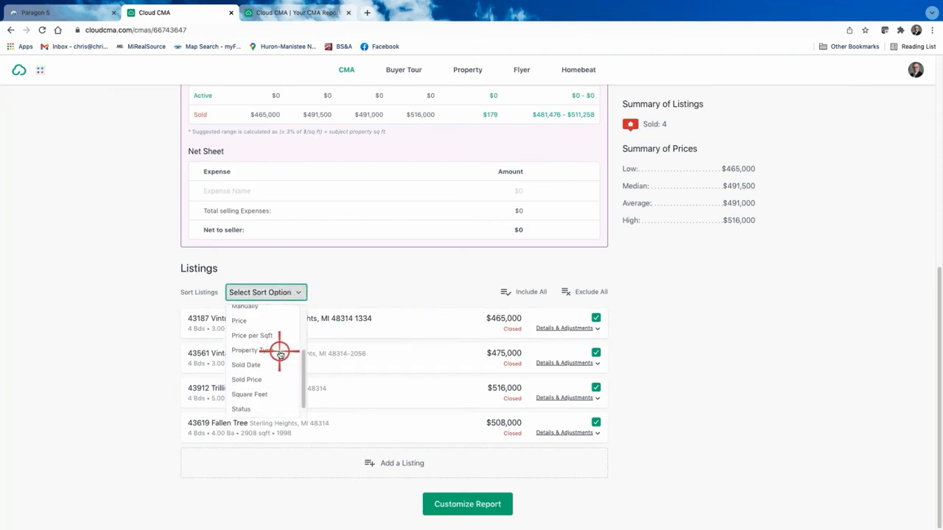
click(362, 275)
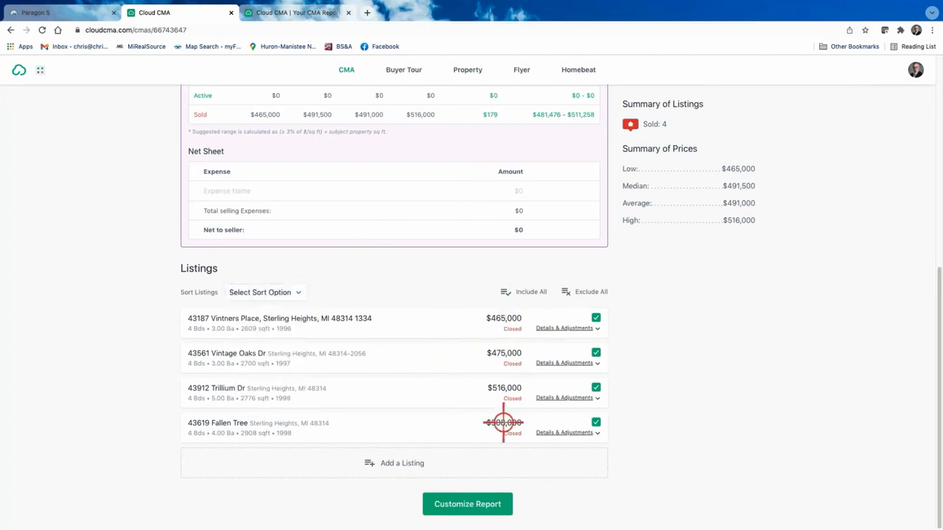
drag(445, 427, 438, 409)
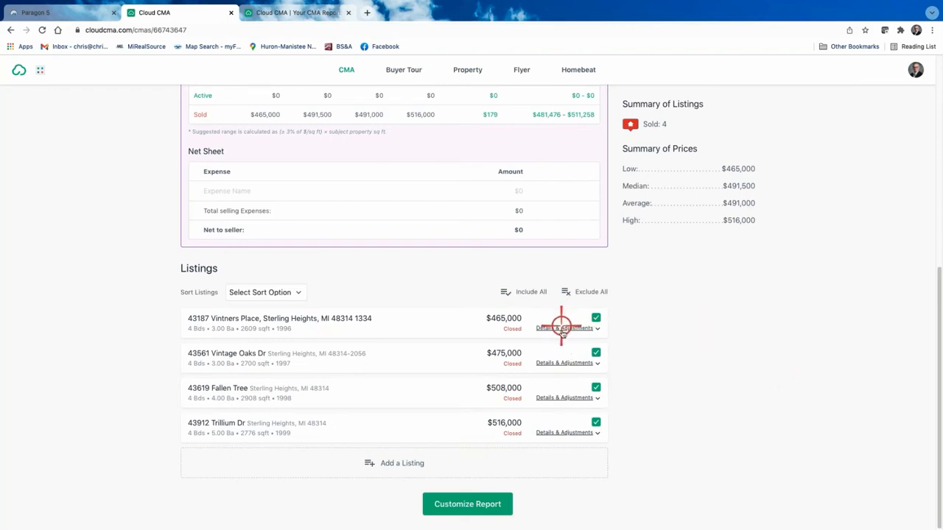
Update the Vintage Oaks Dr details and adjustments, keeping it included among the comps.
click(561, 364)
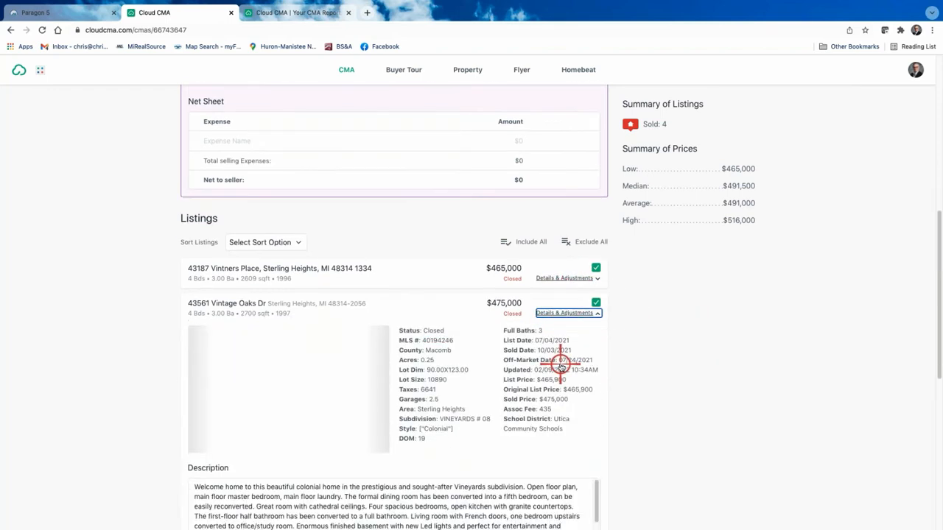
scroll(483, 390, down, 3)
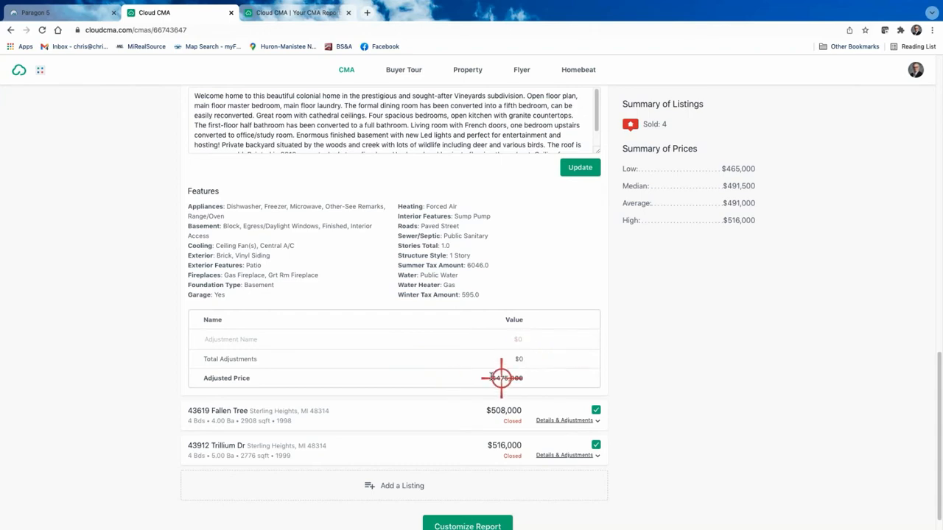
click(580, 168)
scroll(651, 314, up, 4)
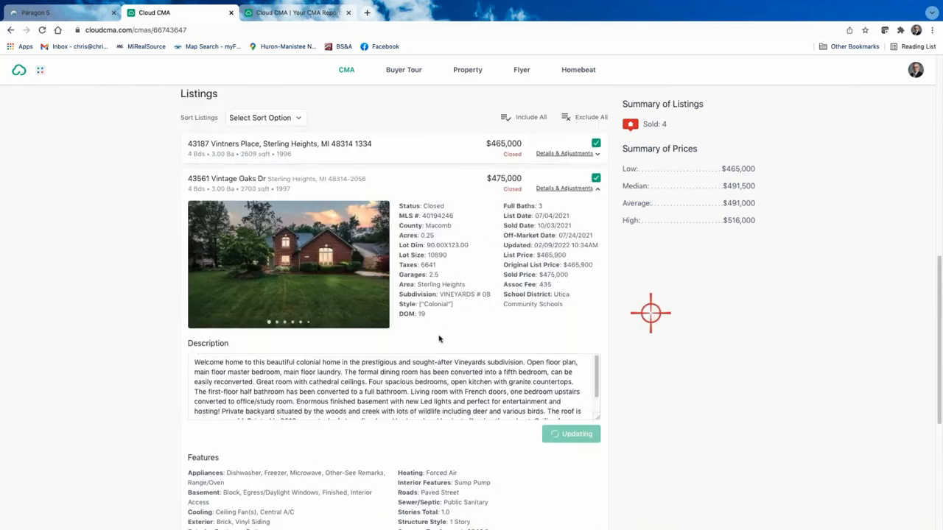
click(596, 179)
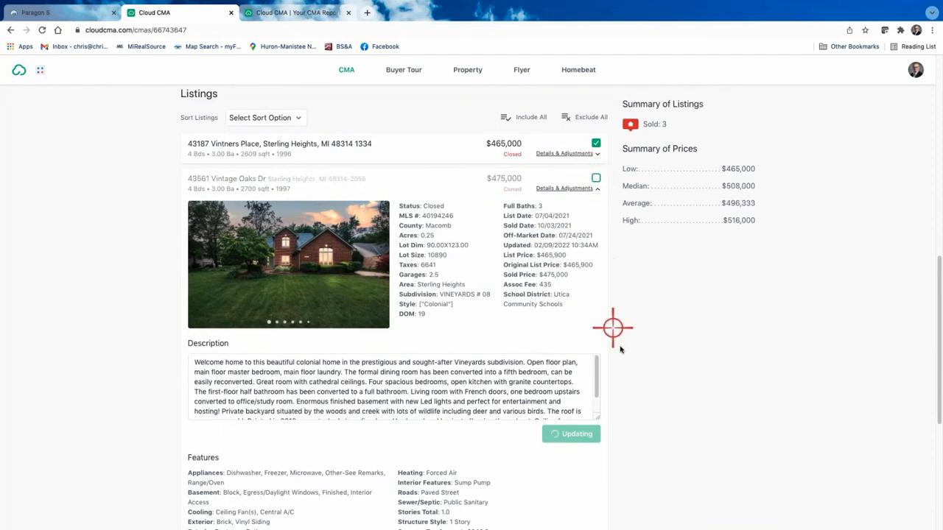
click(596, 179)
scroll(669, 344, down, 4)
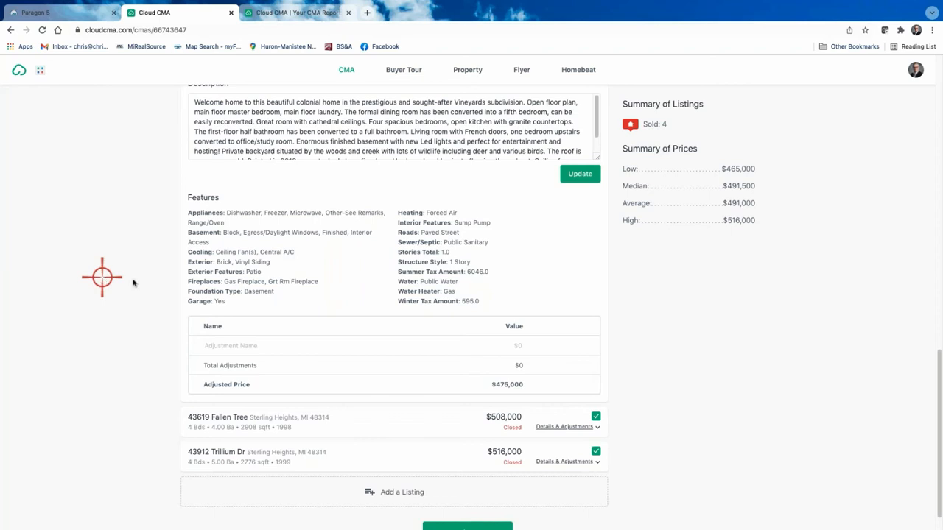
scroll(684, 326, up, 3)
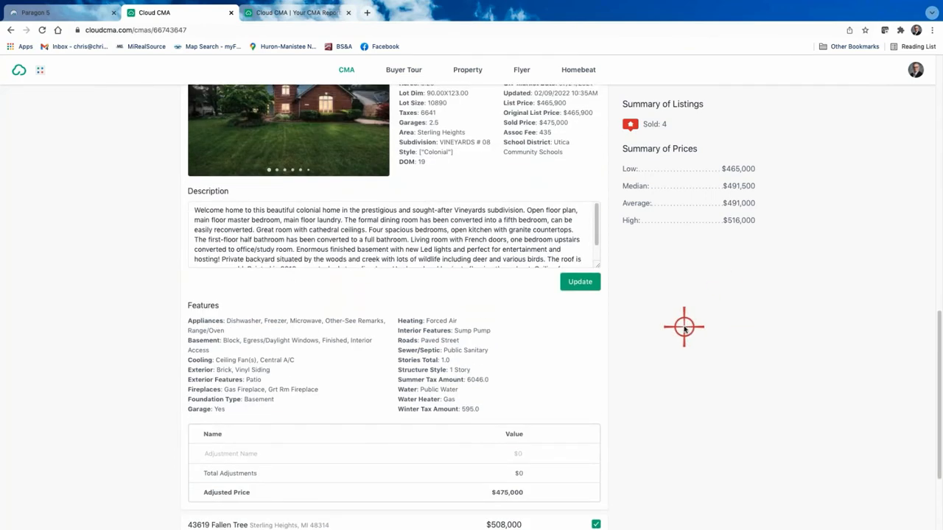
scroll(684, 326, up, 3)
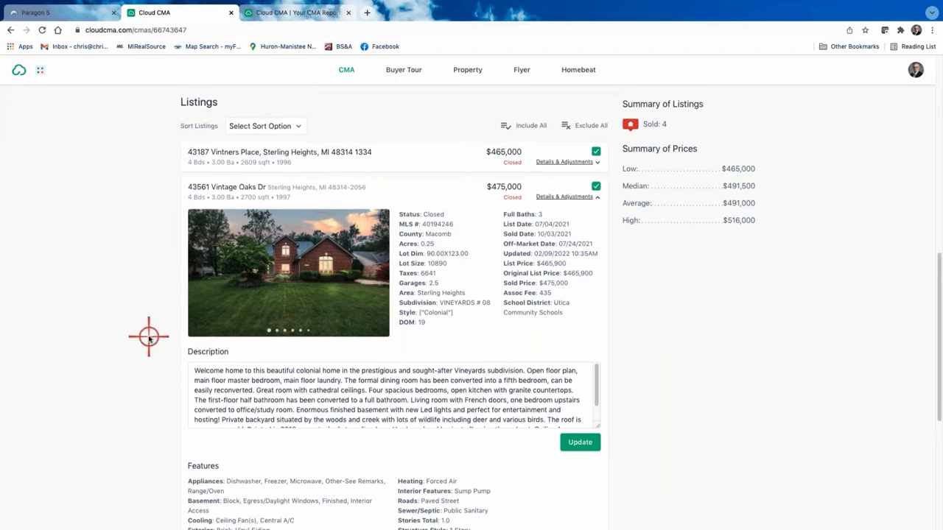
scroll(132, 343, down, 4)
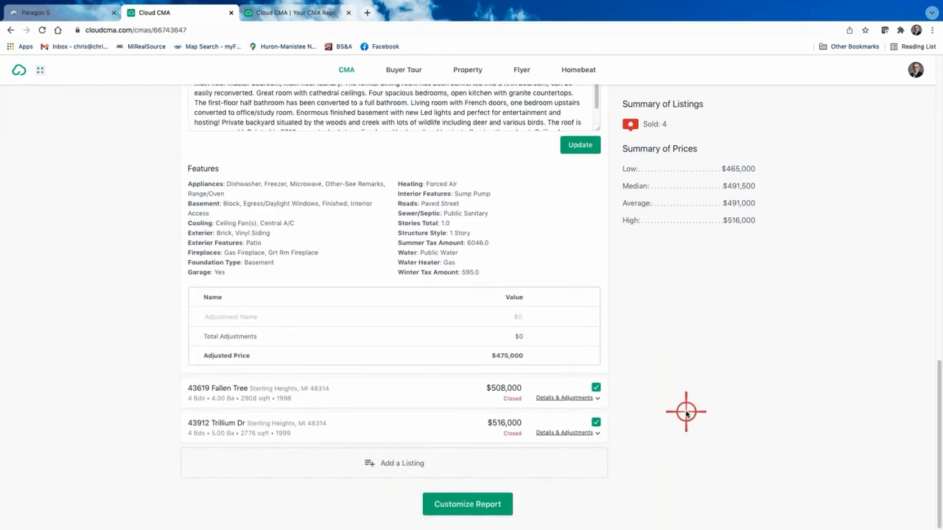
scroll(687, 417, up, 10)
scroll(681, 421, up, 3)
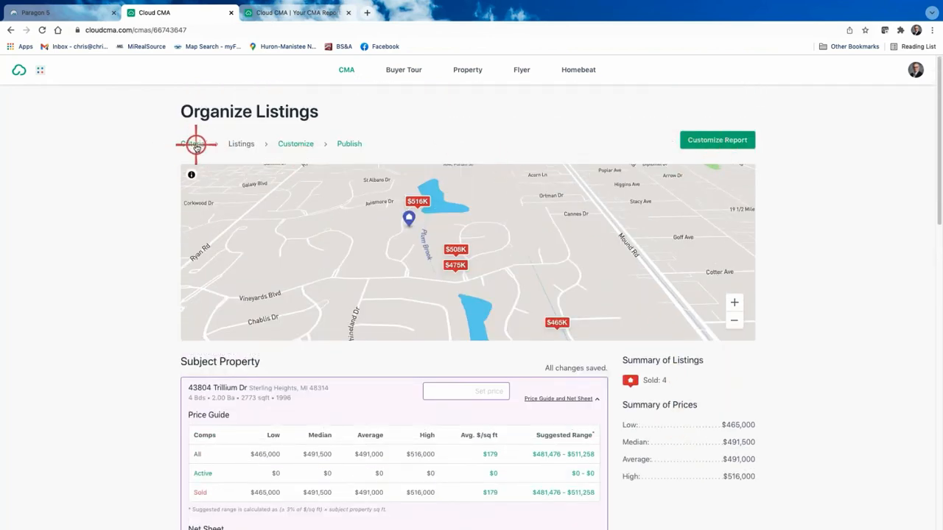
Move on to report customization and browse the available color themes.
click(728, 140)
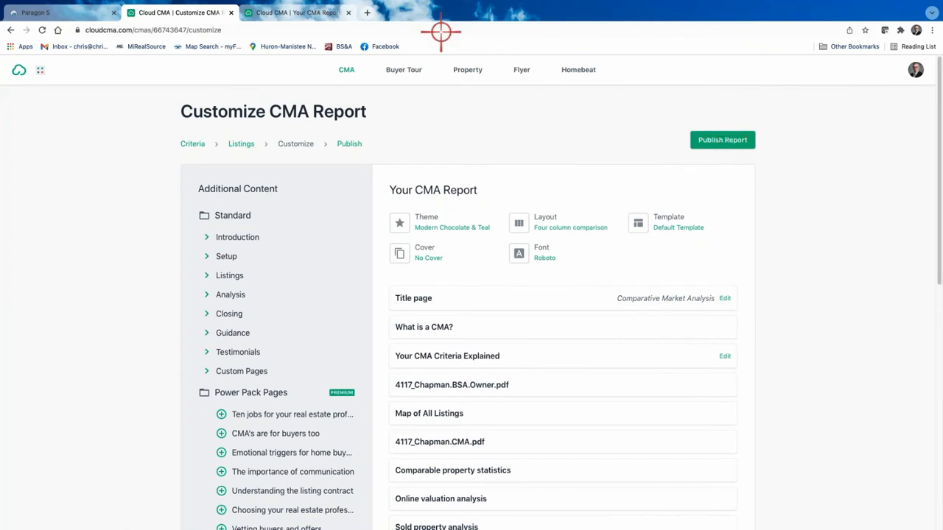
click(438, 220)
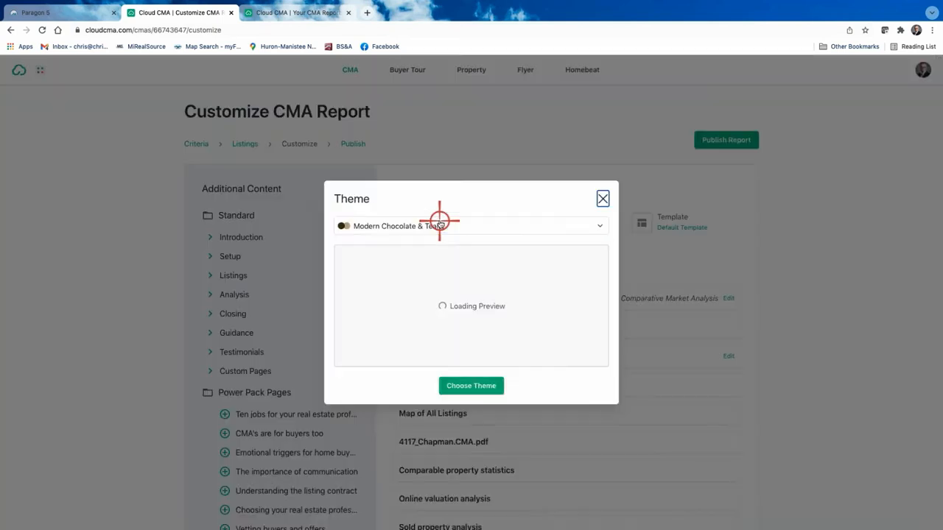
click(600, 227)
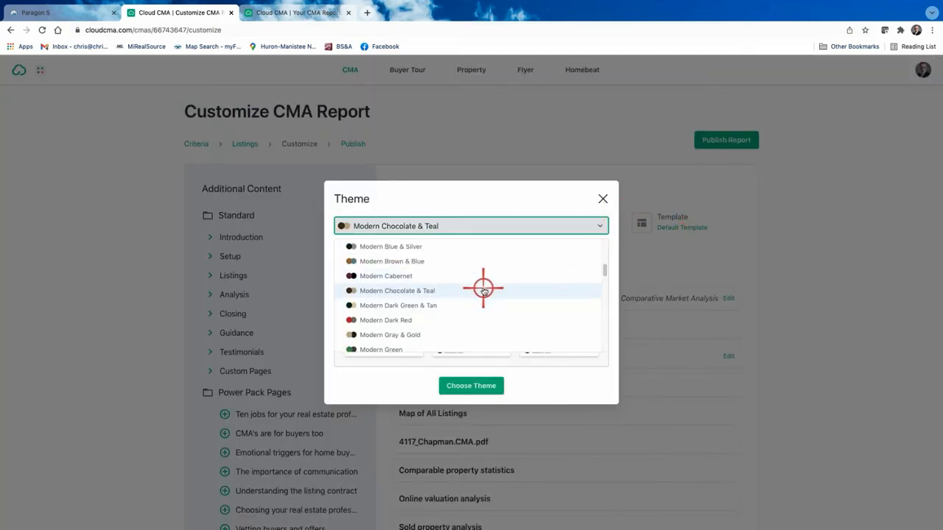
scroll(457, 295, down, 1)
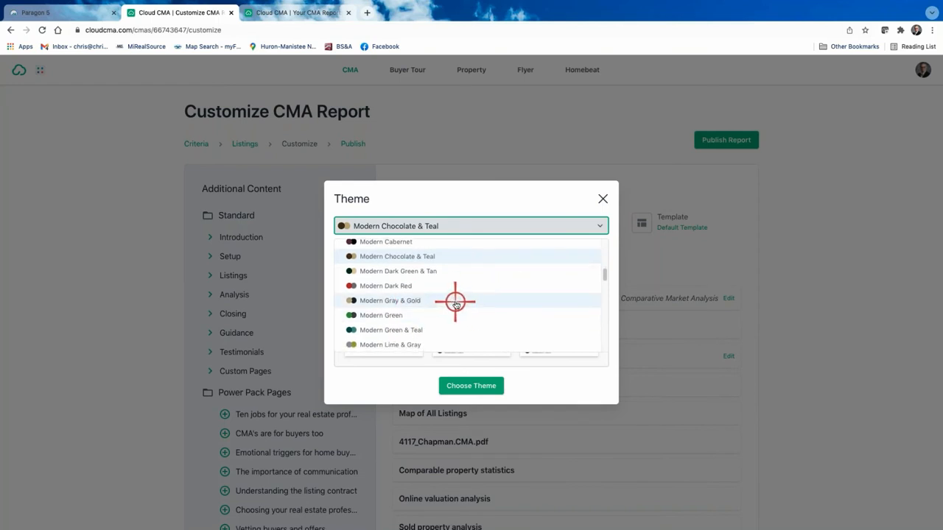
scroll(455, 299, up, 3)
scroll(457, 299, up, 2)
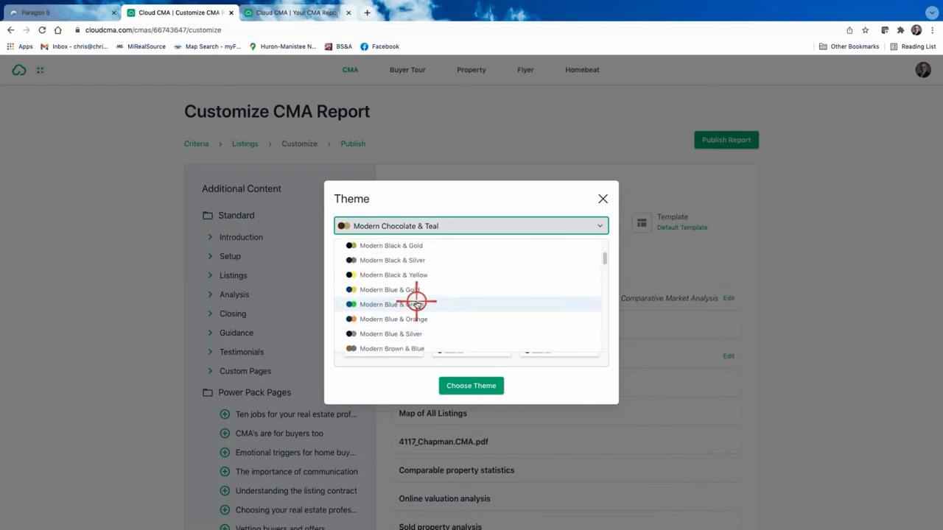
scroll(430, 295, down, 4)
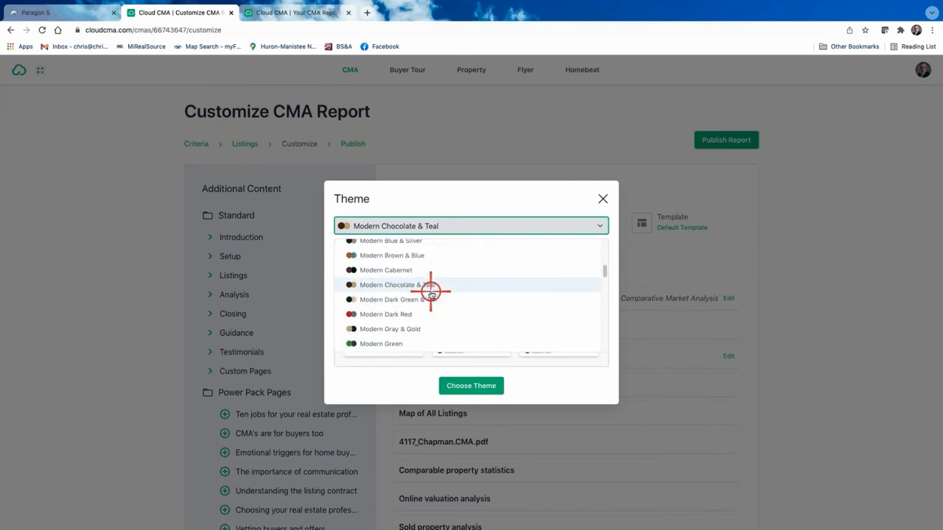
scroll(413, 302, down, 4)
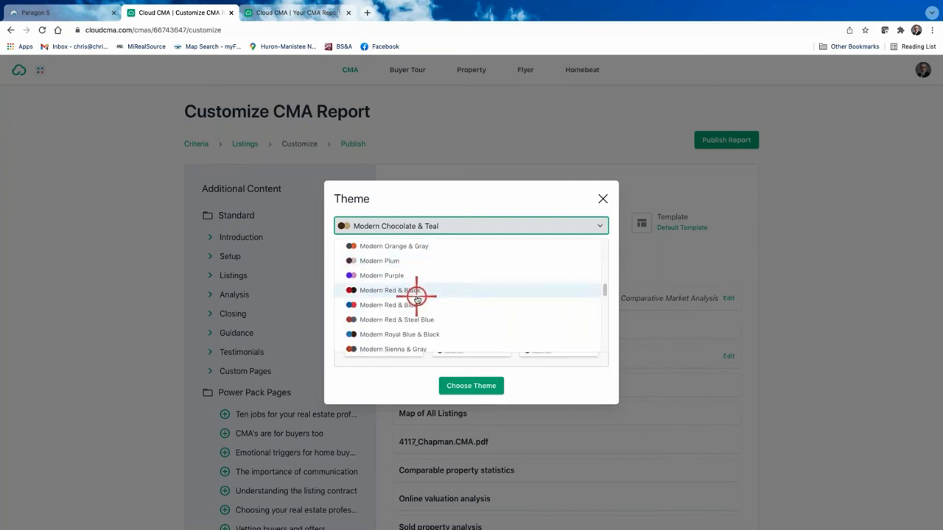
scroll(406, 302, down, 5)
scroll(417, 297, down, 5)
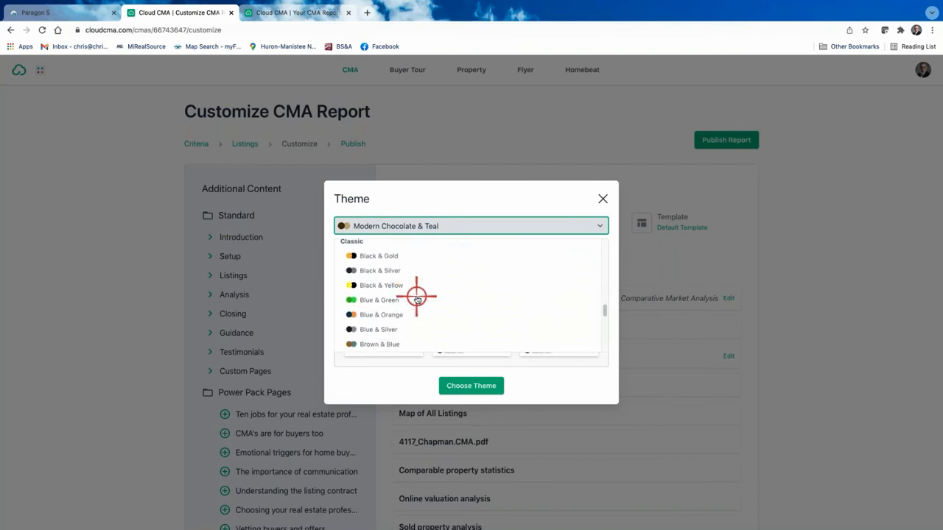
scroll(416, 298, up, 5)
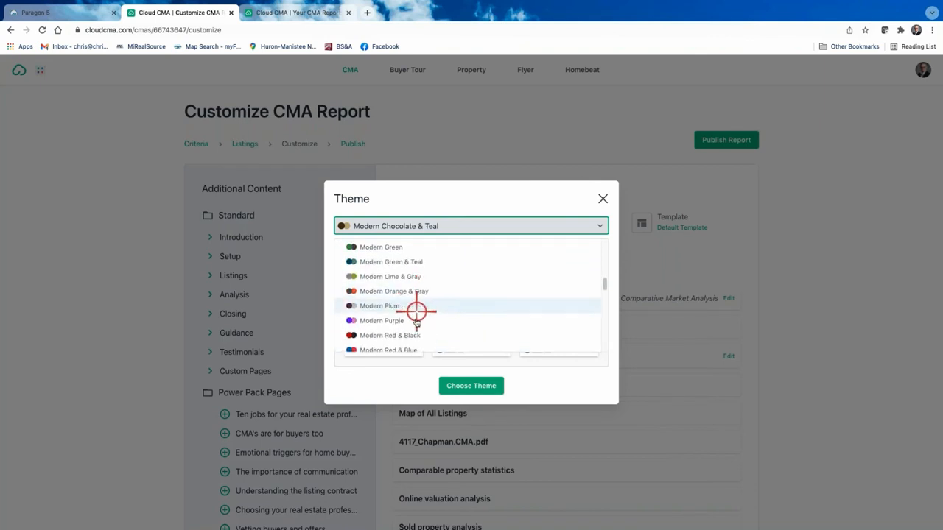
scroll(448, 295, up, 1)
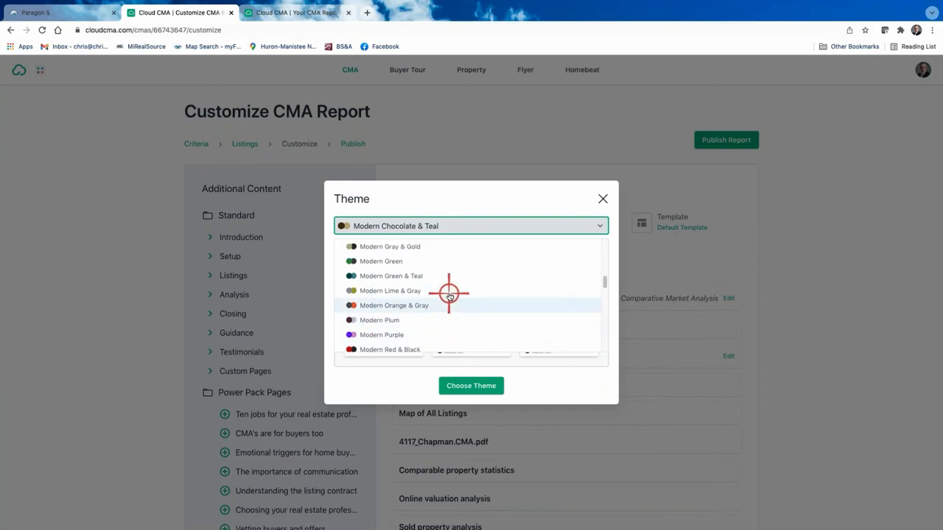
Apply the Modern Chocolate & Teal theme and bring up the report layout choices.
click(487, 227)
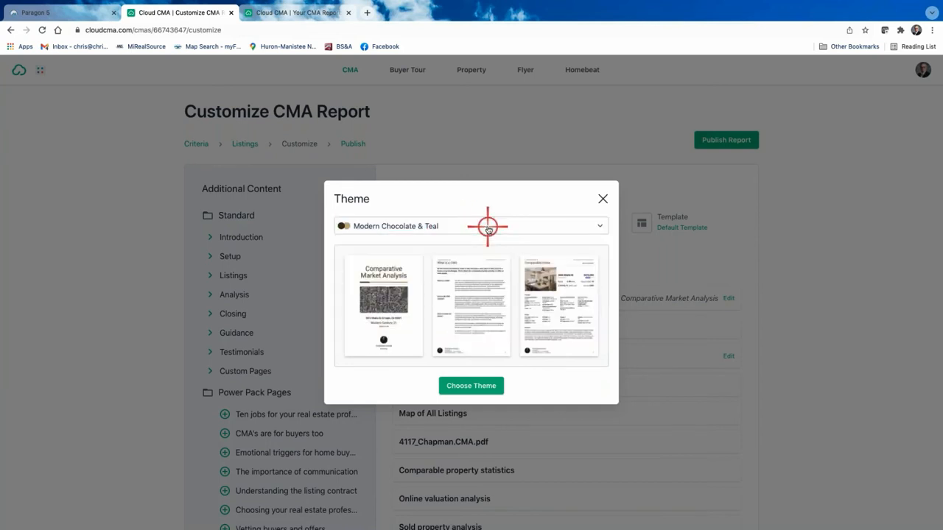
click(472, 388)
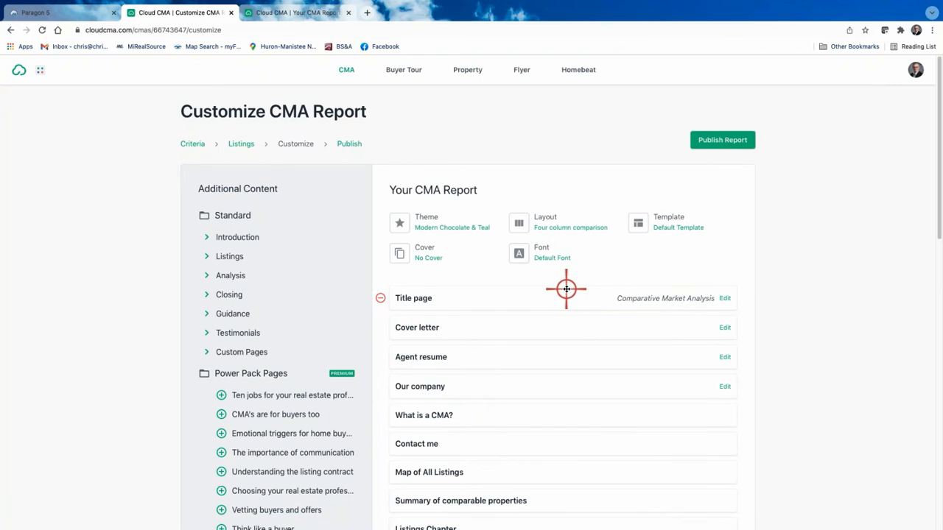
click(572, 230)
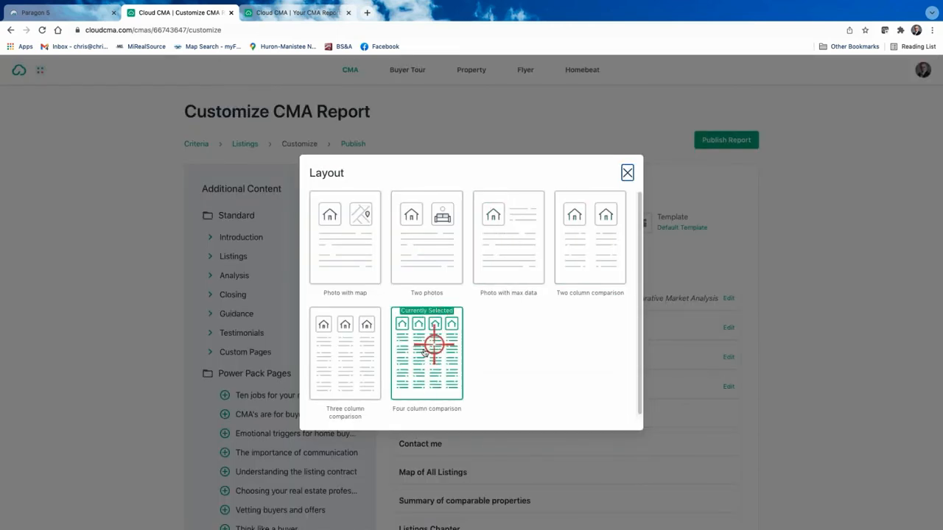
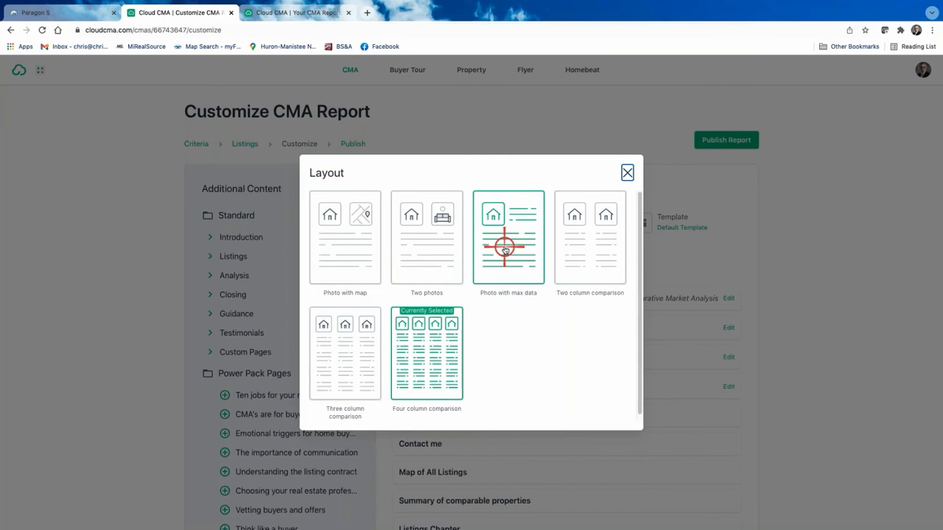
Choose the Photo with max data layout and browse the cover options without changing the cover.
click(505, 249)
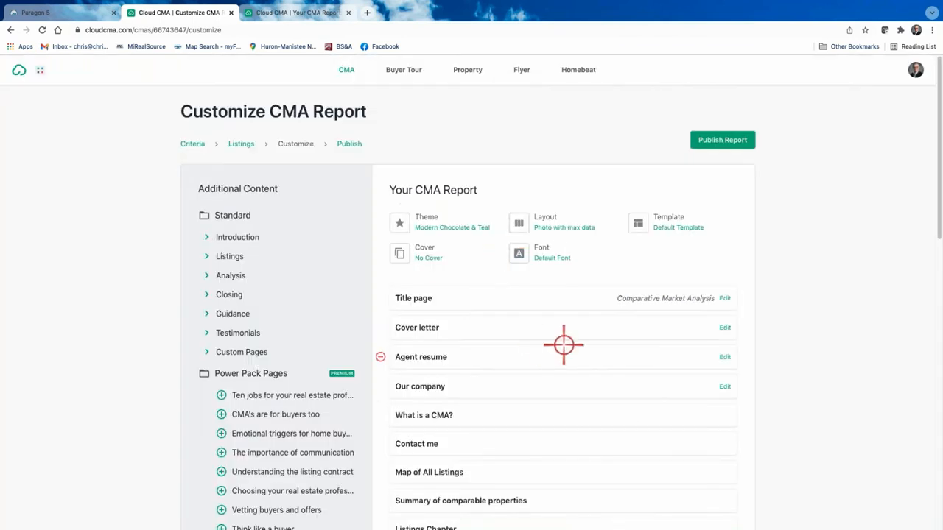
click(427, 252)
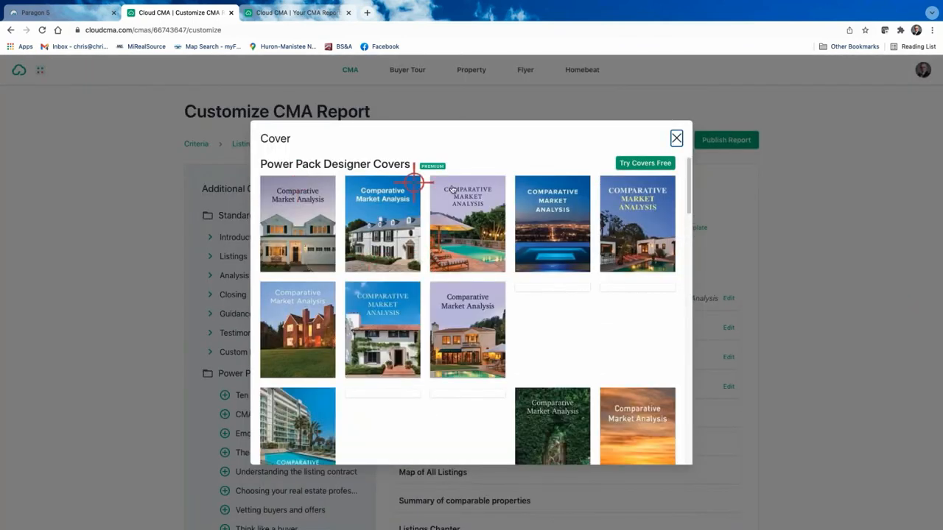
scroll(501, 270, down, 10)
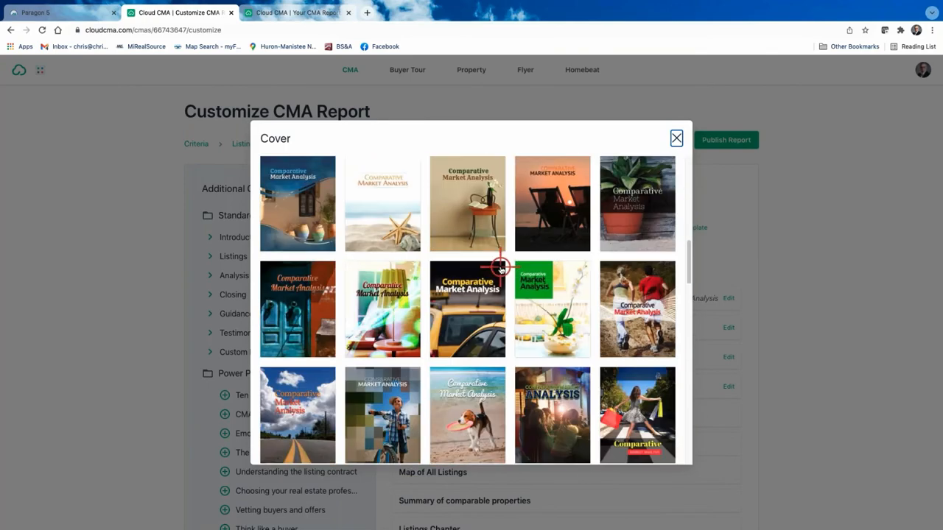
scroll(500, 270, up, 10)
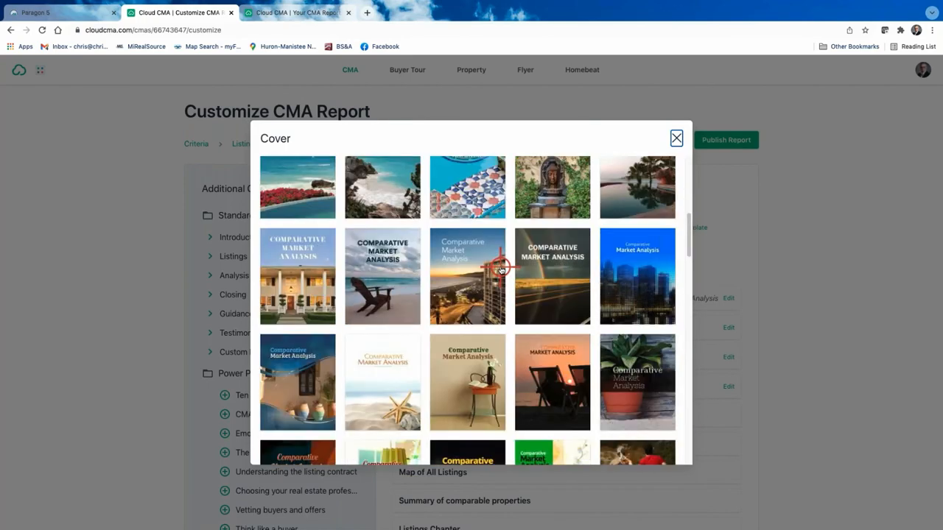
click(675, 138)
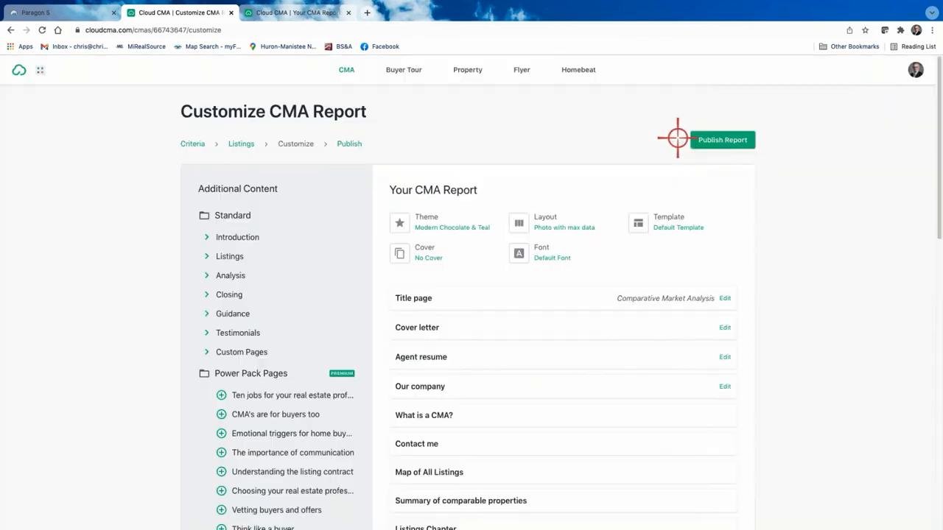
Set the report font to Catamaran.
click(544, 255)
scroll(499, 297, down, 5)
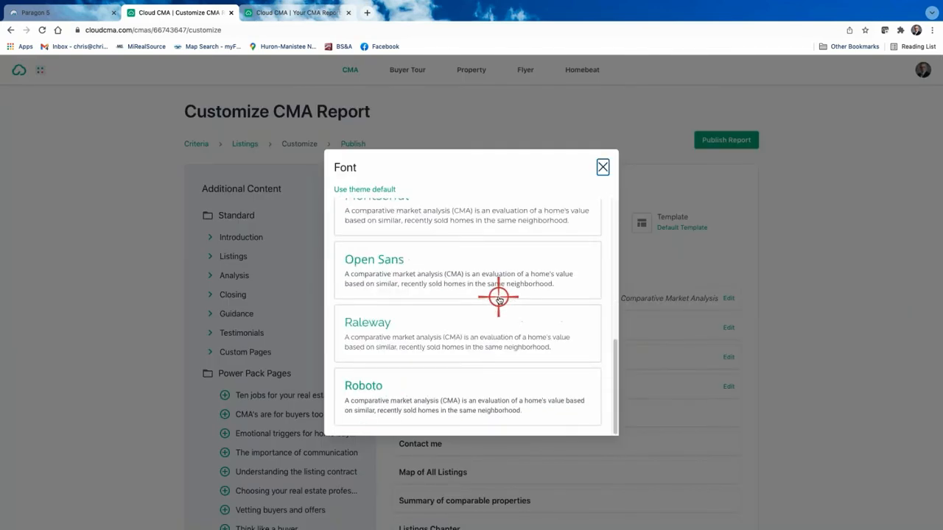
scroll(396, 319, up, 3)
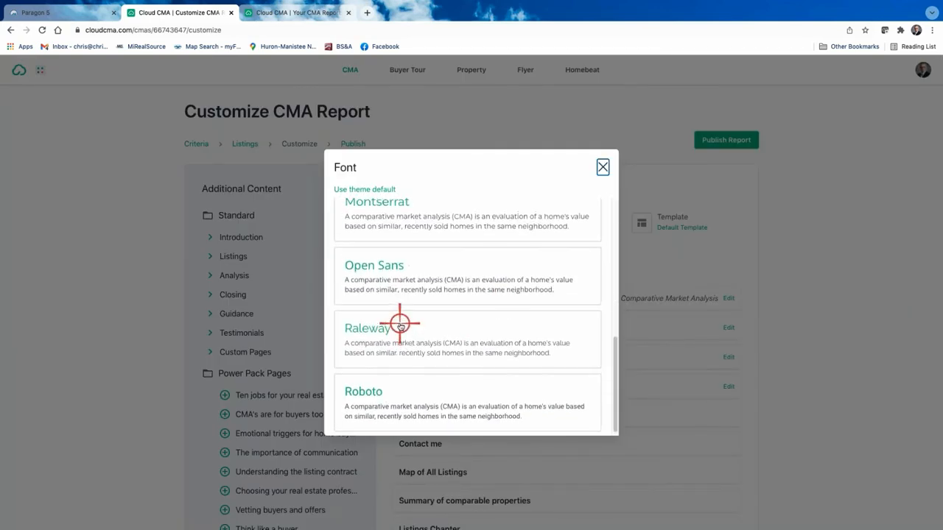
scroll(388, 312, up, 1)
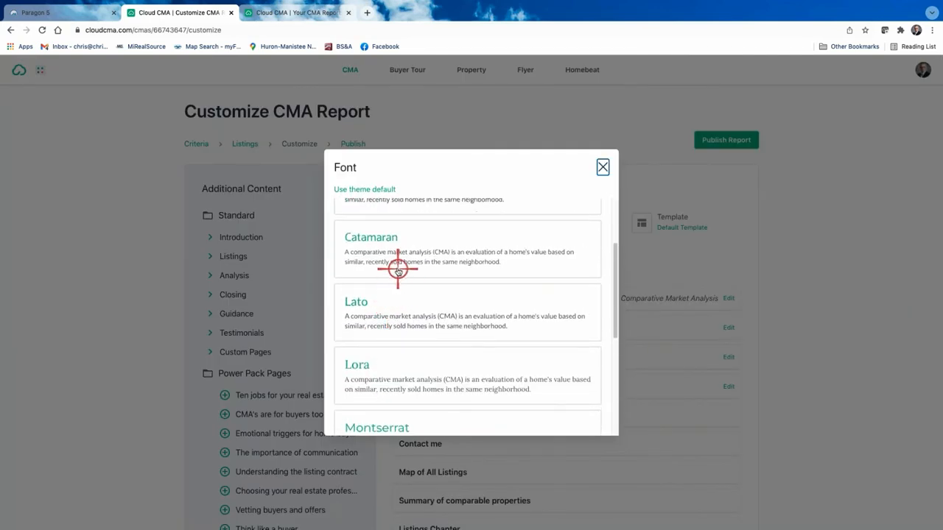
click(381, 244)
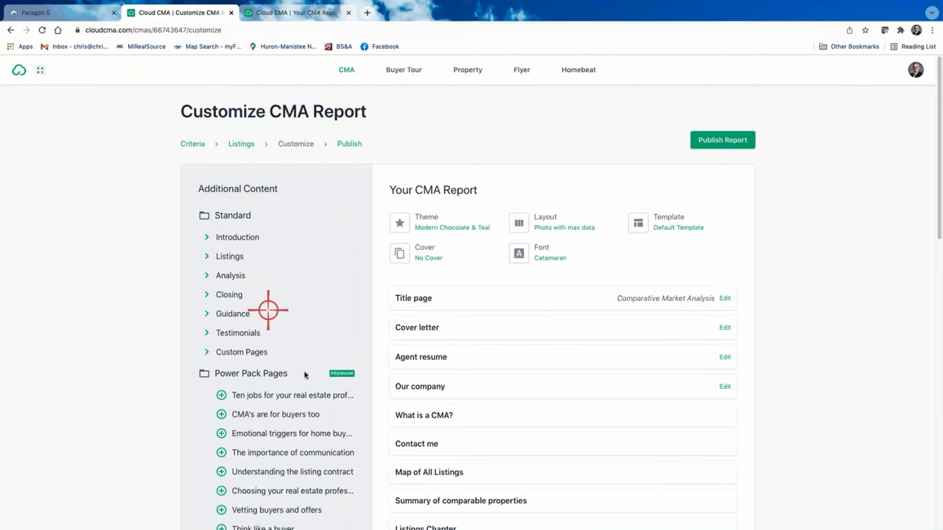
scroll(451, 324, down, 1)
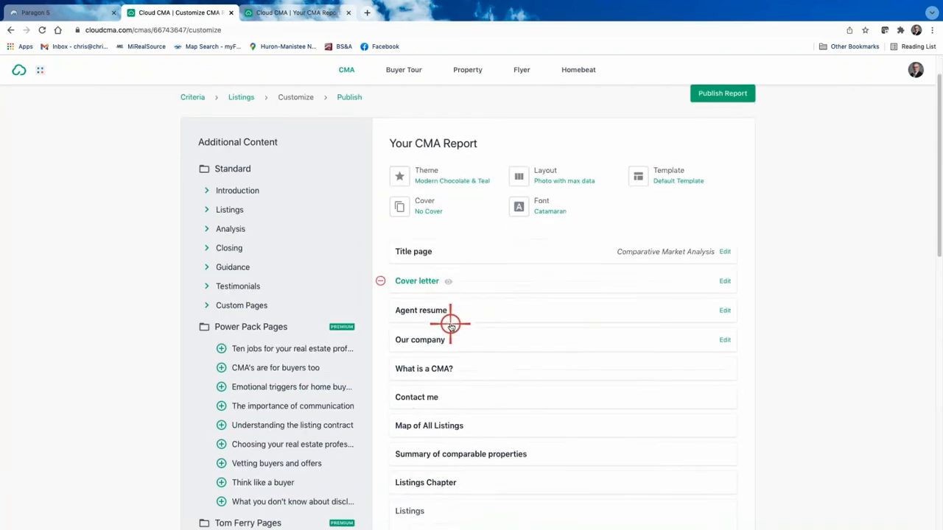
scroll(451, 325, down, 9)
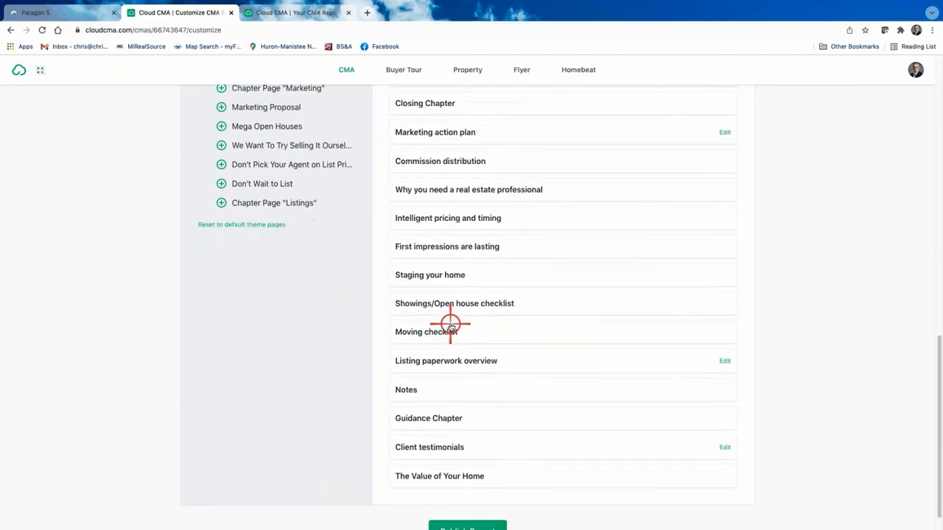
scroll(451, 325, up, 10)
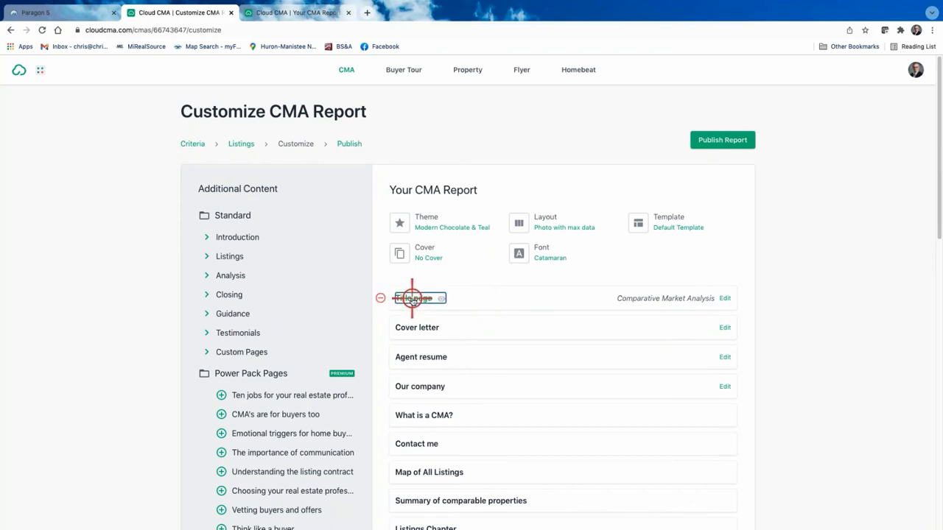
click(412, 299)
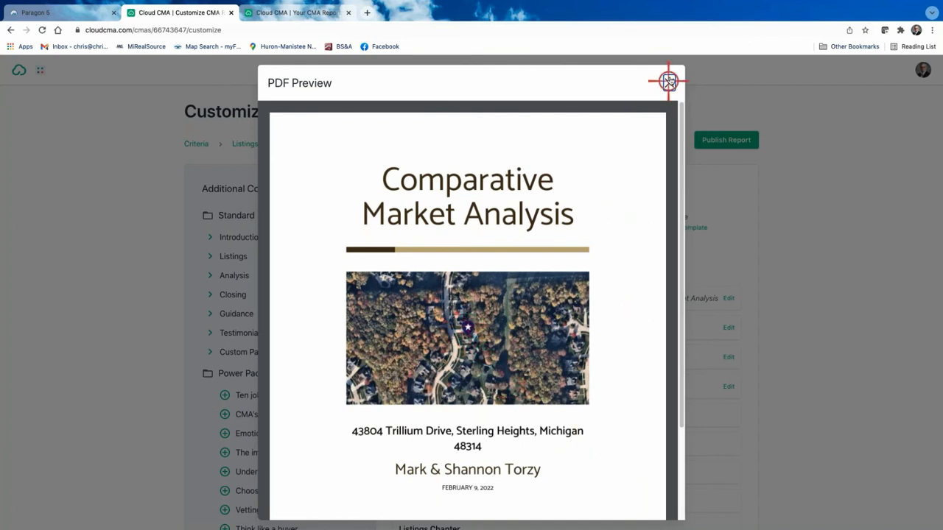
click(670, 82)
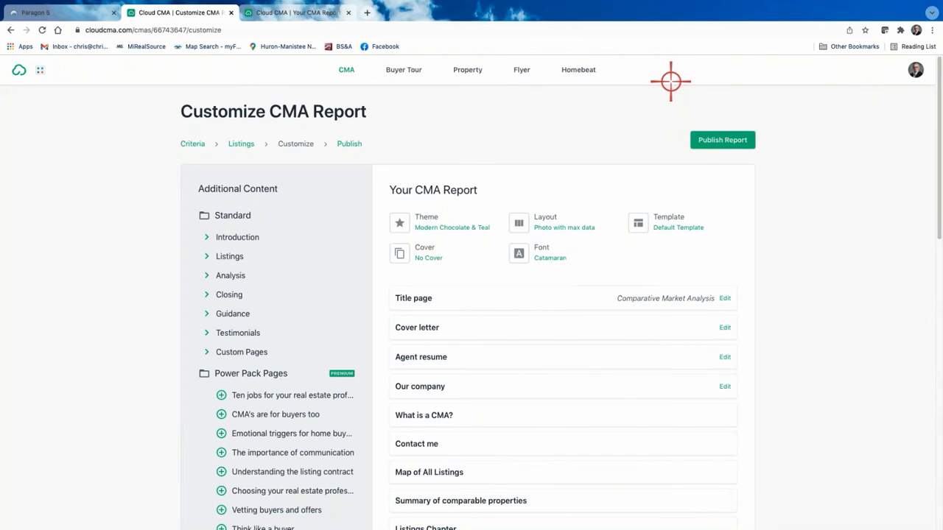
On the Criteria step, add the cropped House Pic as the subject photo, update listings, then reopen Customize.
click(194, 145)
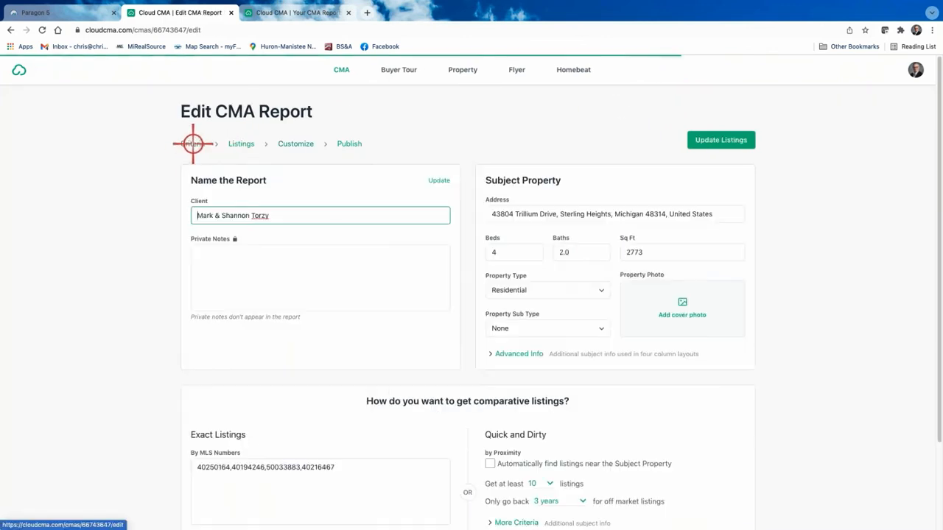
click(681, 306)
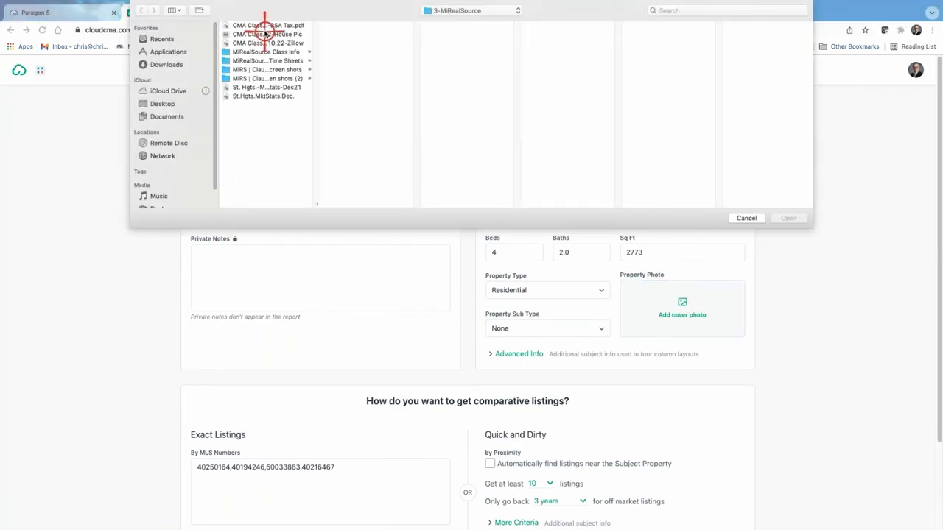
click(263, 34)
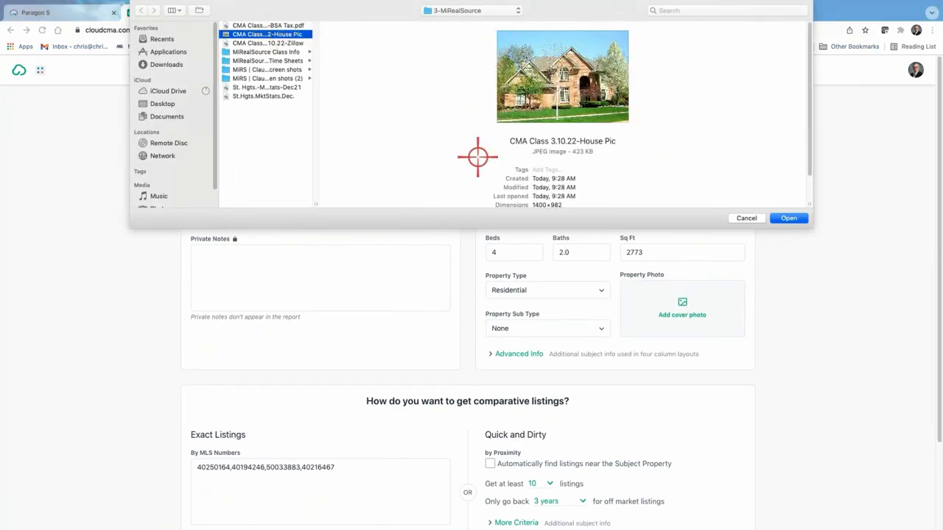
click(792, 219)
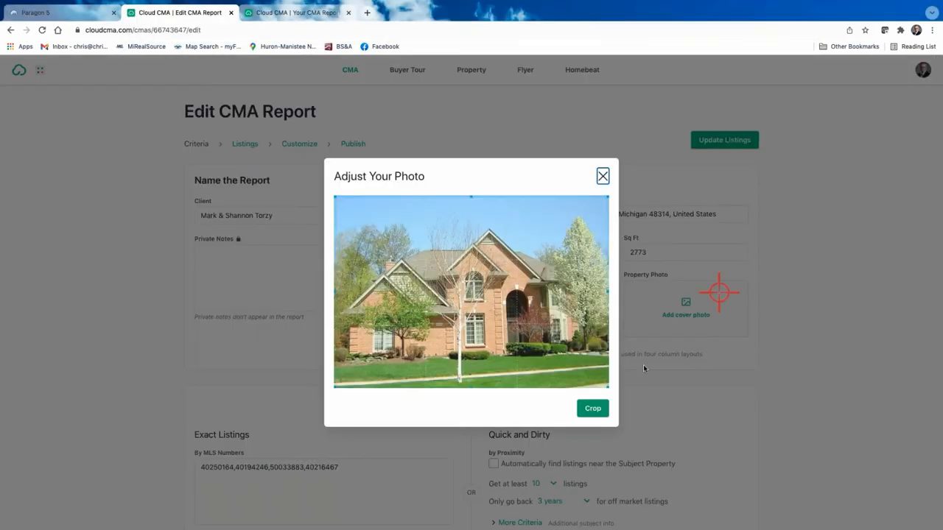
click(591, 406)
click(603, 176)
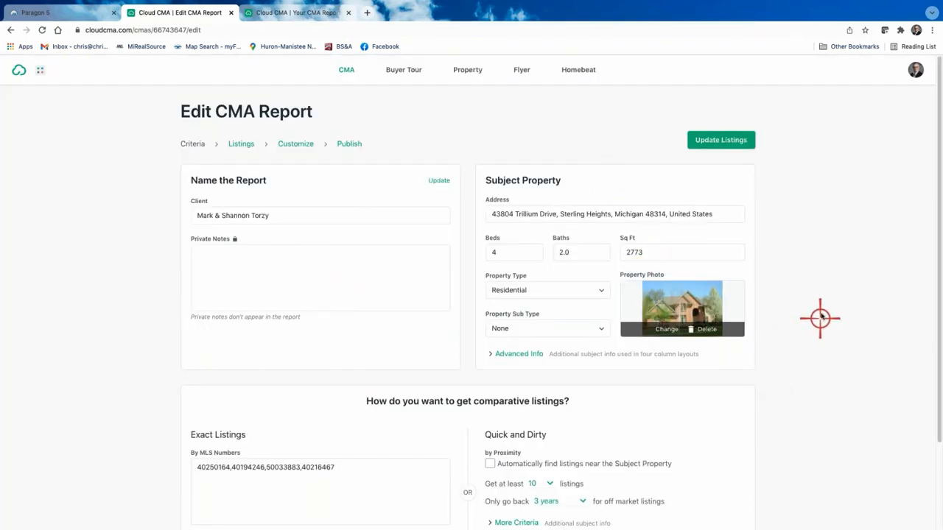
click(723, 140)
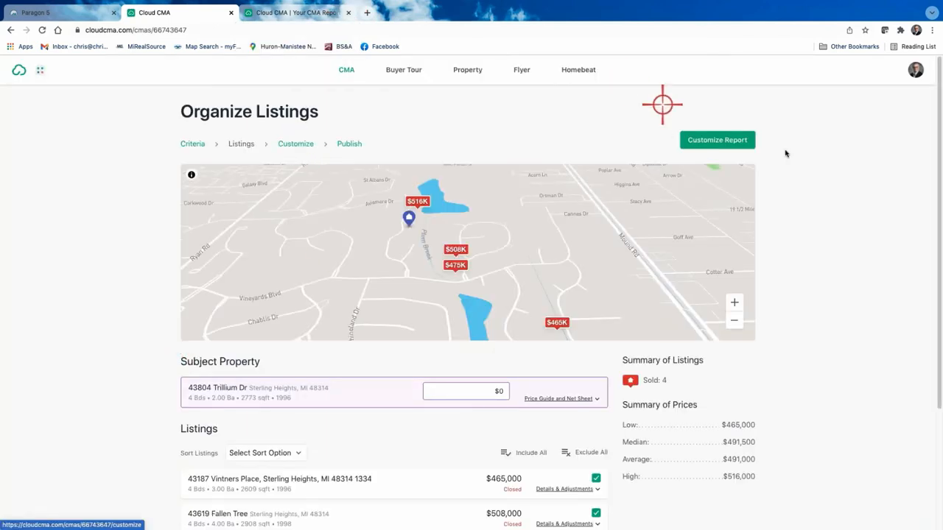
click(289, 145)
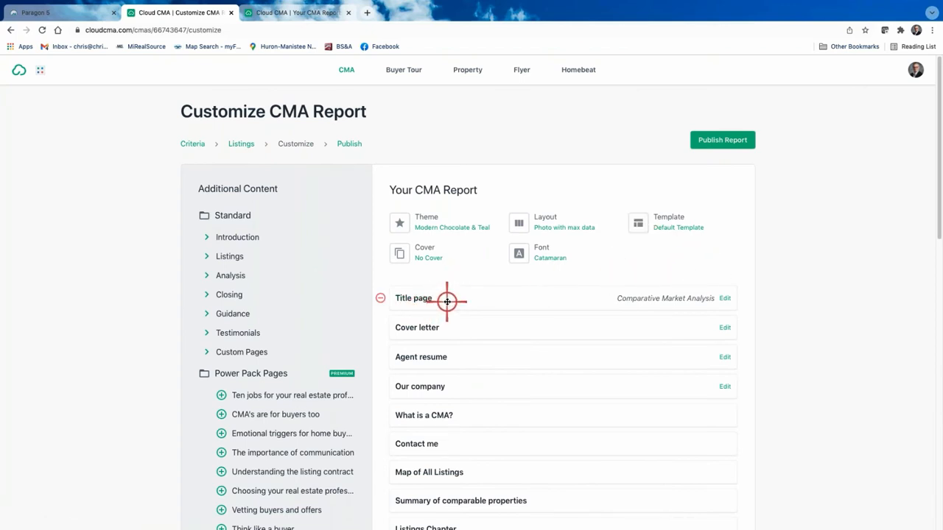
click(417, 300)
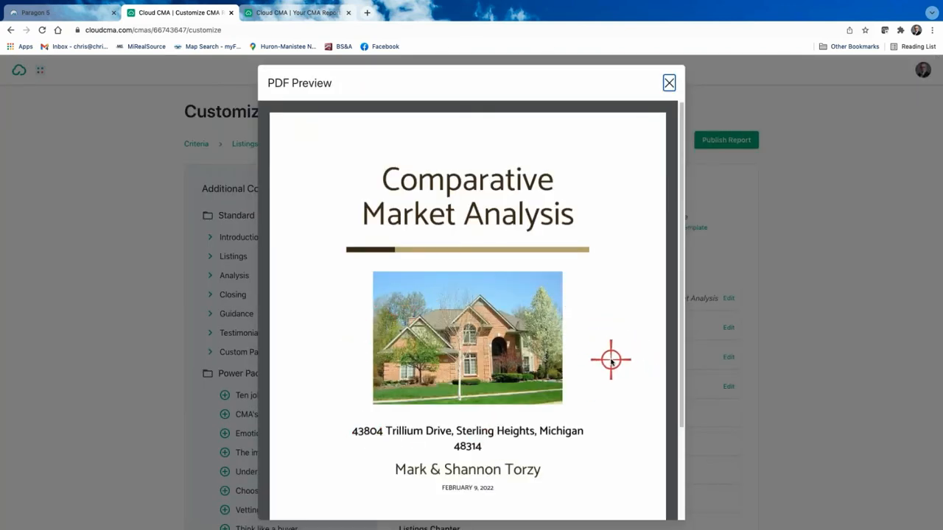
scroll(611, 359, down, 1)
scroll(430, 379, down, 3)
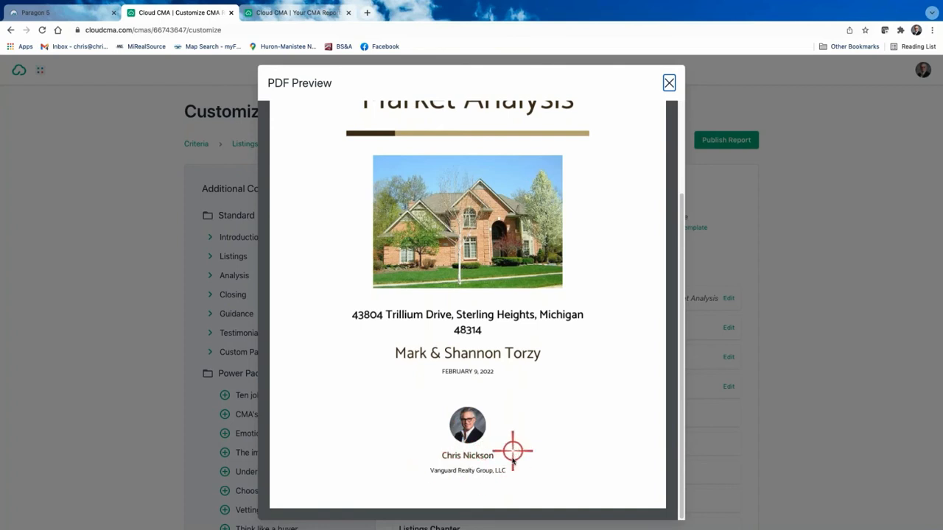
scroll(555, 426, up, 3)
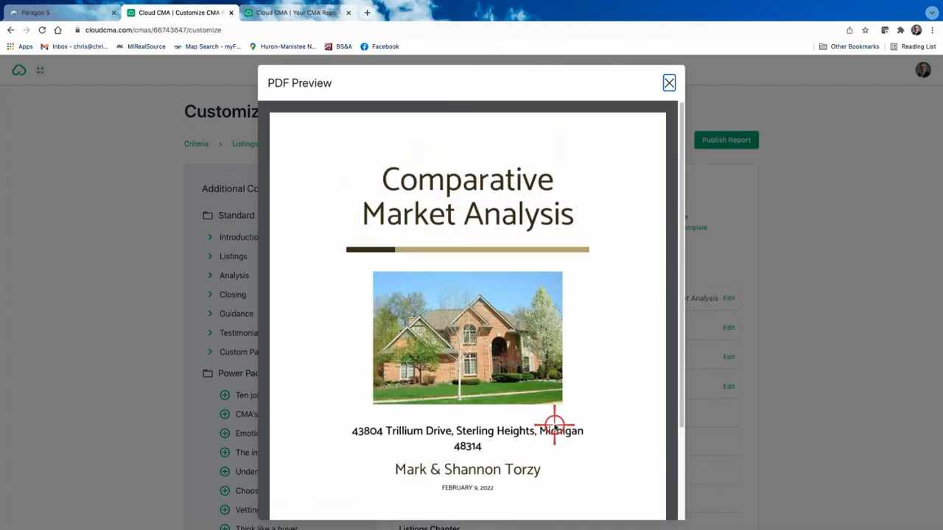
click(668, 83)
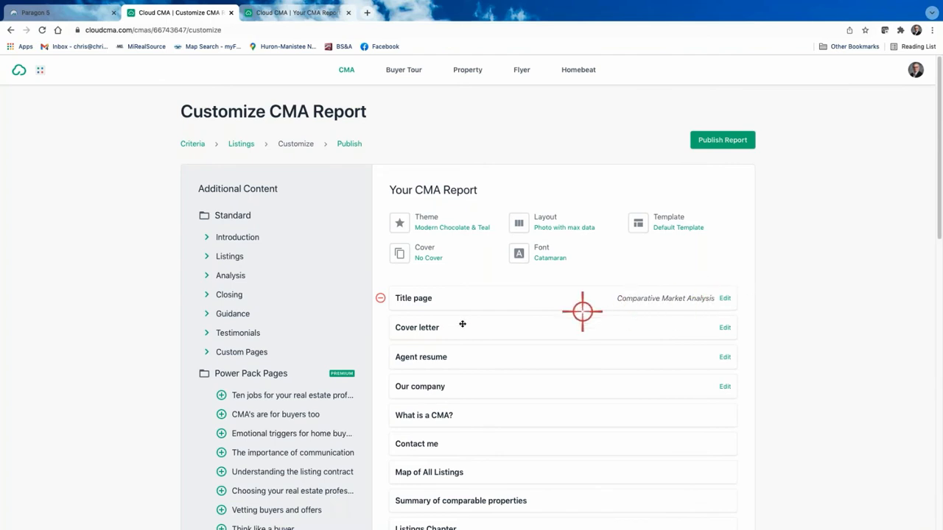
Remove the Cover letter, Agent resume and Our company pages from the report.
click(382, 329)
click(382, 328)
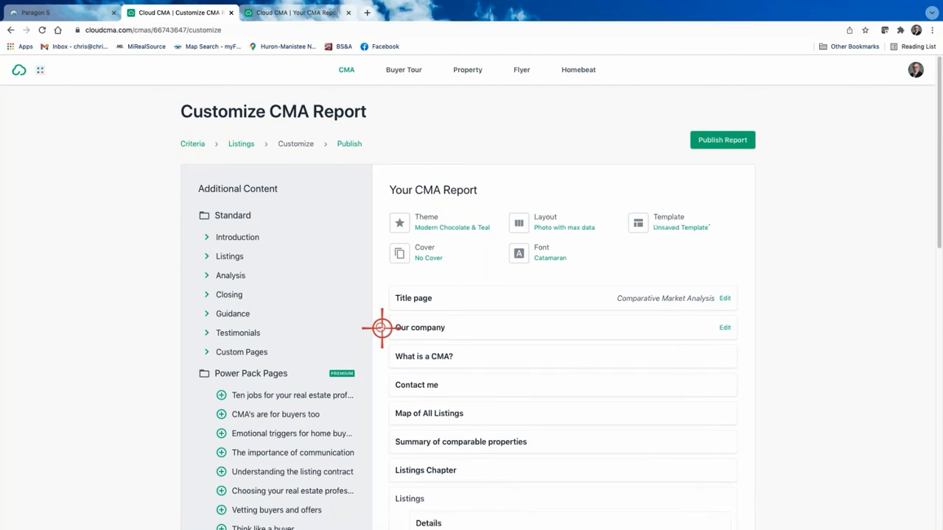
click(381, 328)
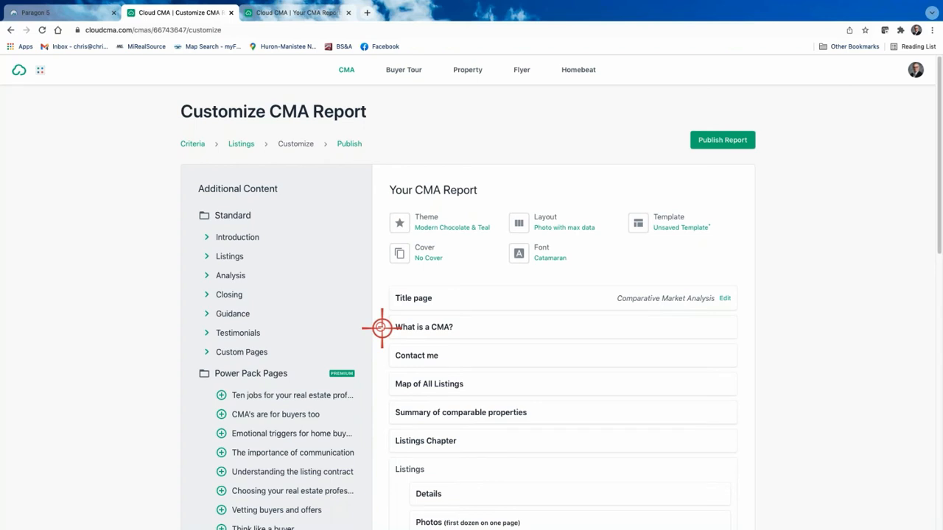
Preview the What is a CMA? page in full, then close the preview.
click(425, 328)
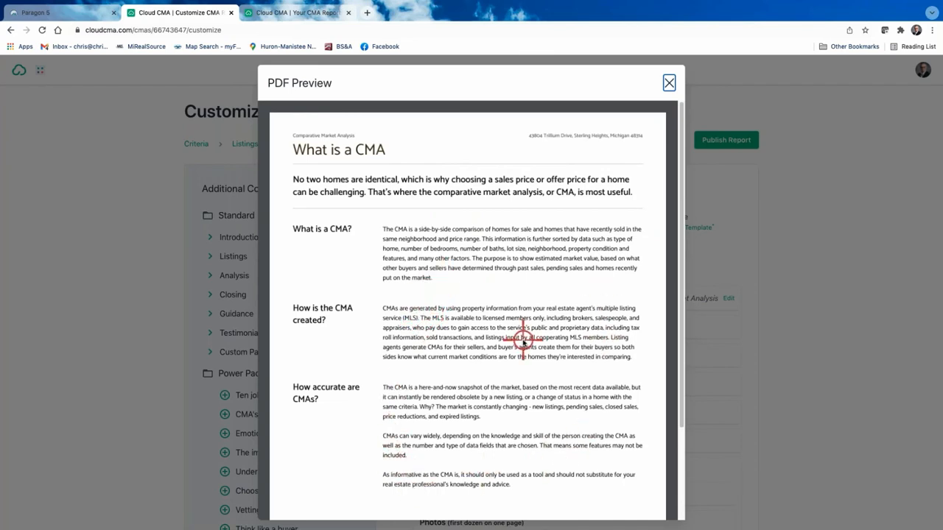
scroll(523, 339, down, 1)
scroll(523, 341, down, 1)
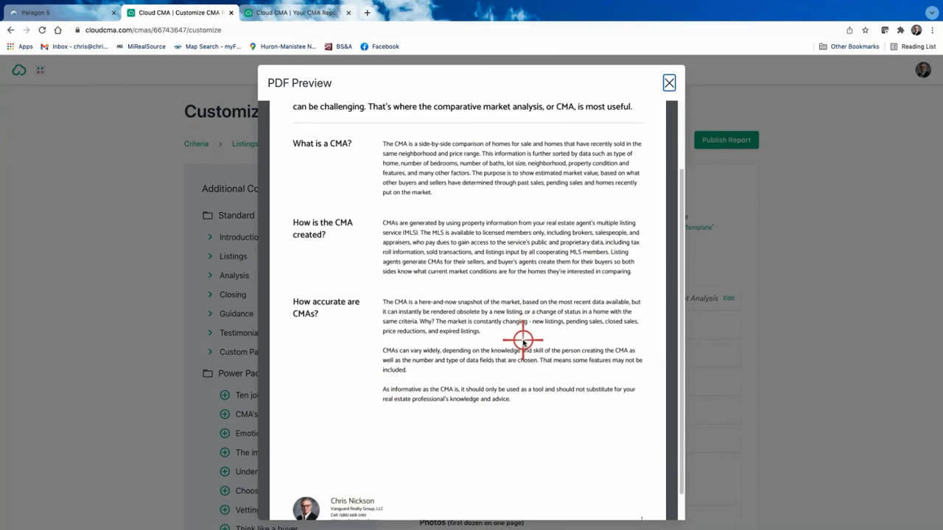
scroll(524, 341, down, 1)
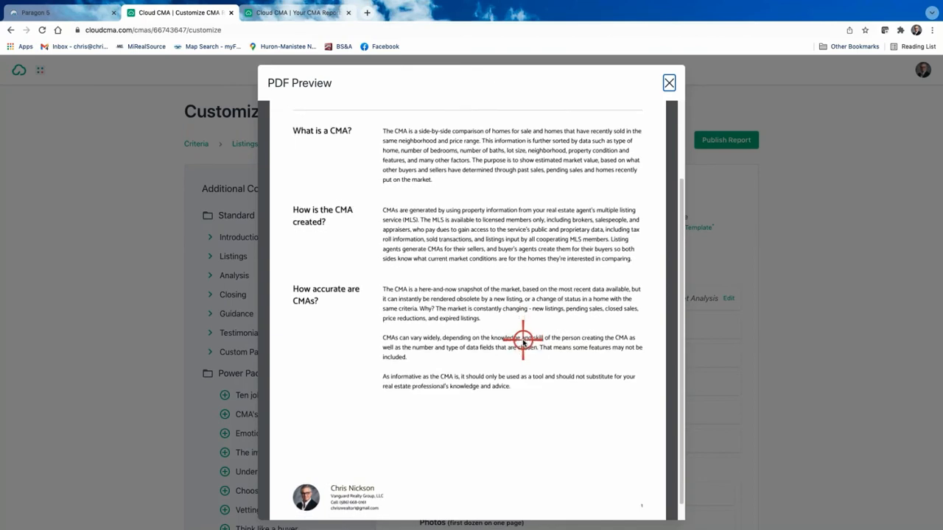
scroll(523, 341, down, 1)
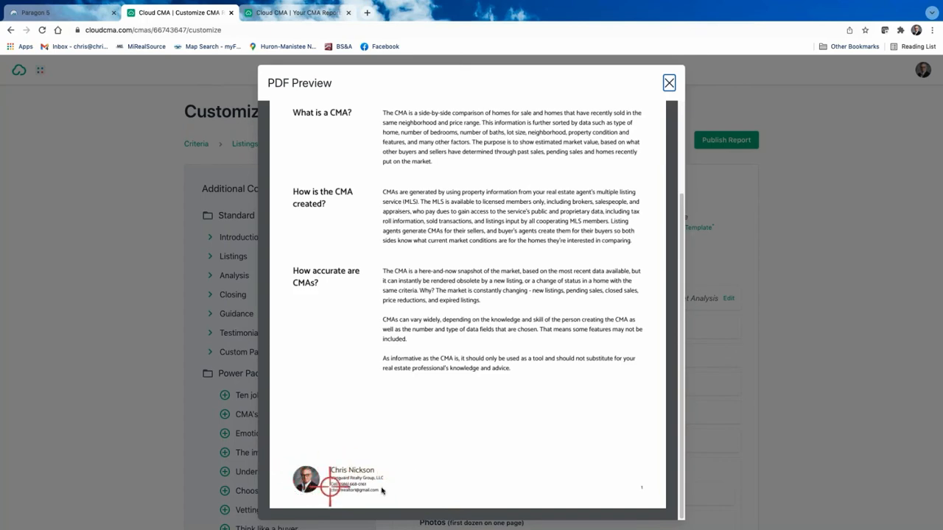
scroll(582, 276, up, 2)
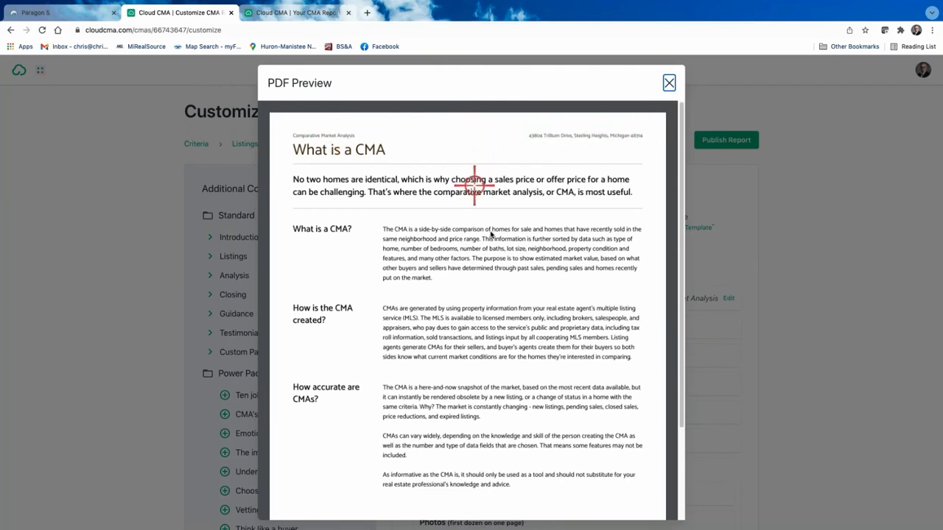
scroll(605, 173, down, 1)
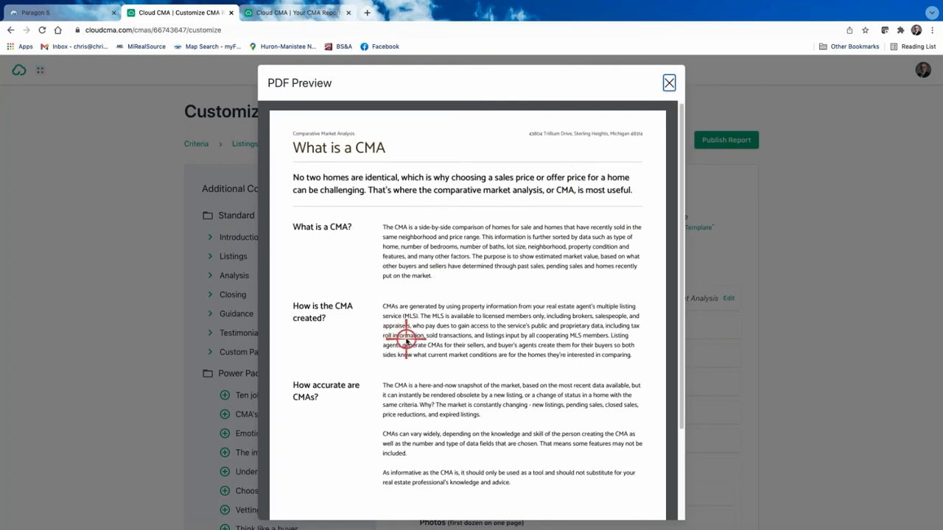
click(670, 83)
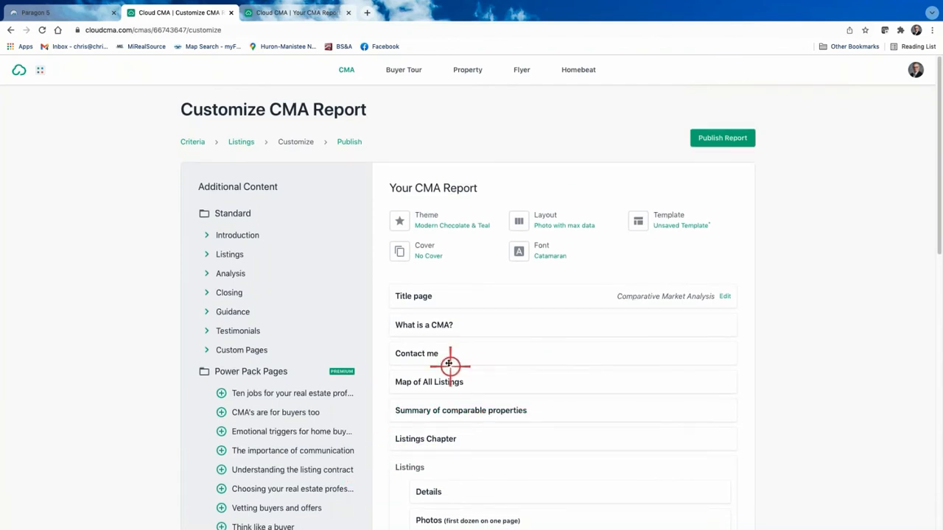
click(418, 355)
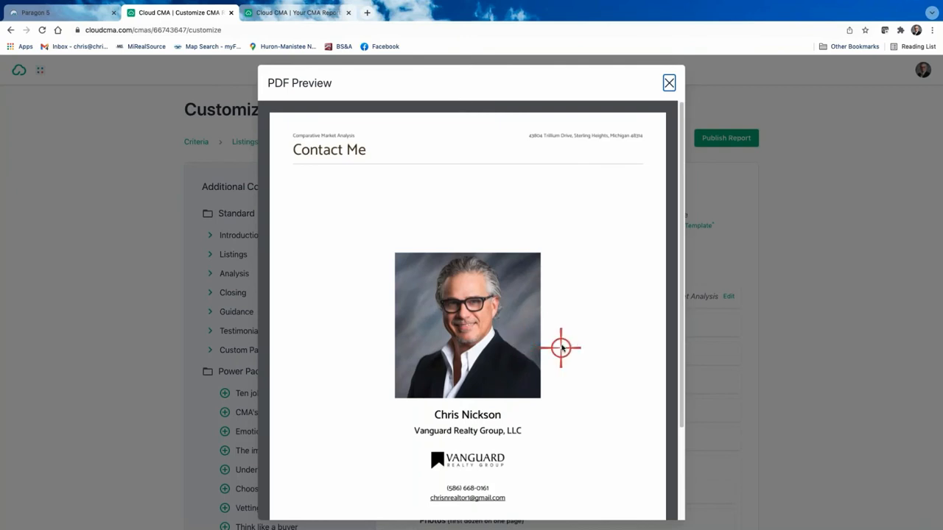
scroll(562, 348, down, 3)
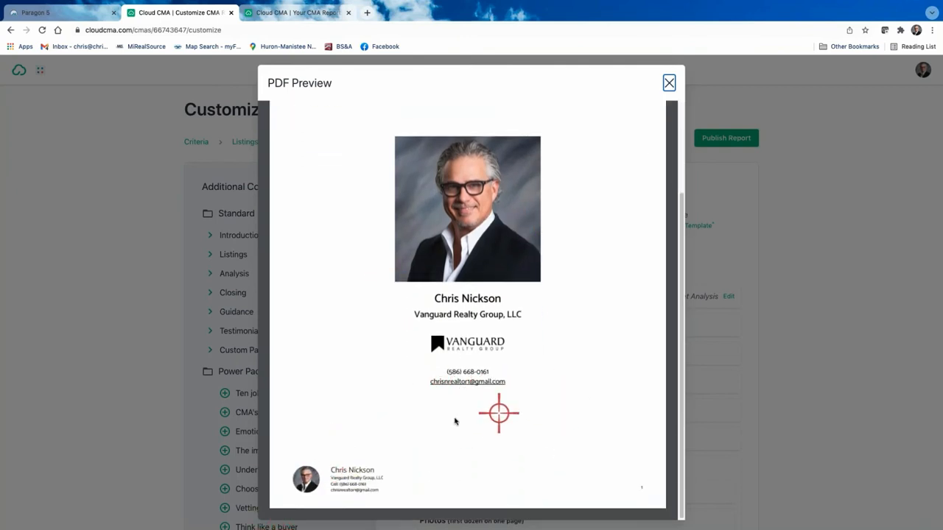
scroll(537, 399, up, 1)
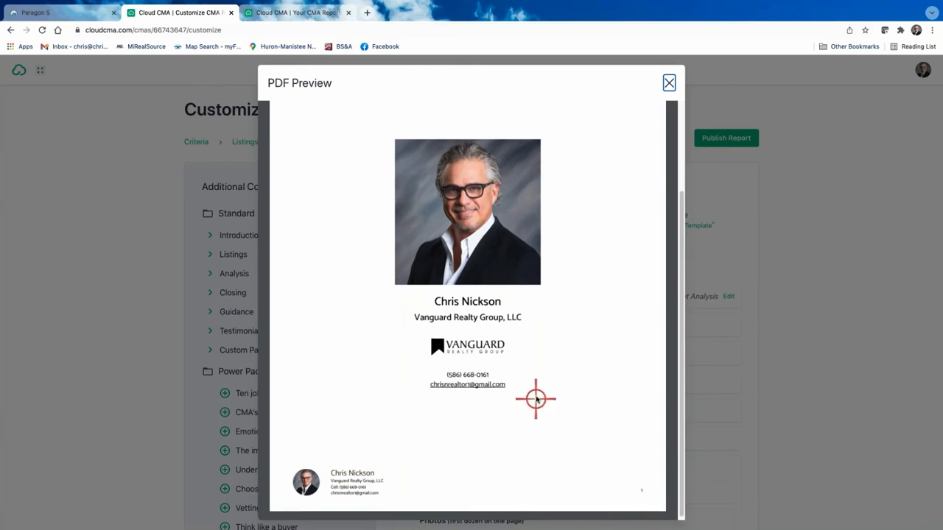
scroll(536, 399, up, 3)
click(669, 82)
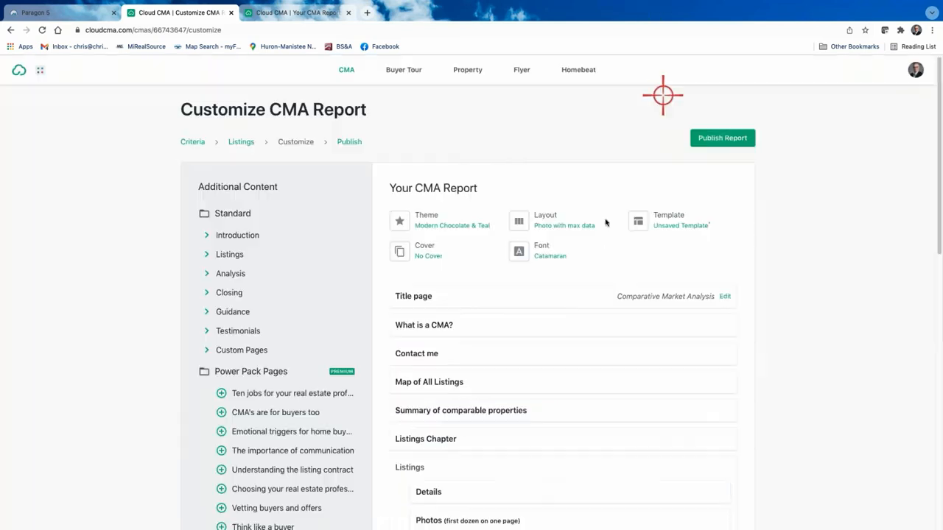
click(434, 383)
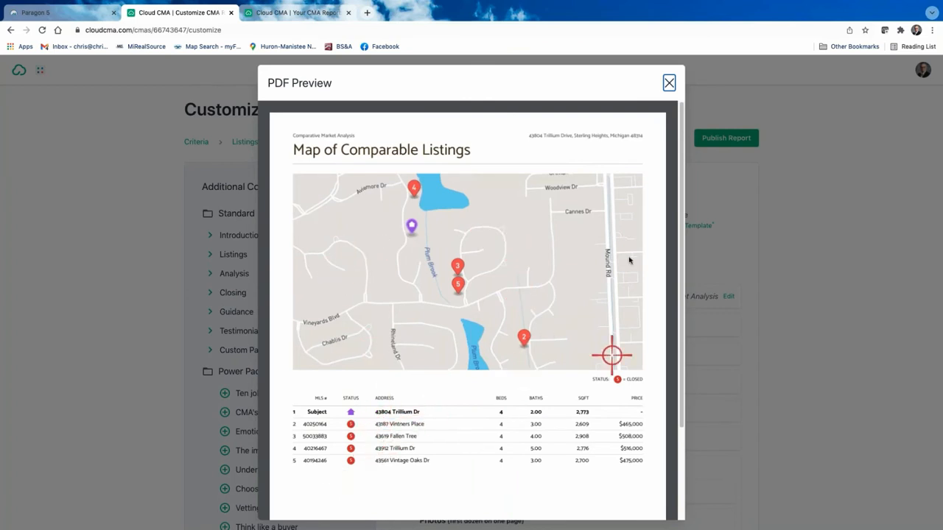
click(670, 83)
scroll(499, 419, down, 2)
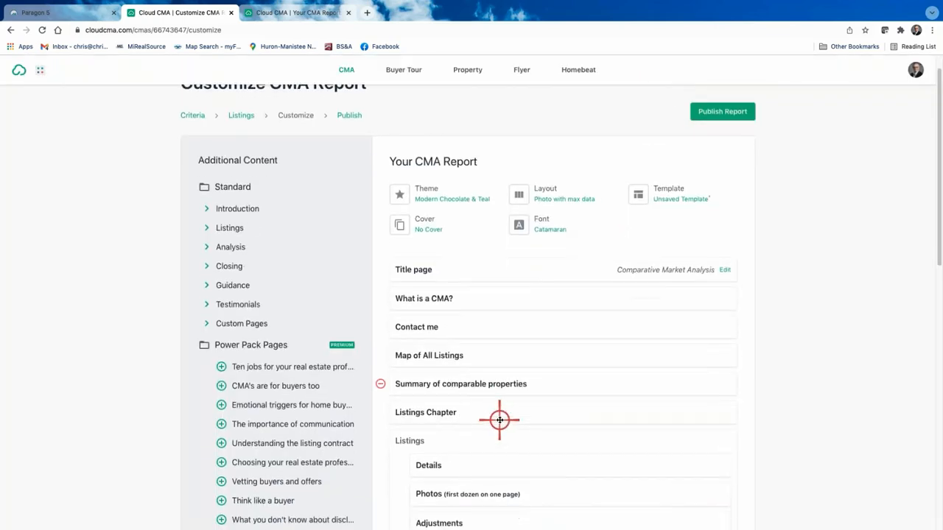
scroll(508, 406, down, 1)
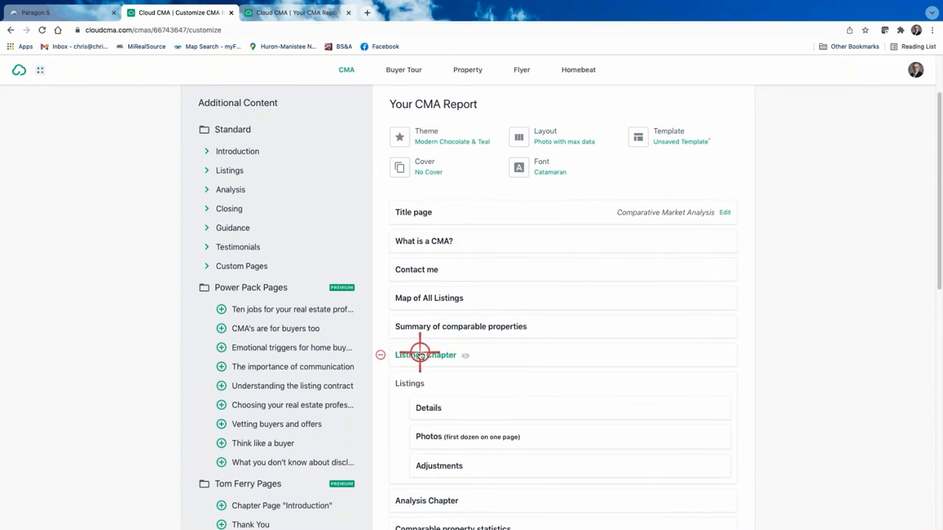
click(420, 356)
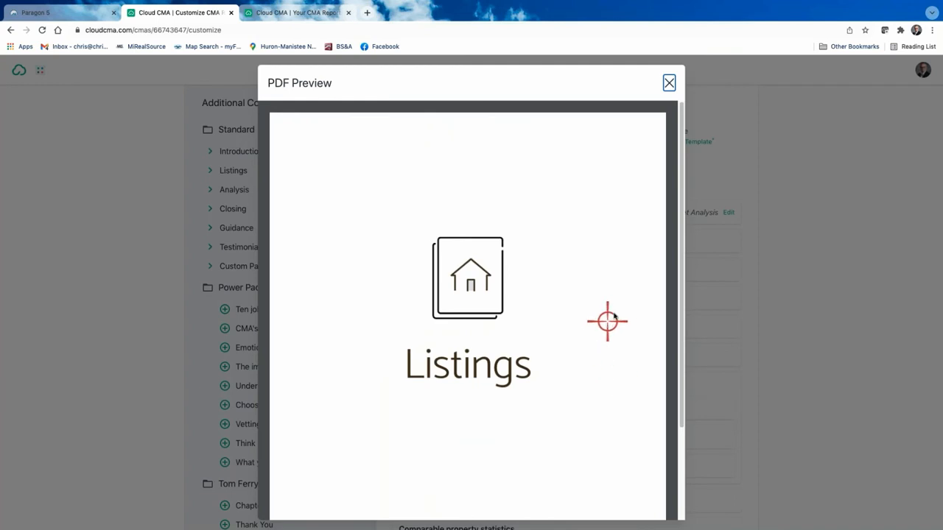
scroll(597, 278, down, 3)
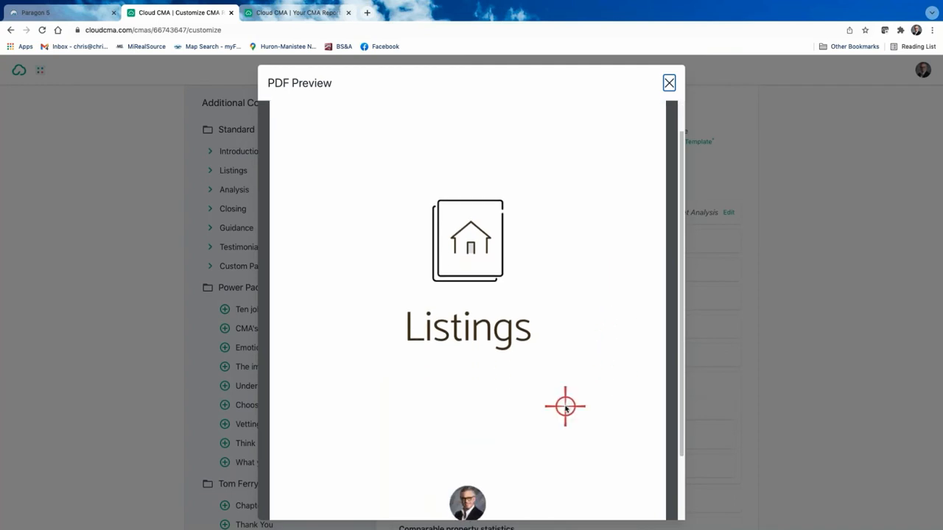
scroll(566, 406, up, 3)
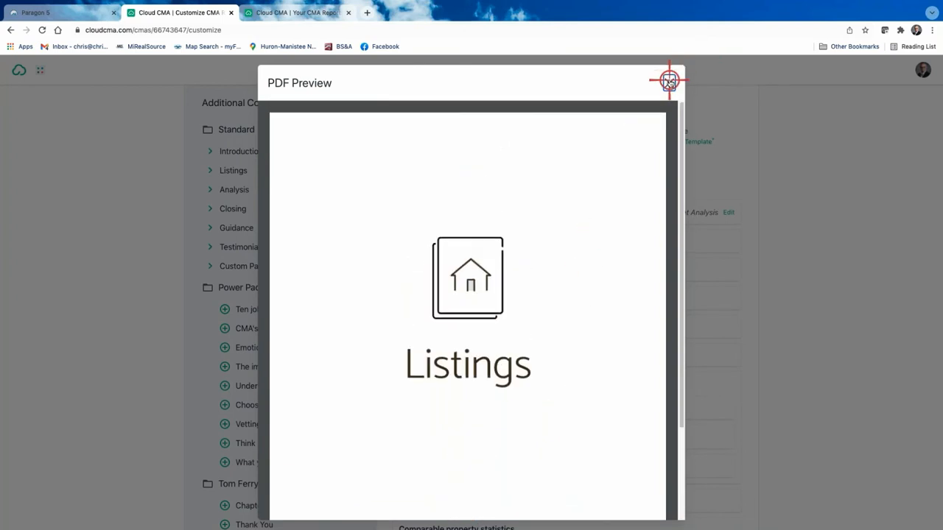
click(669, 81)
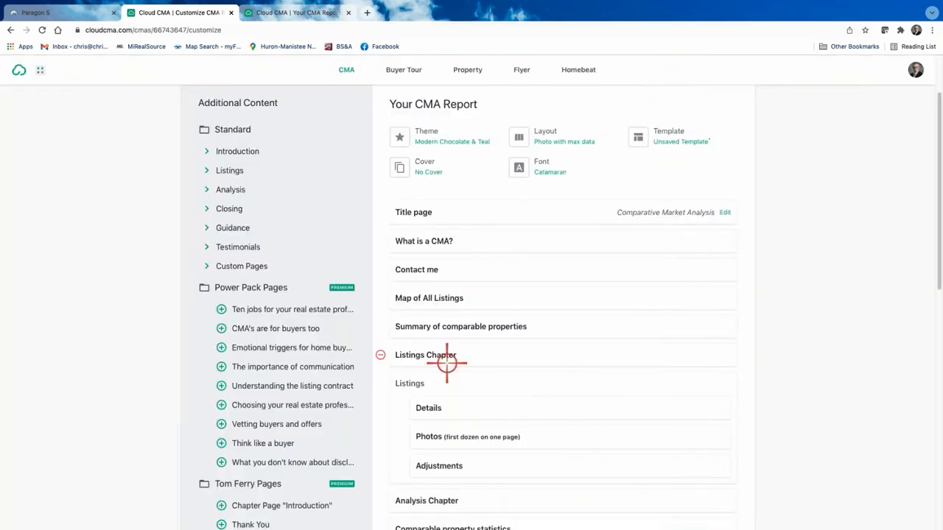
Remove the Listings Chapter, Adjustments and Analysis Chapter pages from the report.
click(379, 355)
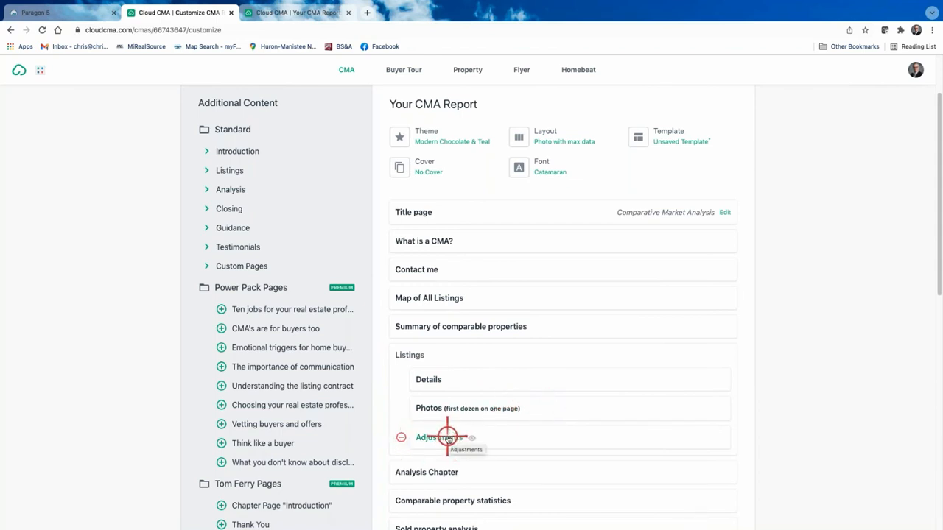
click(401, 438)
scroll(521, 440, down, 1)
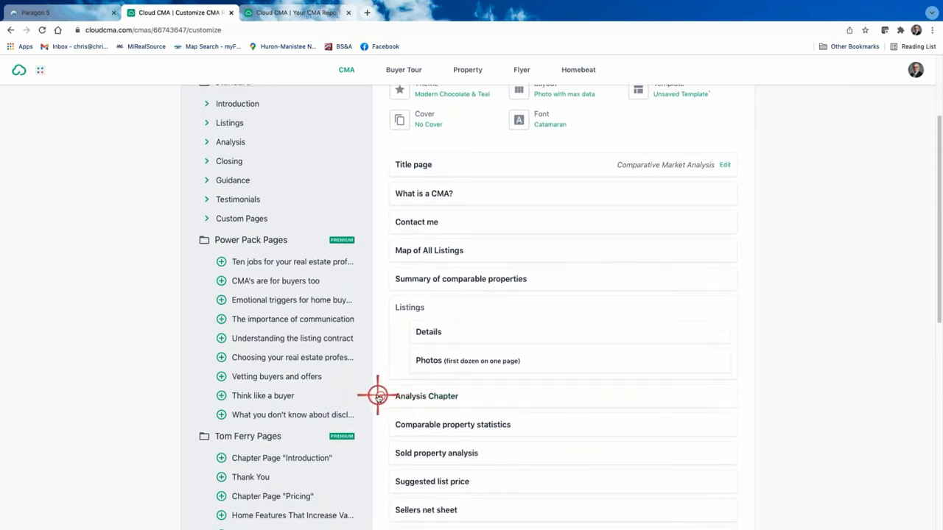
click(378, 396)
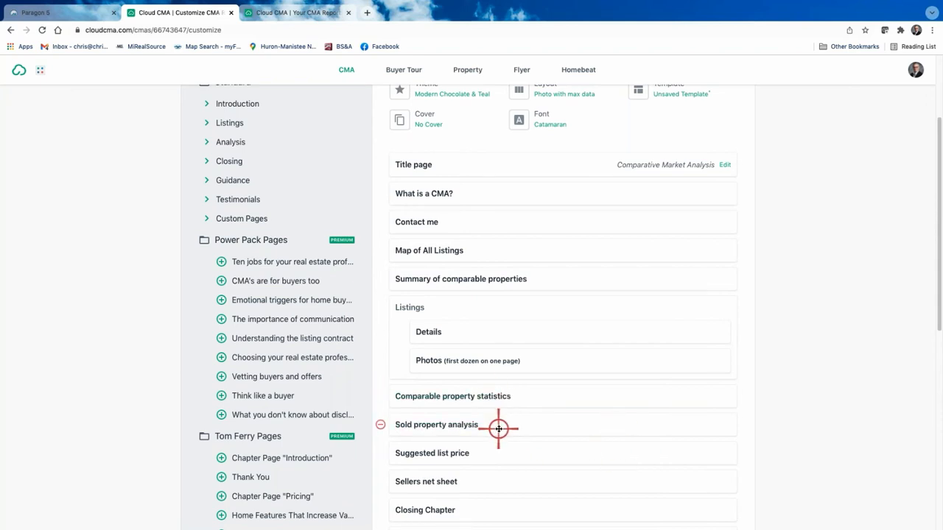
scroll(498, 428, down, 4)
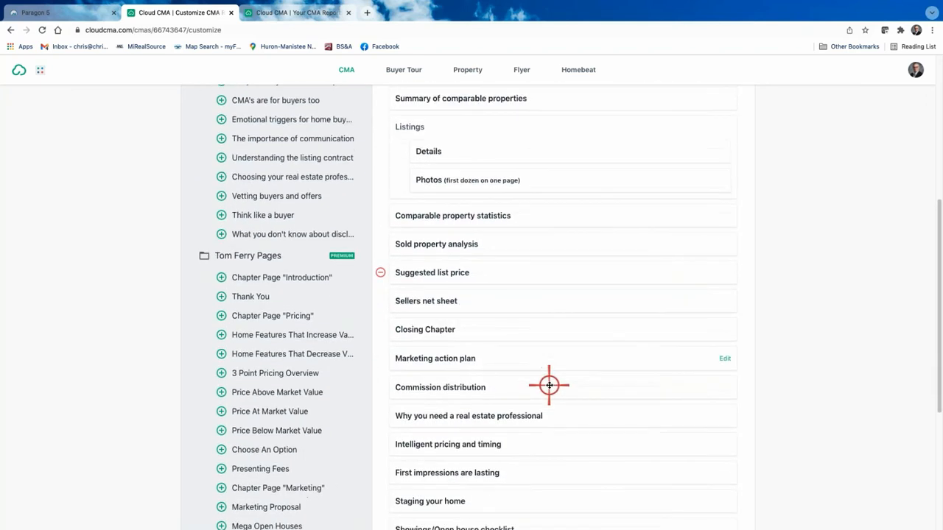
scroll(549, 385, down, 5)
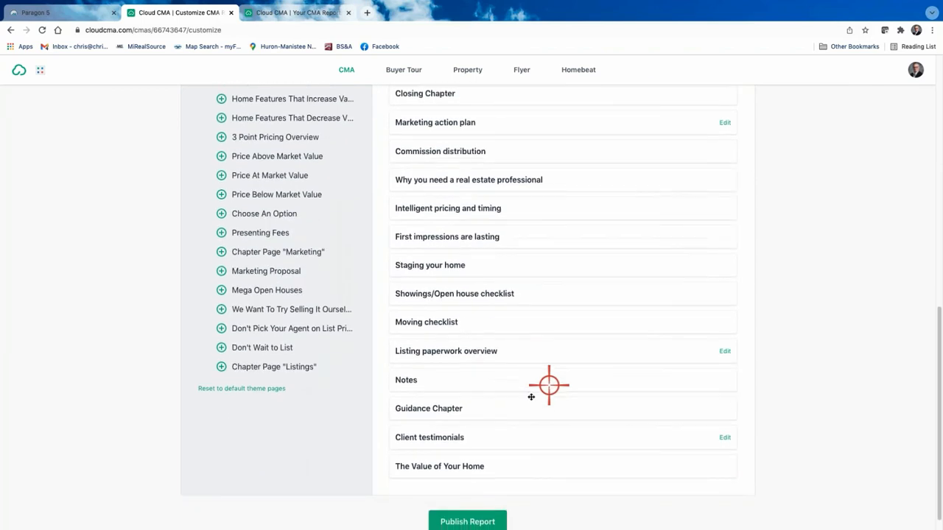
Remove The Value of Your Home, Client testimonials, Guidance Chapter, Listing paperwork overview and Notes pages.
click(383, 466)
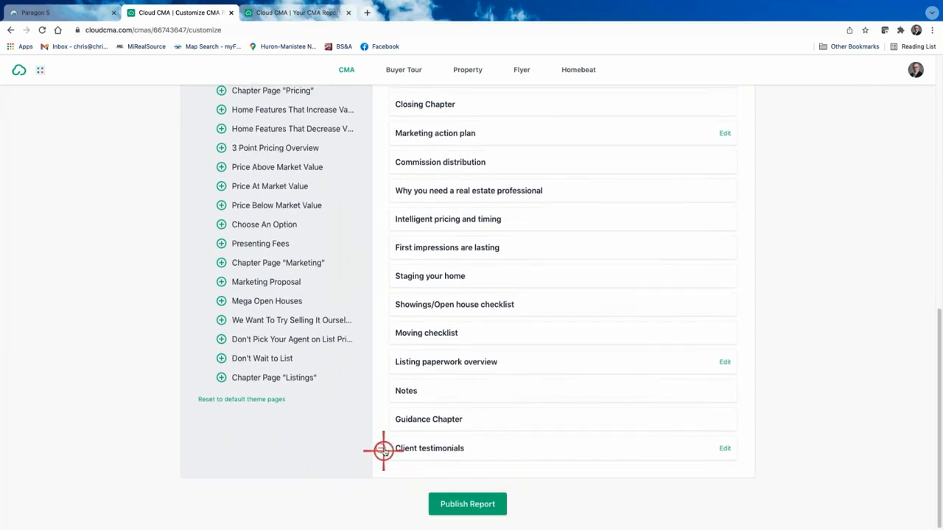
click(384, 448)
click(383, 448)
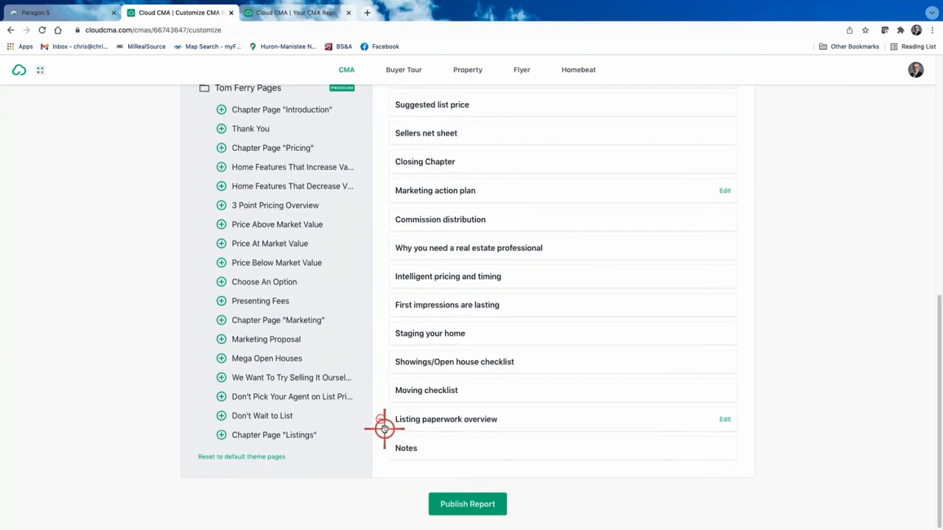
click(384, 421)
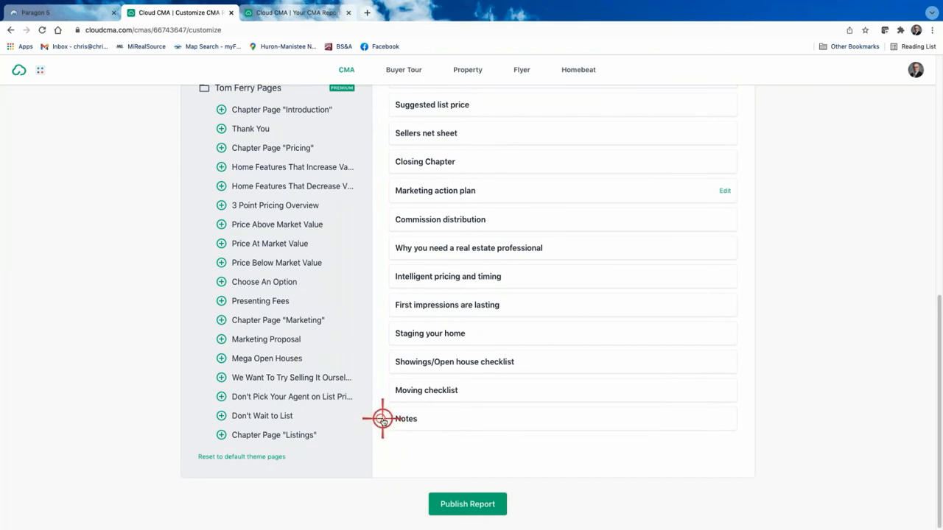
click(383, 419)
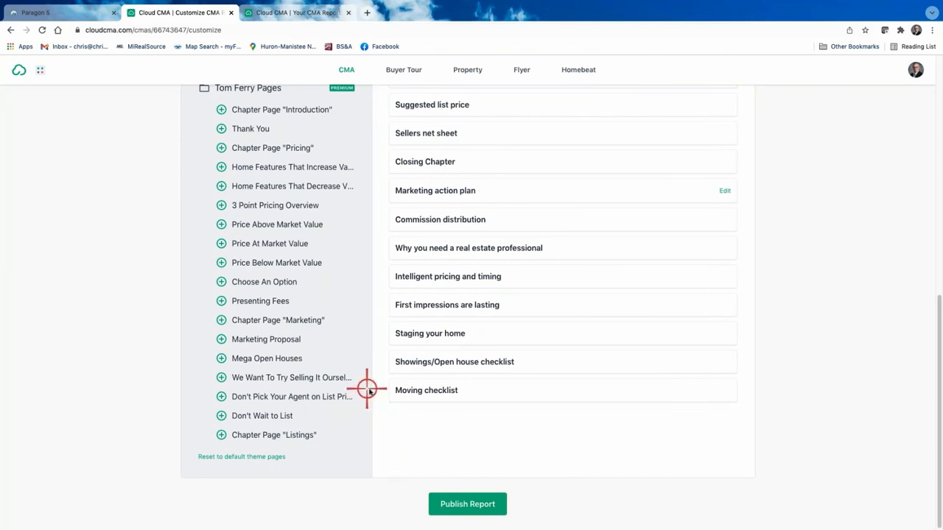
click(448, 277)
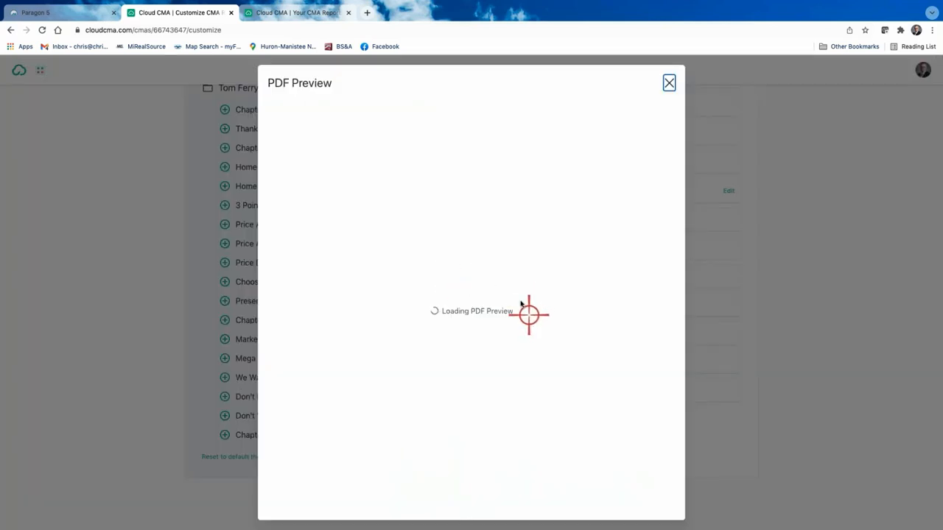
Look over the Intelligent pricing and timing preview's Weeks on Market chart and text, then close it.
scroll(526, 328, down, 3)
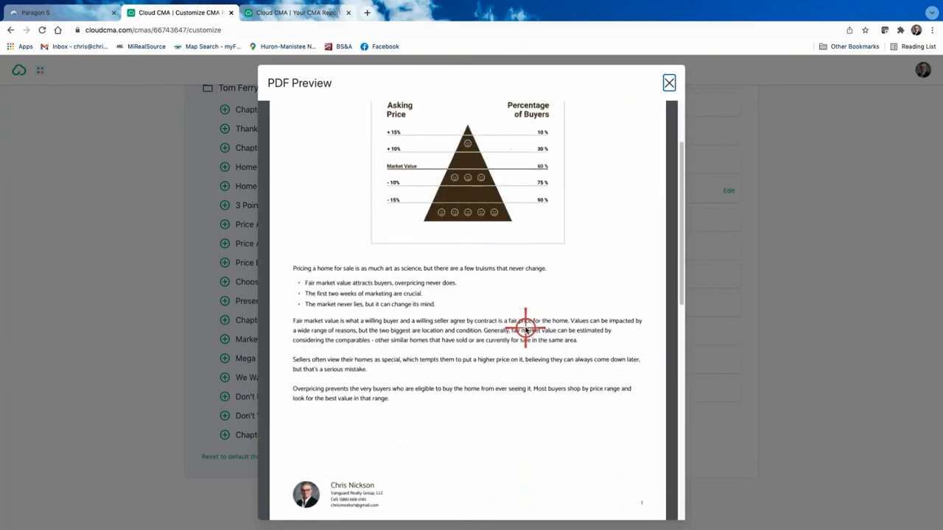
scroll(527, 329, down, 5)
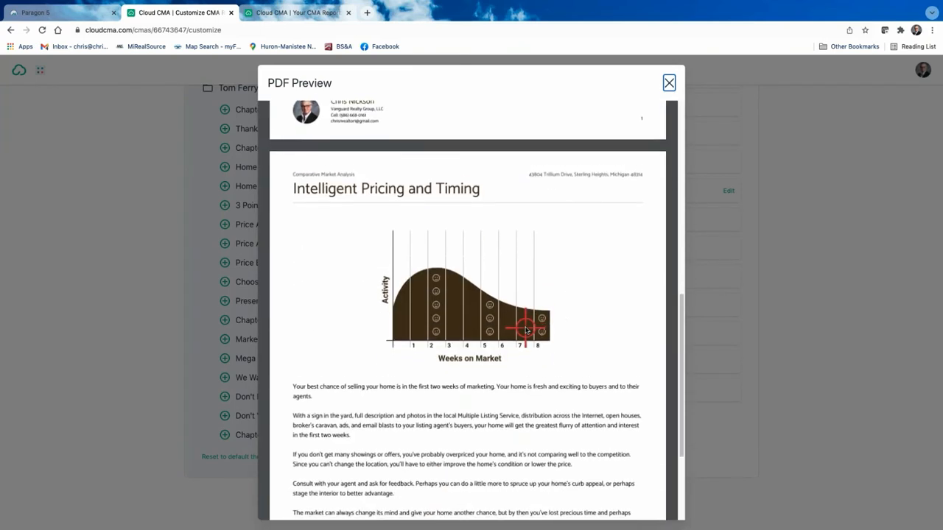
scroll(526, 331, down, 1)
scroll(526, 330, down, 4)
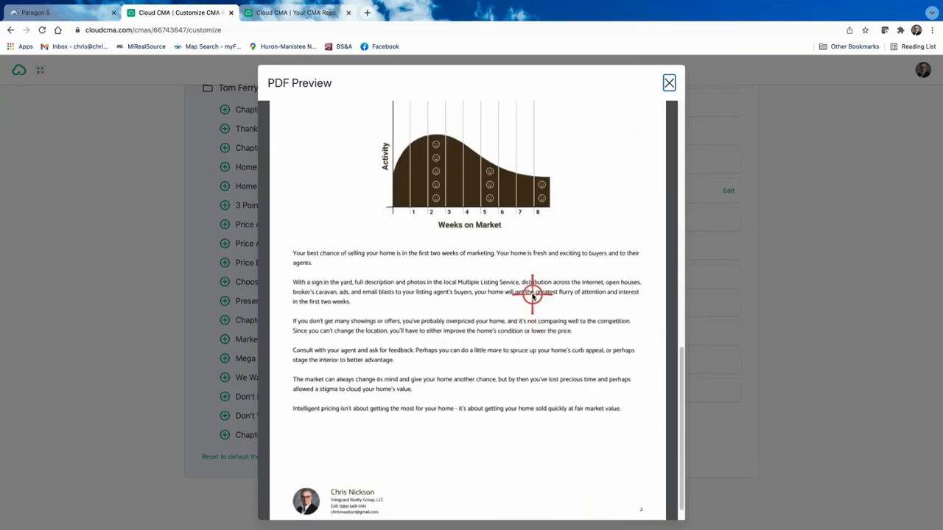
scroll(532, 295, up, 5)
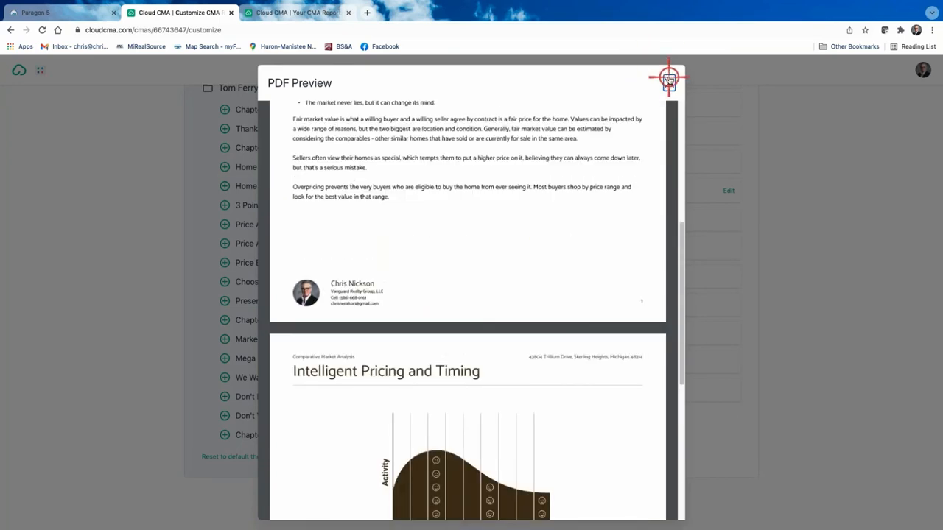
click(668, 79)
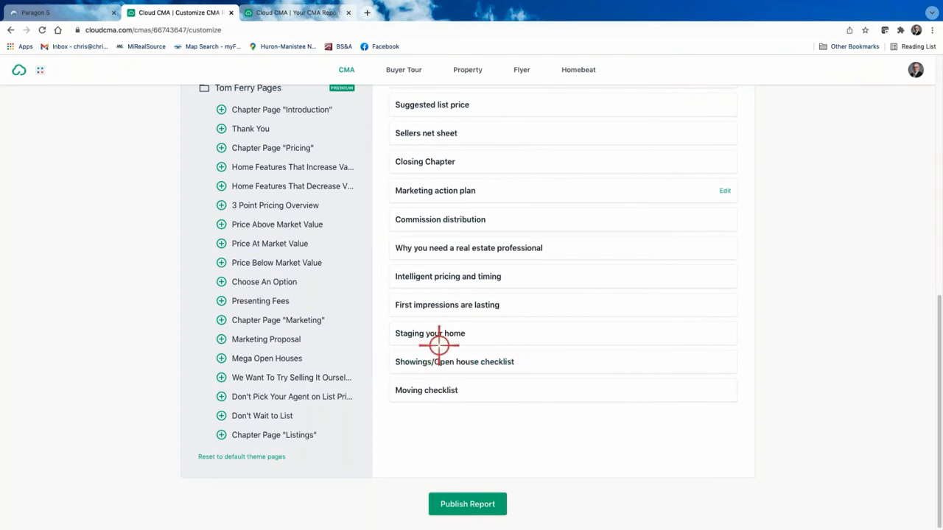
Remove Commission distribution, the real estate professional, Intelligent pricing, Staging, Showings and Moving checklist pages.
mouse_move(427, 336)
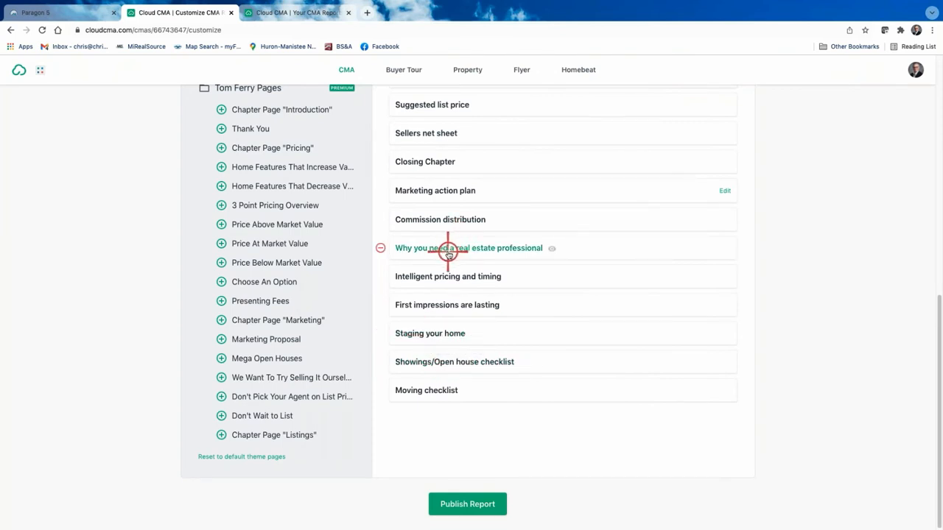
click(381, 217)
click(380, 219)
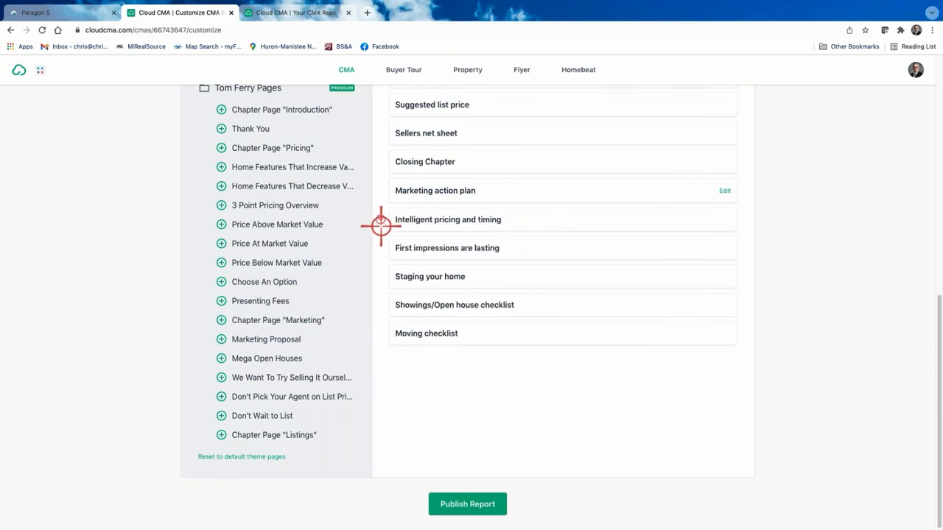
click(380, 220)
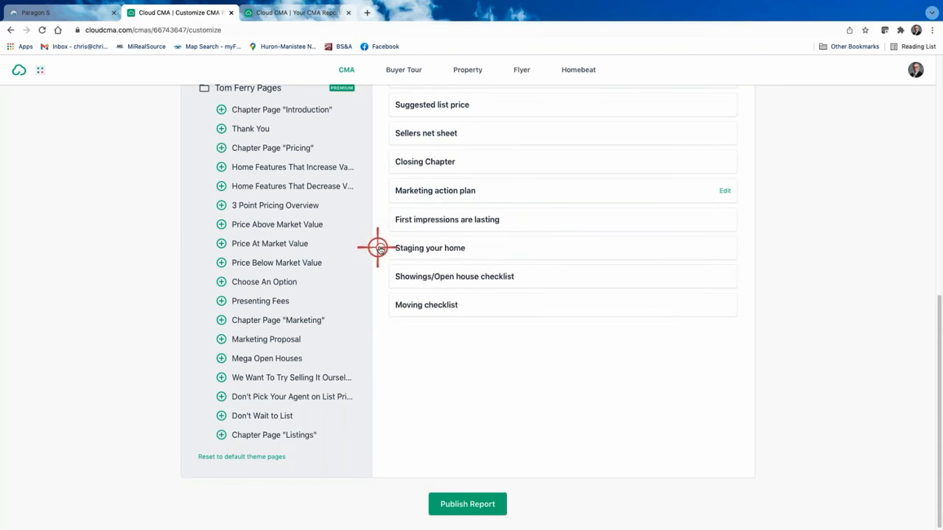
click(380, 248)
click(381, 248)
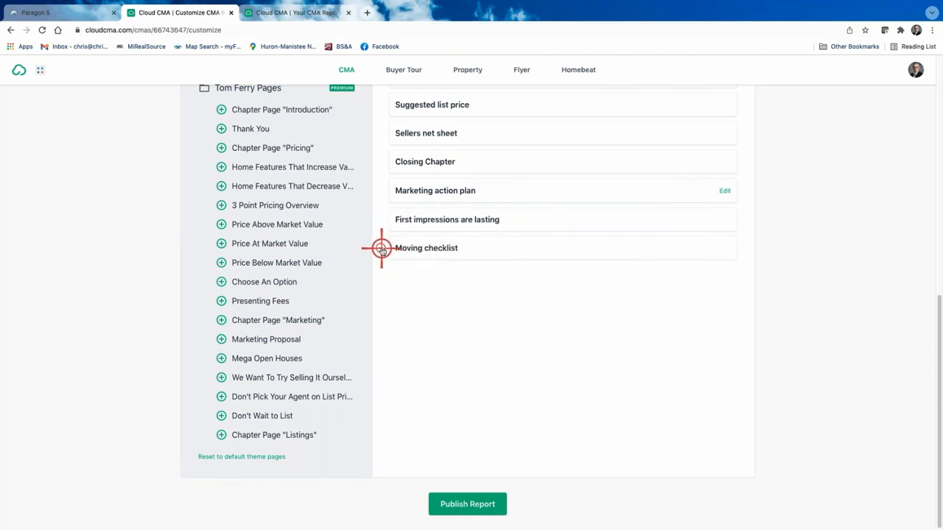
click(381, 248)
Remove First impressions are lasting, Marketing action plan, Closing Chapter, Sellers net sheet and Suggested list price.
scroll(442, 275, up, 2)
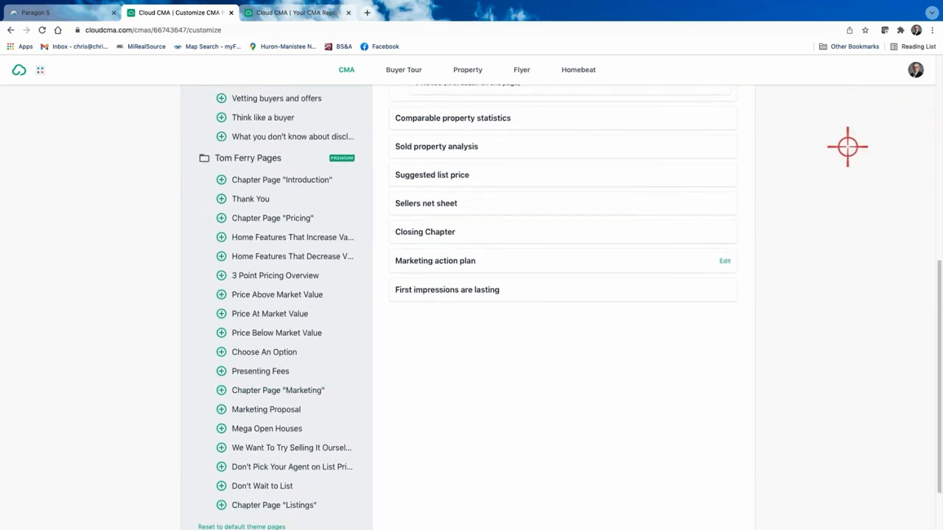
scroll(583, 246, up, 1)
scroll(584, 246, up, 4)
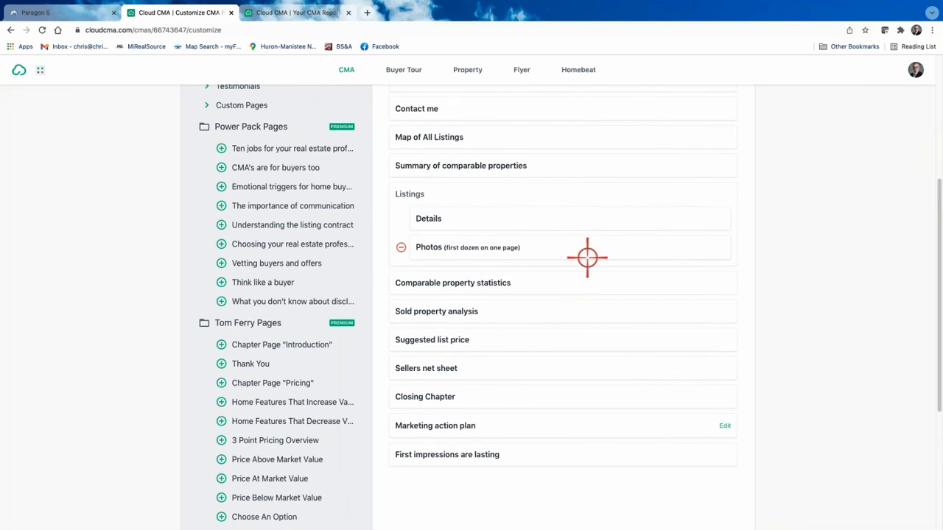
scroll(523, 382, down, 2)
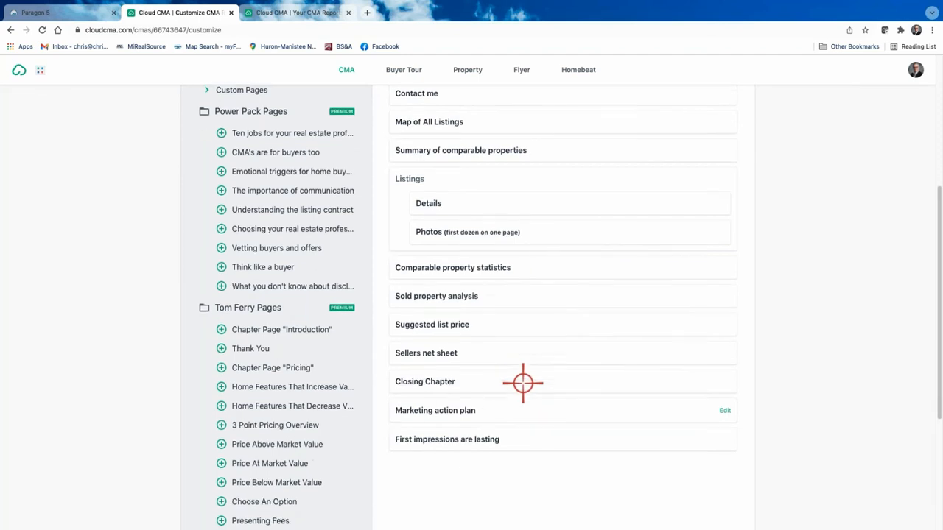
click(381, 385)
click(381, 357)
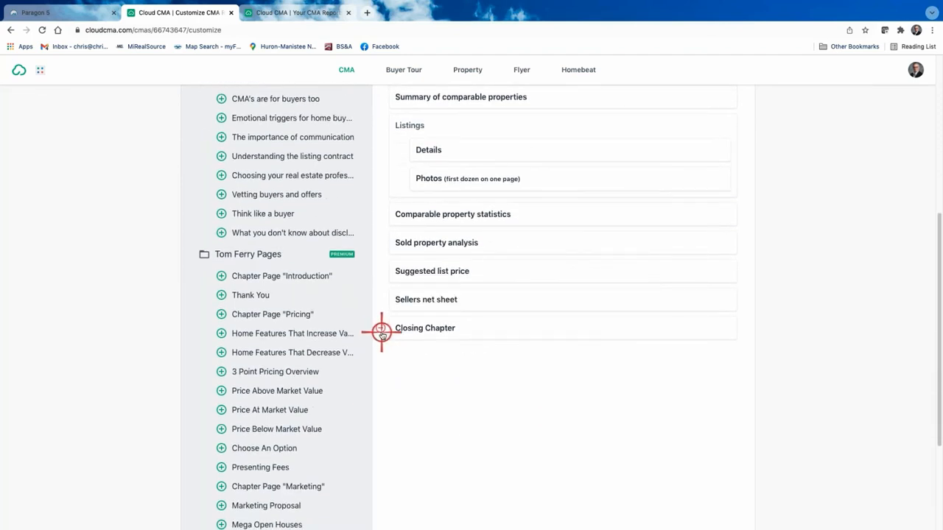
click(381, 332)
click(381, 299)
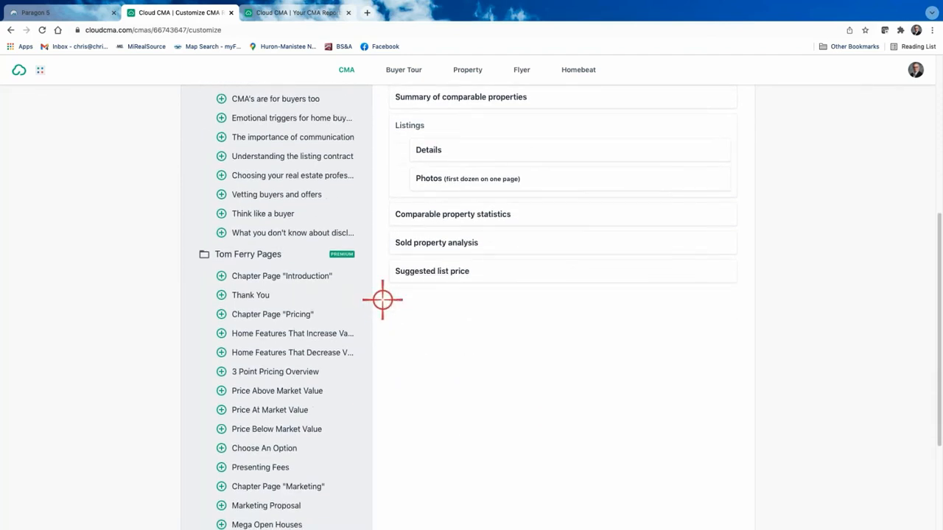
click(381, 271)
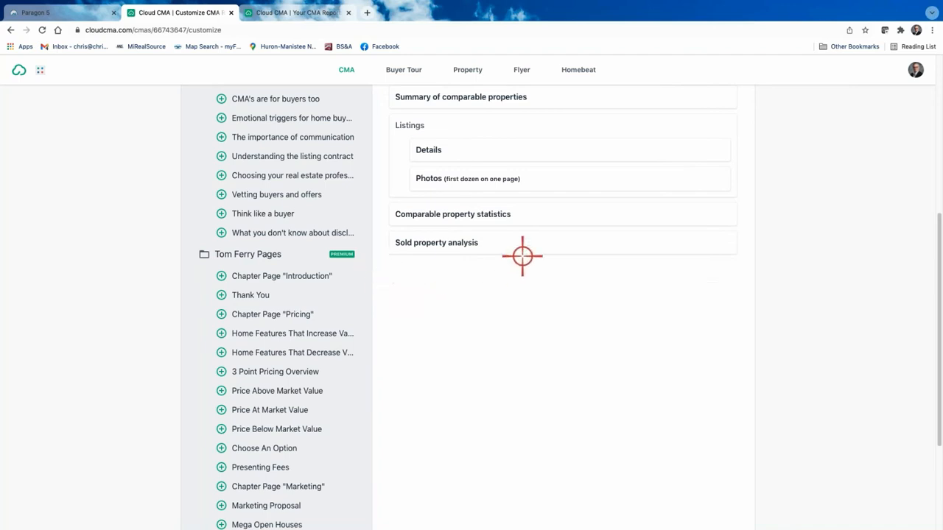
Preview the Sold property analysis page as a PDF and close it.
click(438, 243)
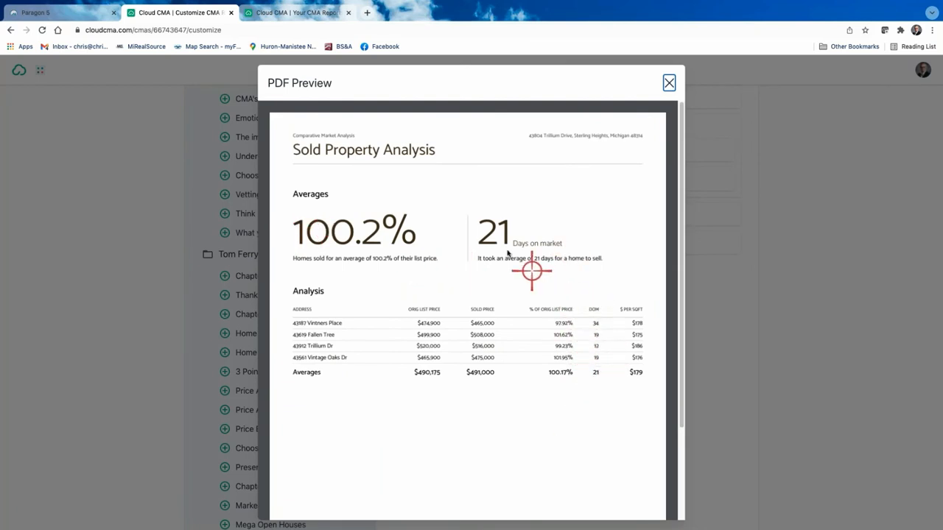
click(670, 83)
scroll(440, 283, up, 3)
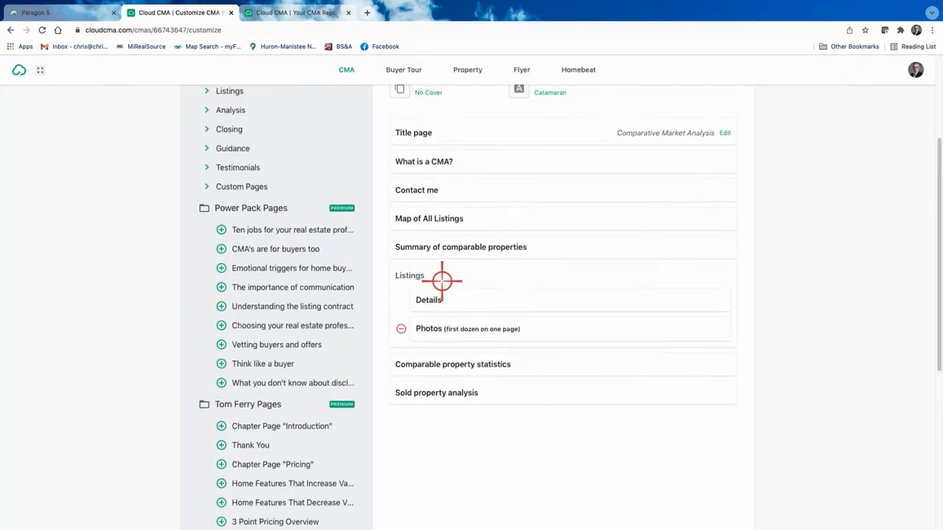
scroll(442, 281, up, 3)
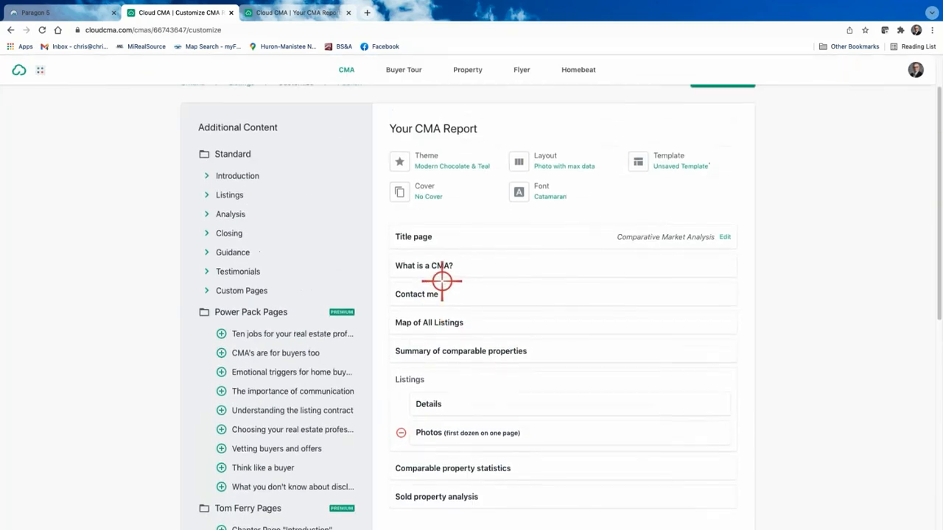
Expand the Analysis pages and preview Online valuation analysis, with Zestimates varying up to 11.5% or $58,500.
click(207, 215)
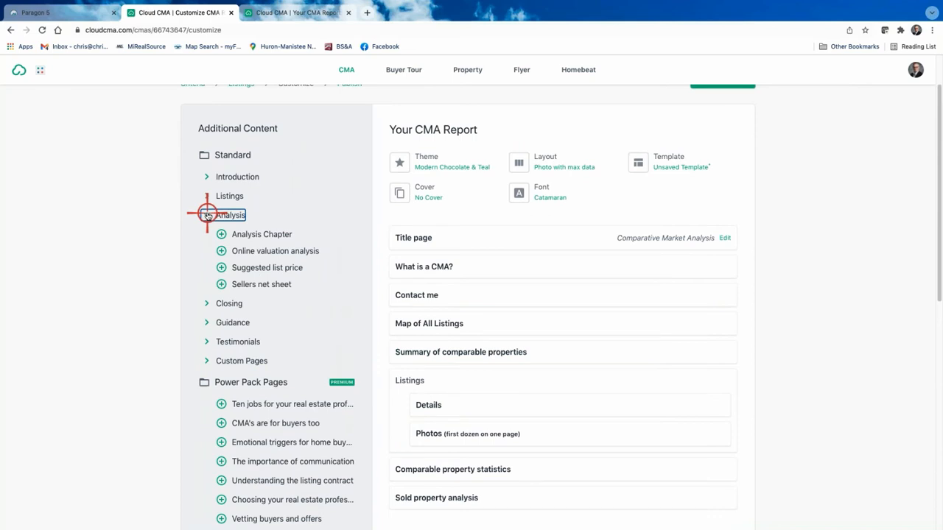
click(271, 248)
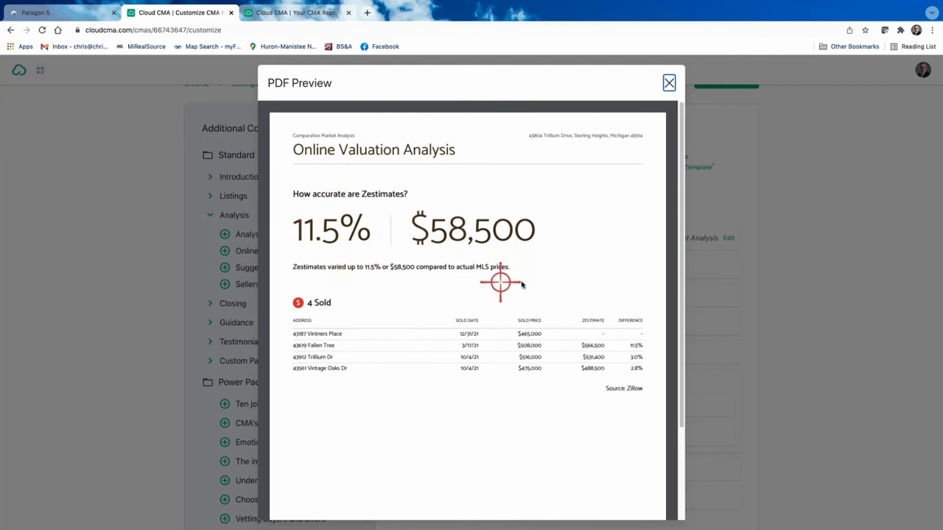
click(668, 82)
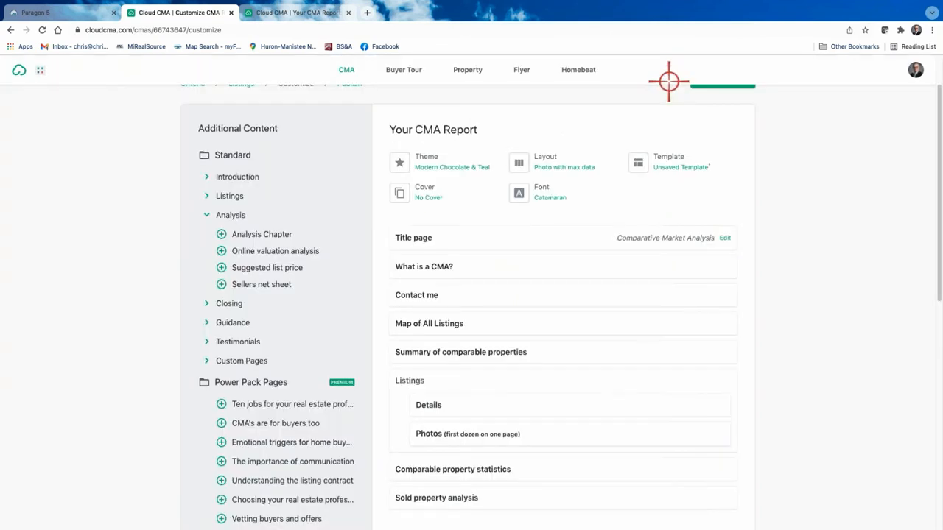
Change the report font to Roboto.
click(545, 195)
scroll(447, 360, down, 4)
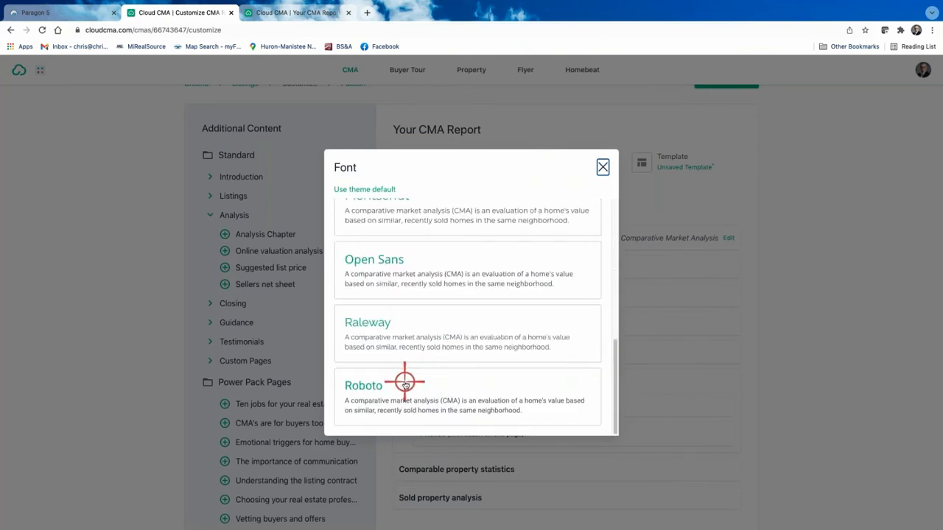
click(385, 388)
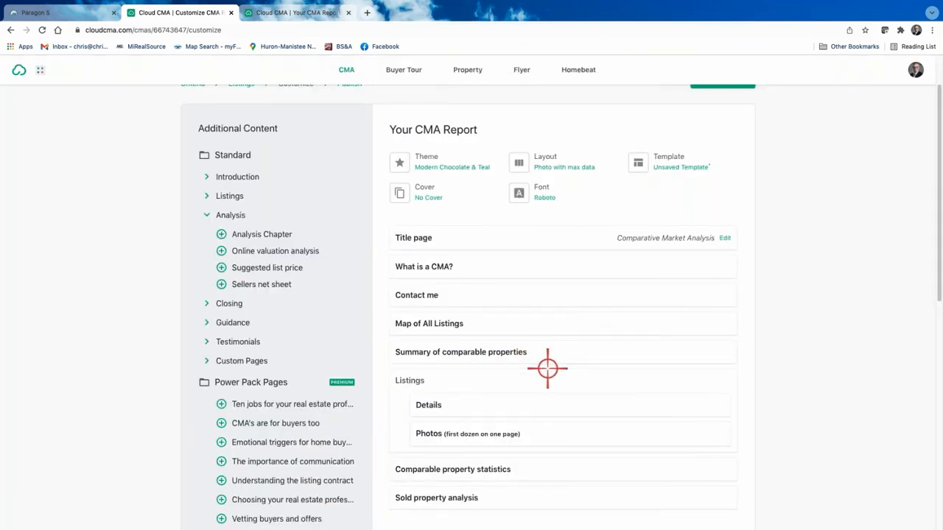
Recheck Online valuation analysis in Roboto, then insert it before Sold property analysis.
scroll(548, 366, down, 2)
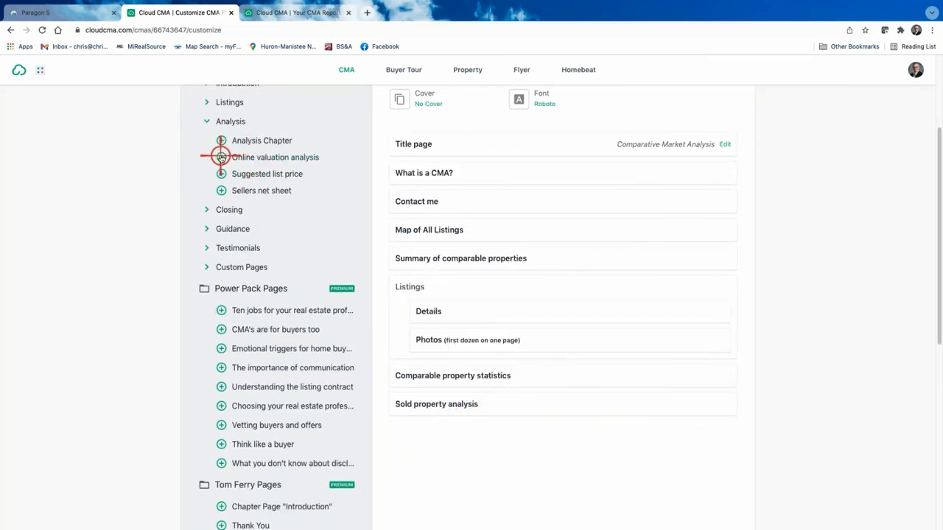
click(253, 157)
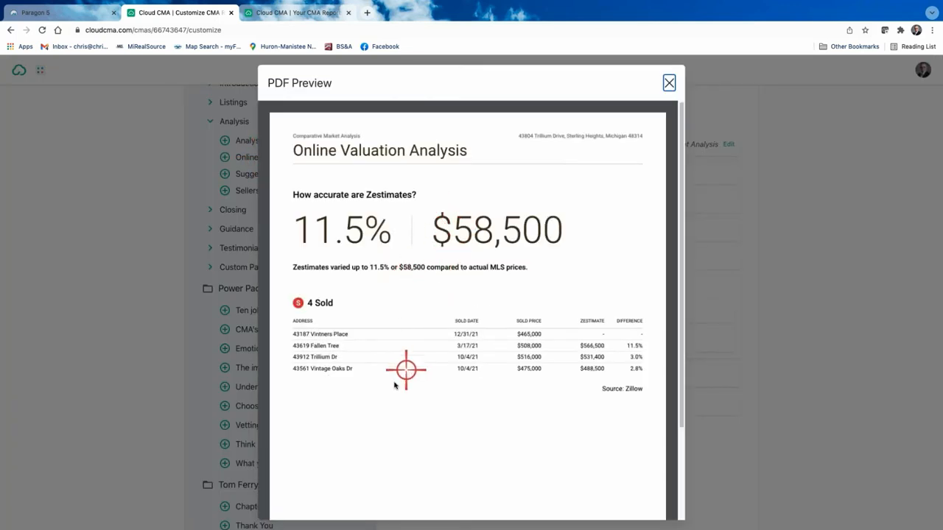
click(669, 83)
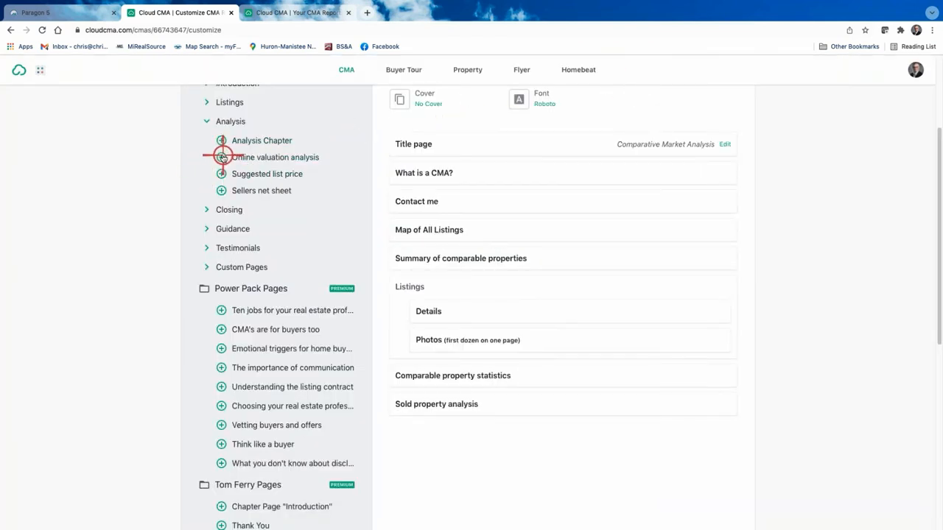
drag(221, 157, 459, 393)
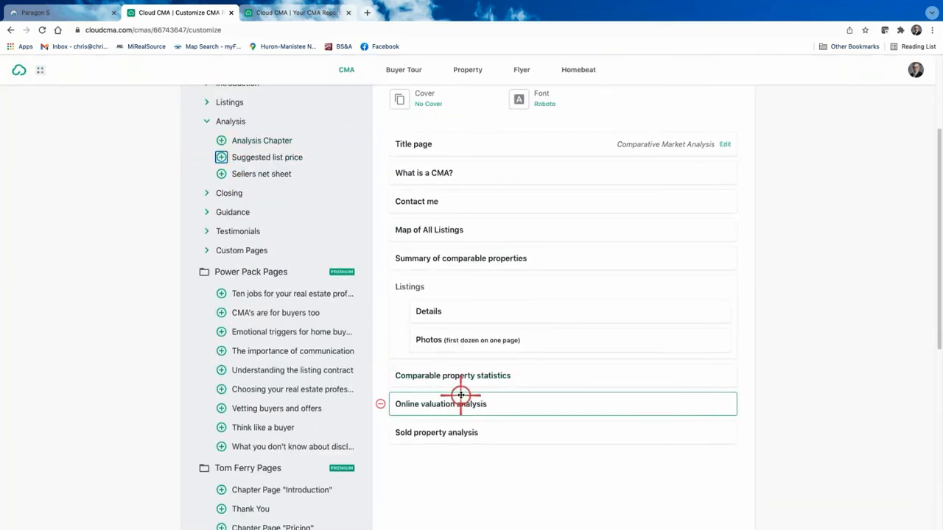
Add Your CMA Criteria Explained plus the BSA_Tax, Zillow and St._Hgts.-Mkt_Stats-Dec21 PDF pages.
click(208, 250)
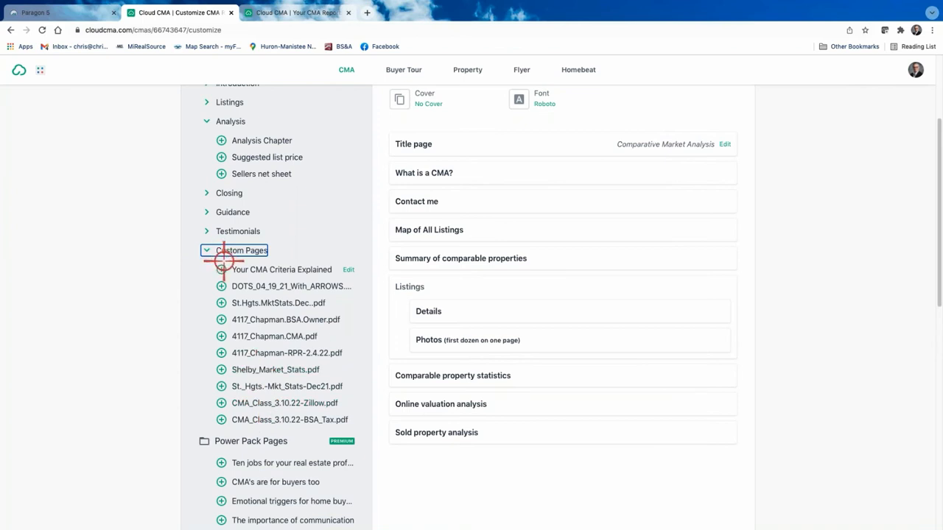
click(220, 269)
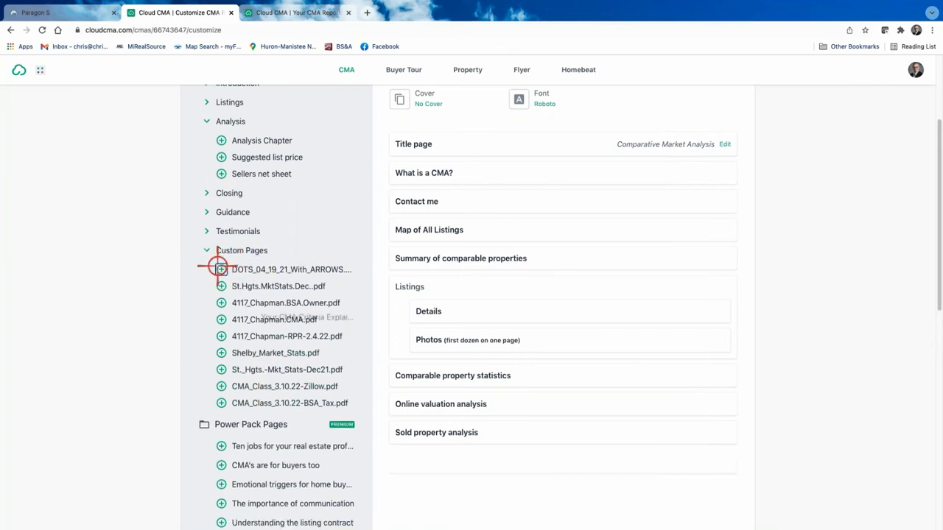
click(221, 403)
click(221, 387)
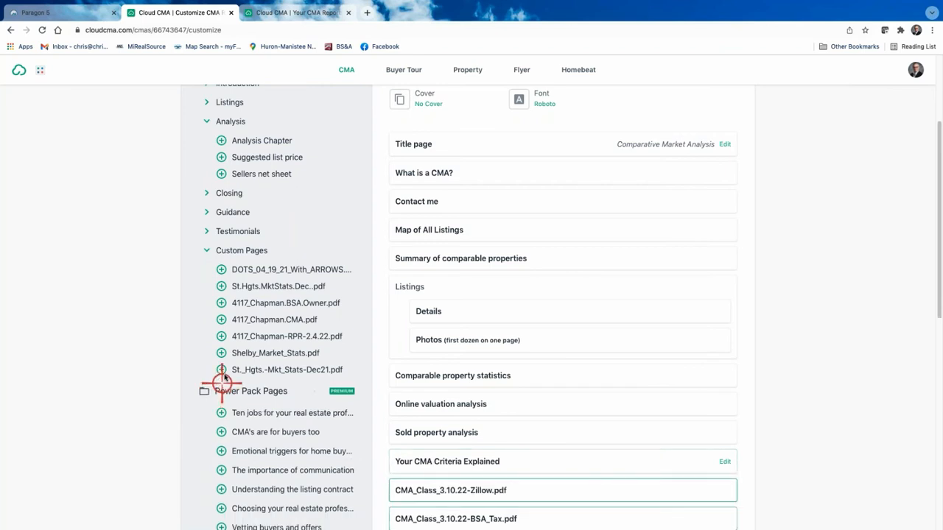
click(222, 368)
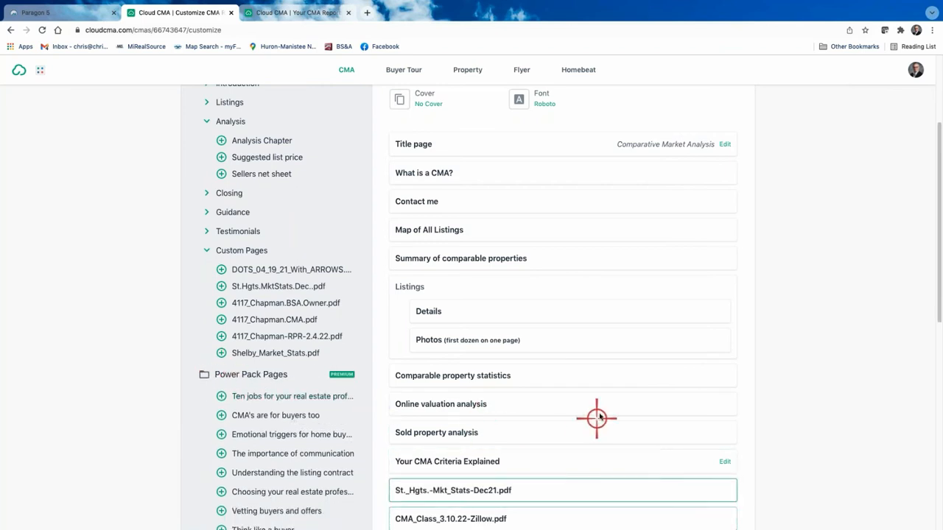
Drag CMA_Class_3.10.22-Zillow.pdf up so it sits before Sold property analysis.
scroll(604, 400, down, 1)
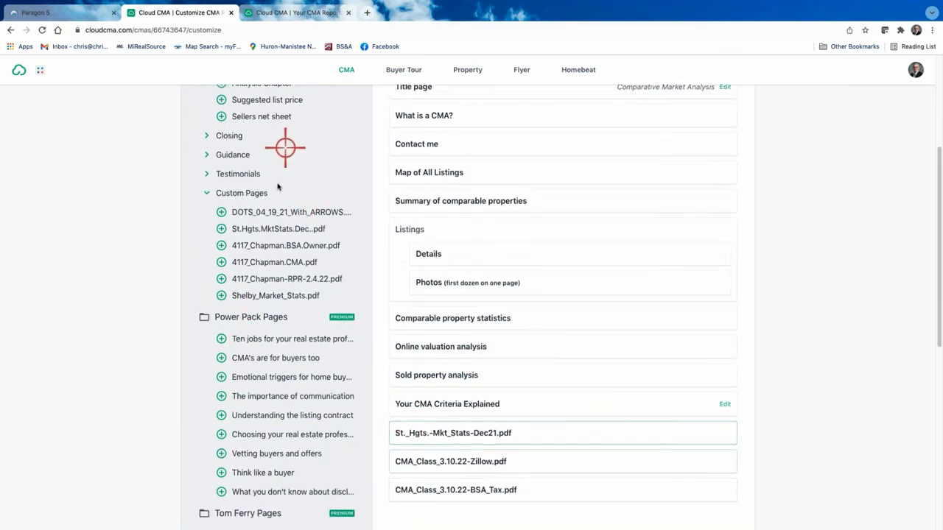
scroll(273, 265, up, 3)
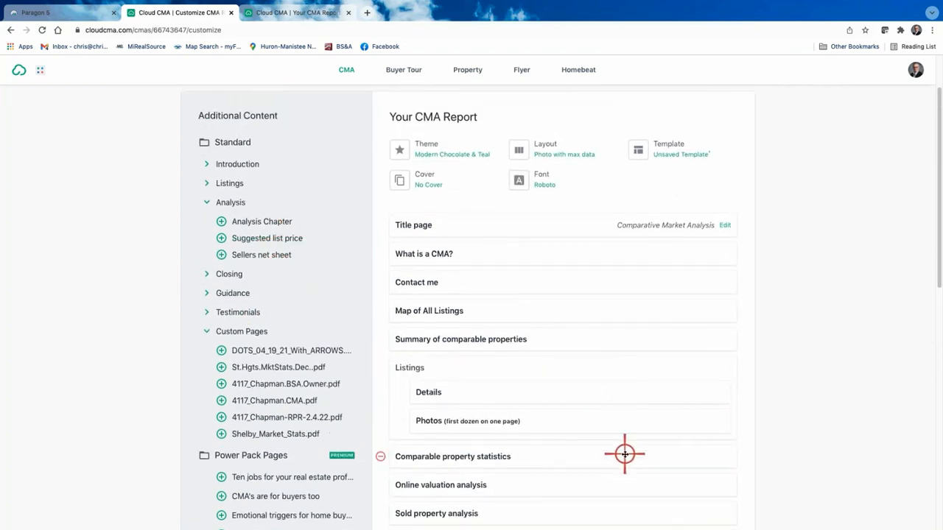
scroll(623, 451, down, 2)
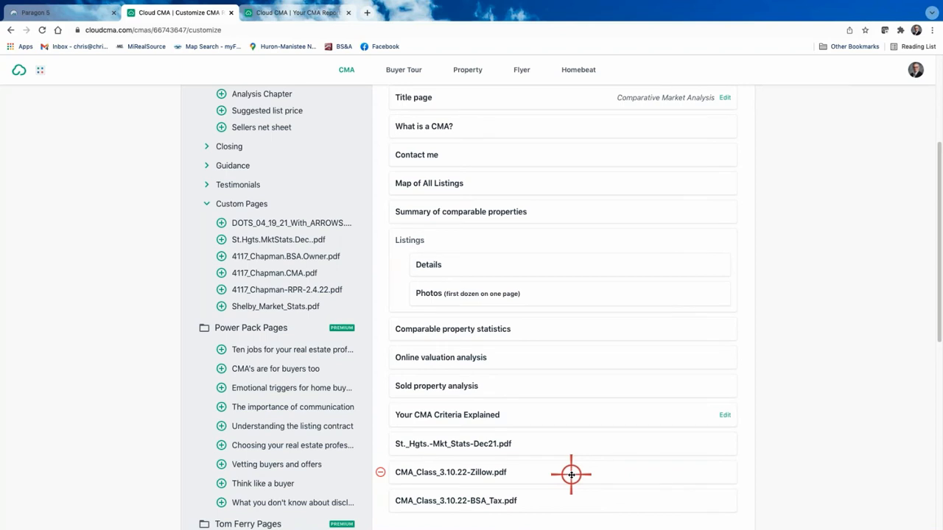
drag(571, 474, 571, 375)
Move Contact me to the end, Sold property analysis up, and Your CMA Criteria Explained after What is a CMA?
scroll(568, 375, up, 2)
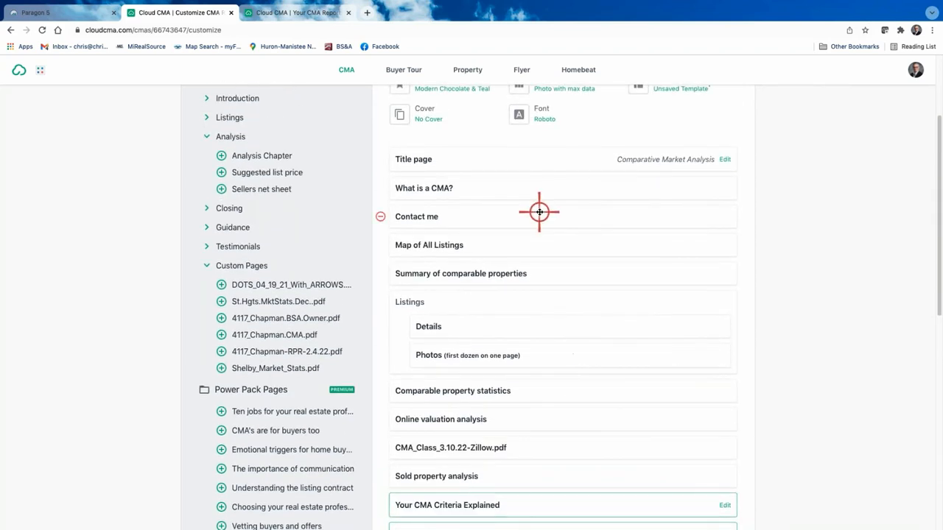
drag(538, 213, 543, 263)
scroll(566, 221, up, 9)
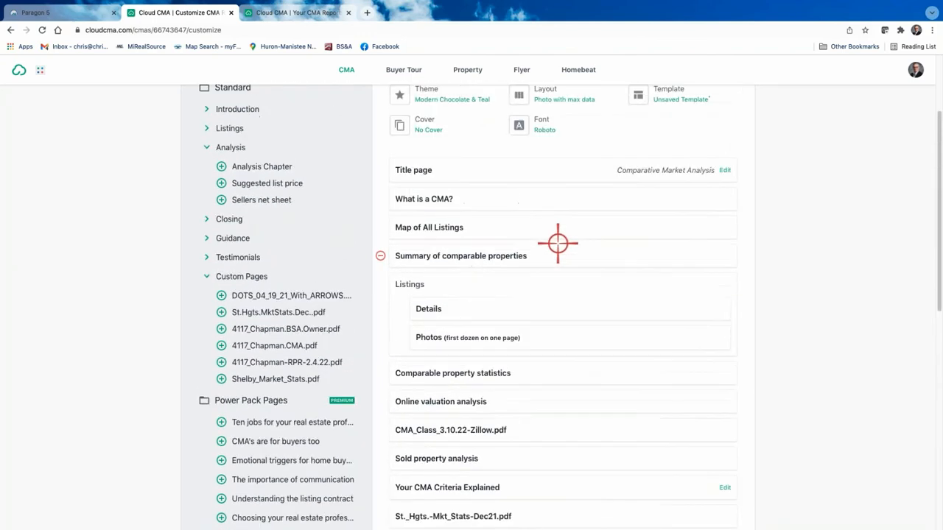
scroll(560, 266, down, 3)
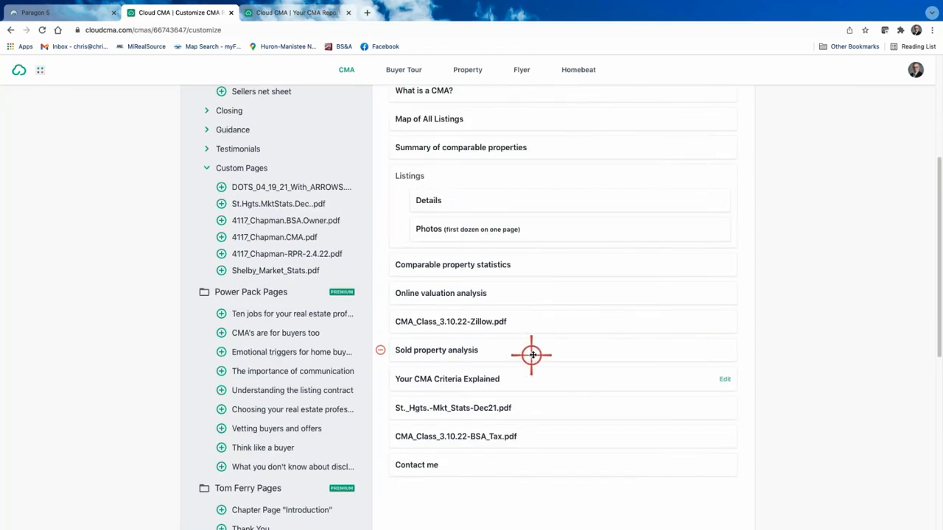
drag(537, 353, 531, 264)
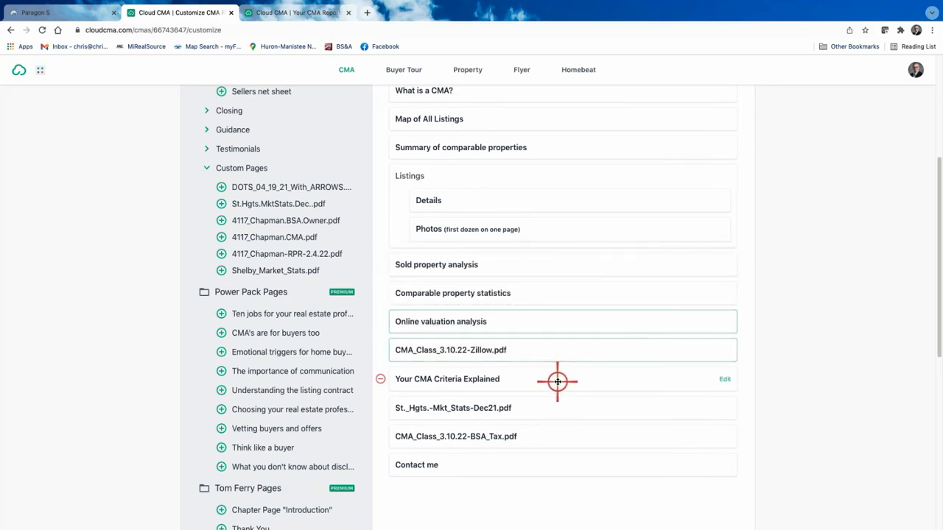
drag(557, 381, 556, 214)
Move St._Hgts.-Mkt_Stats-Dec21.pdf up to follow Your CMA Criteria Explained.
scroll(522, 359, down, 3)
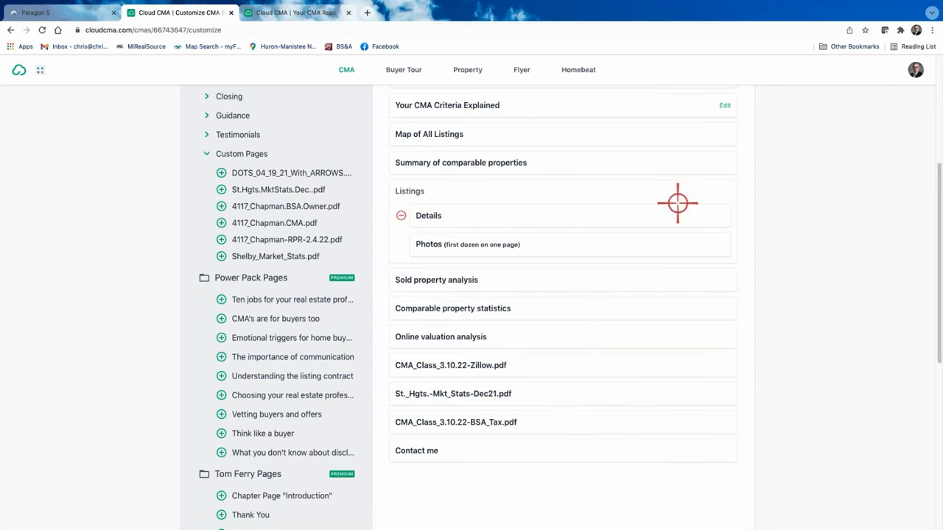
right_click(579, 397)
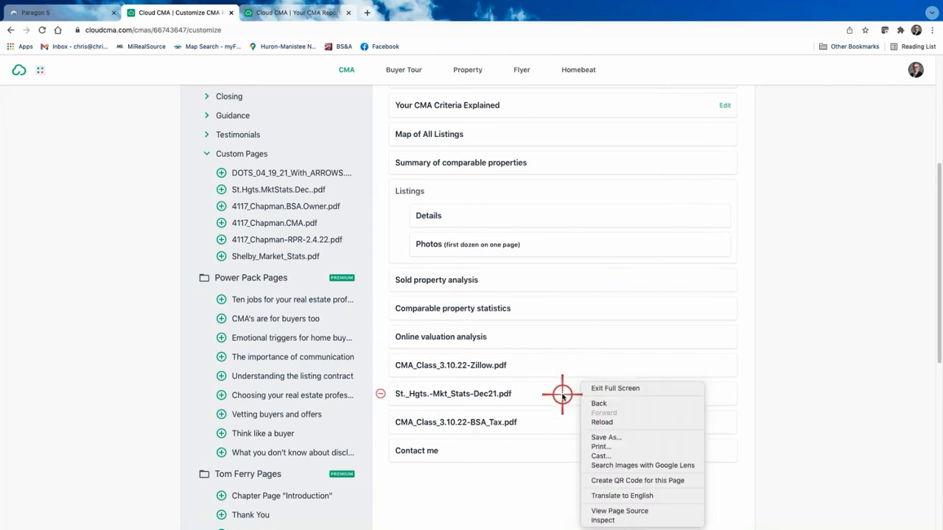
click(562, 394)
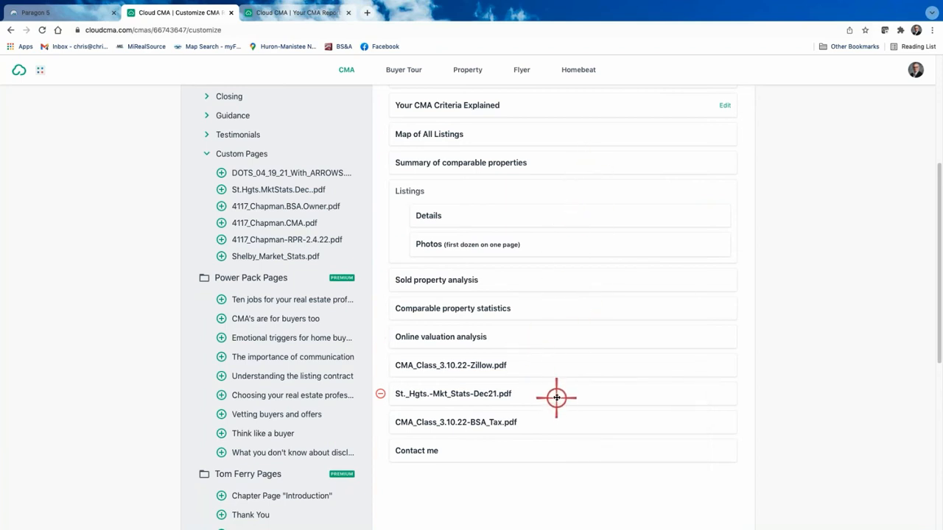
drag(556, 395, 544, 172)
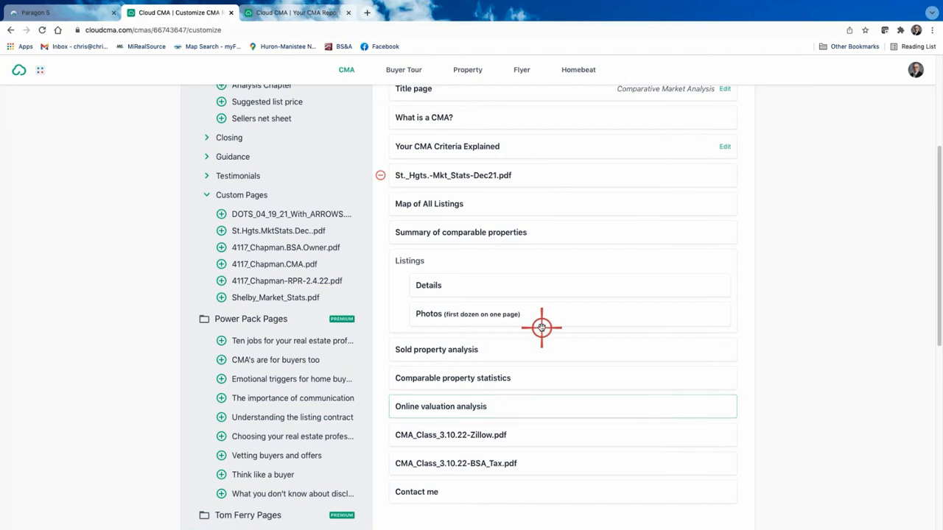
scroll(543, 420, down, 2)
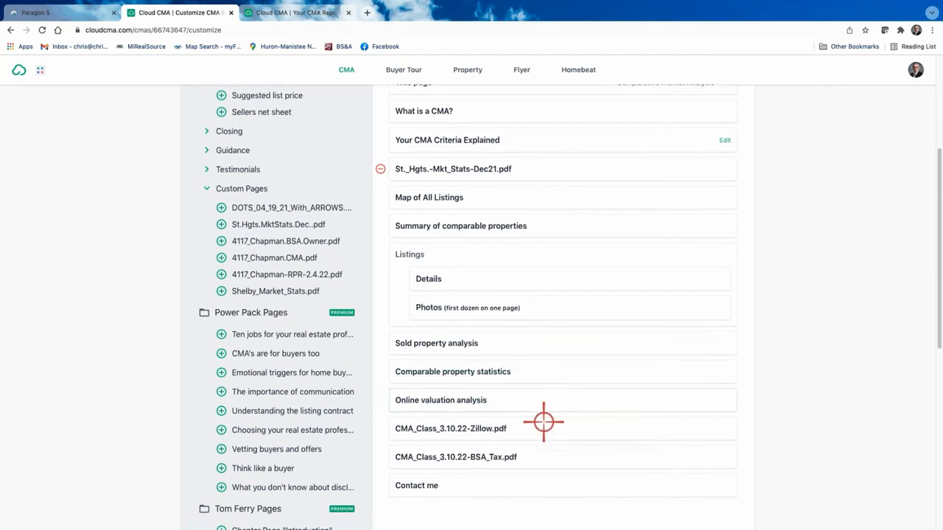
scroll(543, 421, up, 2)
scroll(543, 421, up, 3)
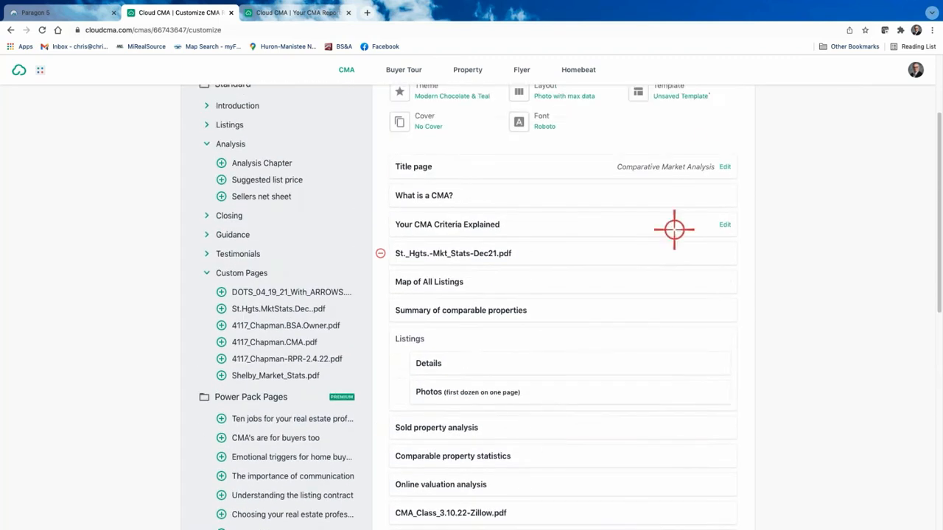
Save the report's 14-page setup as a new custom template dated 3.10.22 and make it the active template.
click(678, 103)
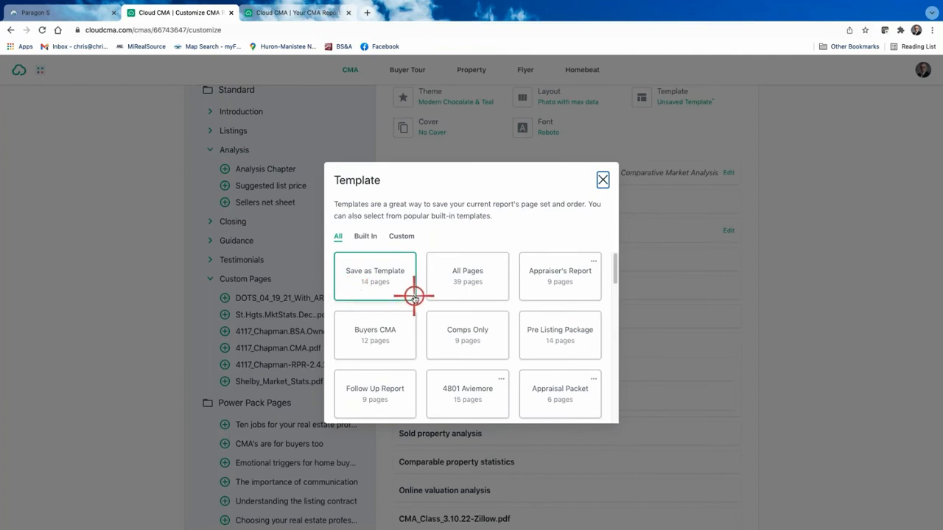
click(372, 281)
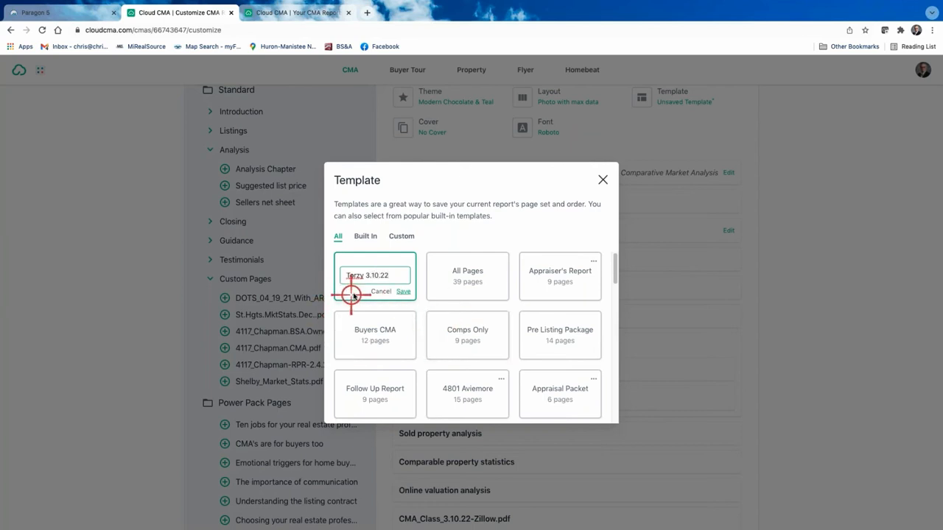
click(405, 292)
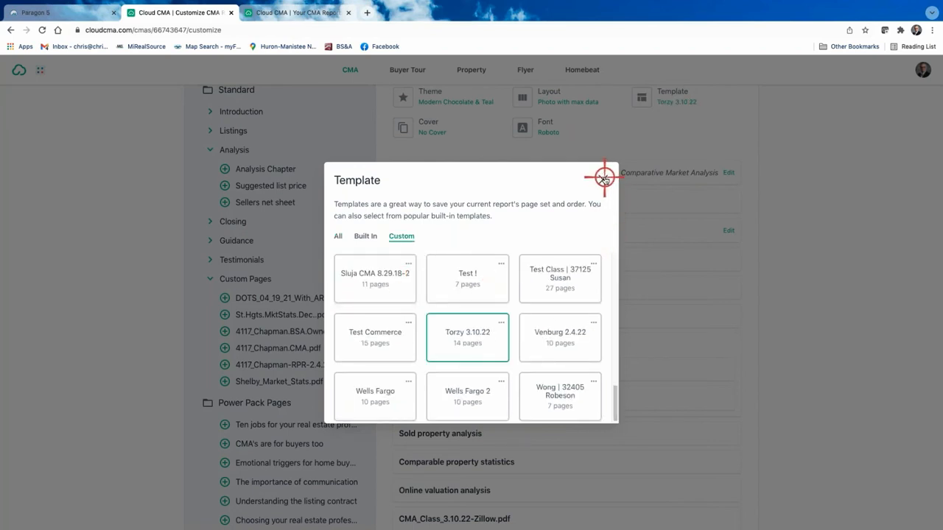
click(604, 178)
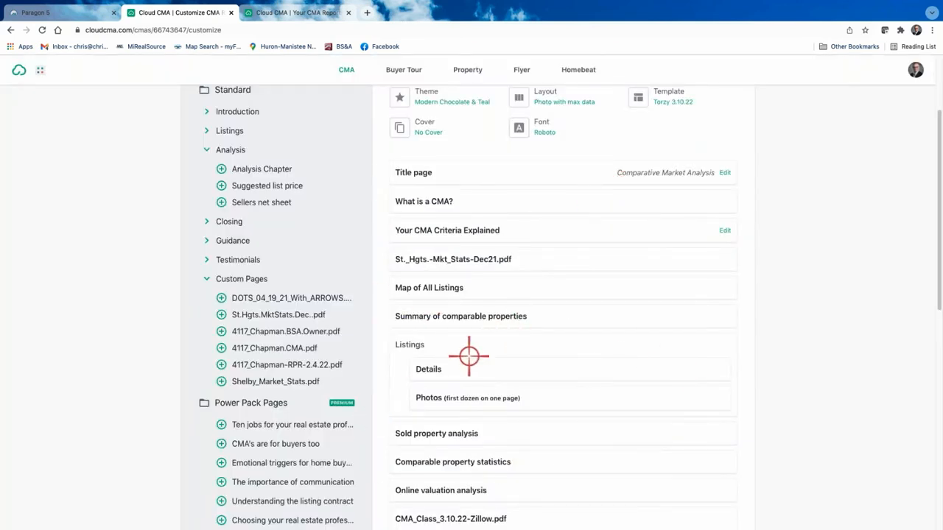
Publish the customized CMA report and view its PDF version in a new tab.
scroll(639, 335, up, 2)
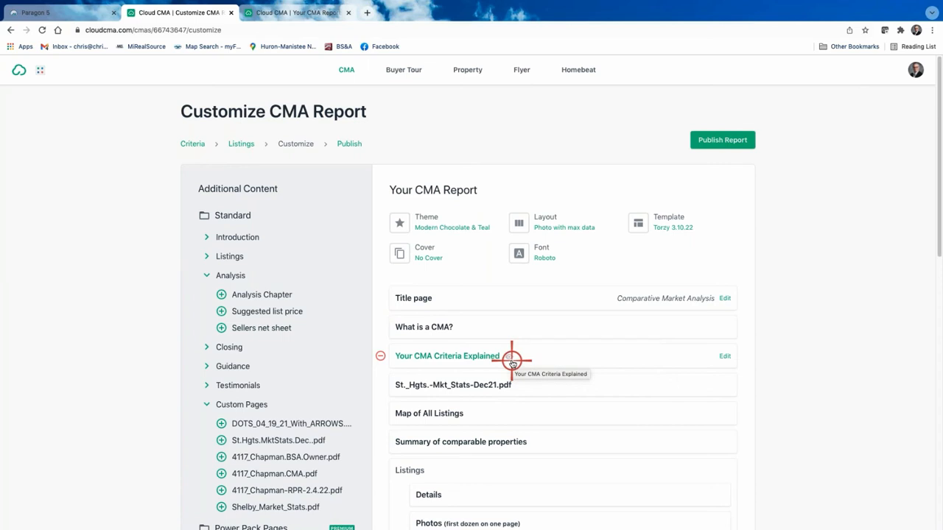
click(724, 141)
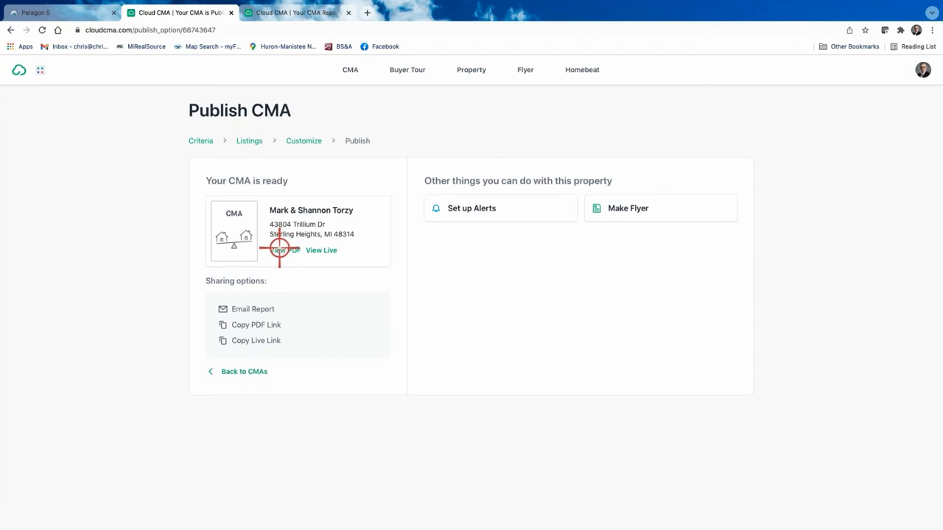
click(280, 250)
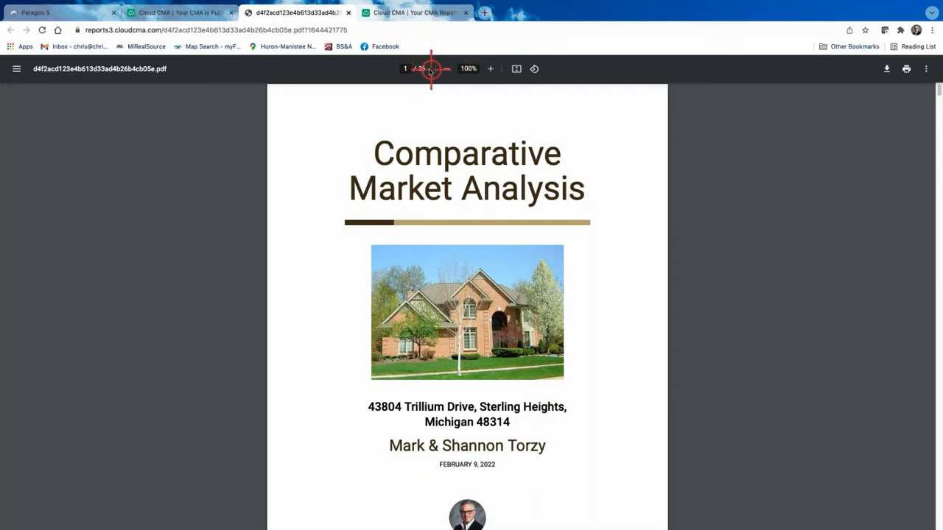
Page through the PDF's comparable-home photo and detail pages 9–12, then return to the Publish CMA tab.
scroll(660, 328, down, 4)
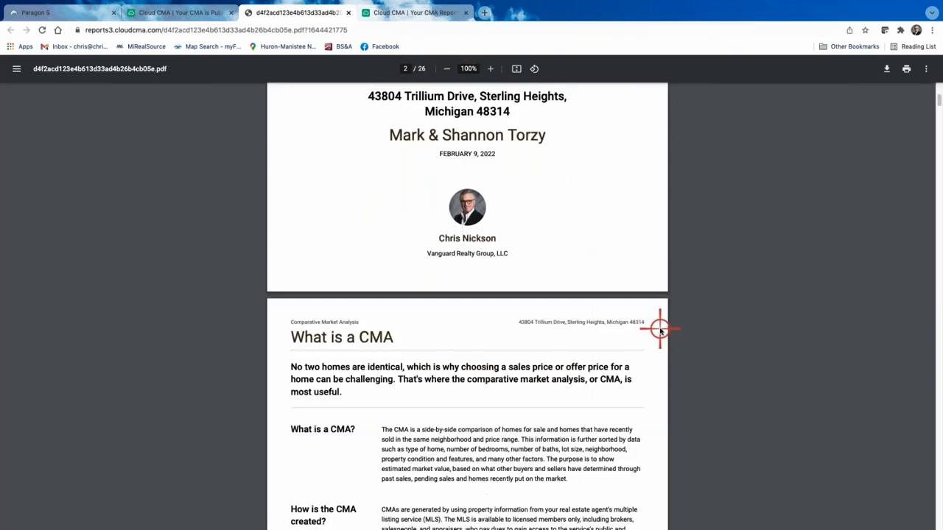
scroll(659, 330, down, 2)
scroll(660, 330, down, 6)
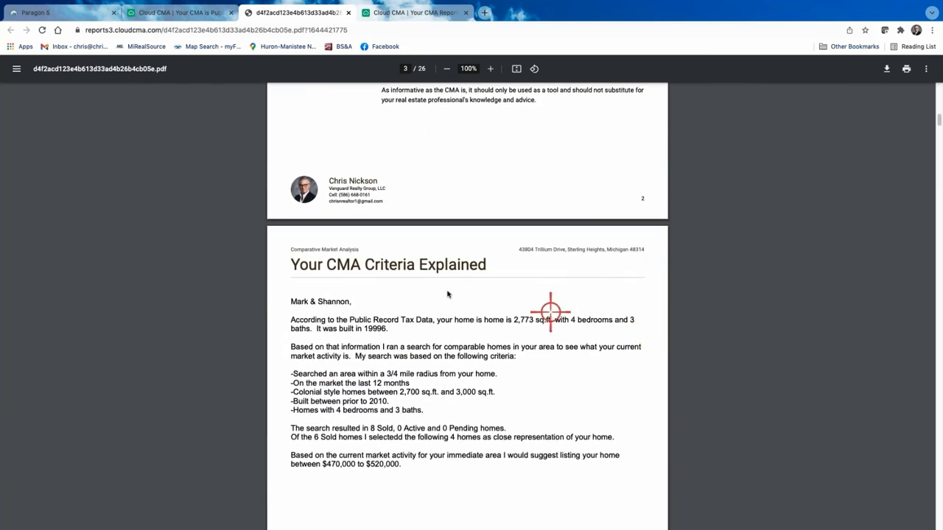
scroll(526, 324, down, 5)
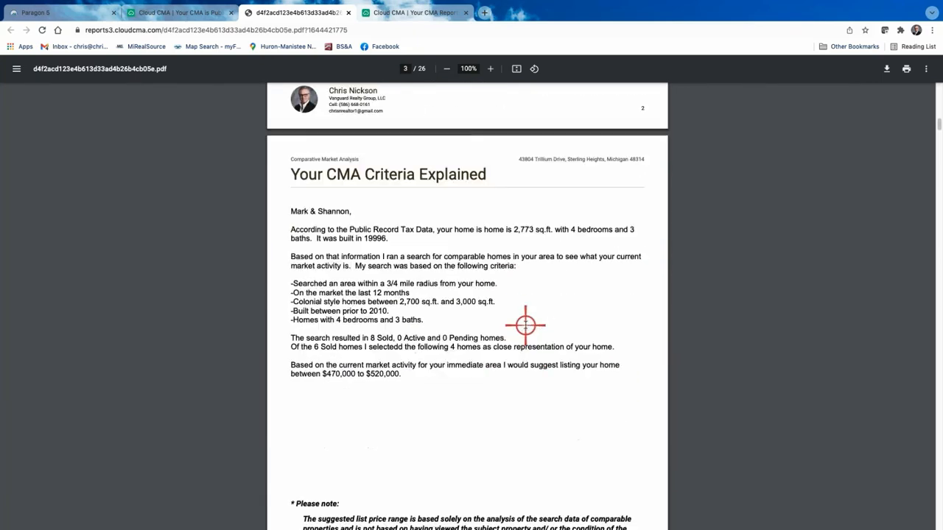
scroll(525, 324, down, 3)
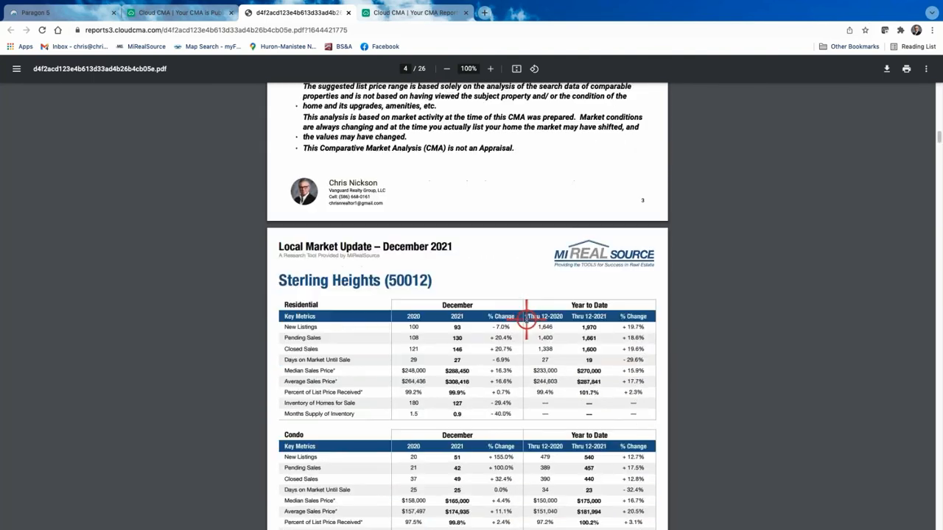
scroll(525, 321, down, 3)
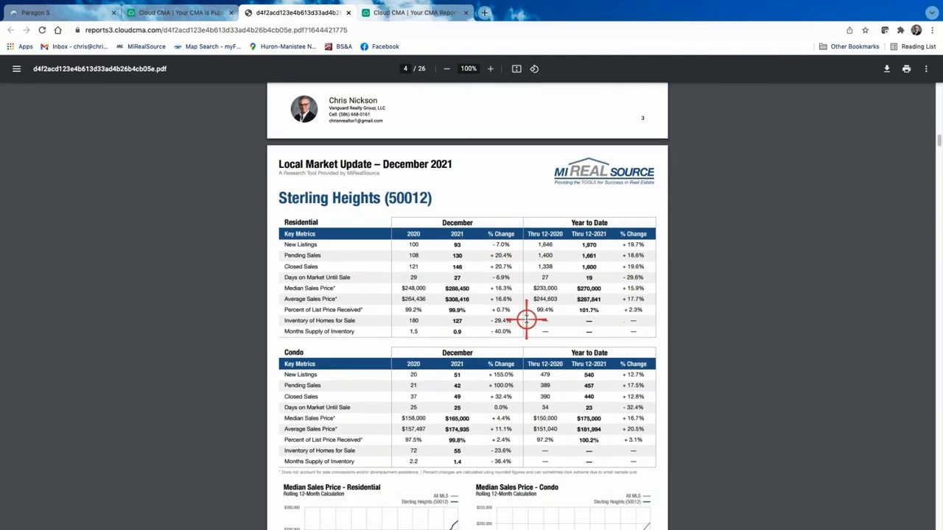
scroll(526, 318, down, 8)
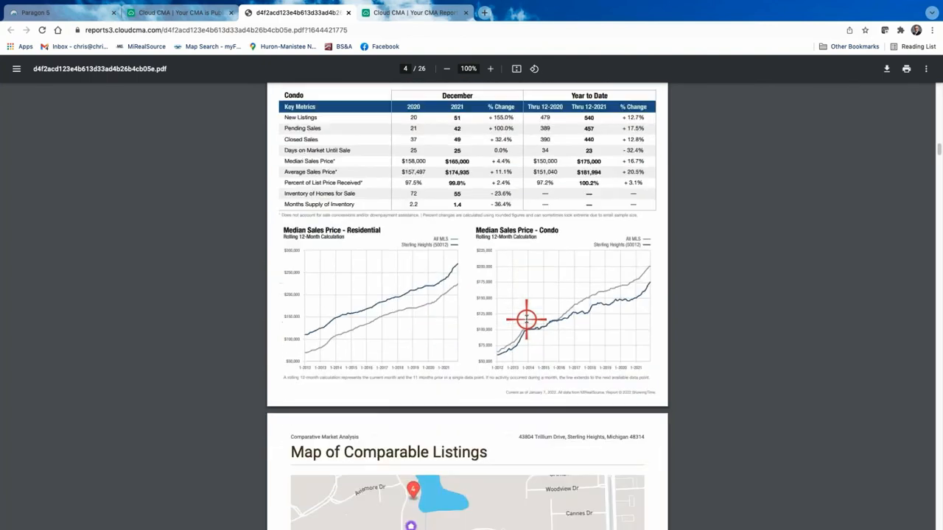
scroll(527, 319, down, 7)
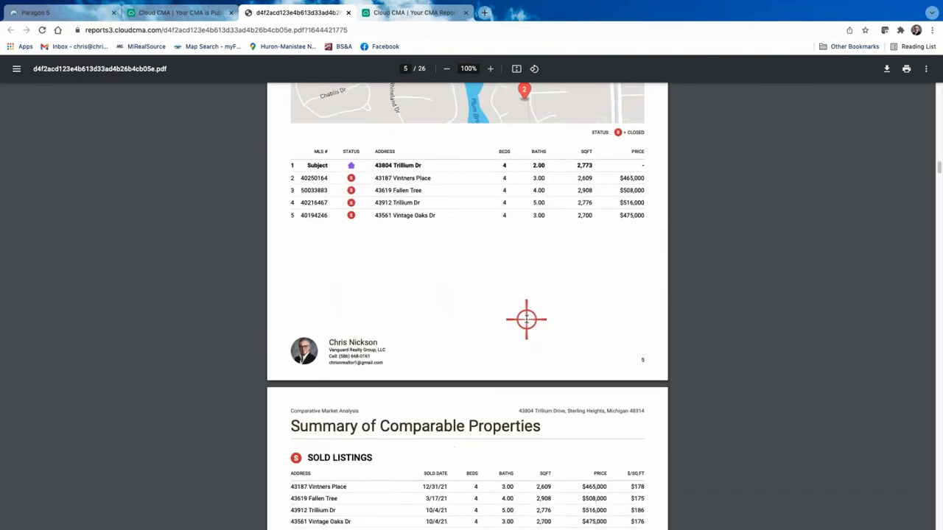
scroll(526, 319, down, 5)
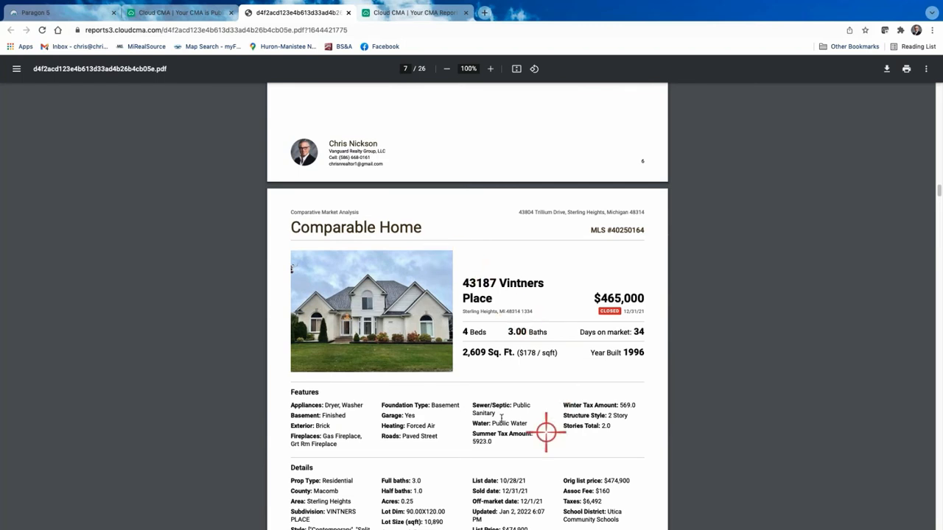
scroll(494, 374, up, 1)
scroll(494, 375, down, 1)
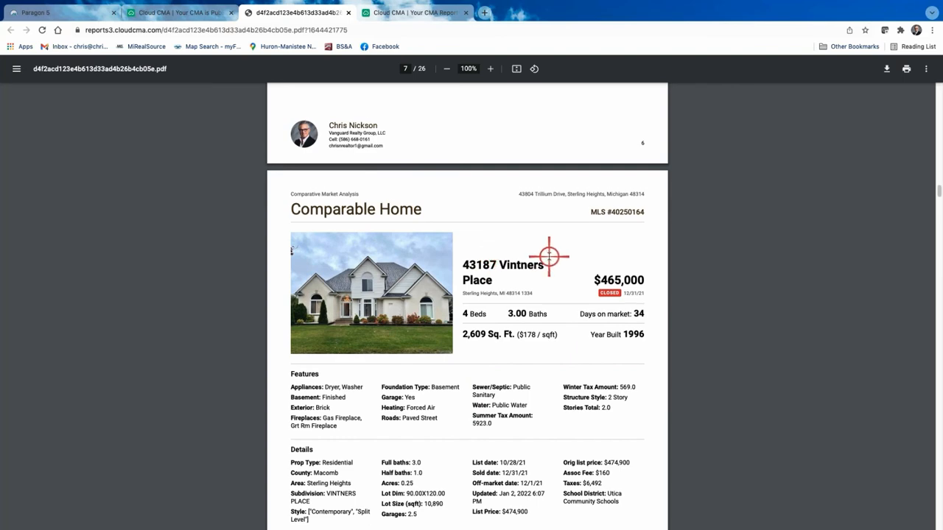
scroll(549, 257, down, 6)
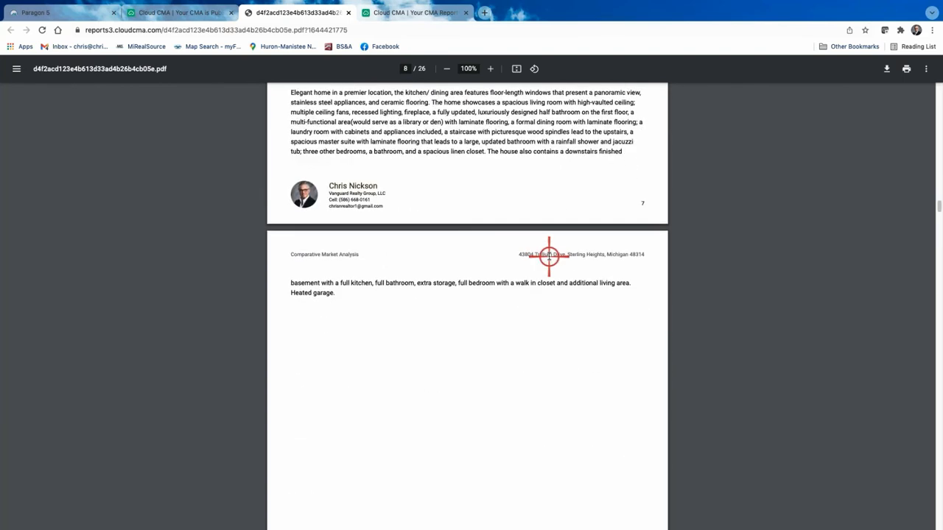
scroll(548, 256, down, 4)
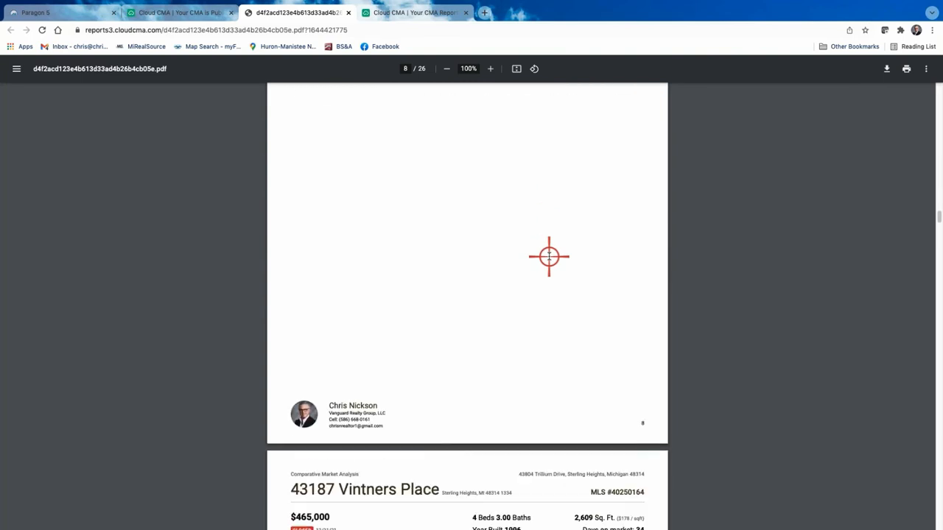
scroll(549, 257, down, 3)
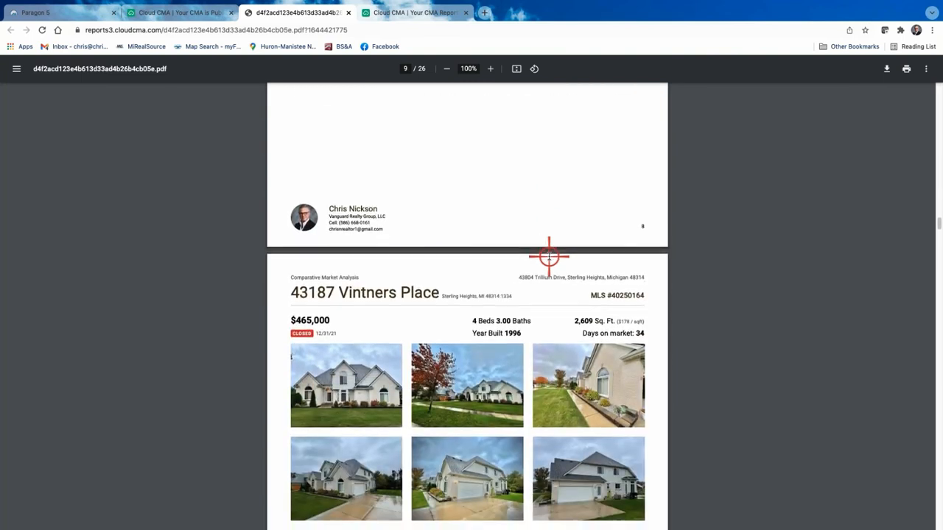
scroll(549, 256, down, 4)
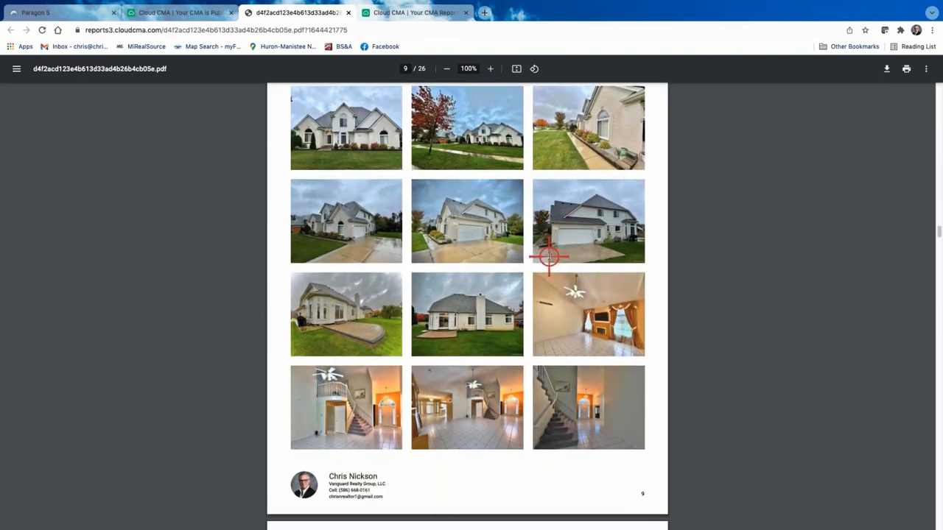
scroll(549, 256, up, 1)
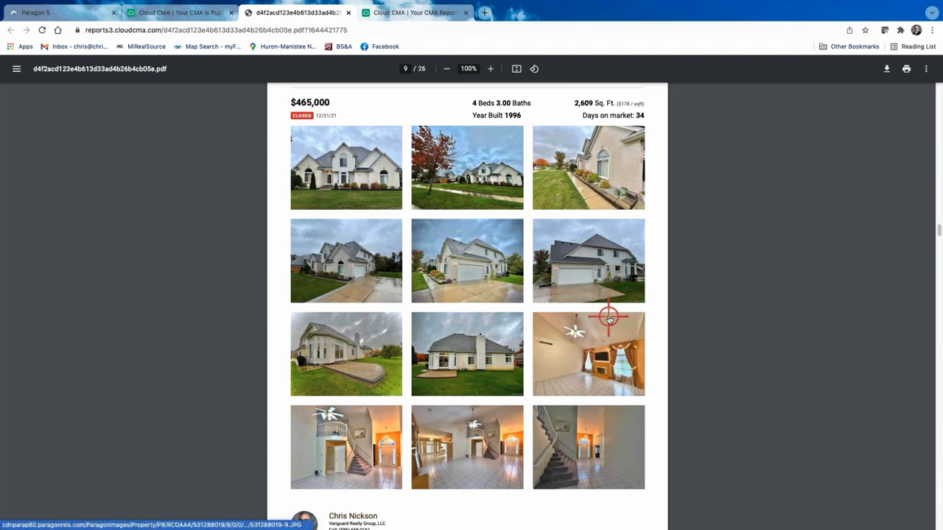
scroll(610, 317, down, 1)
scroll(609, 317, down, 3)
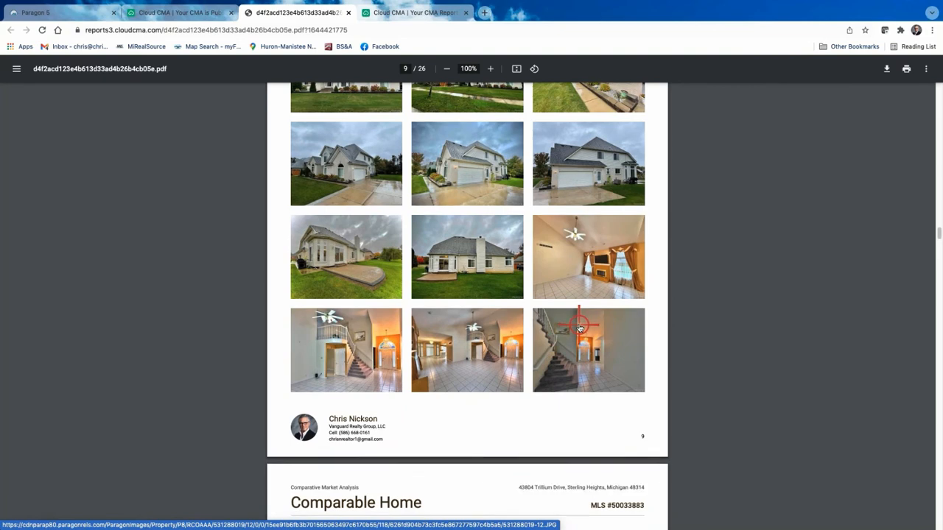
scroll(693, 362, up, 2)
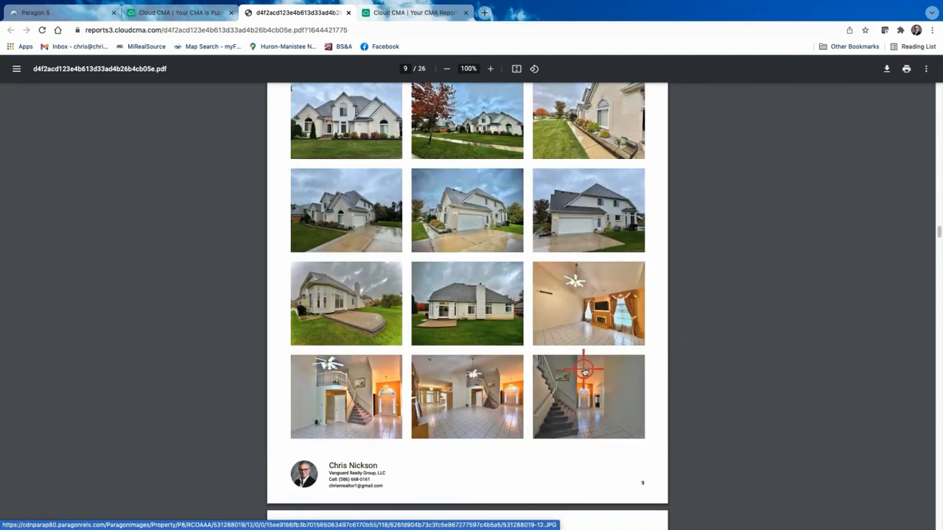
scroll(585, 332, down, 5)
scroll(583, 370, down, 15)
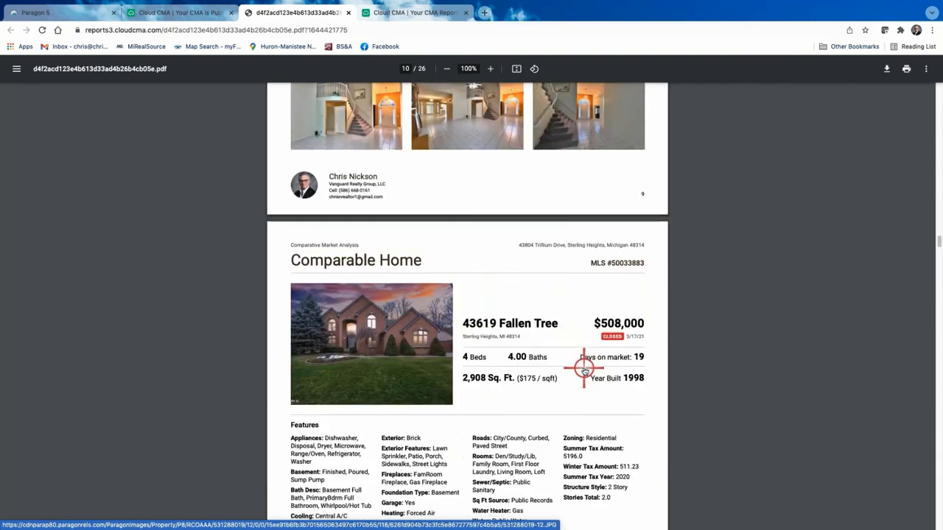
scroll(584, 371, down, 15)
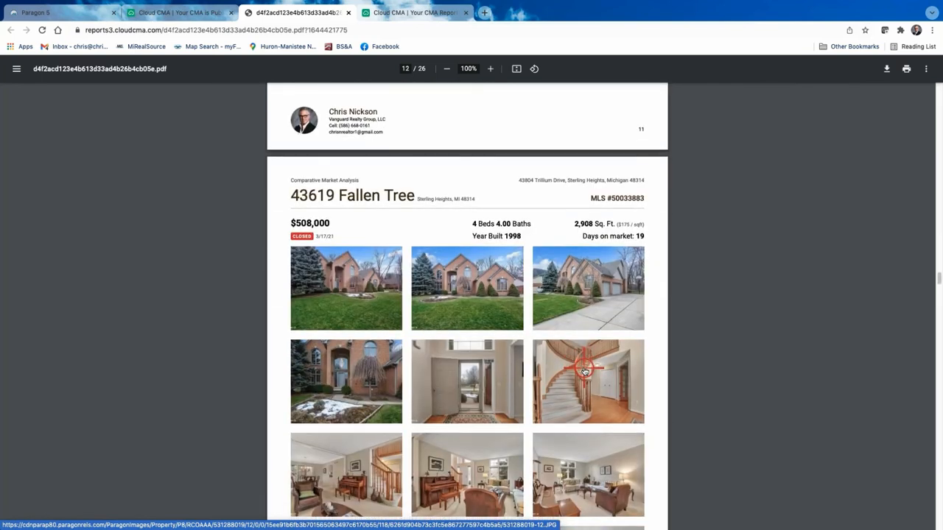
scroll(583, 371, down, 7)
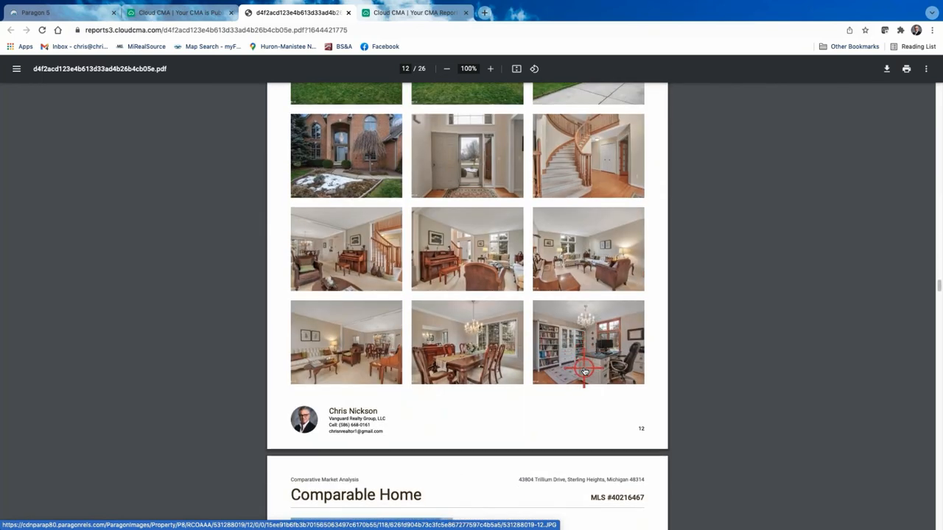
scroll(585, 371, down, 11)
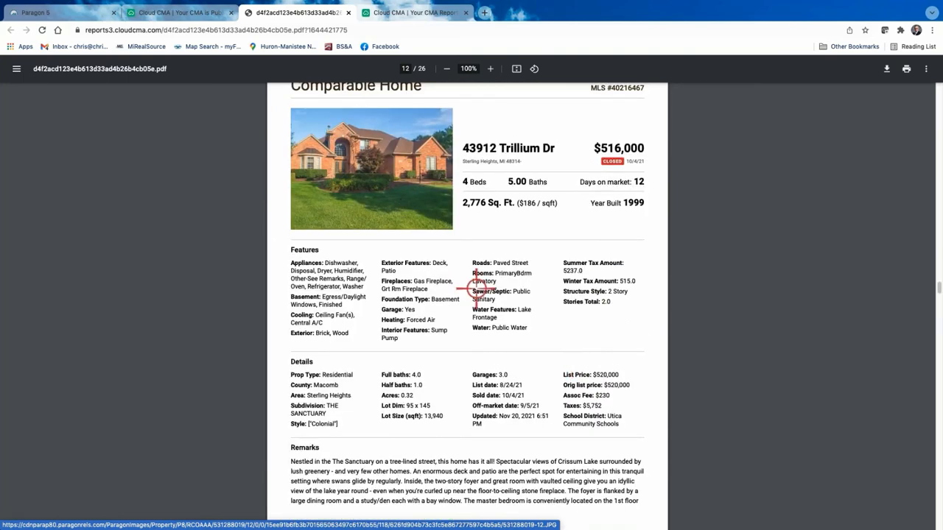
scroll(374, 182, up, 14)
click(190, 12)
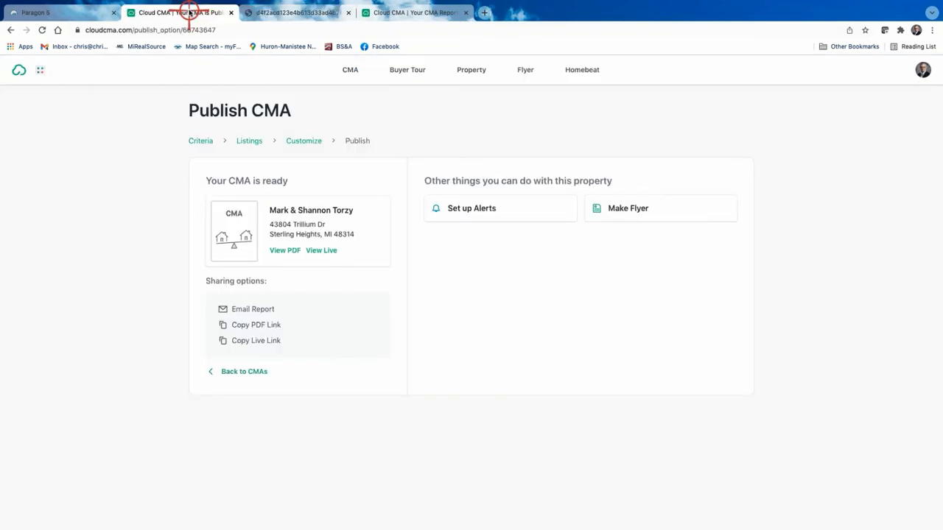
Return to the Customize CMA Report page and check the current layout without changing it.
click(300, 140)
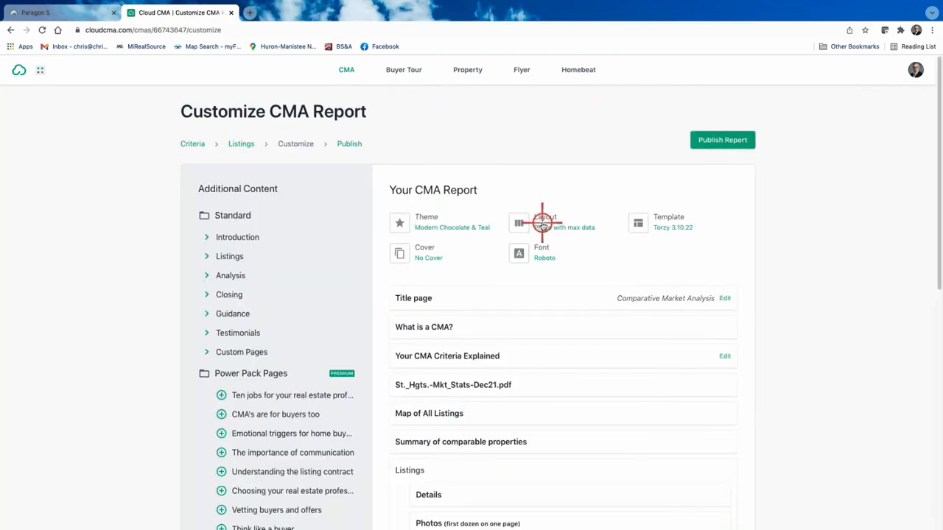
click(547, 222)
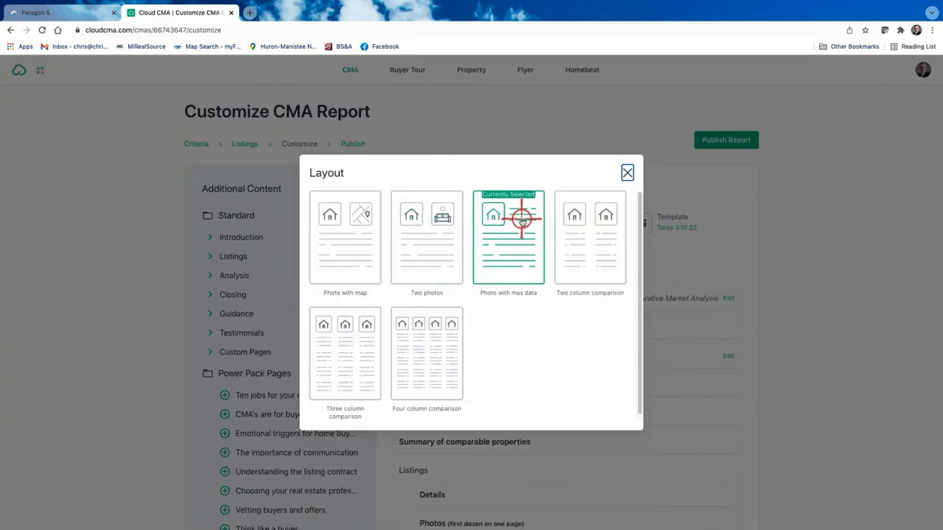
click(627, 171)
scroll(532, 369, down, 2)
scroll(533, 369, down, 2)
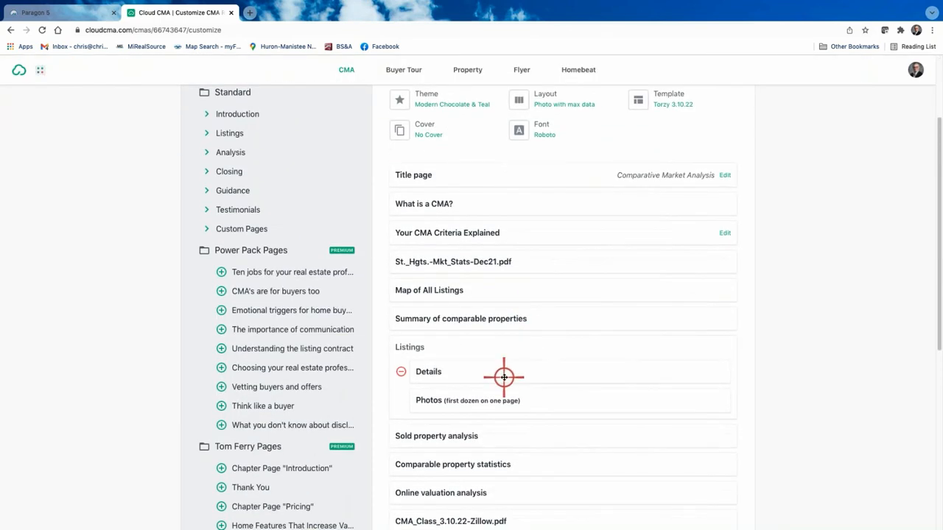
Under Listings, preview the More photos (all the rest) page in PDF Preview, then close the preview.
click(209, 132)
click(247, 167)
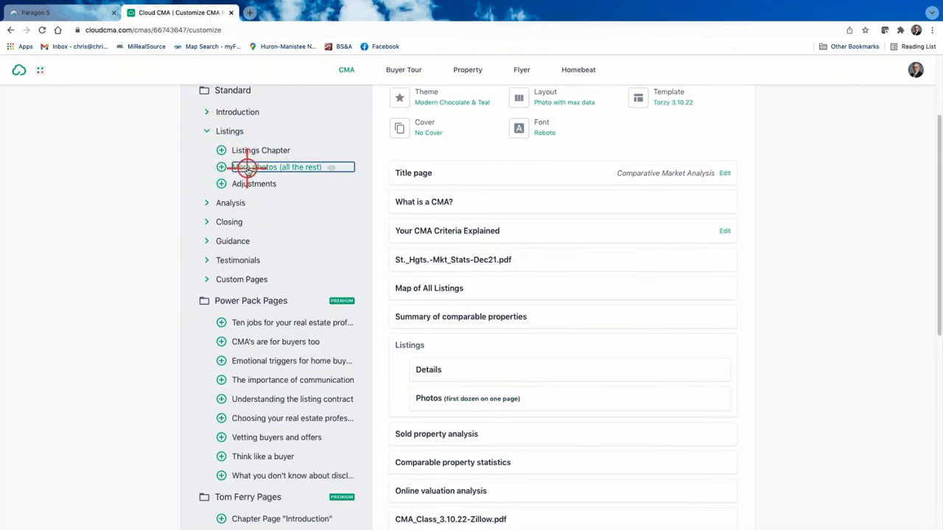
click(467, 296)
click(539, 271)
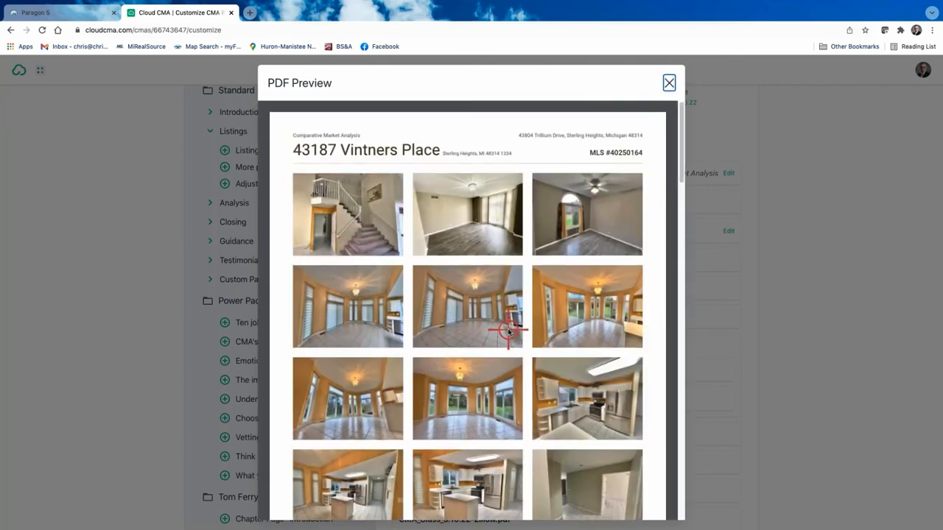
scroll(508, 331, down, 1)
scroll(508, 331, down, 10)
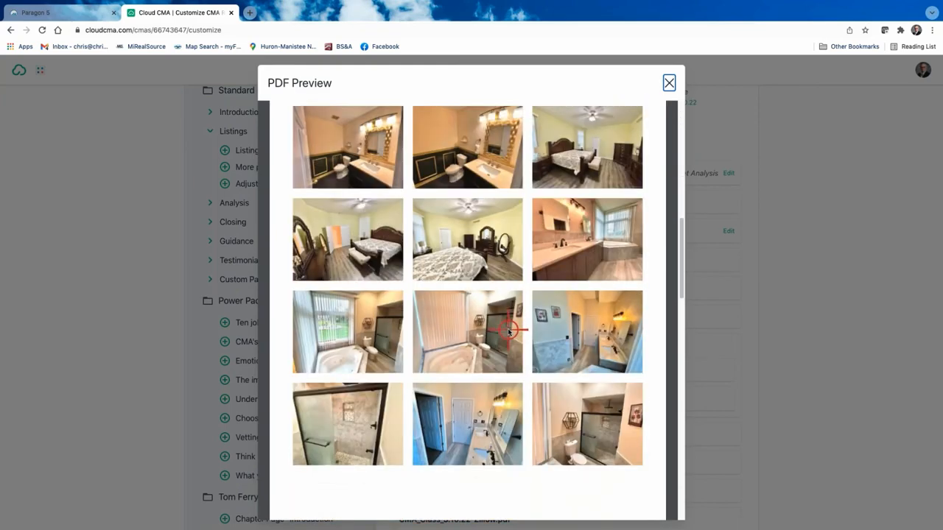
scroll(508, 331, down, 15)
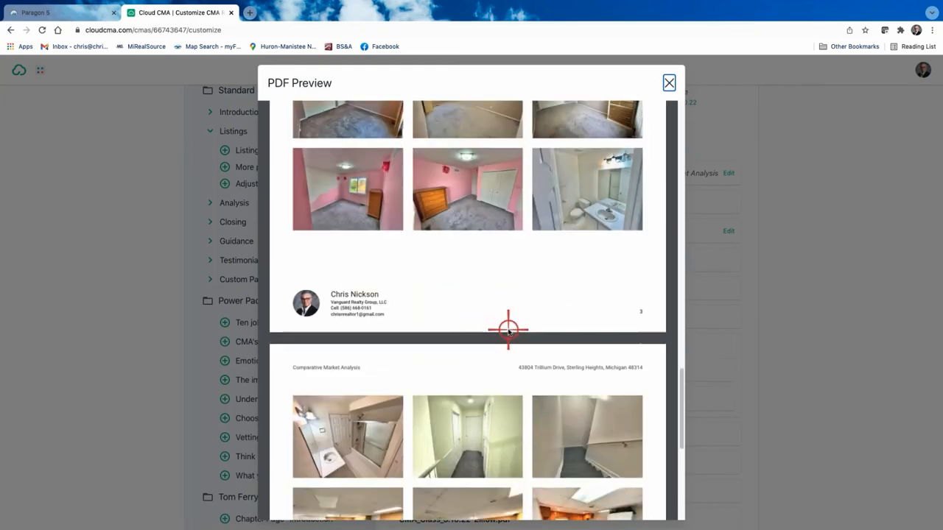
scroll(509, 331, up, 4)
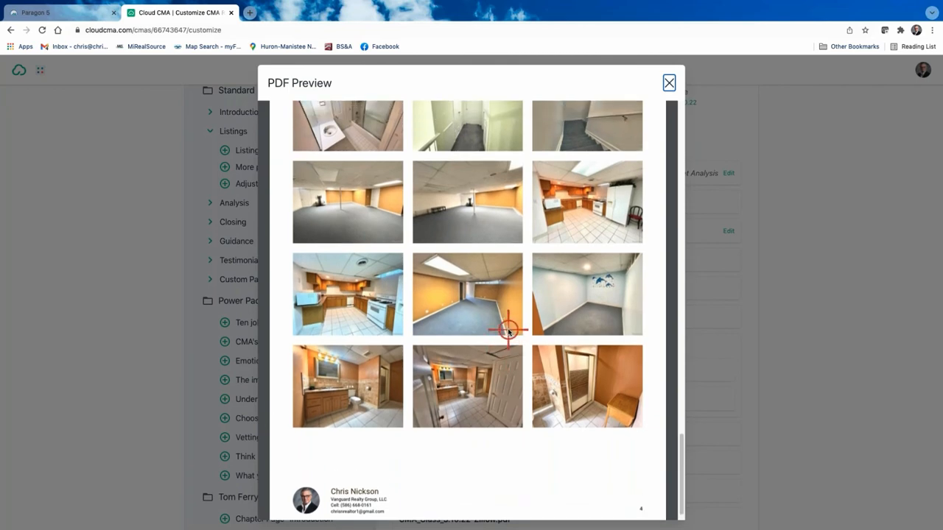
scroll(508, 332, up, 15)
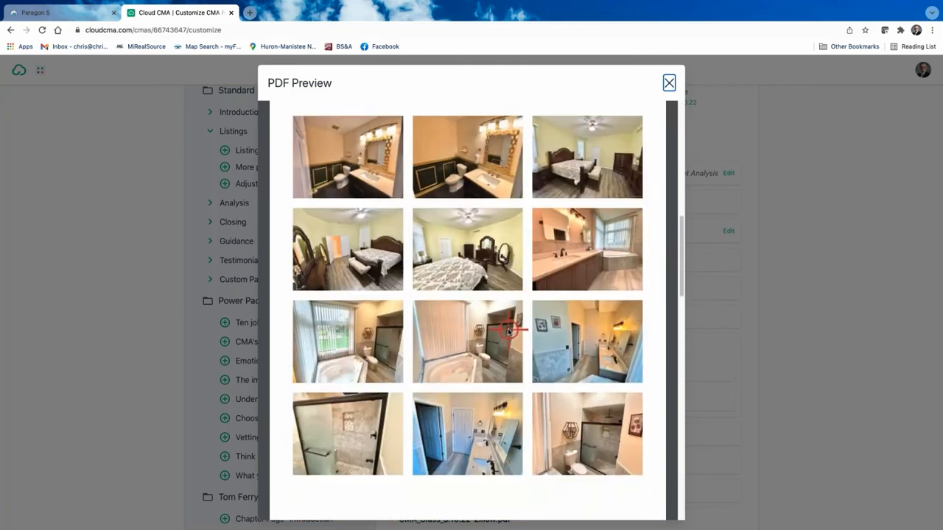
click(668, 81)
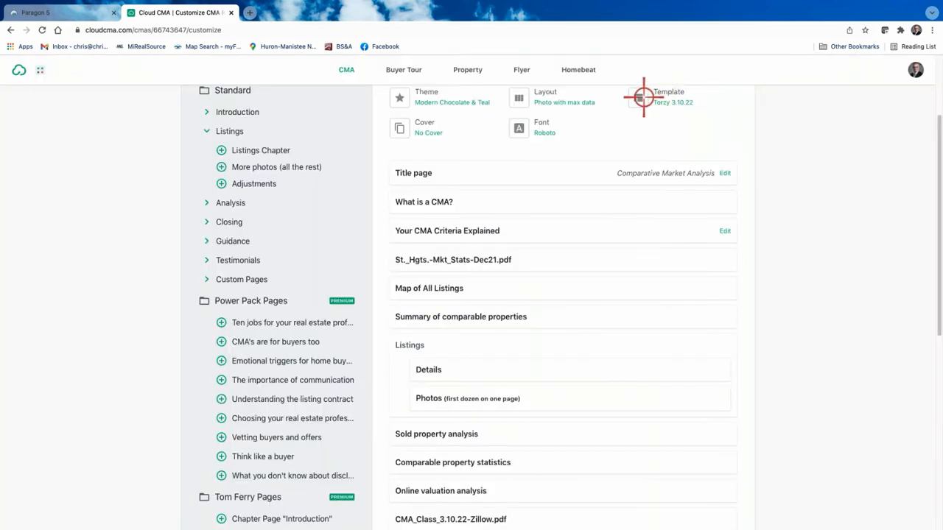
scroll(554, 253, up, 3)
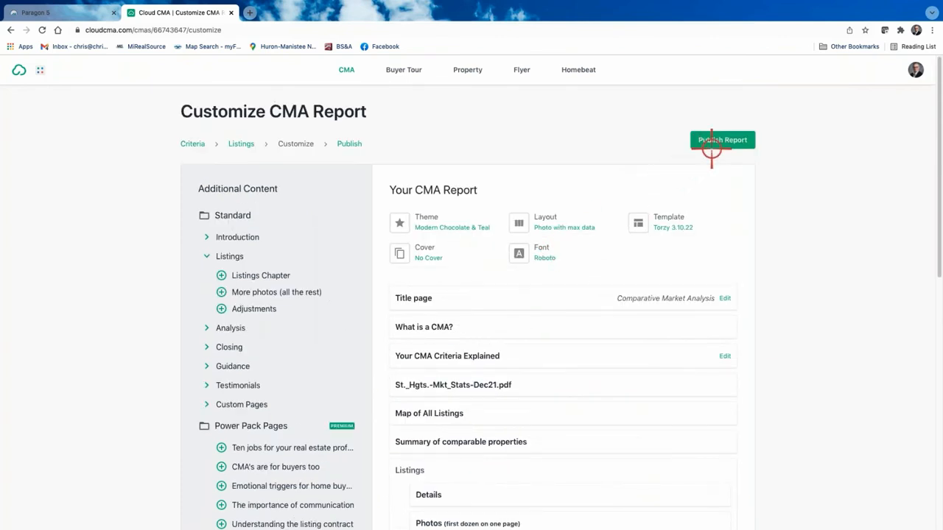
Republish the report, open its 26-page PDF, and come back to the Publish CMA page.
click(722, 140)
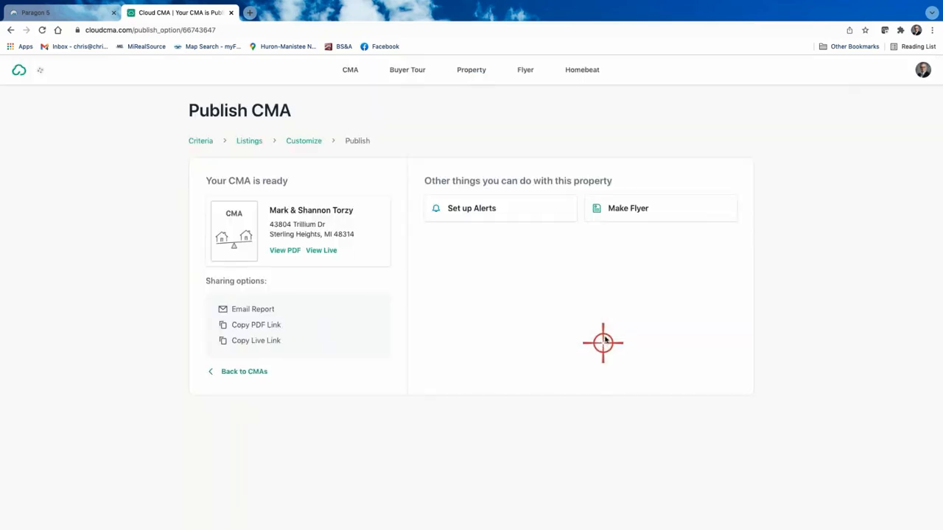
click(285, 251)
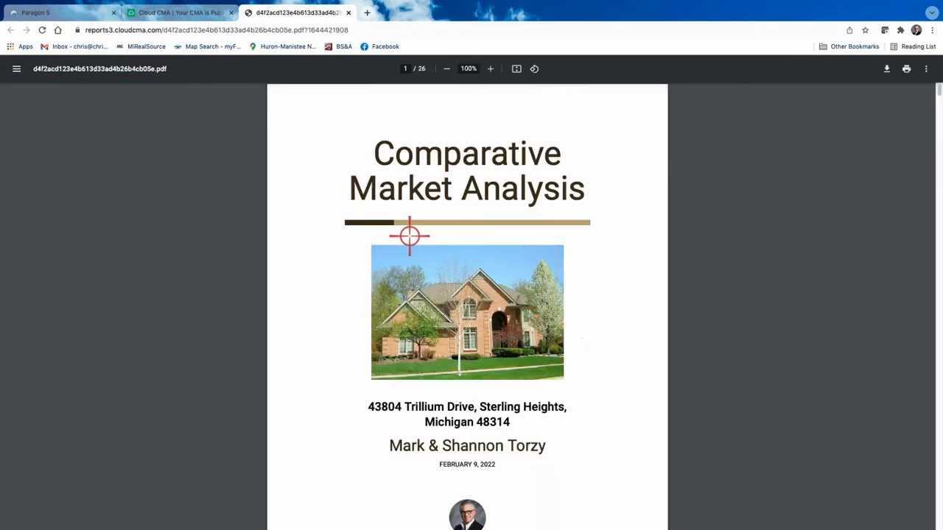
click(208, 13)
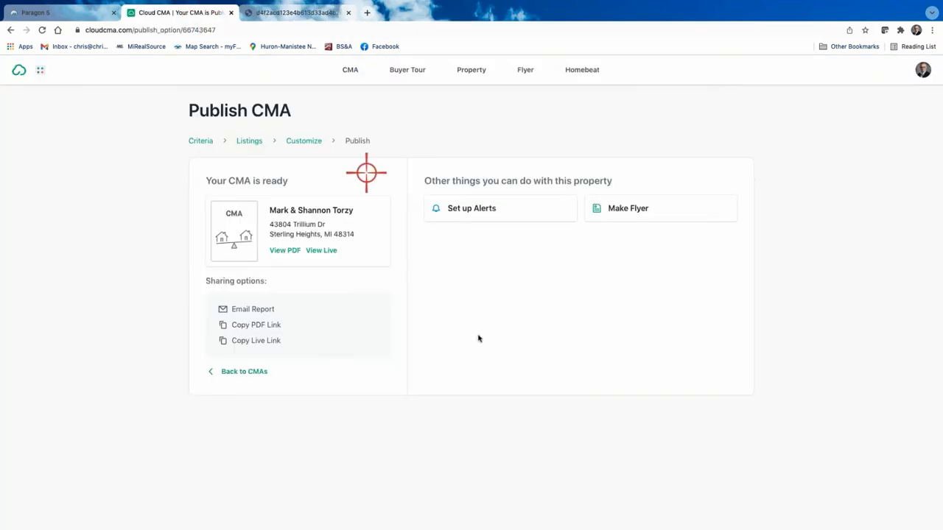
Back on the Customize page, add More photos (all the rest) under Listings after Photos.
click(305, 142)
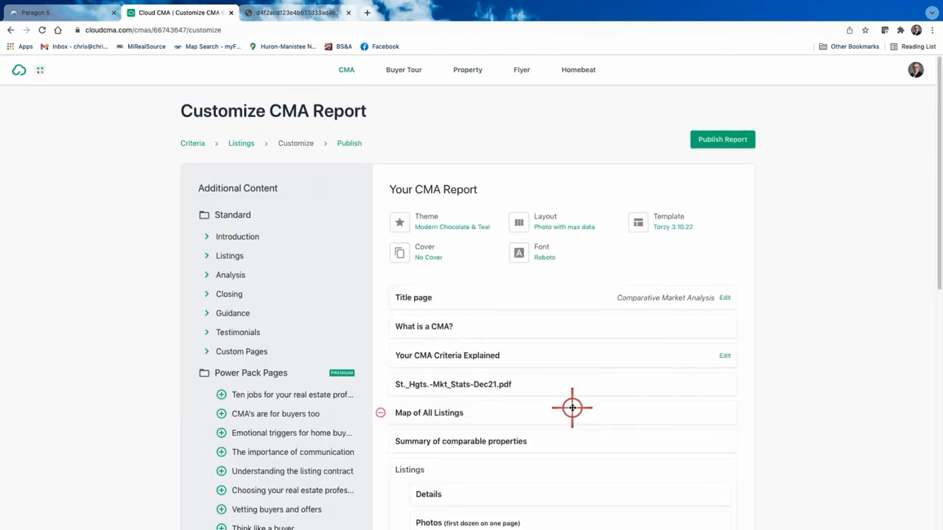
scroll(571, 408, down, 2)
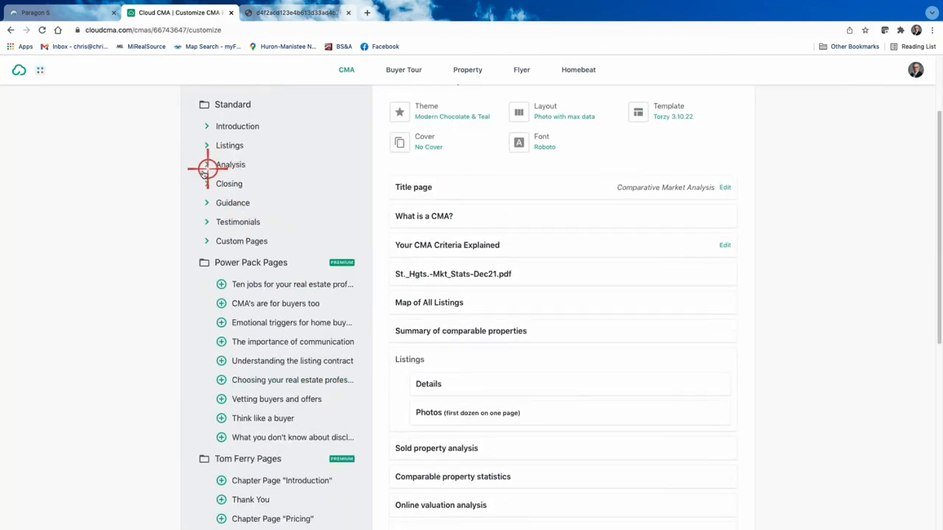
click(206, 145)
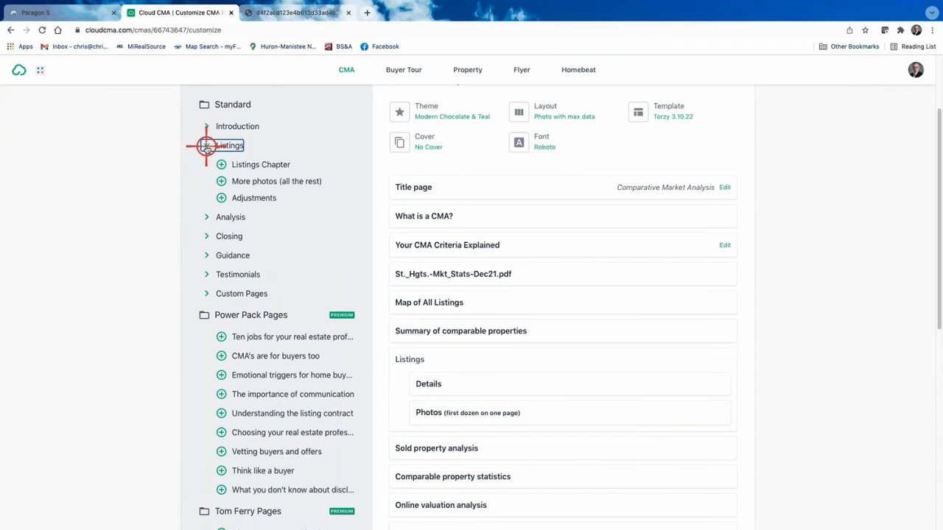
click(221, 180)
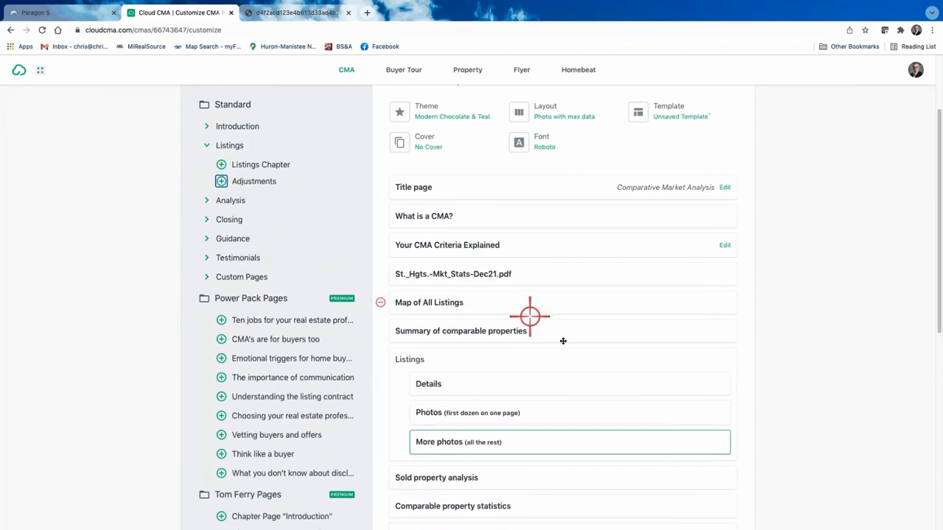
scroll(472, 346, down, 1)
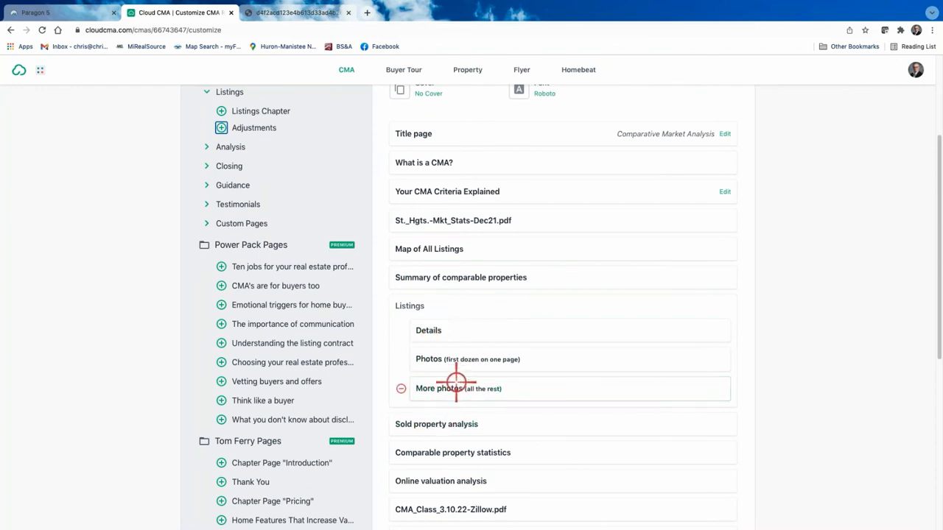
scroll(564, 347, up, 2)
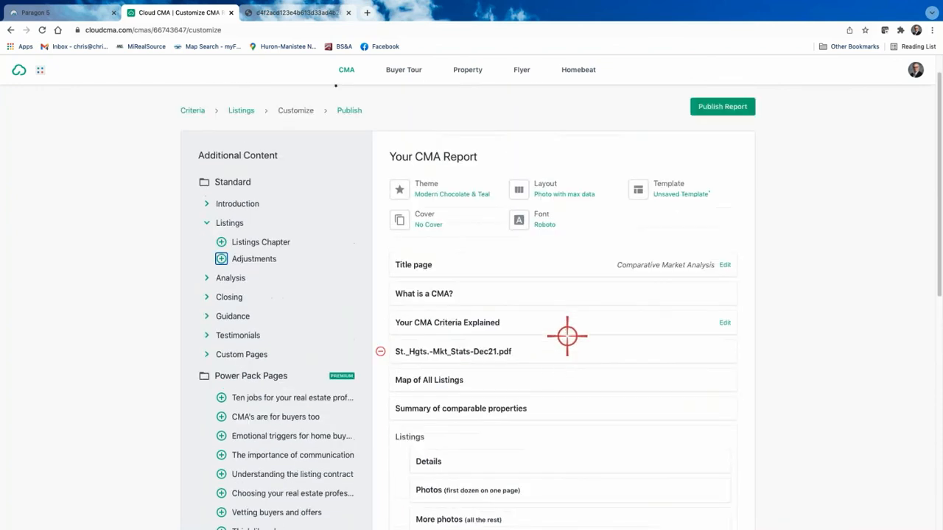
Republish the report with the added photos page and view the updated PDF.
click(715, 106)
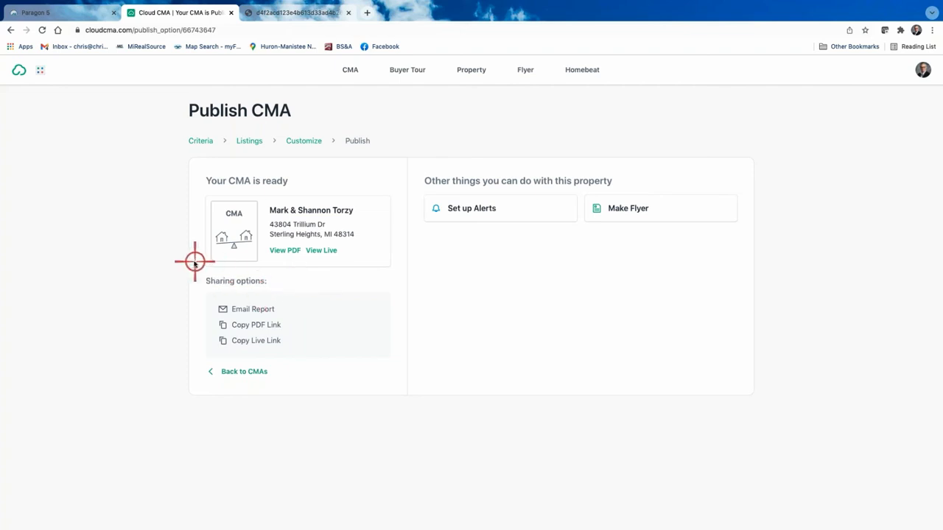
click(286, 250)
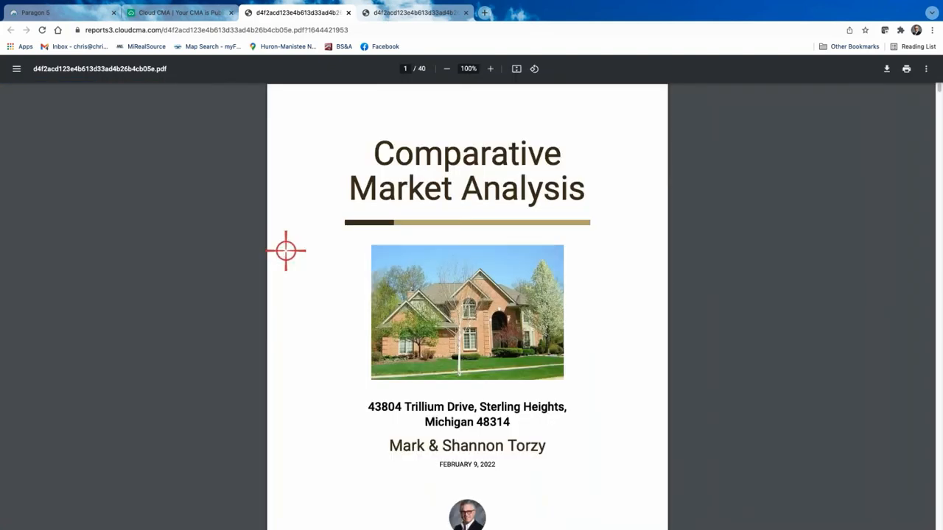
scroll(494, 283, down, 1)
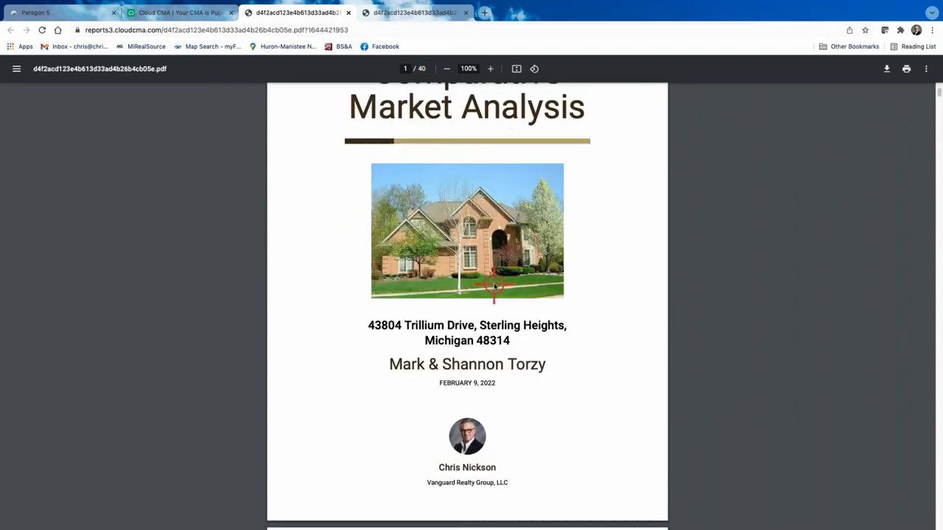
scroll(494, 283, down, 20)
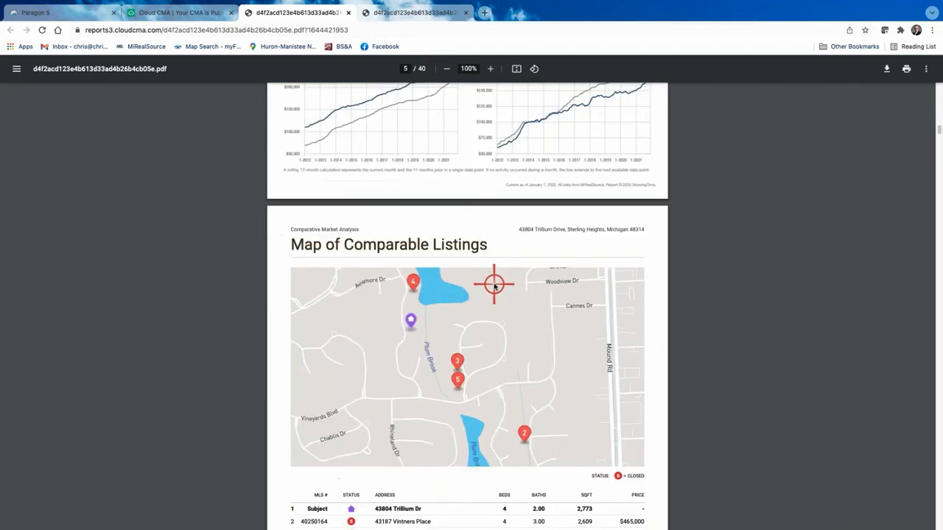
scroll(493, 285, down, 20)
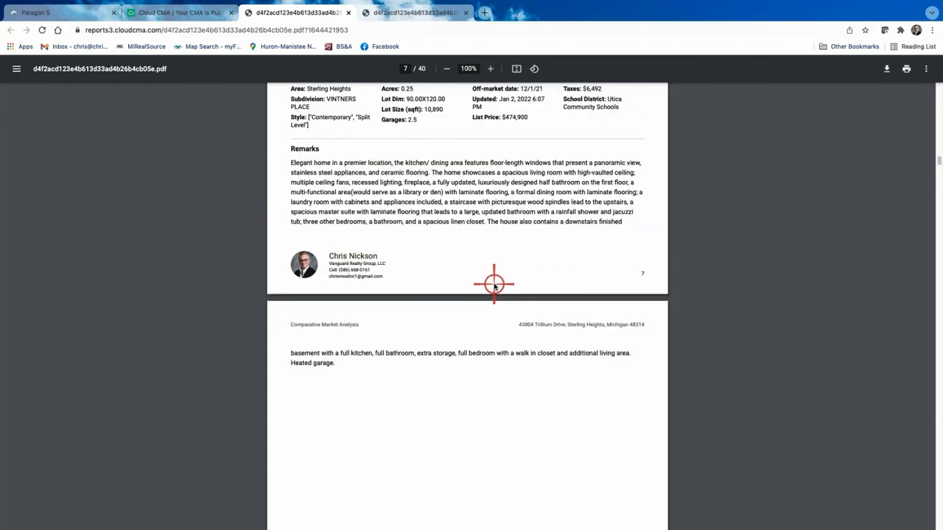
scroll(493, 286, down, 10)
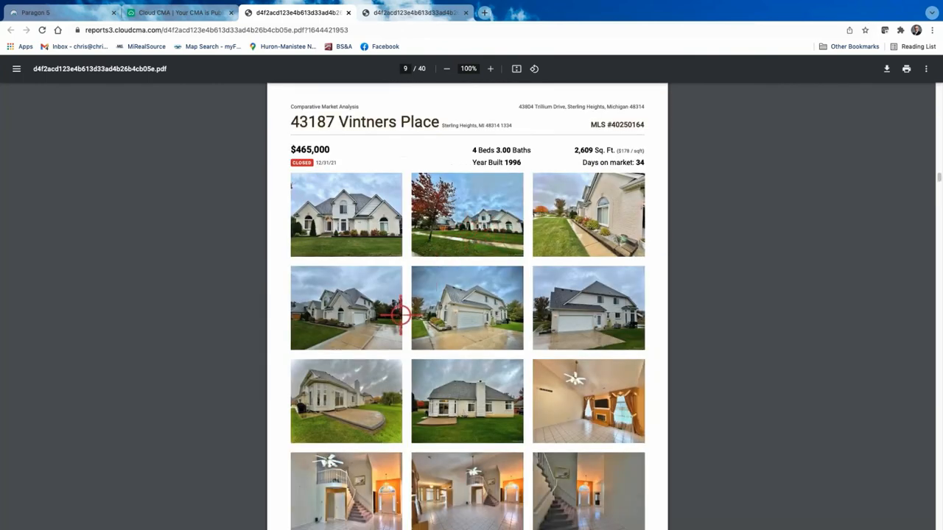
scroll(541, 313, down, 5)
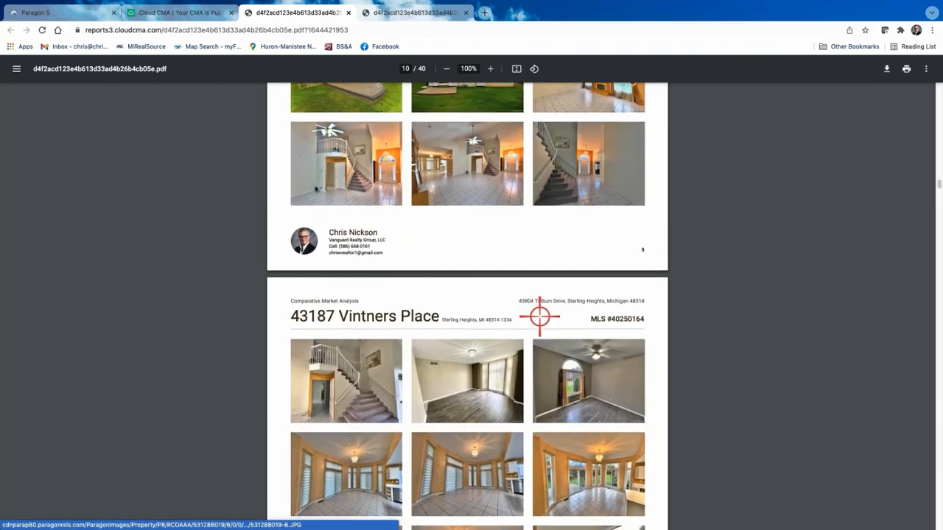
scroll(539, 316, down, 5)
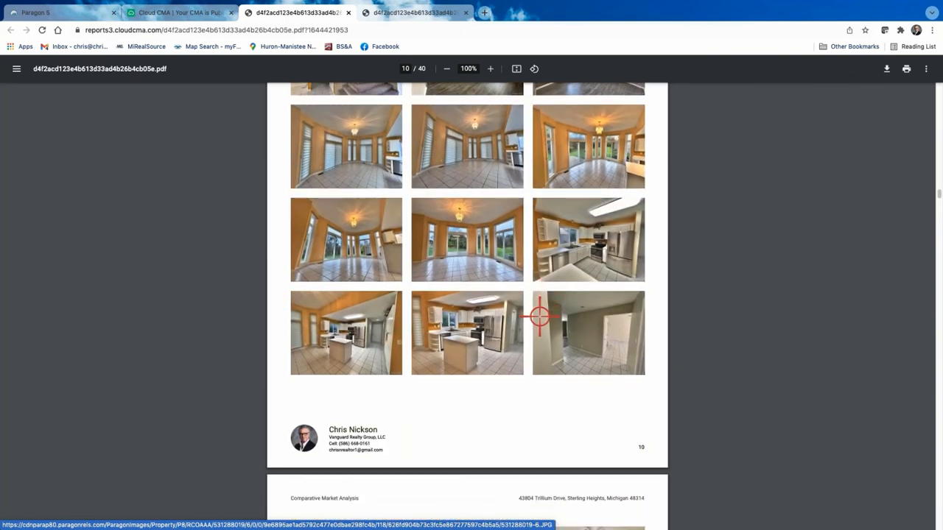
scroll(539, 316, down, 6)
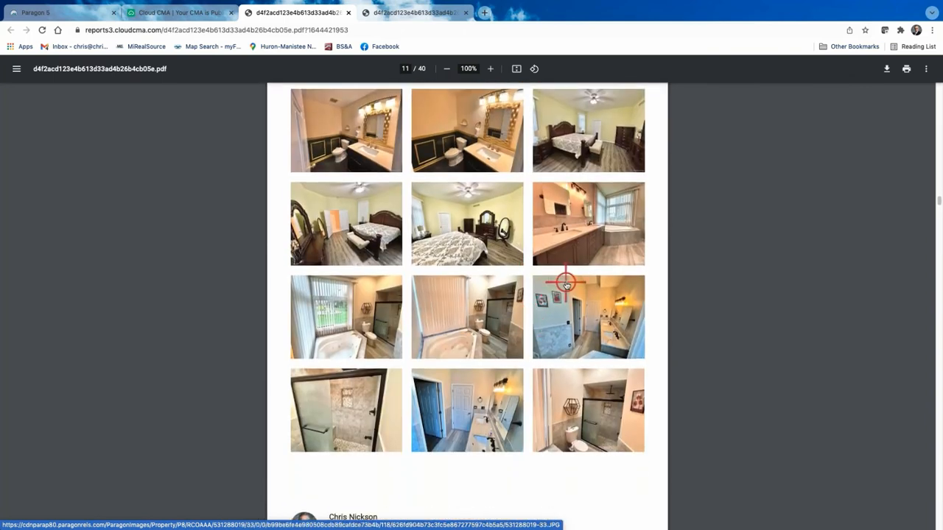
scroll(501, 337, up, 2)
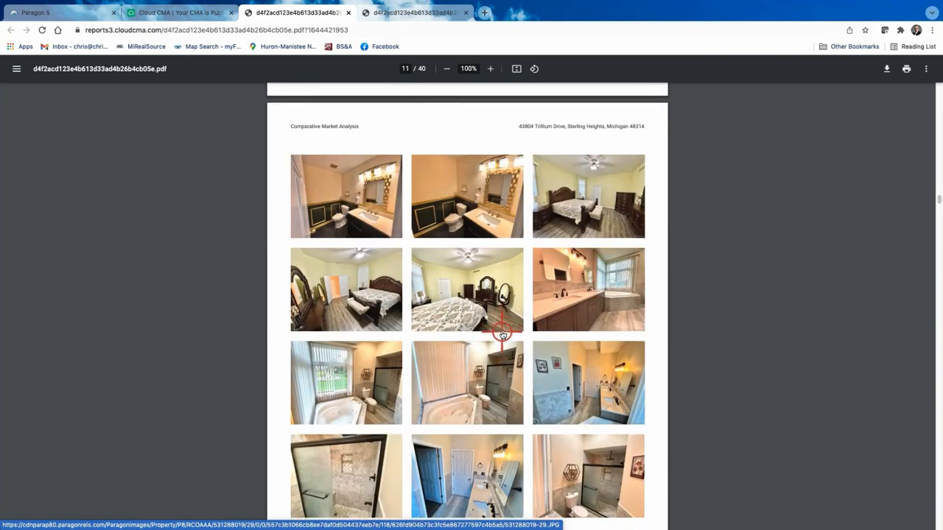
scroll(502, 335, down, 1)
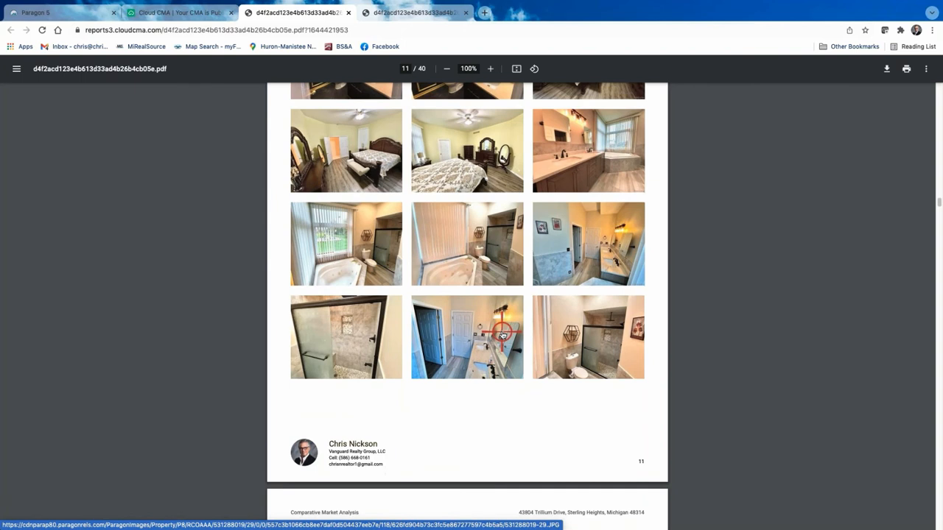
scroll(501, 336, down, 2)
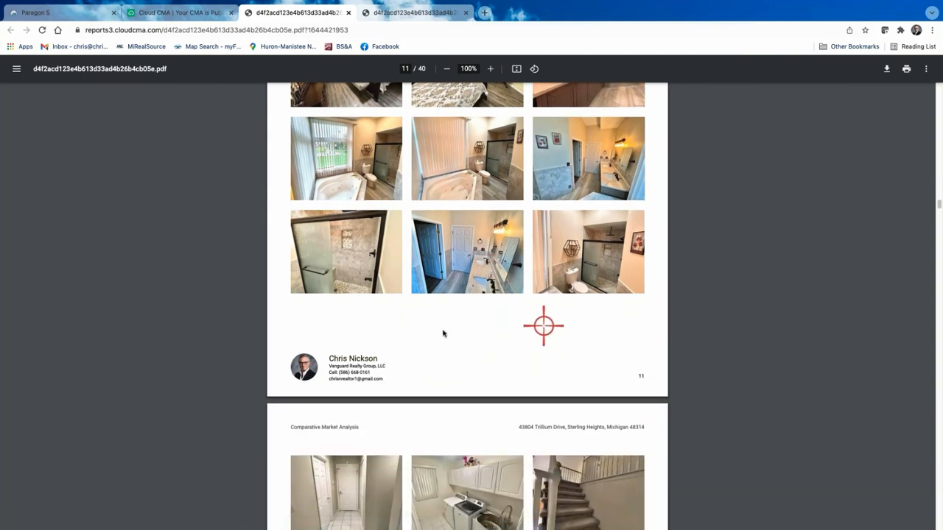
scroll(450, 339, down, 9)
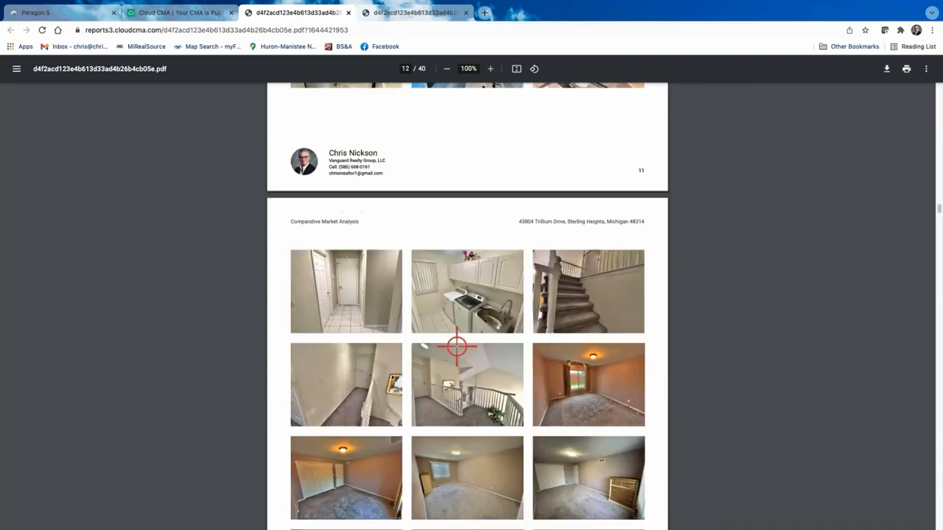
scroll(457, 347, down, 19)
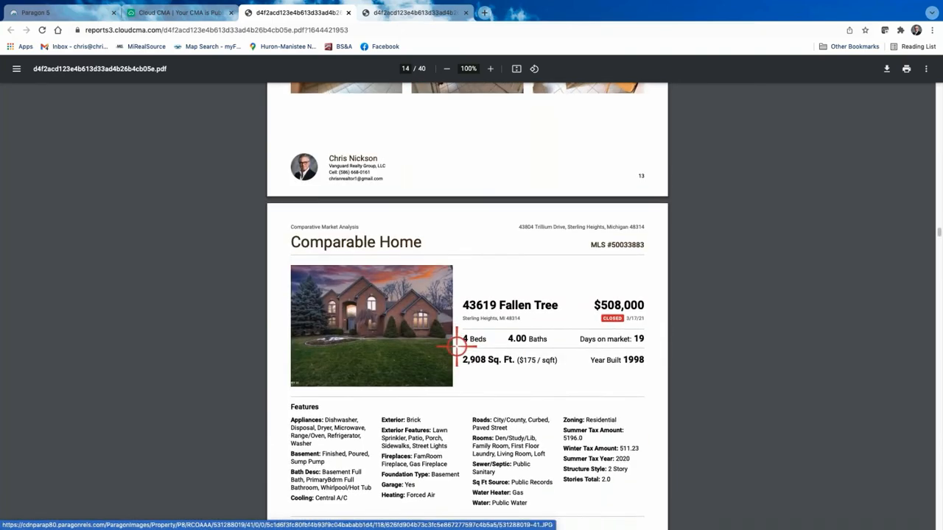
scroll(457, 347, down, 11)
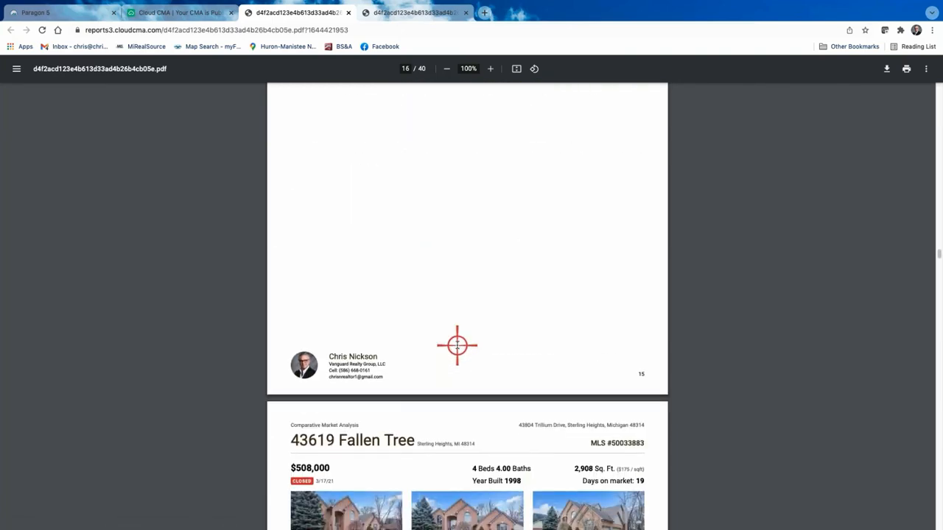
scroll(457, 346, down, 4)
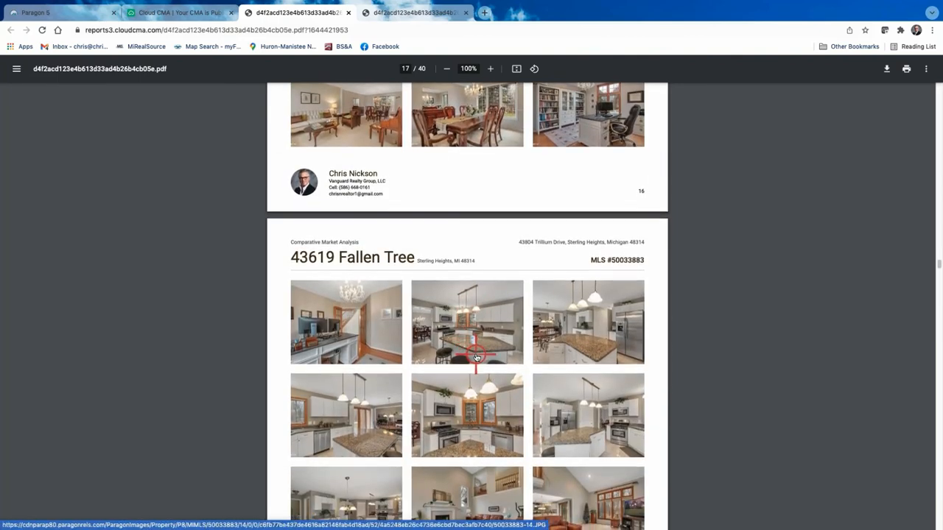
scroll(536, 327, down, 1)
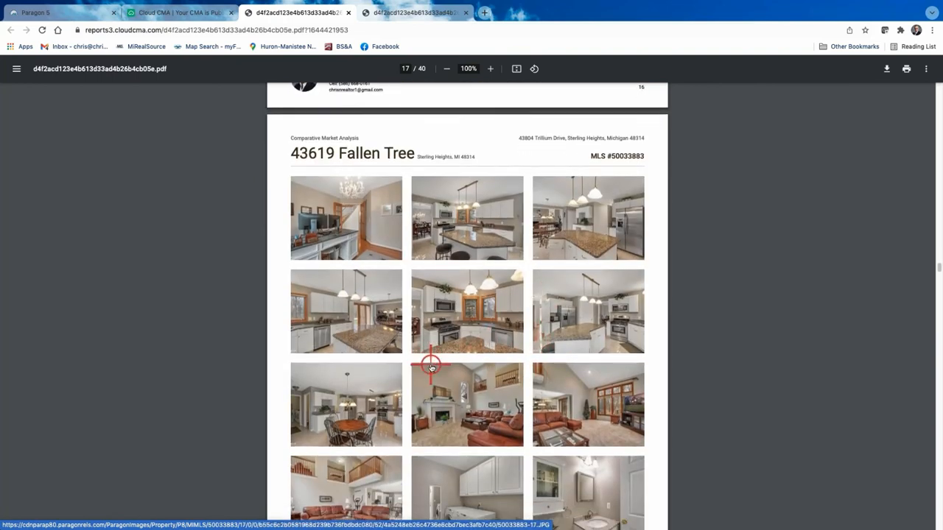
scroll(431, 367, down, 3)
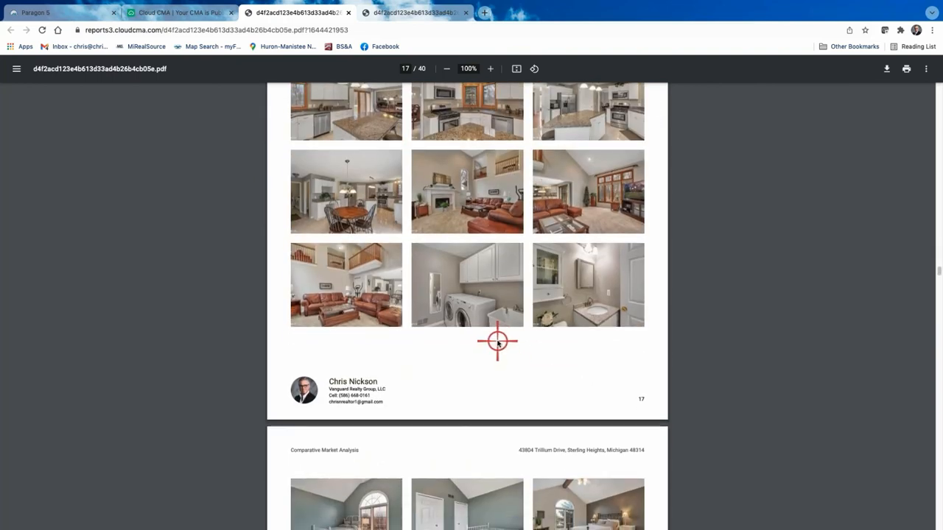
scroll(497, 343, down, 8)
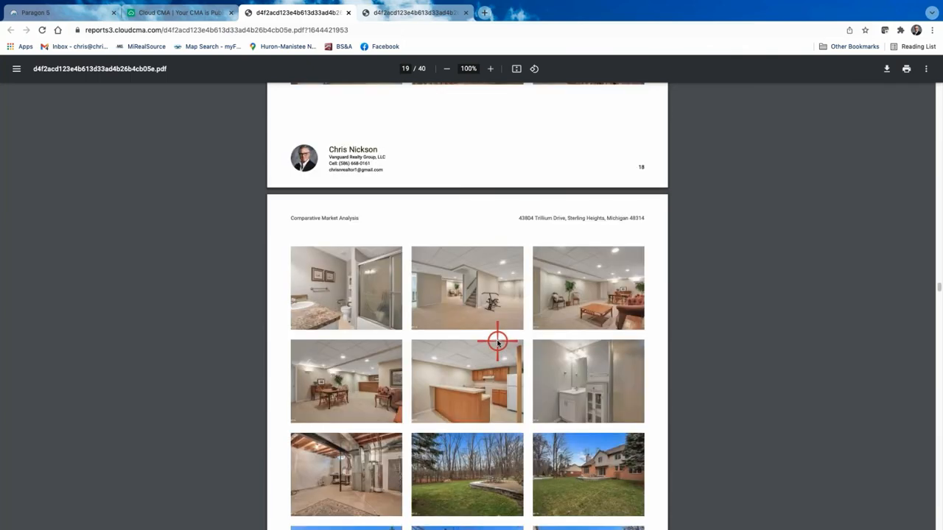
scroll(520, 347, down, 1)
scroll(519, 347, down, 7)
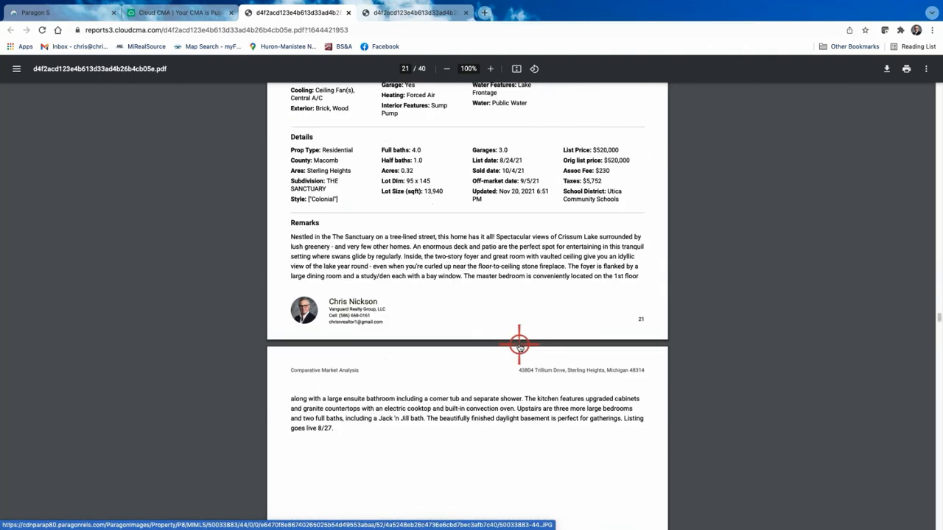
scroll(520, 347, down, 7)
scroll(519, 347, down, 7)
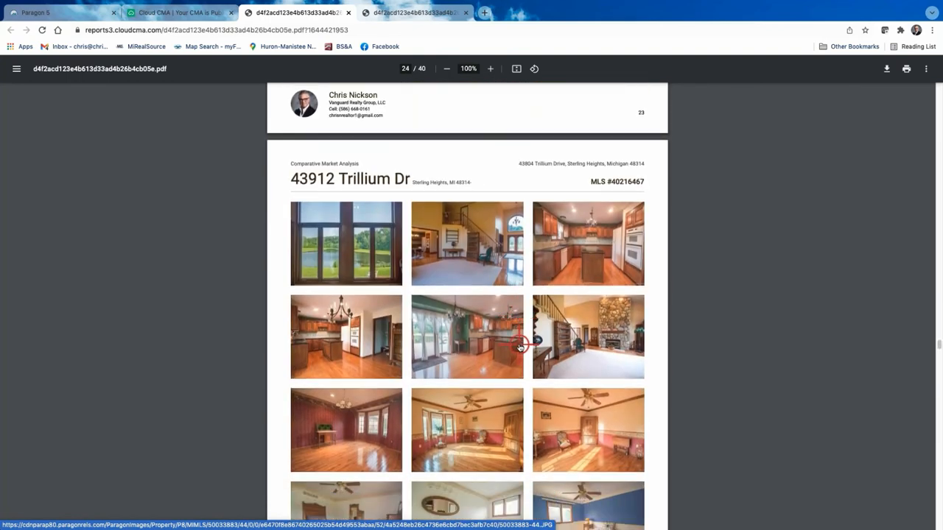
scroll(520, 347, down, 1)
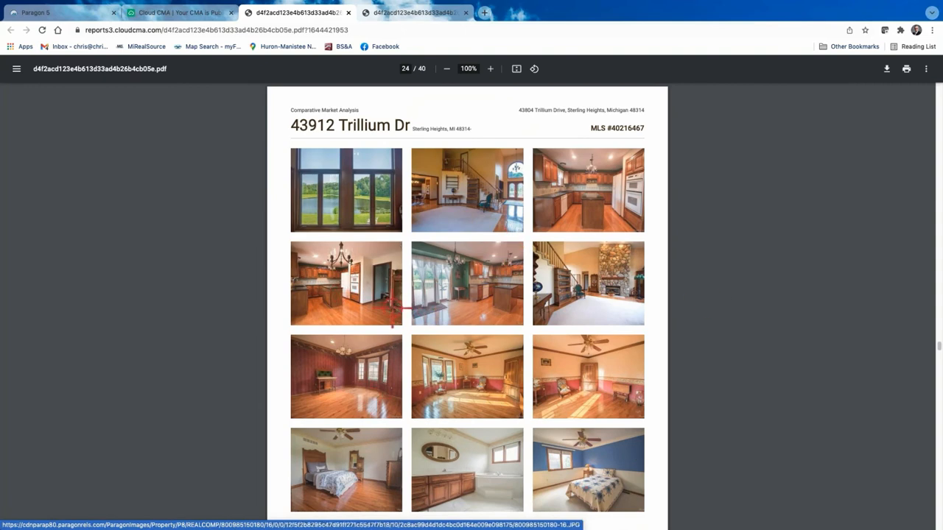
scroll(508, 352, down, 3)
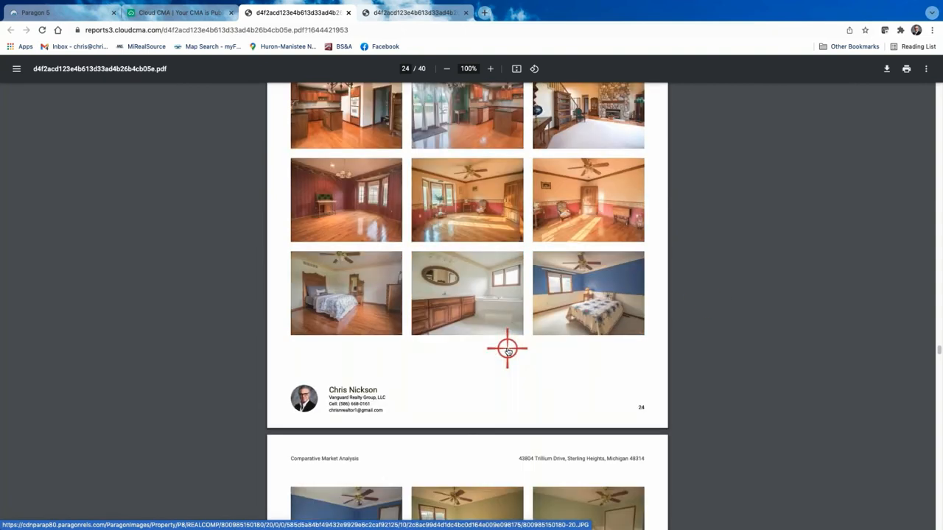
scroll(507, 351, down, 7)
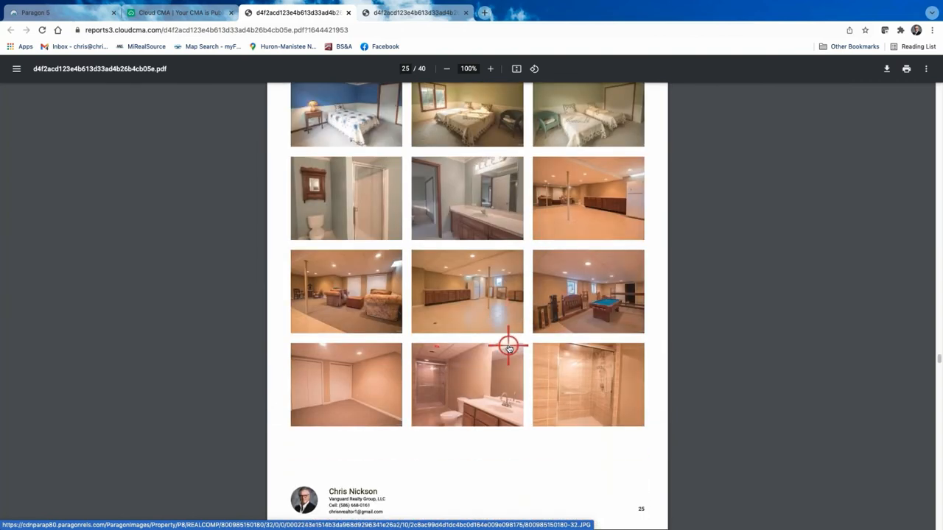
scroll(508, 347, down, 10)
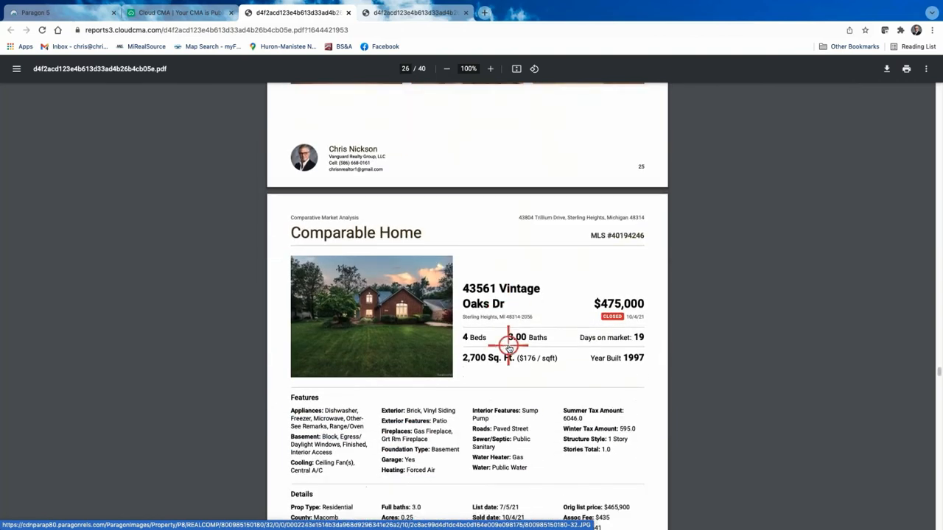
scroll(508, 348, down, 8)
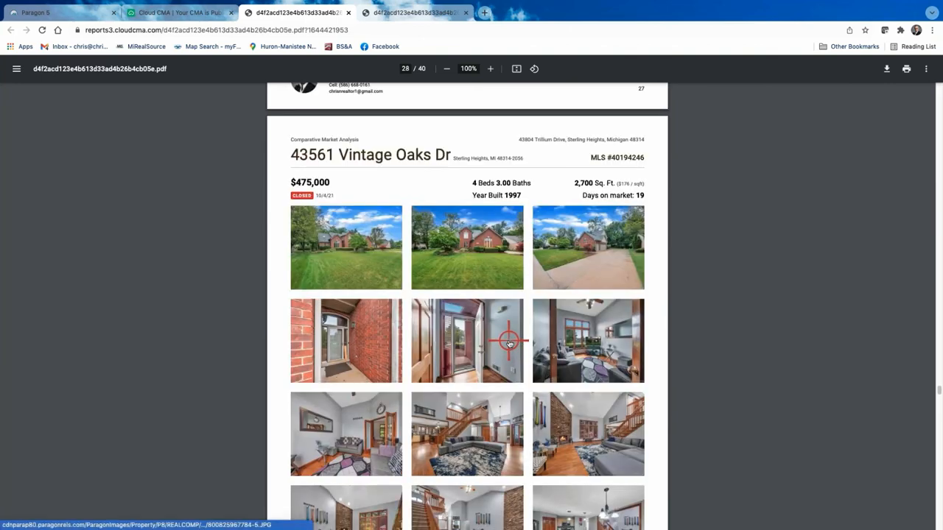
scroll(508, 343, up, 10)
scroll(507, 340, up, 20)
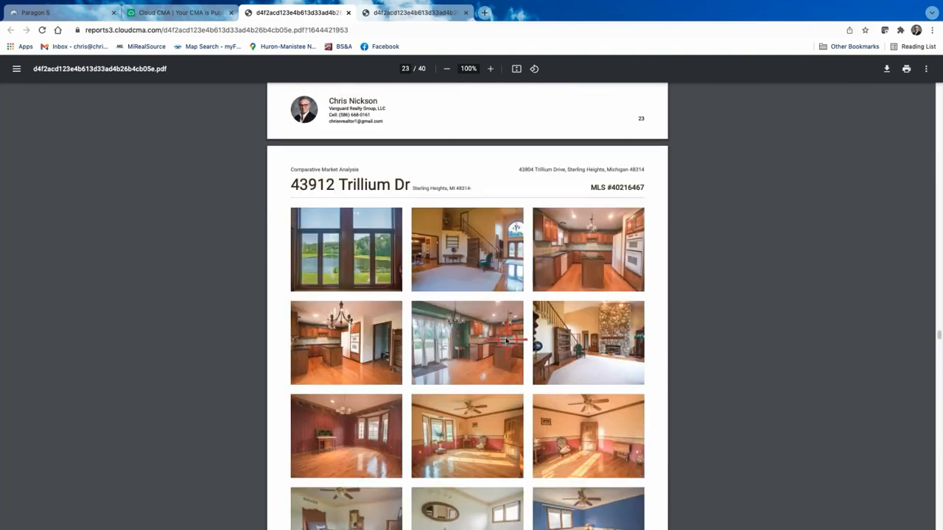
scroll(503, 337, up, 20)
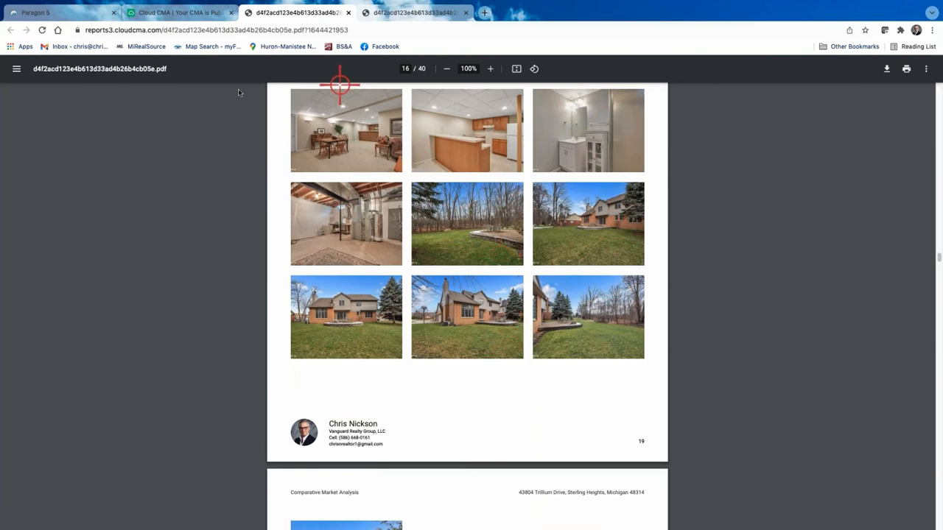
Back on the Customize page, remove the More photos and Photos pages from Listings.
click(182, 14)
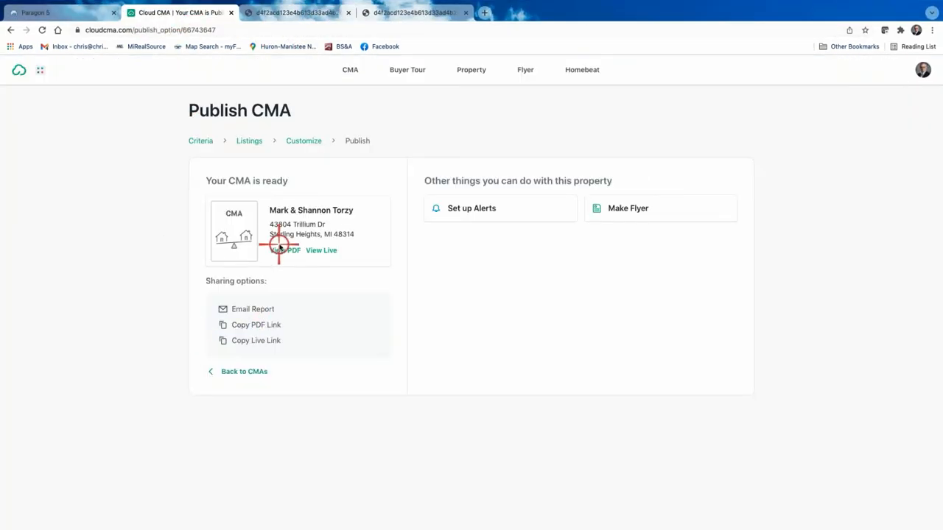
click(298, 142)
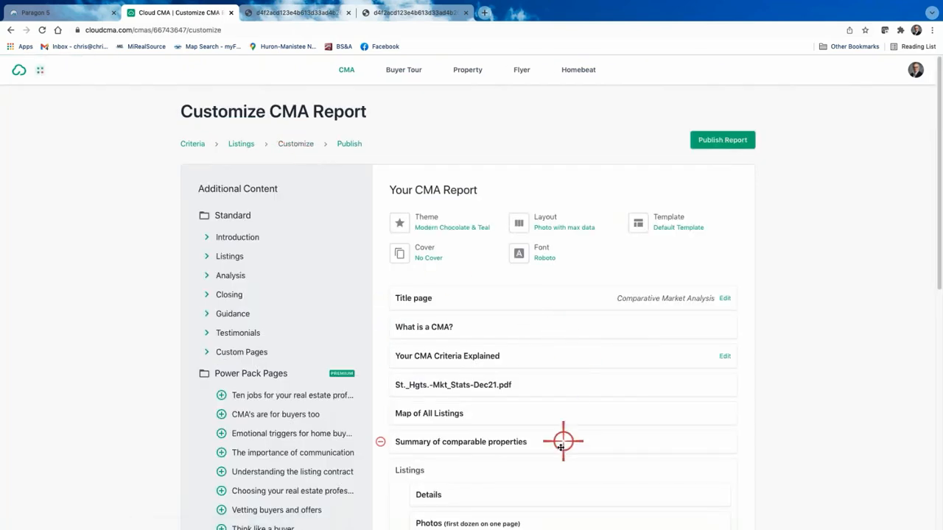
scroll(546, 430, down, 1)
scroll(546, 431, down, 3)
scroll(428, 286, up, 3)
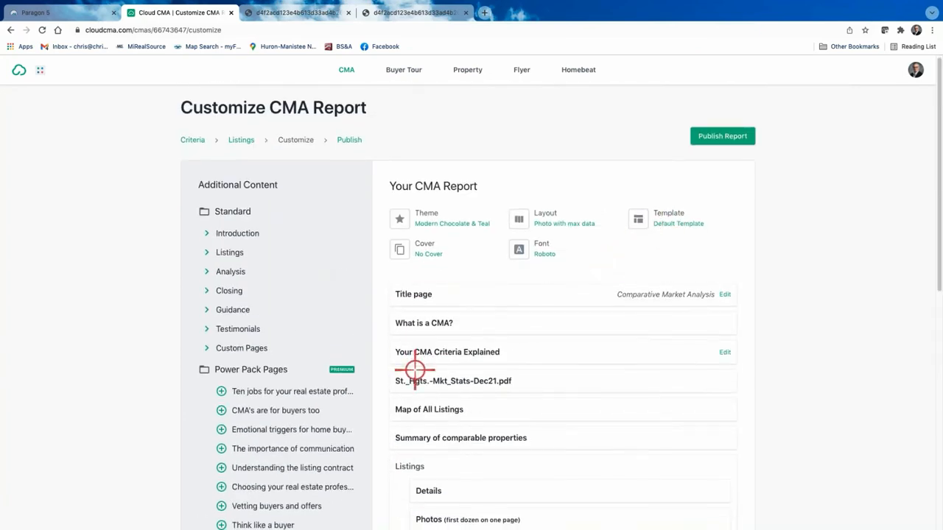
scroll(409, 383, down, 2)
click(399, 406)
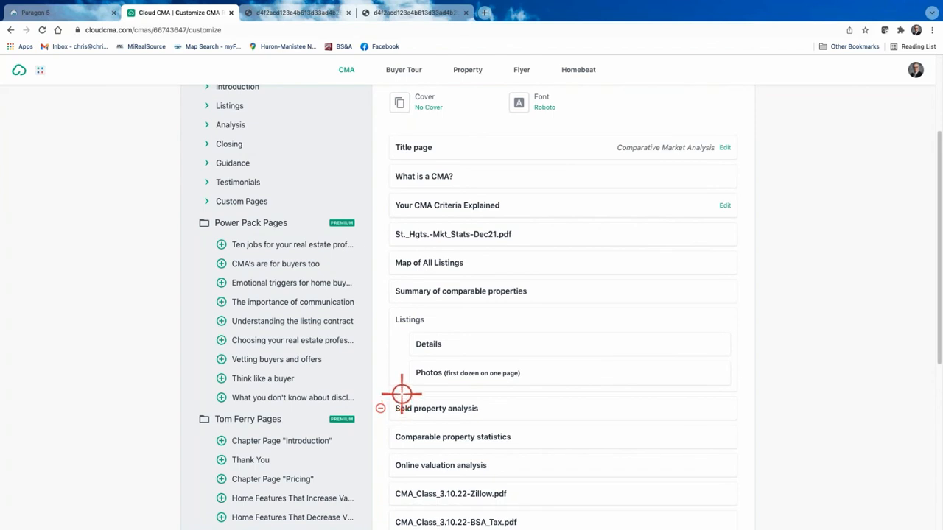
click(404, 375)
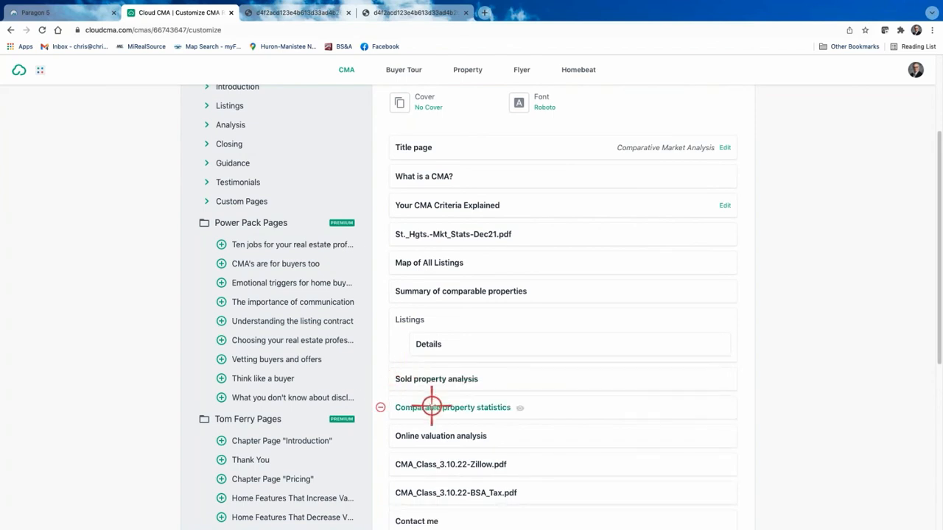
Switch the report layout to Four column comparison and publish the report.
scroll(592, 362, up, 1)
scroll(590, 363, up, 3)
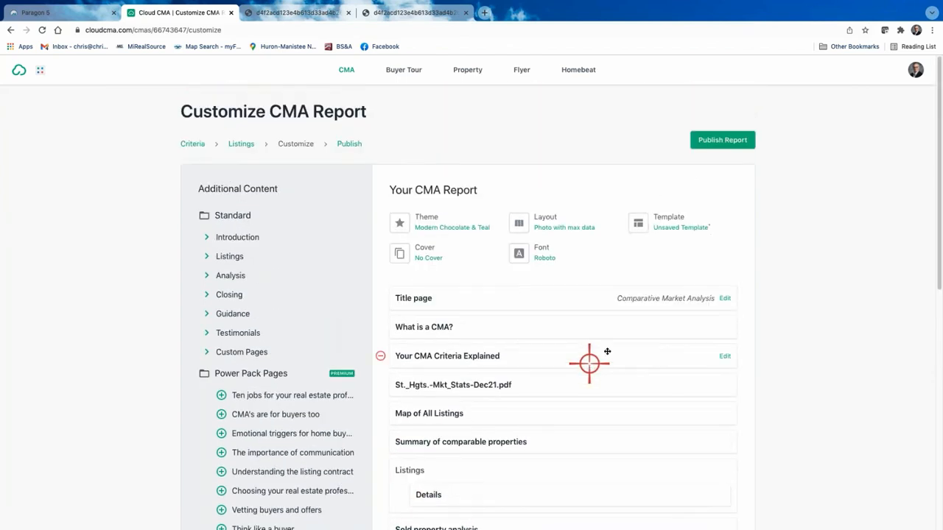
click(554, 218)
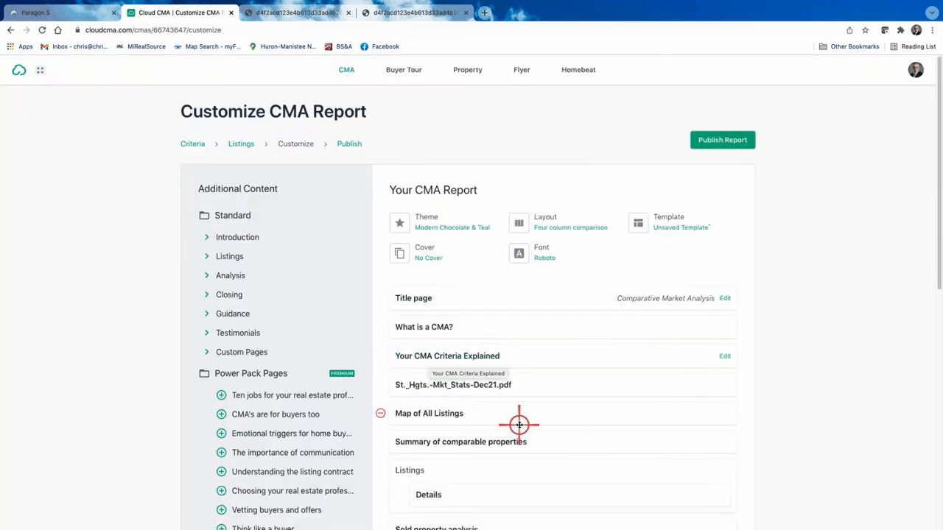
scroll(519, 425, down, 1)
scroll(643, 234, up, 1)
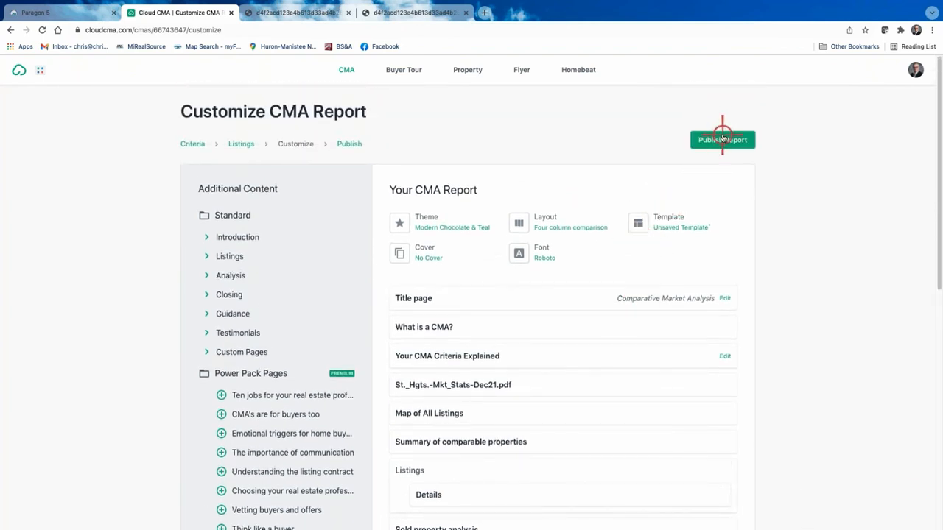
click(723, 139)
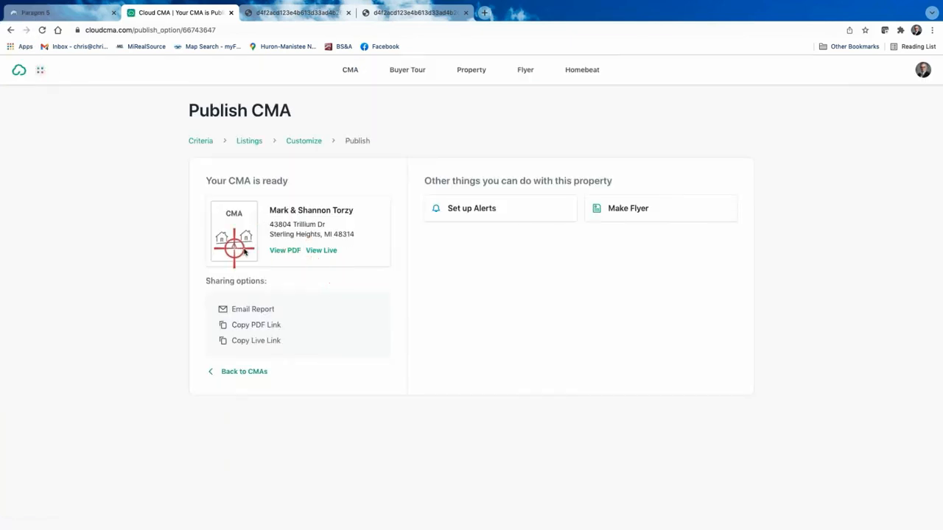
Open the 16-page PDF and review its four-column Comparable Properties grids and the five-home comparables map.
click(279, 251)
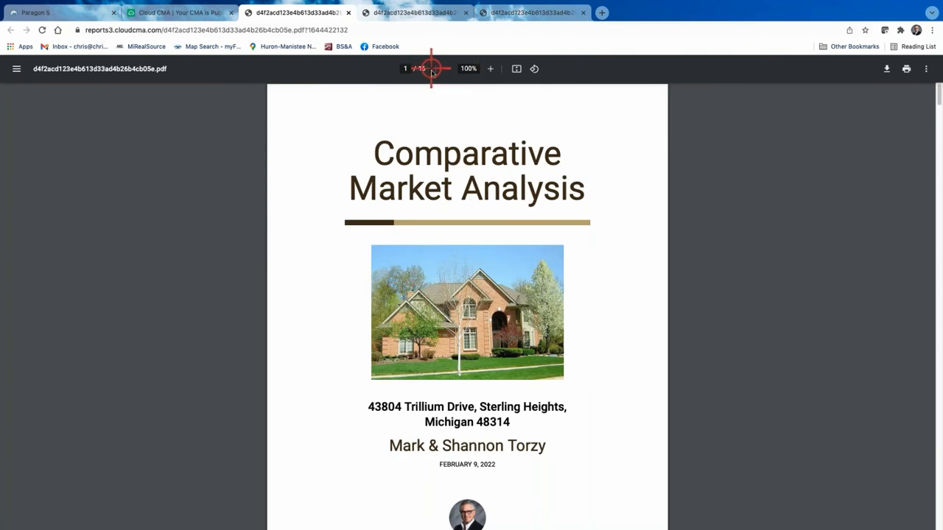
scroll(588, 402, down, 5)
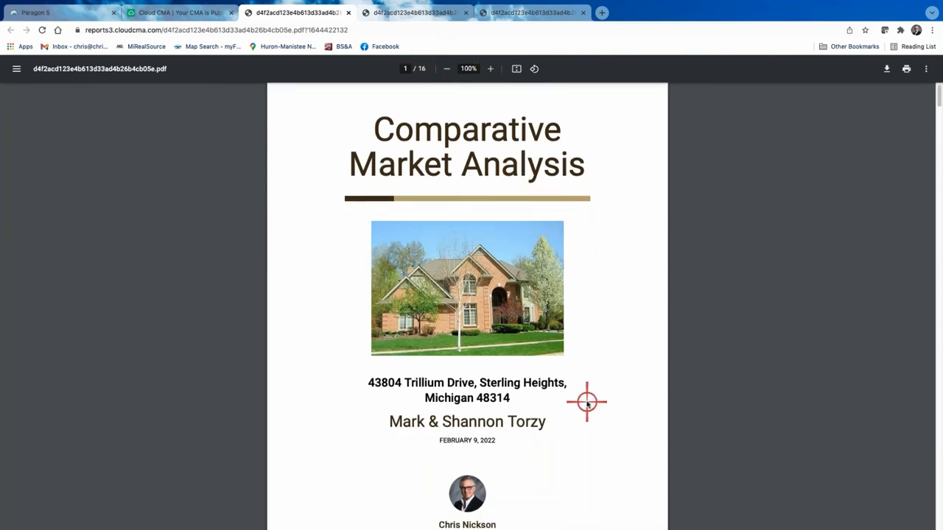
scroll(588, 401, down, 15)
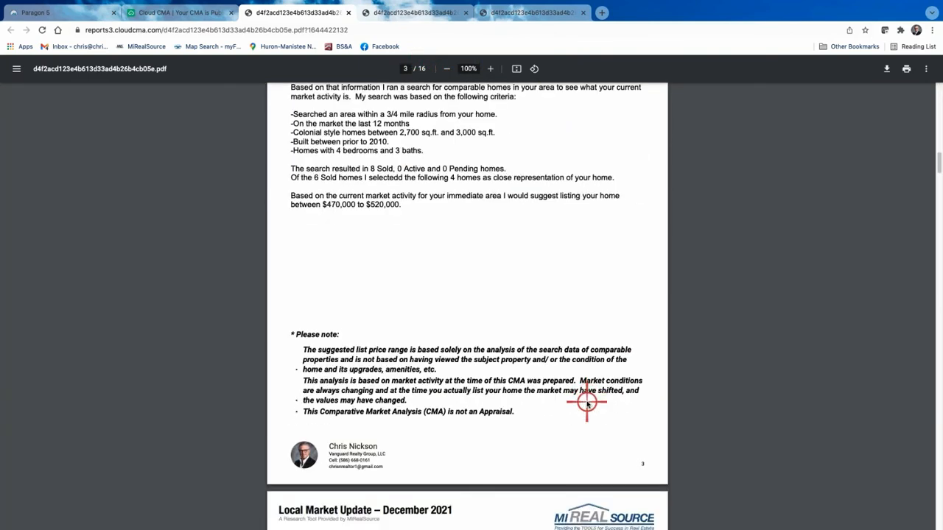
scroll(587, 402, down, 15)
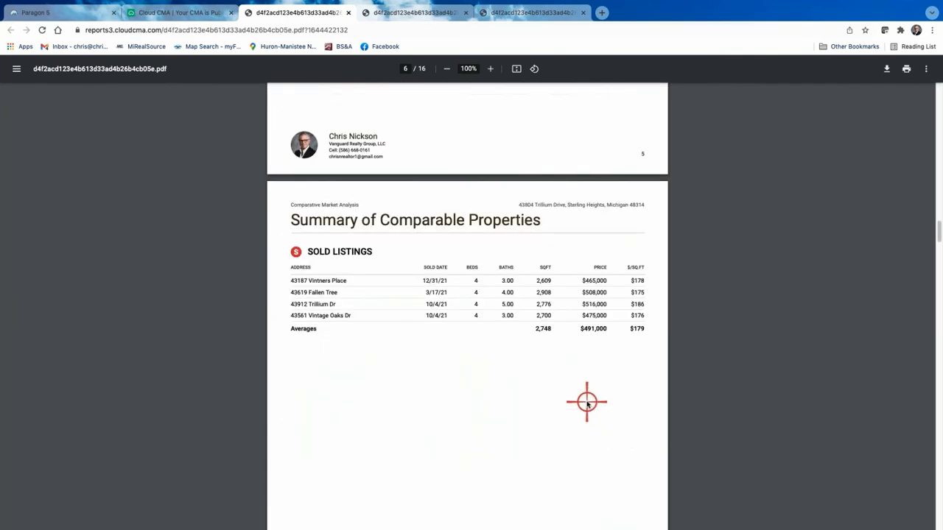
scroll(587, 401, down, 2)
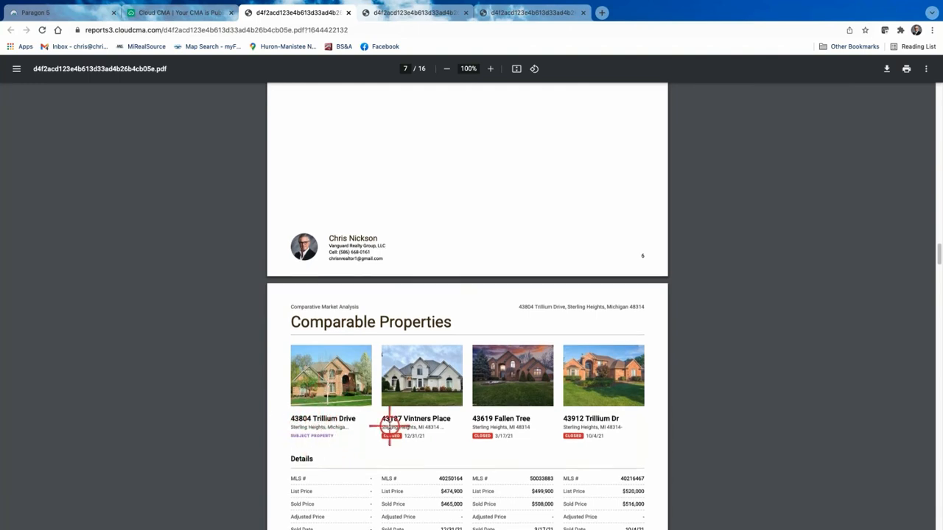
scroll(389, 423, down, 3)
scroll(457, 356, down, 3)
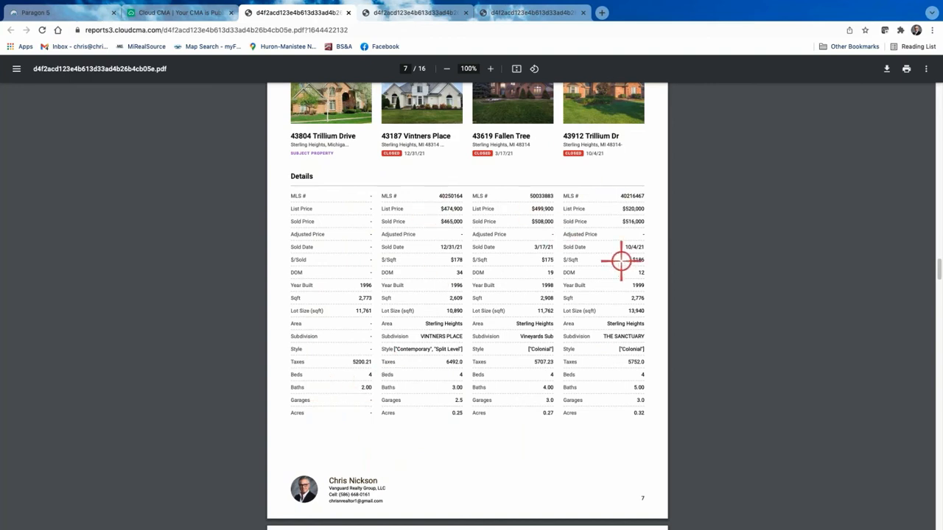
scroll(541, 362, up, 1)
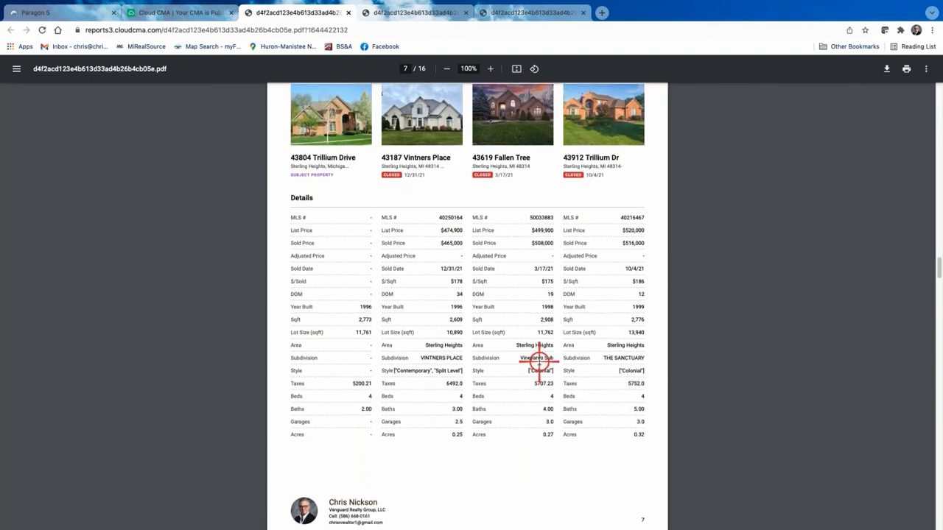
scroll(539, 361, down, 5)
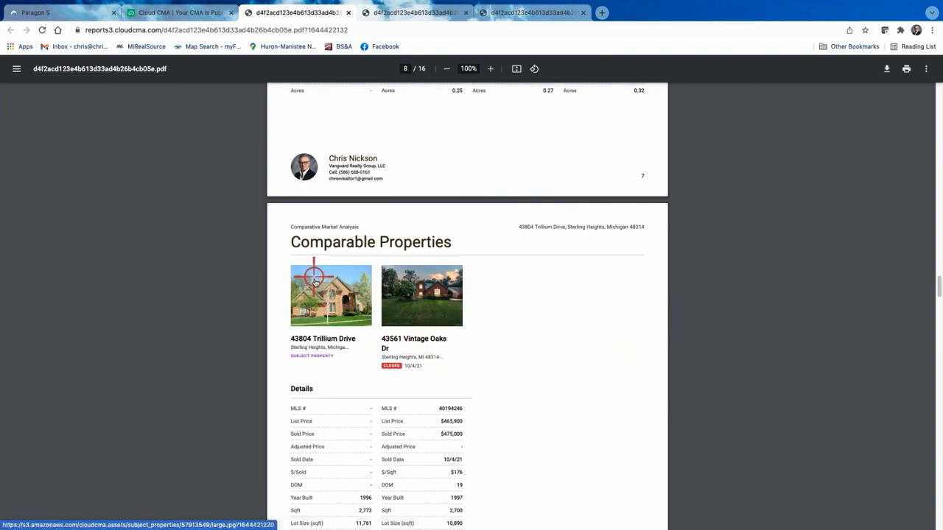
scroll(318, 288, up, 7)
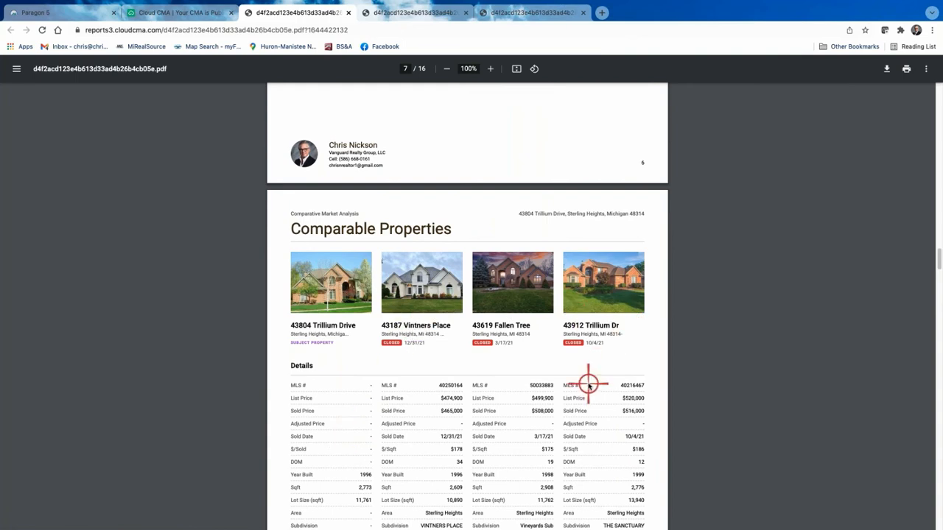
scroll(589, 384, down, 7)
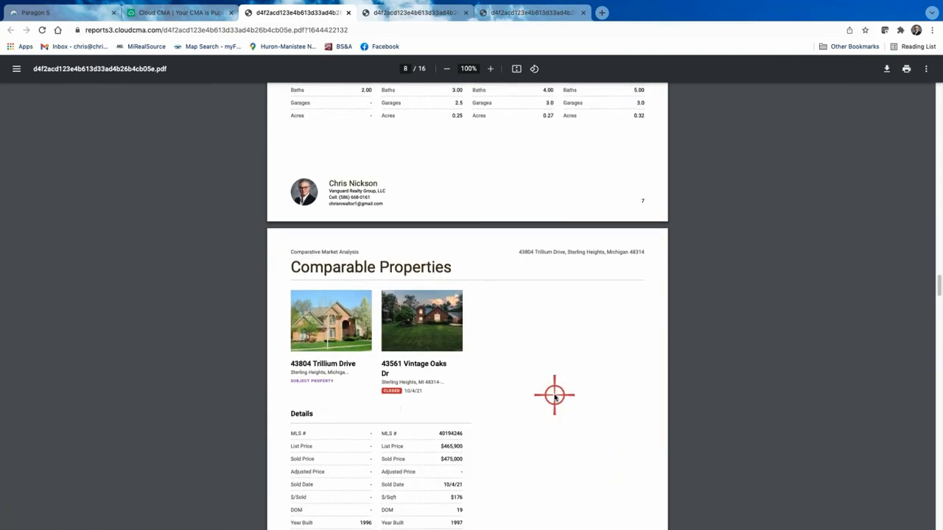
scroll(554, 396, down, 2)
scroll(562, 353, down, 2)
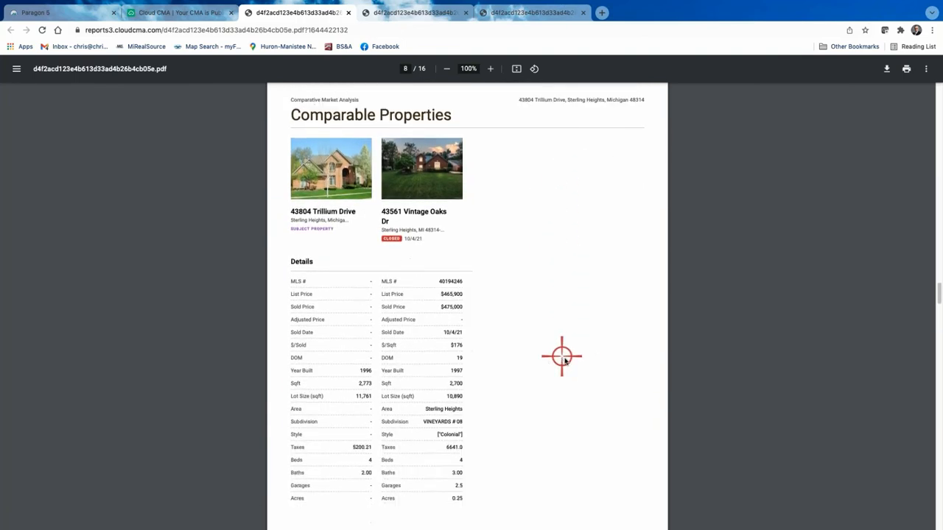
scroll(563, 379, down, 4)
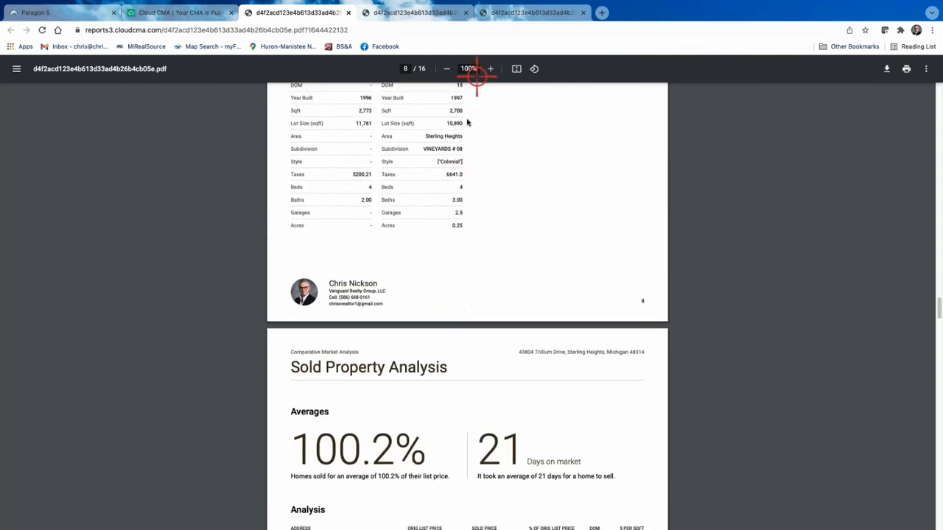
scroll(439, 211, up, 10)
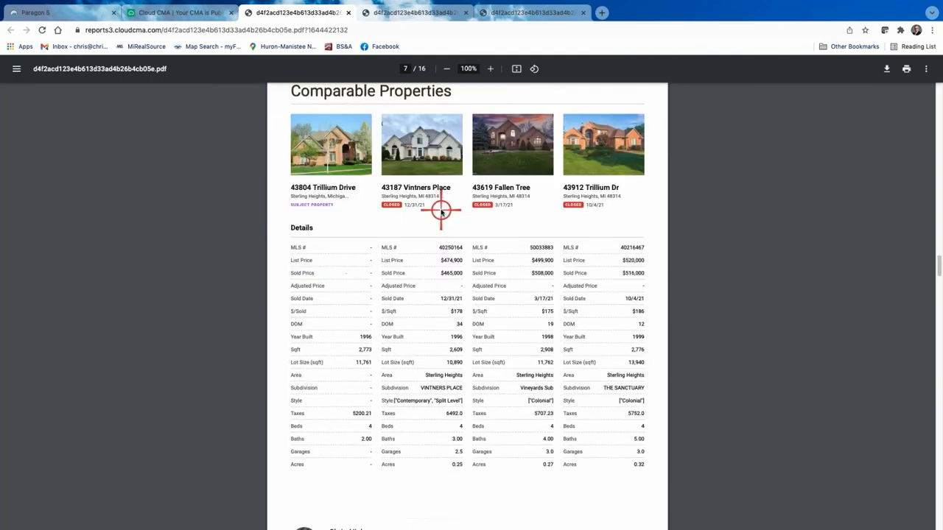
scroll(441, 212, up, 10)
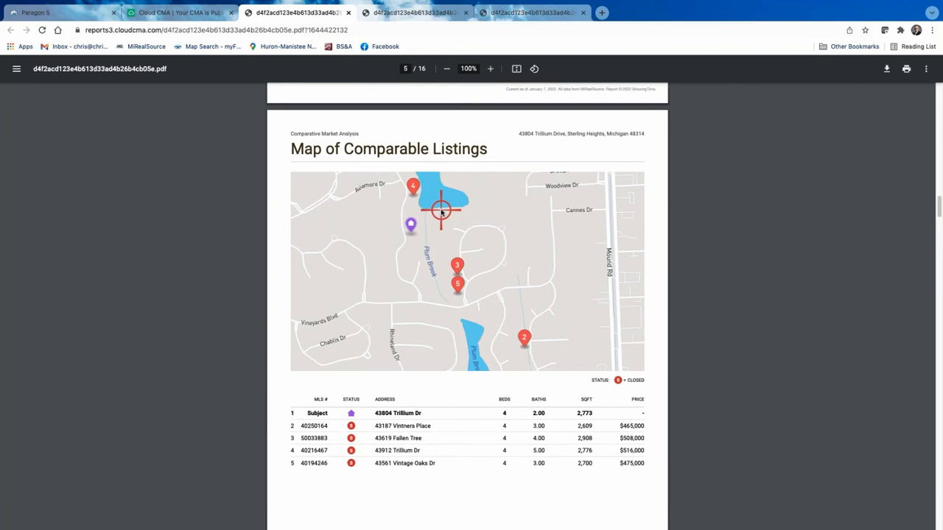
scroll(441, 211, up, 20)
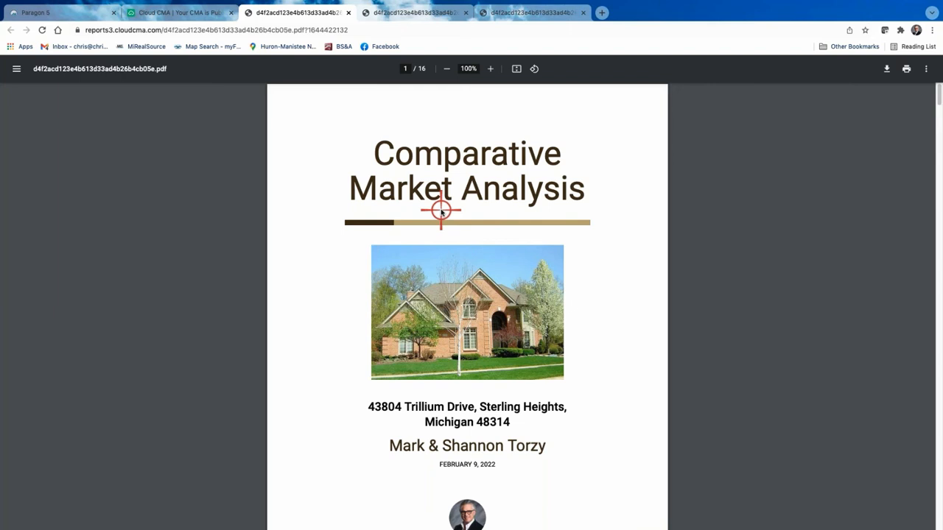
Recheck the report PDF's cover, then go back to the Cloud CMA Publish CMA tab.
scroll(437, 211, down, 10)
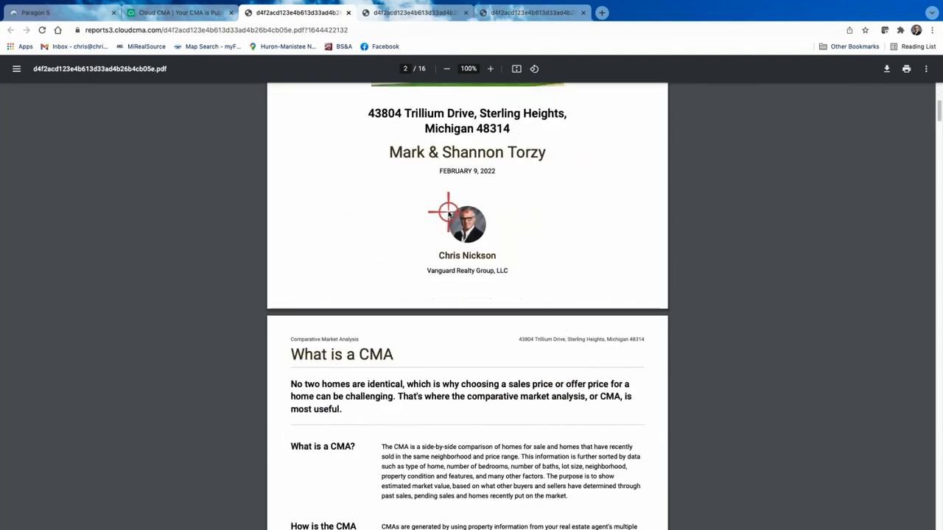
scroll(476, 157, up, 4)
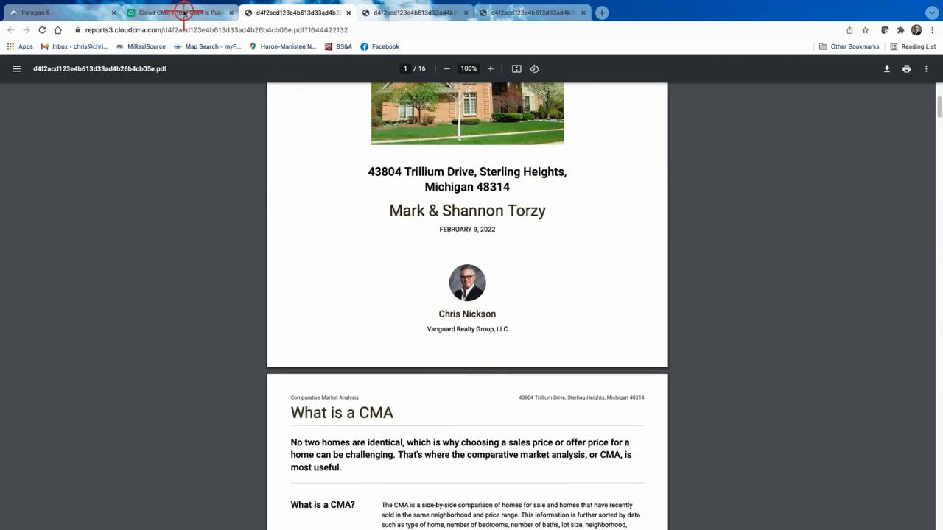
click(183, 13)
click(294, 12)
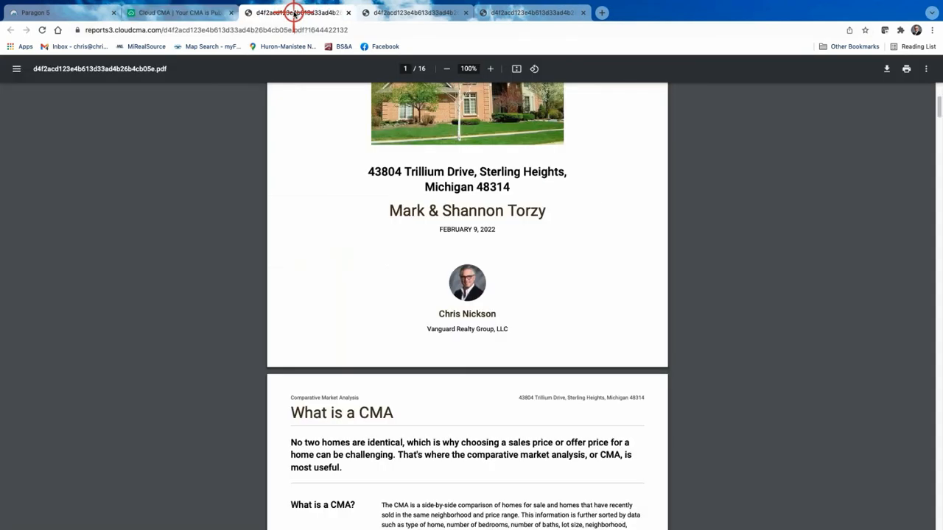
scroll(327, 329, down, 2)
scroll(317, 317, up, 5)
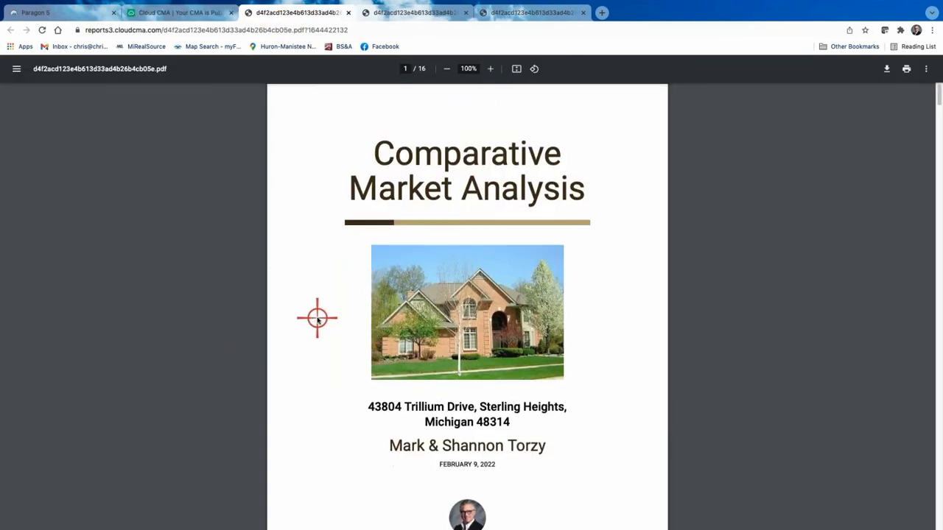
click(155, 13)
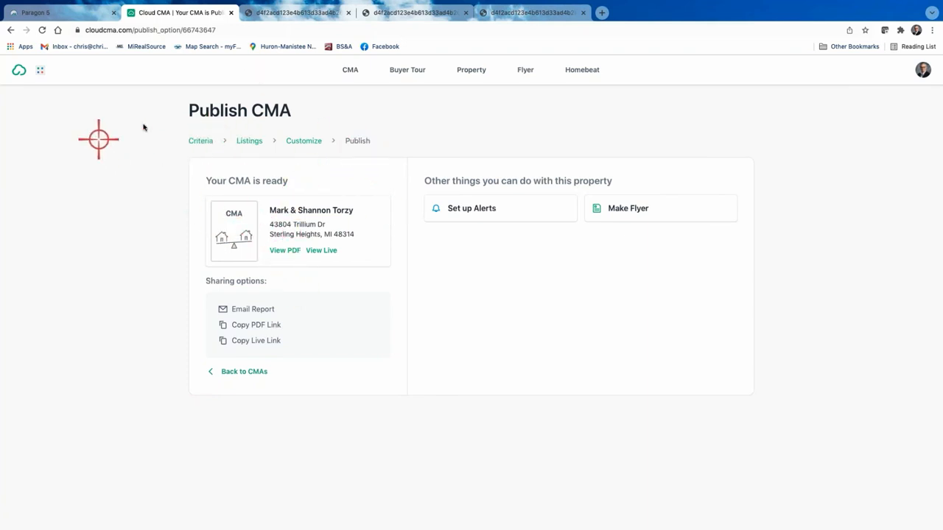
From the CMA Reports list, preview the first report's PDF, then open that report in Edit CMA Report.
click(348, 72)
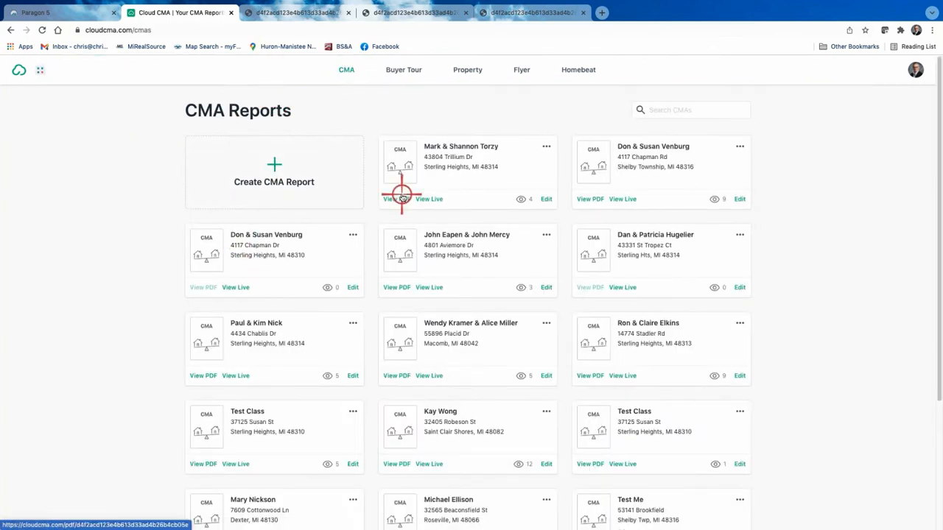
click(405, 199)
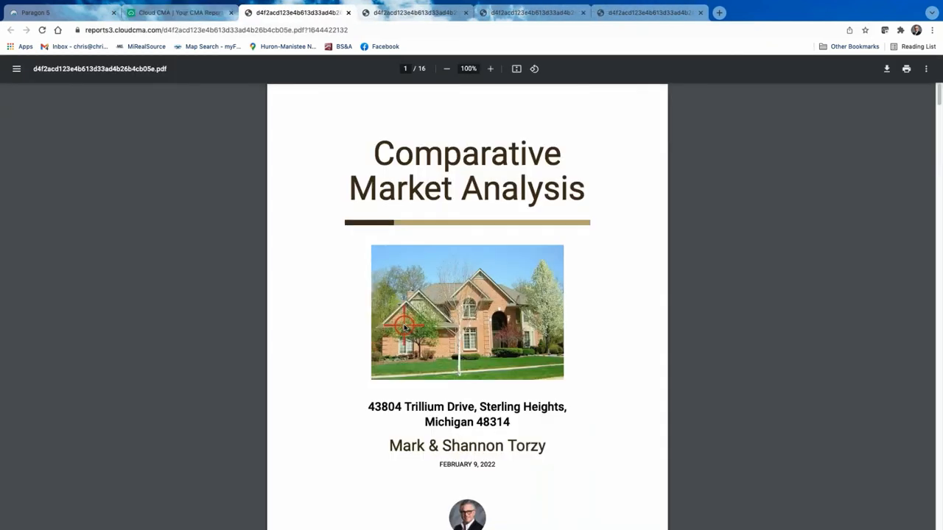
click(182, 35)
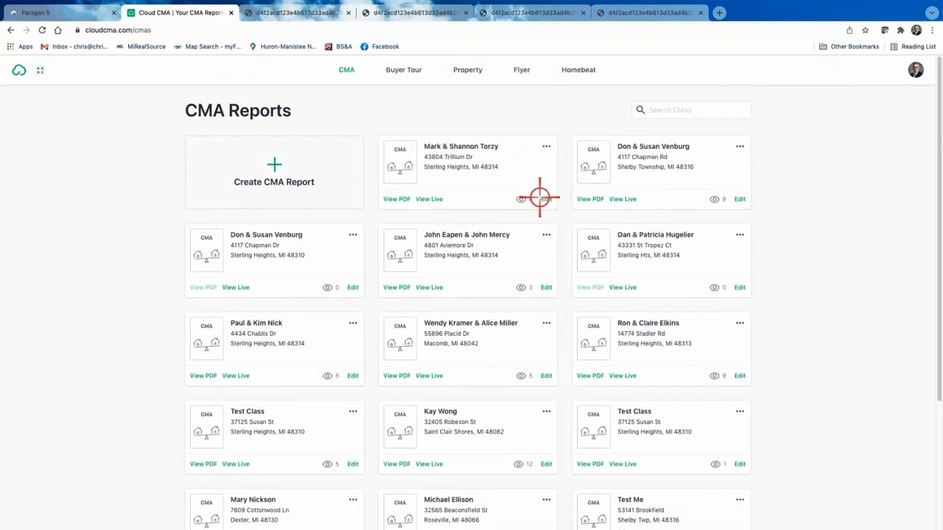
click(546, 200)
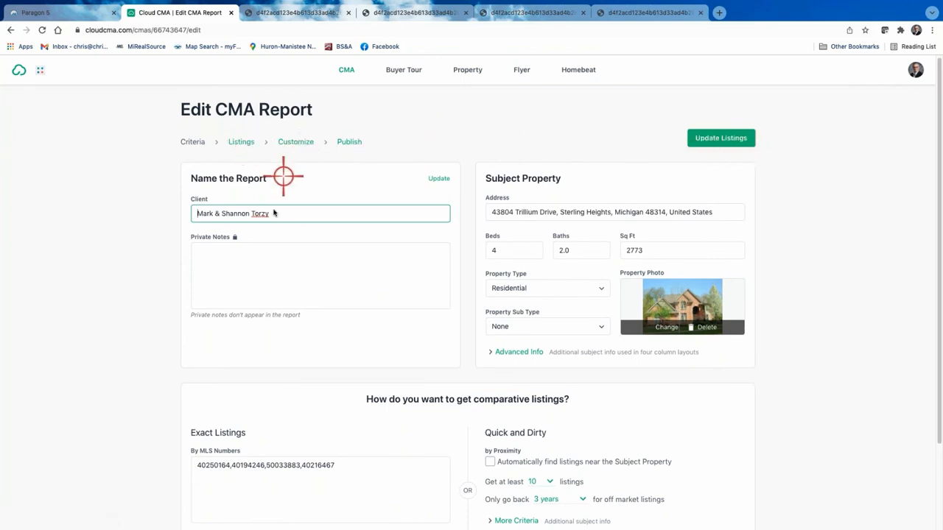
Look over the report's Customize step, then go back to the CMA Reports list.
click(295, 143)
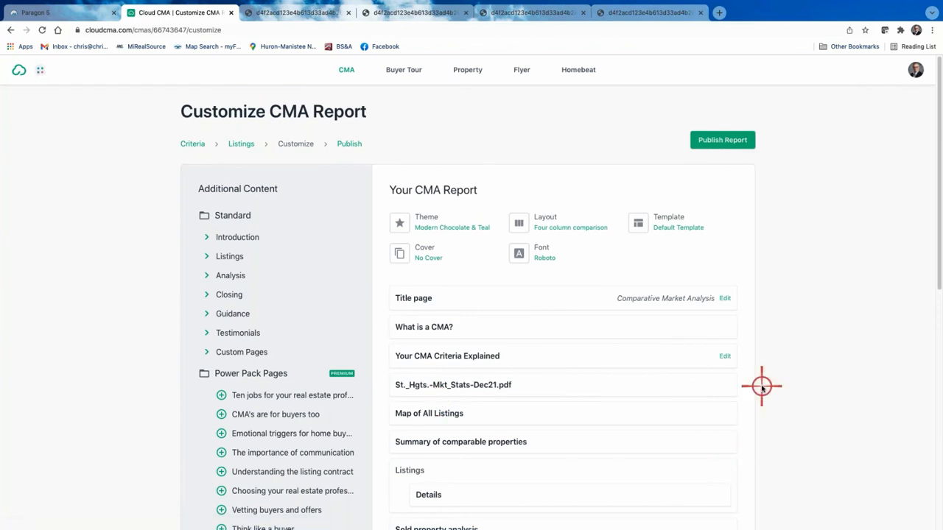
scroll(579, 324, down, 5)
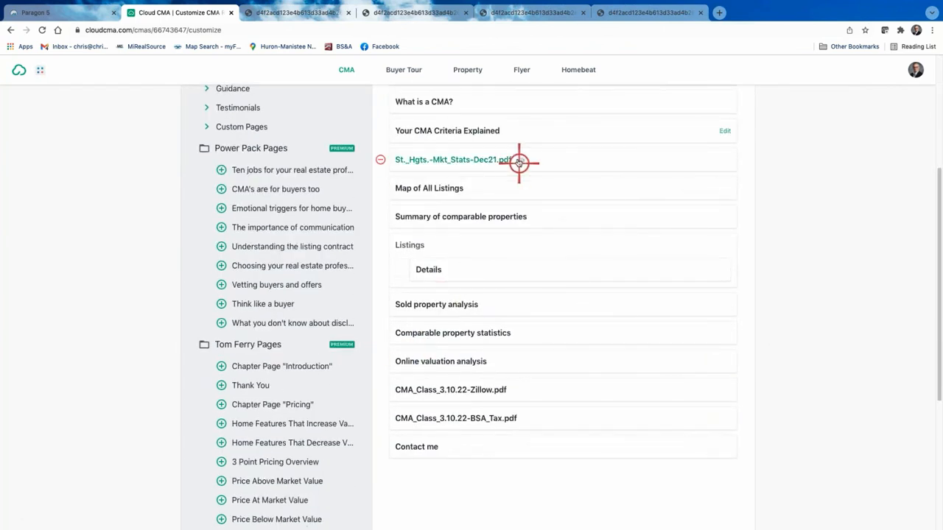
scroll(531, 341, up, 5)
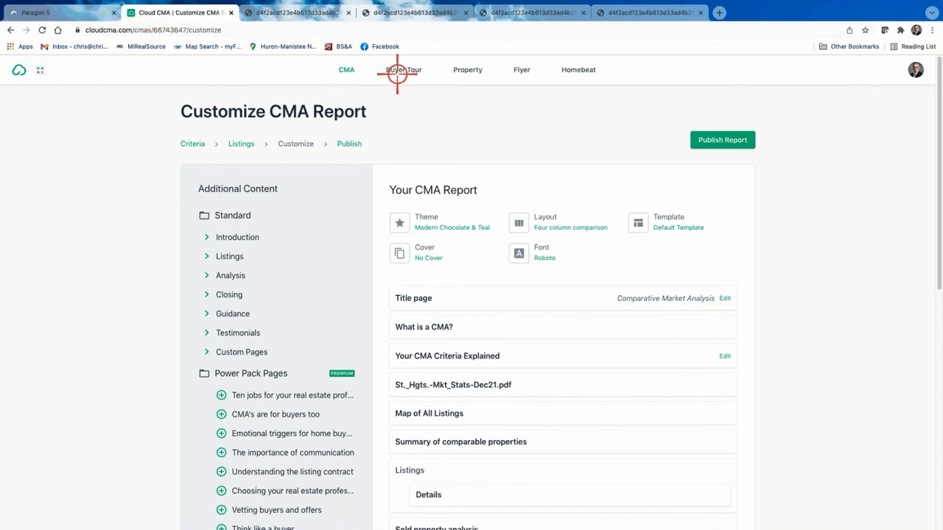
click(348, 69)
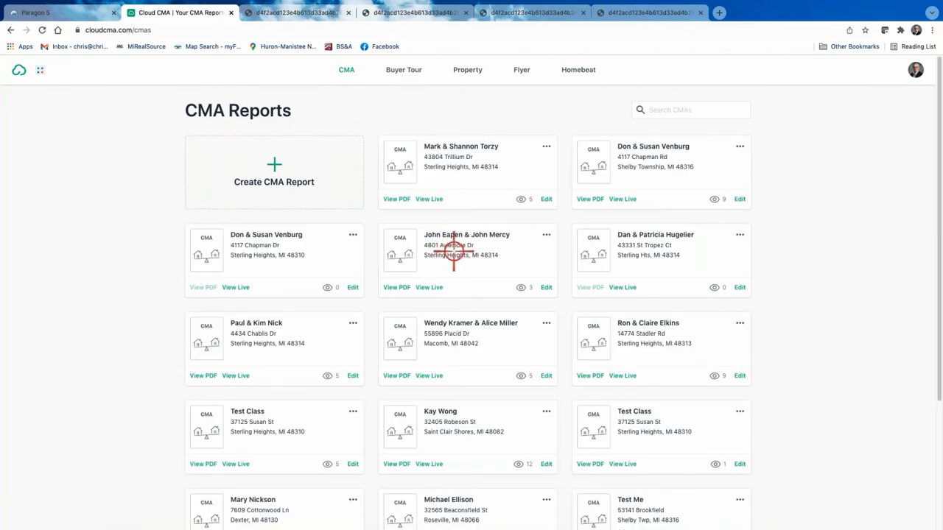
Open the first report as a live web report and scroll through its sections.
click(433, 199)
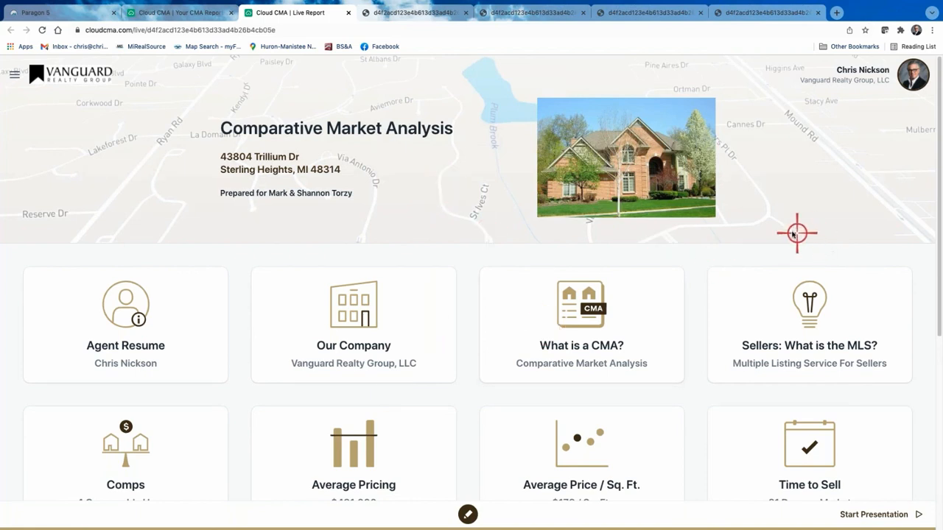
scroll(793, 233, down, 5)
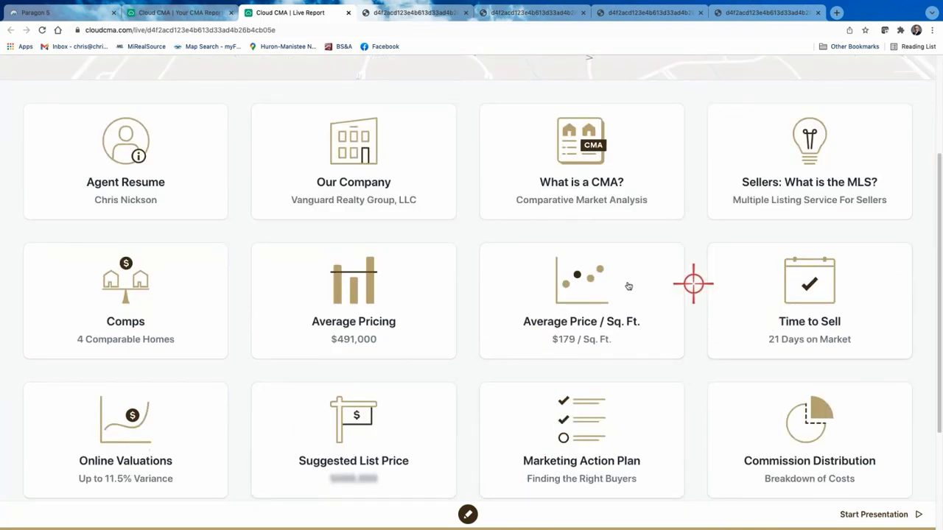
scroll(622, 286, down, 3)
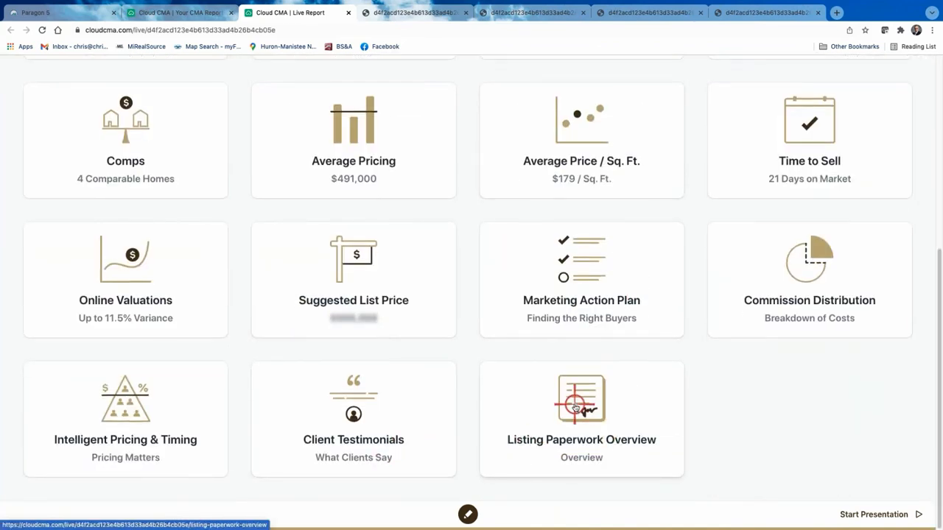
scroll(577, 401, up, 8)
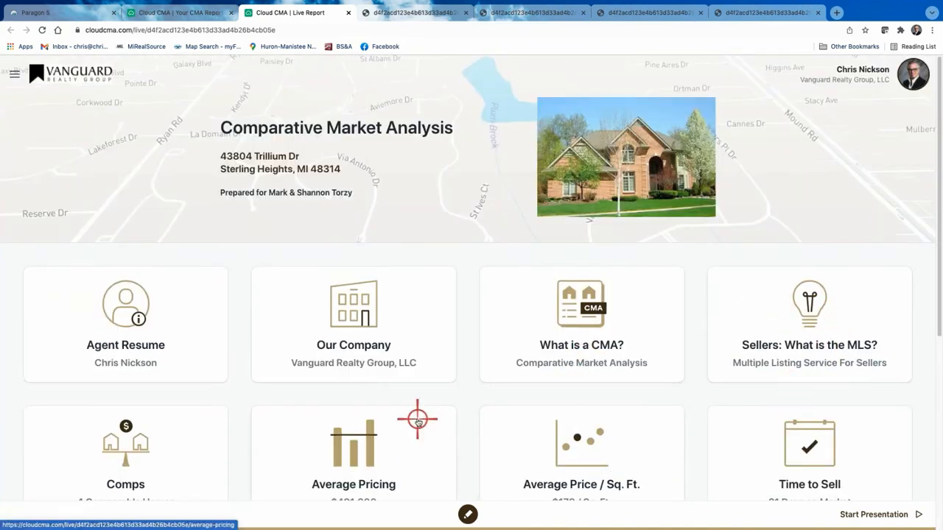
scroll(417, 419, down, 1)
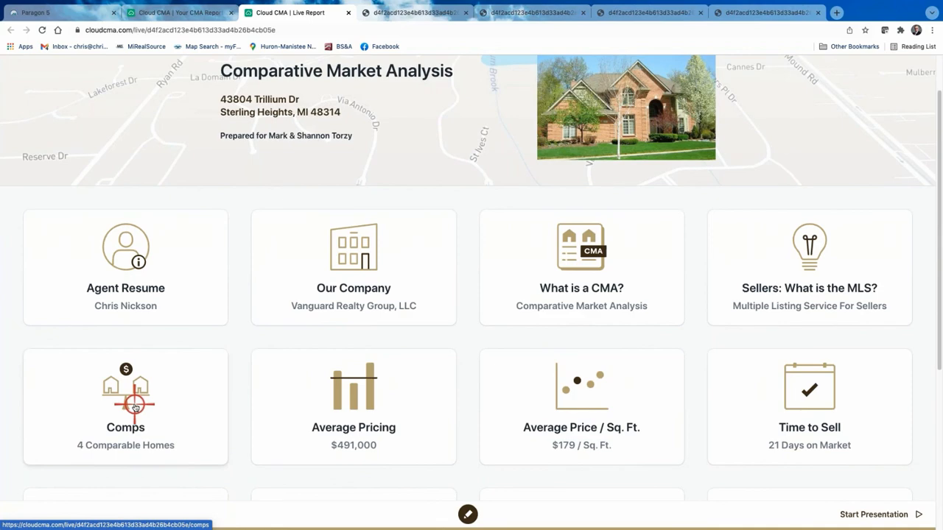
View the Side by Side - Comps comparison of 4 comparable homes, then return to the reports tab.
click(135, 408)
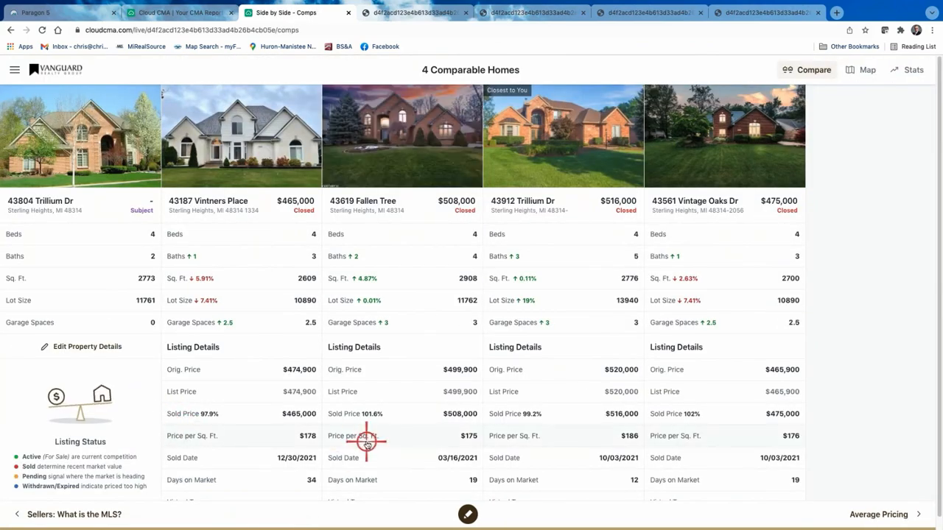
scroll(366, 443, down, 1)
scroll(366, 442, up, 1)
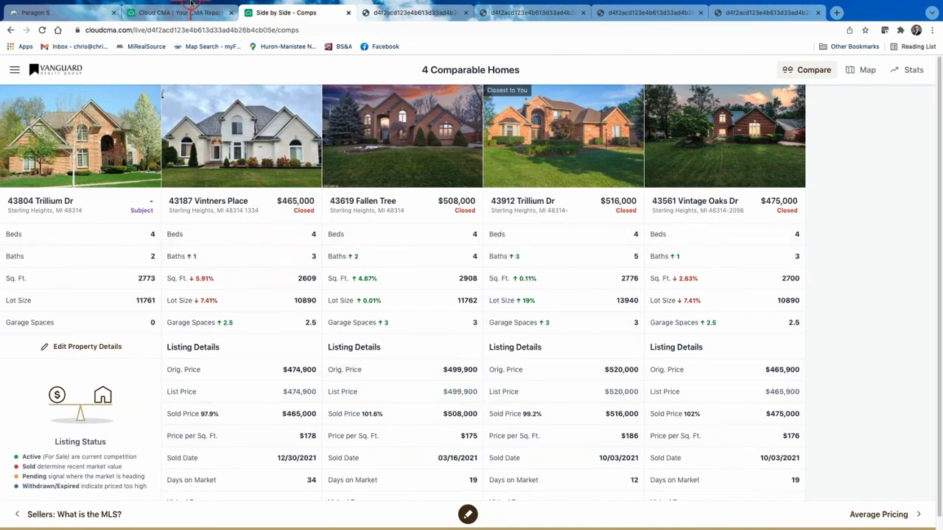
mouse_move(193, 4)
click(194, 35)
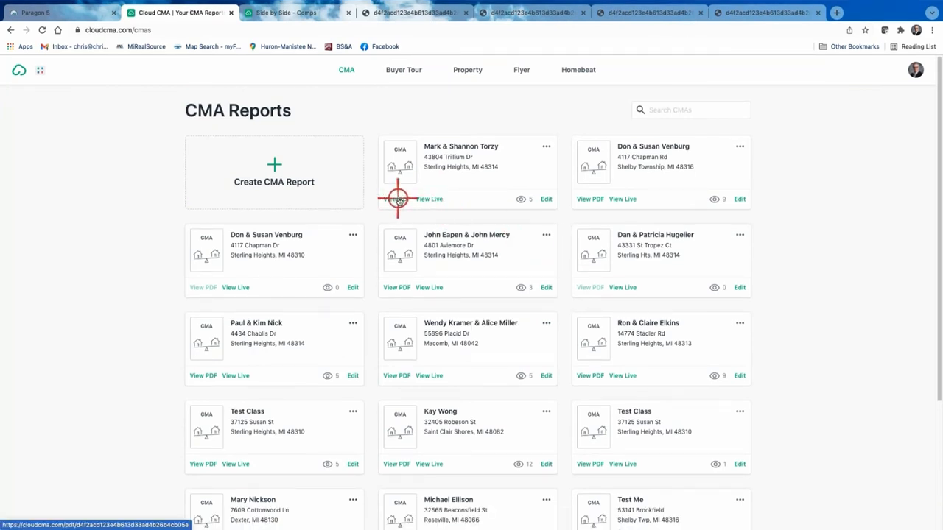
Launch the first report as a slideshow and advance through the agent, map and sold-homes slides.
click(548, 146)
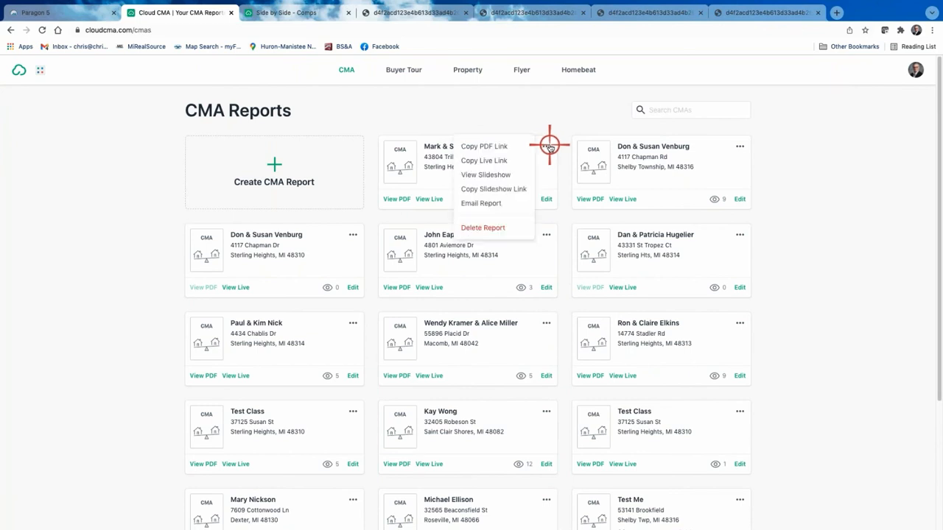
click(493, 178)
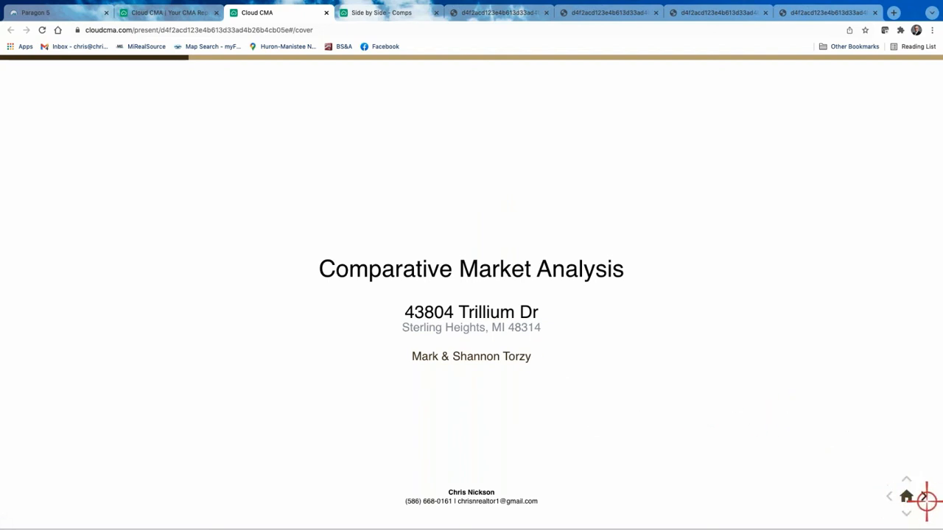
click(925, 500)
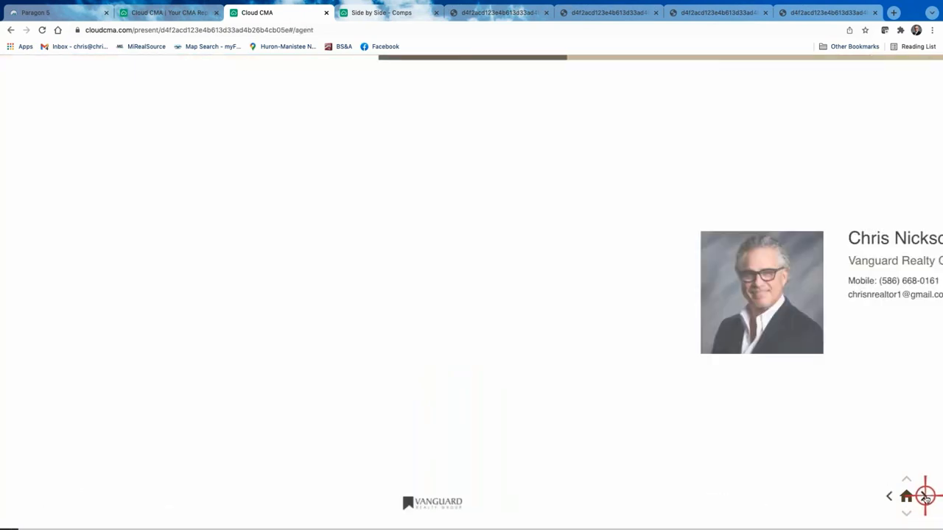
click(925, 499)
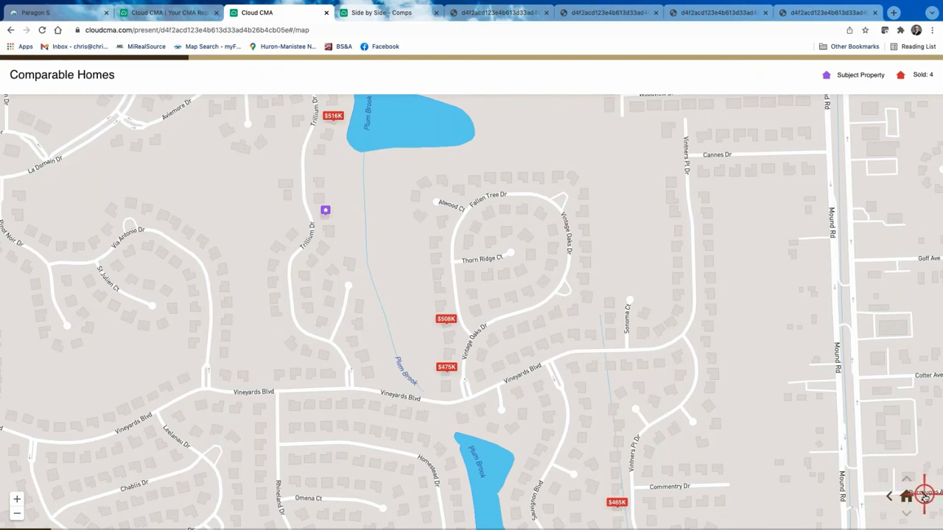
click(926, 498)
click(926, 498)
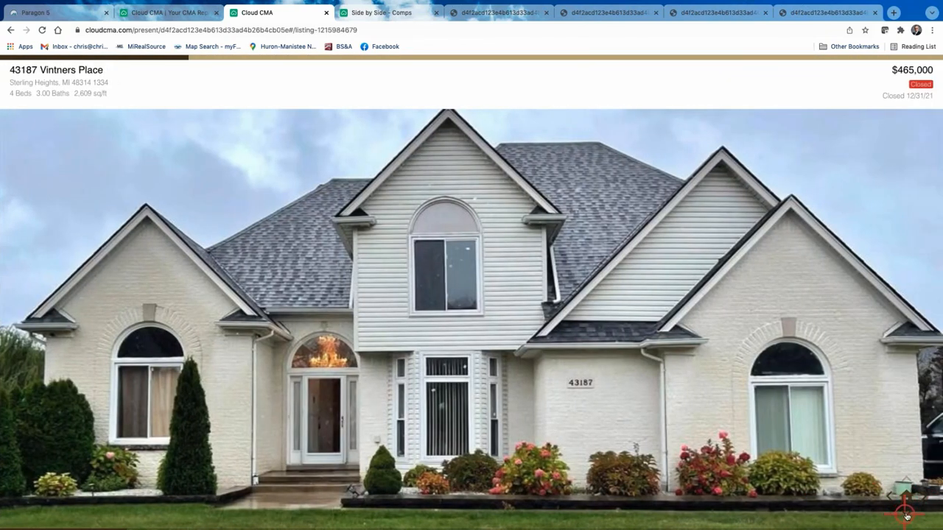
Page through the first sold comparable's photo grids, move to the next listing, then return to the reports list.
click(907, 515)
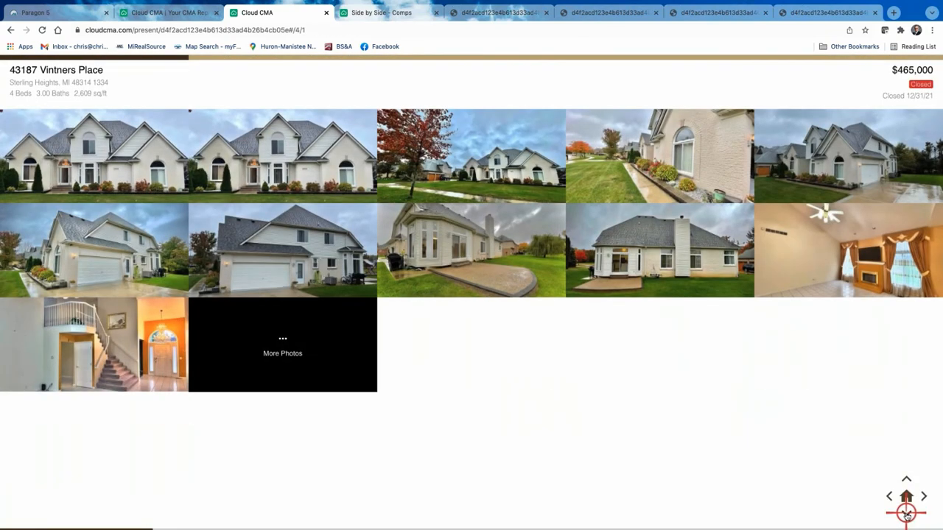
click(907, 516)
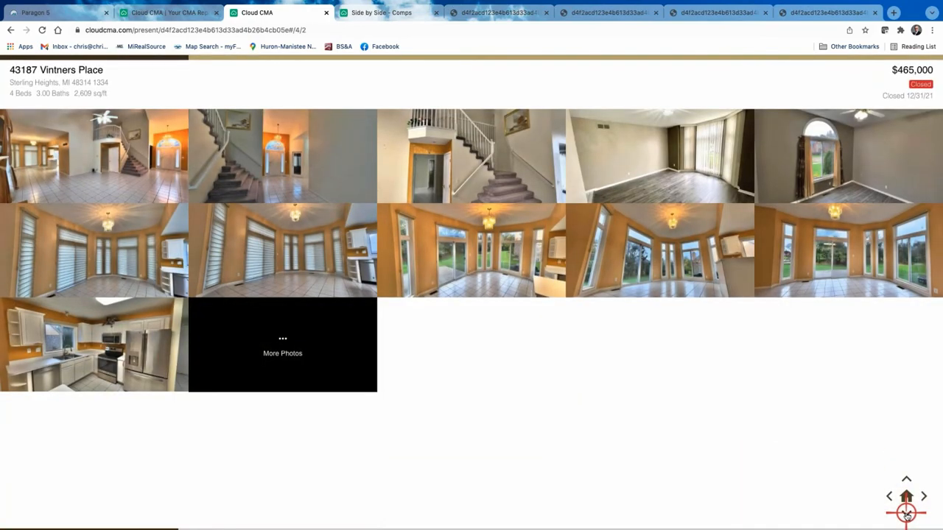
click(907, 516)
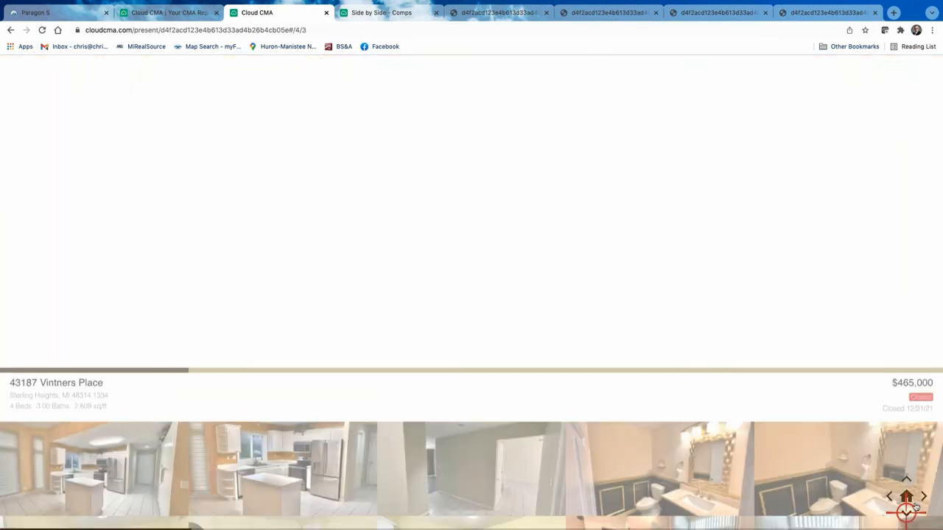
click(925, 497)
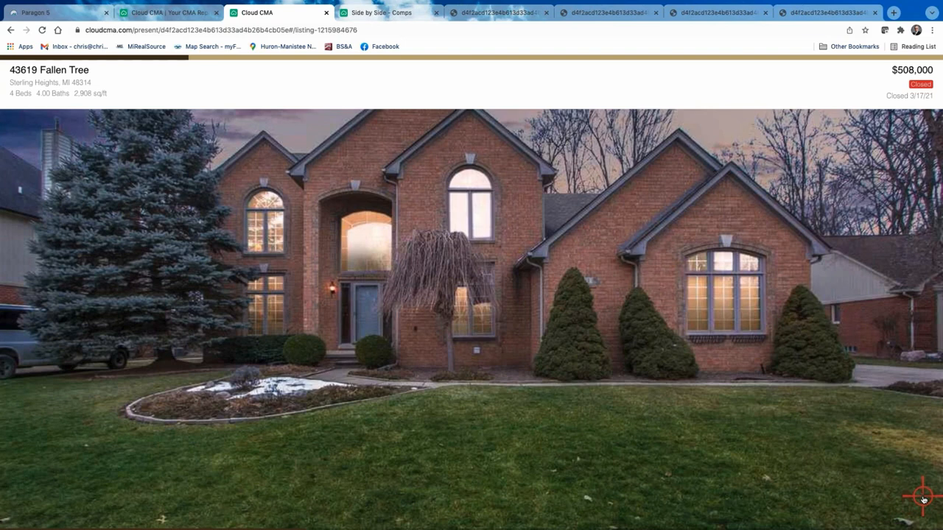
click(206, 12)
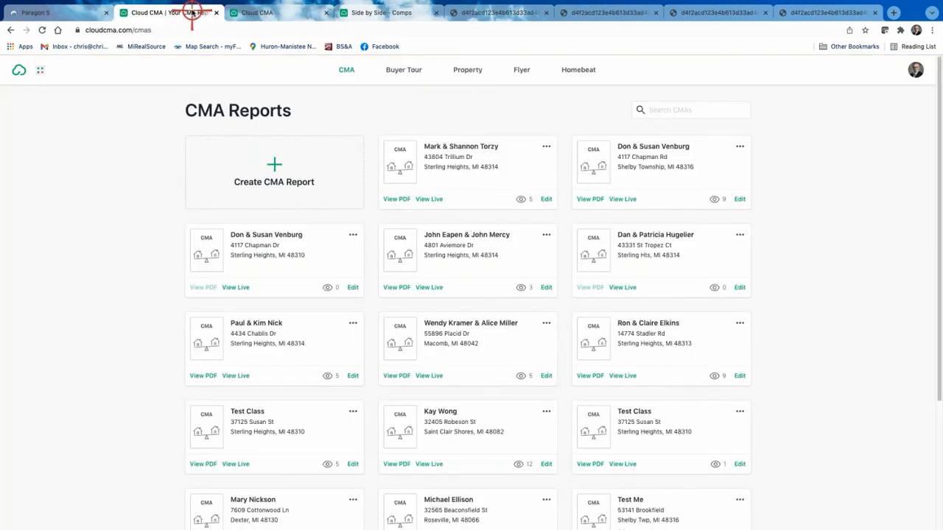
Dismiss the first report's options menu and go back to the Paragon 5 search results.
click(546, 146)
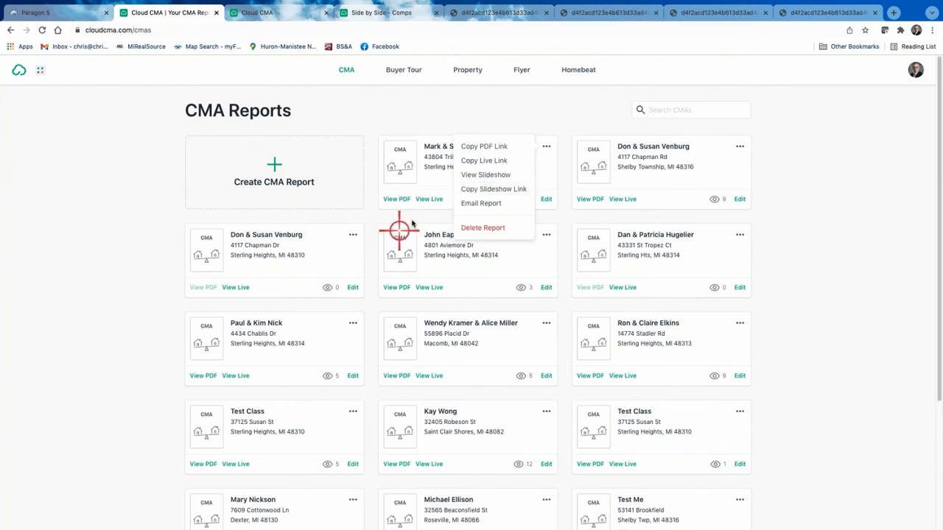
click(822, 180)
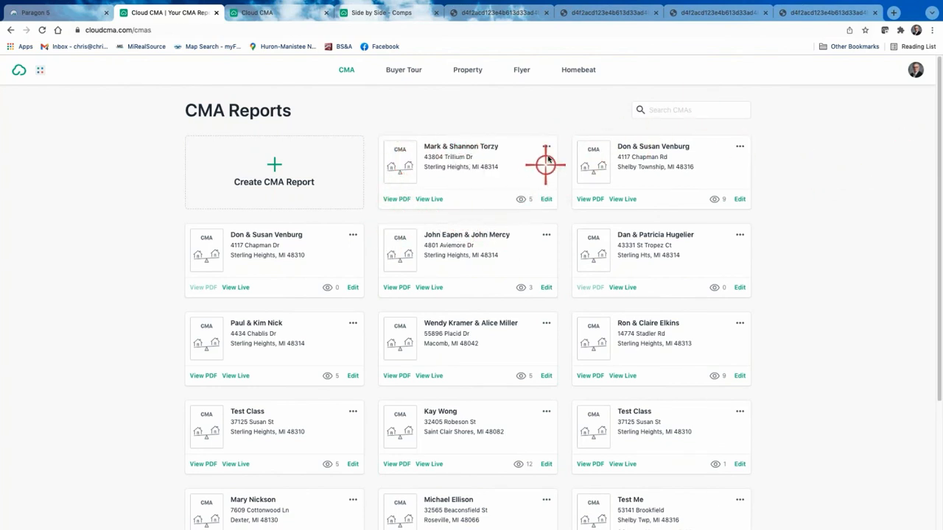
click(63, 13)
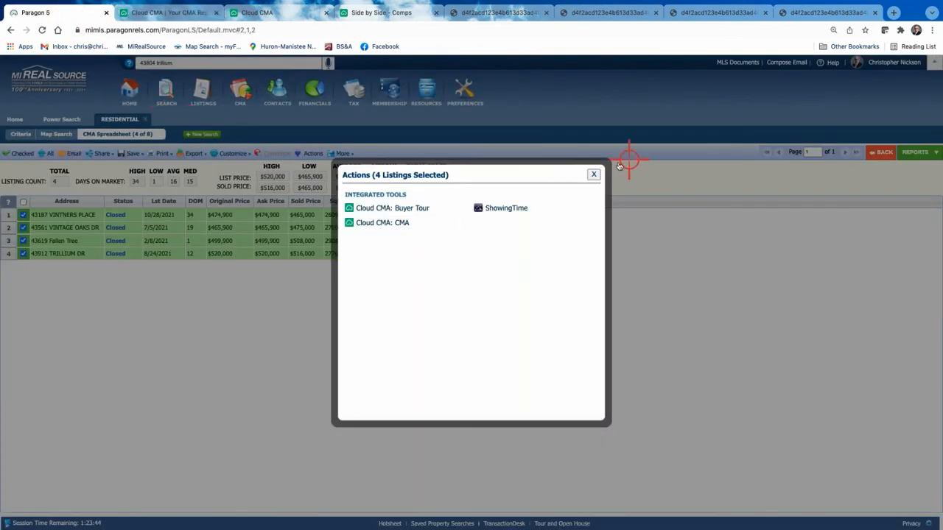
Check the CMA Summary Report's $491,000 average sold price, then reopen Actions for the 4 listings.
click(594, 174)
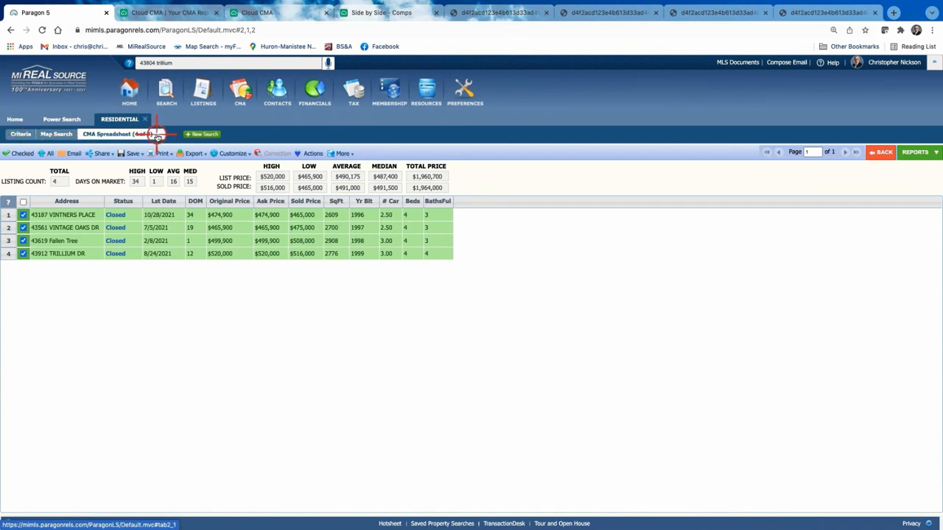
click(919, 157)
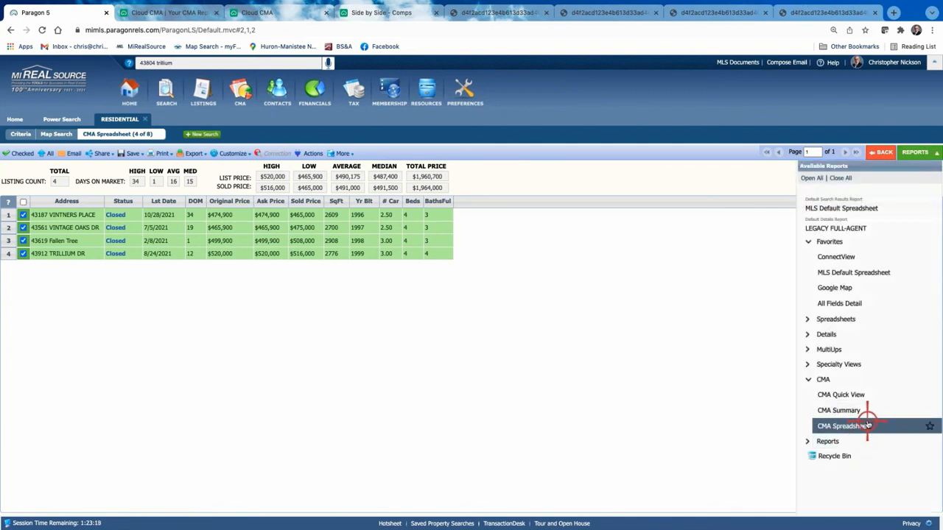
click(849, 410)
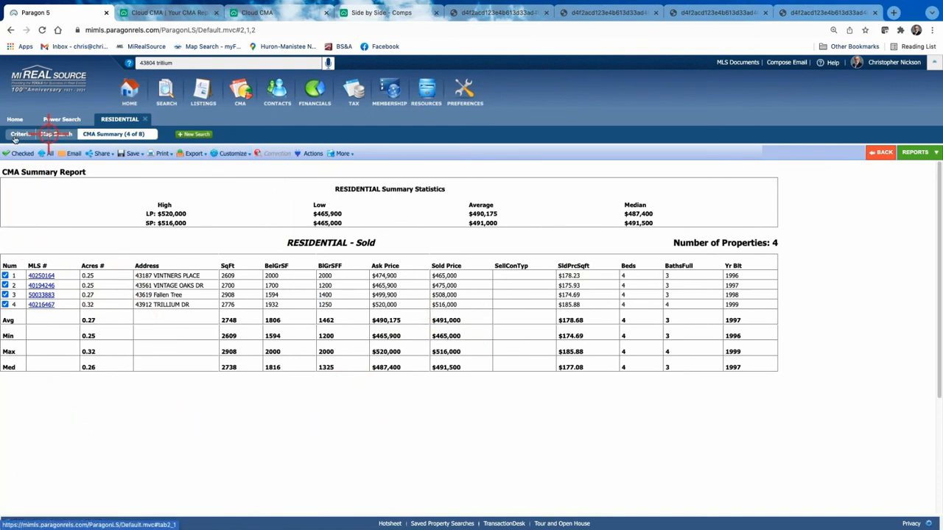
click(884, 153)
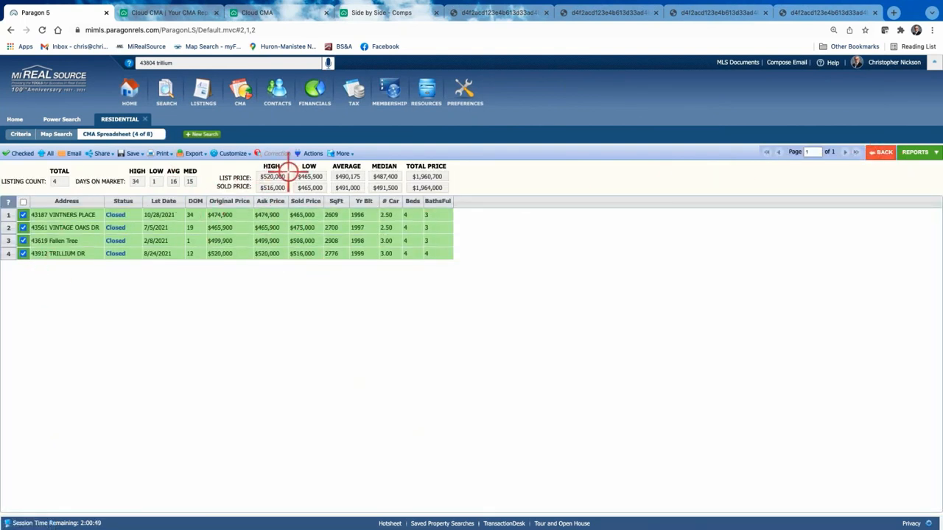
click(312, 154)
Choose Cloud CMA: CMA, close the Actions dialog, and close the extra report PDF tabs.
click(395, 230)
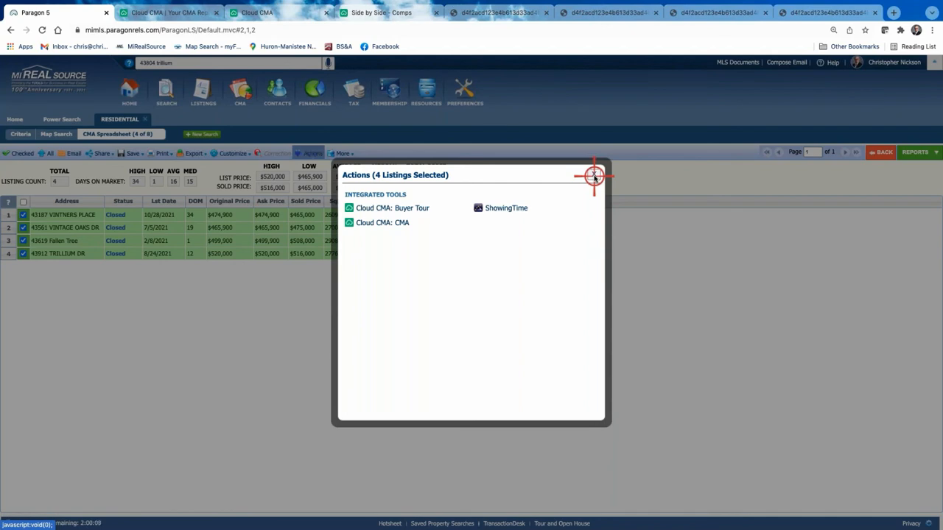
click(594, 176)
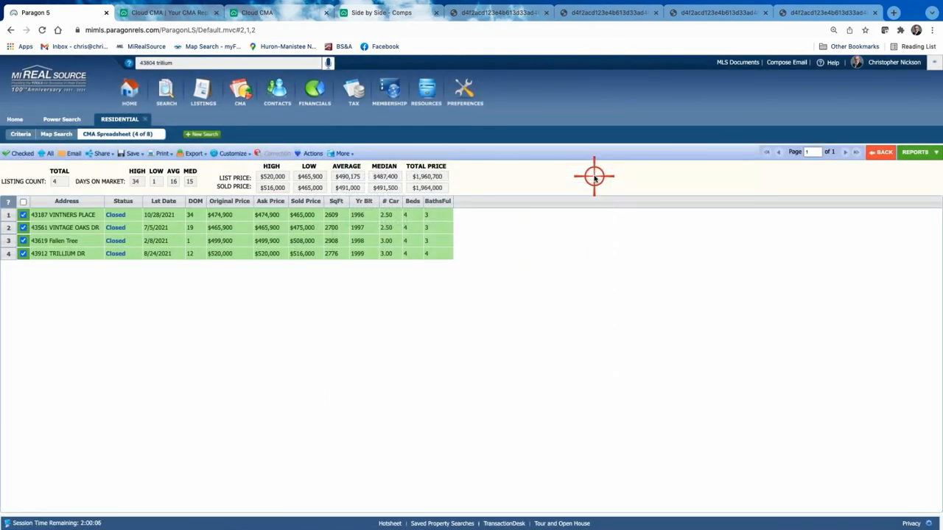
click(876, 13)
Close every report, Side by Side - Comps and Cloud CMA tab, then return Paragon to its Home page.
click(763, 13)
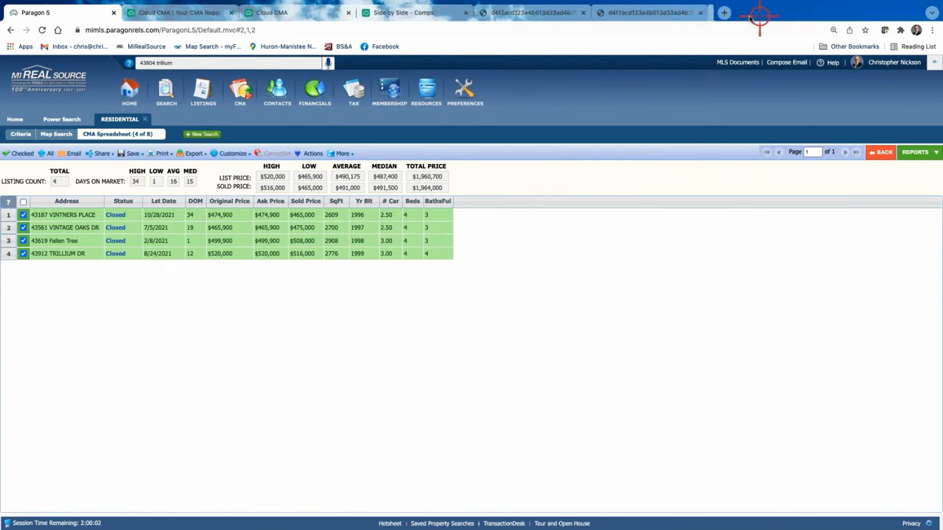
click(702, 13)
click(583, 12)
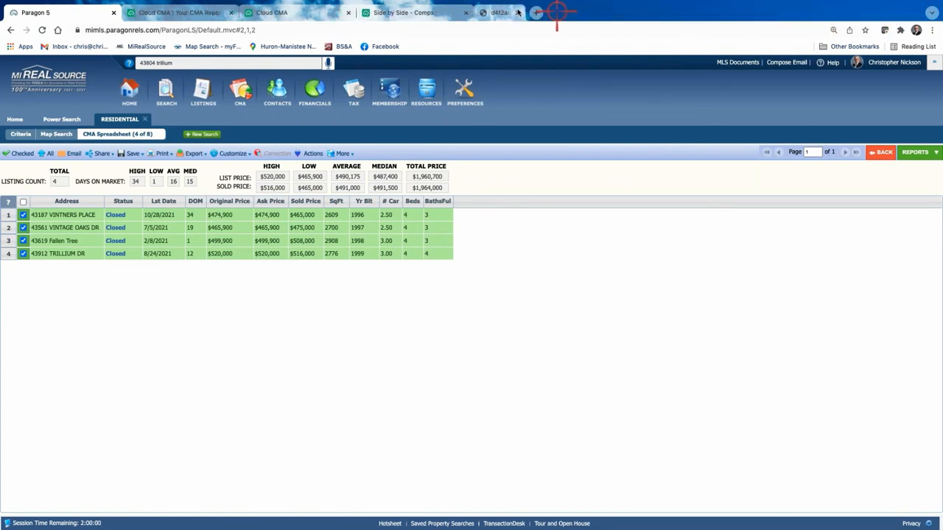
click(466, 13)
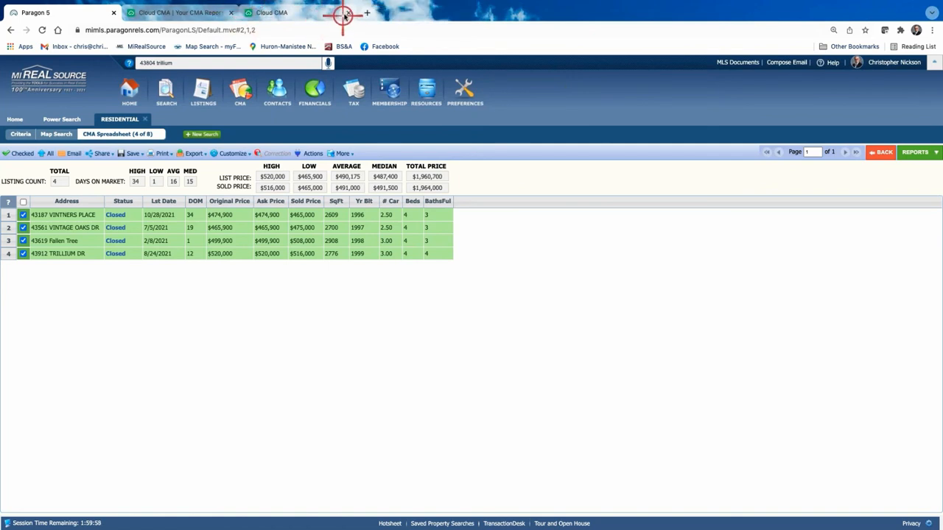
click(232, 13)
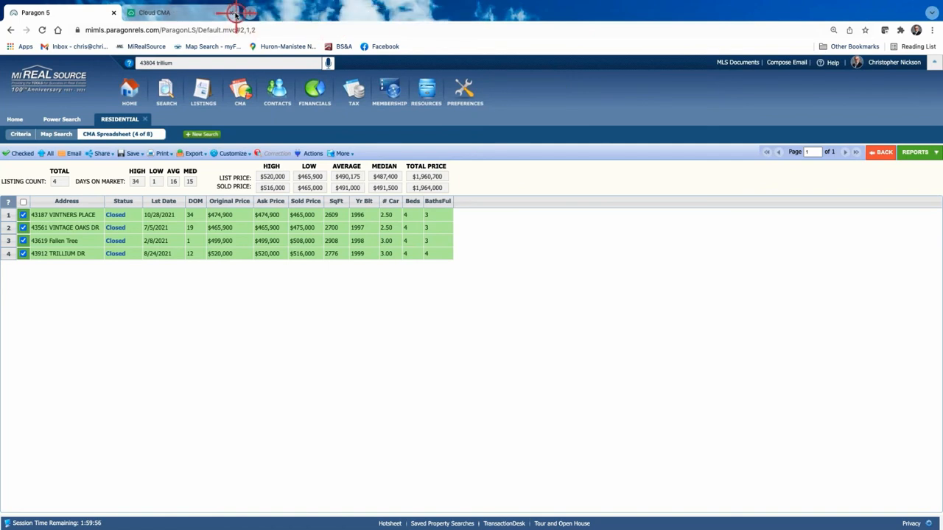
click(232, 12)
click(129, 97)
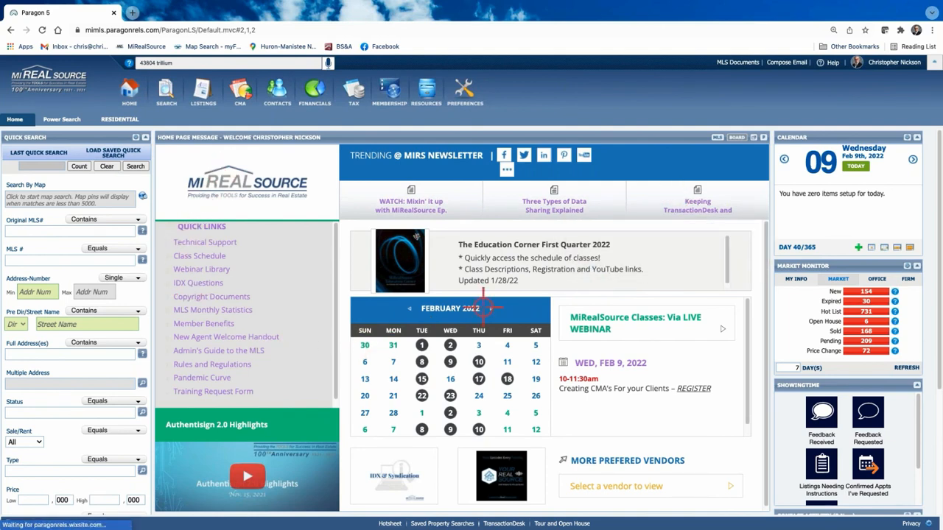
click(717, 138)
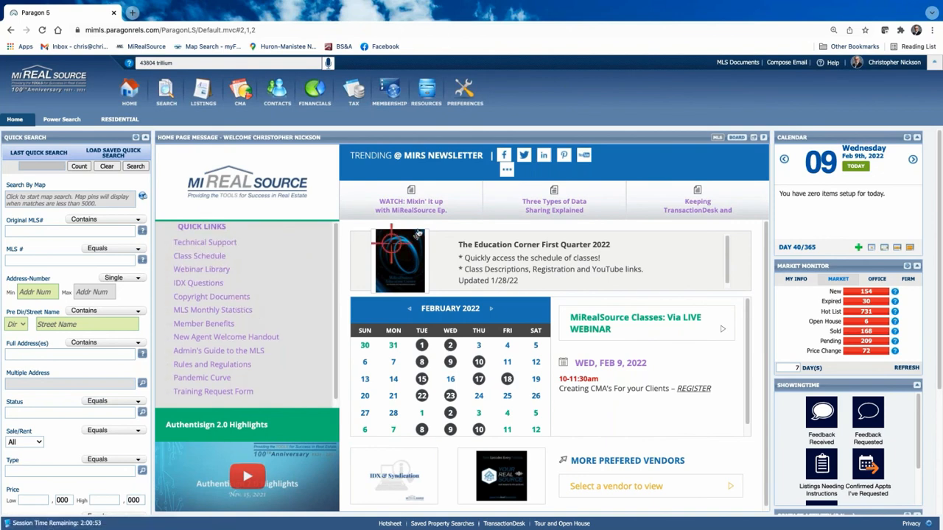
Open the MIRealSourceMedia YouTube channel from the MIRS newsletter bar's YouTube icon.
click(583, 155)
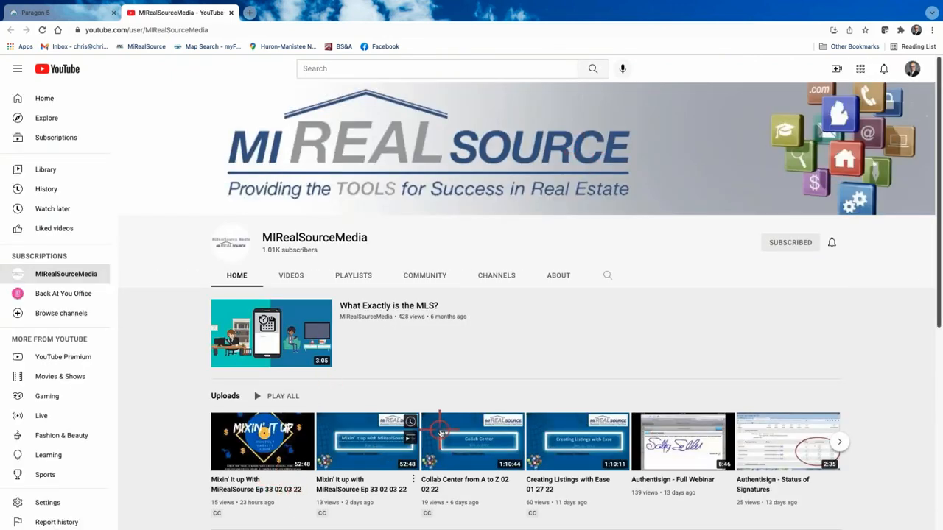
Browse the MIRealSourceMedia channel's uploads, page to the next videos, then return to Paragon 5.
scroll(451, 401, down, 3)
scroll(486, 442, down, 2)
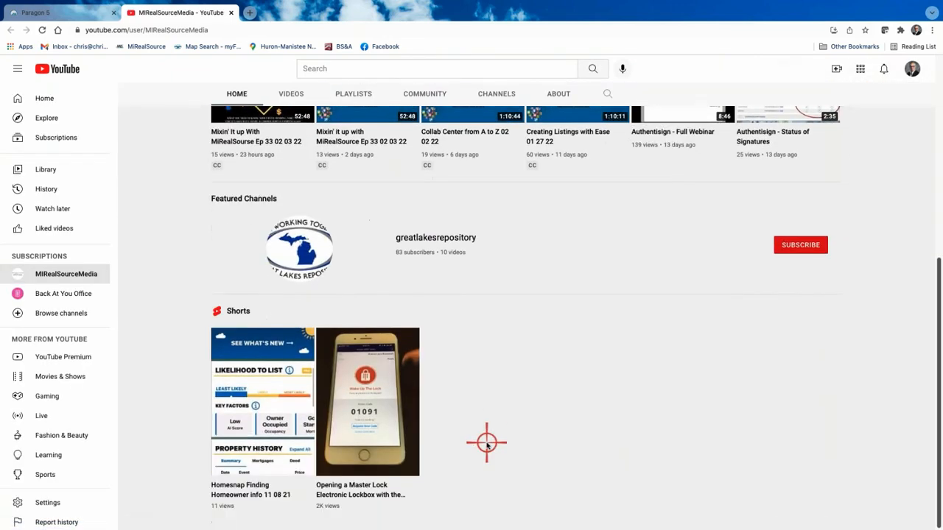
scroll(491, 441, up, 1)
scroll(490, 440, up, 3)
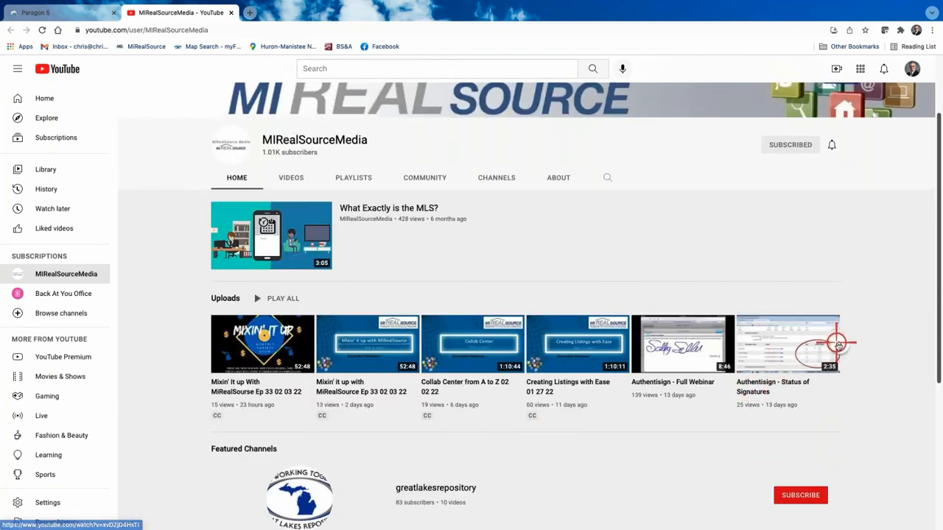
click(839, 344)
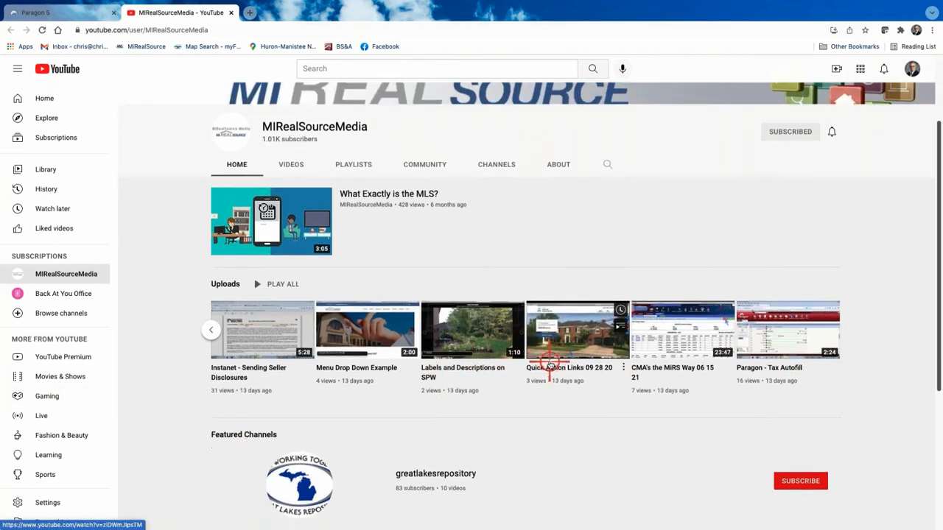
scroll(543, 364, down, 3)
scroll(558, 327, up, 5)
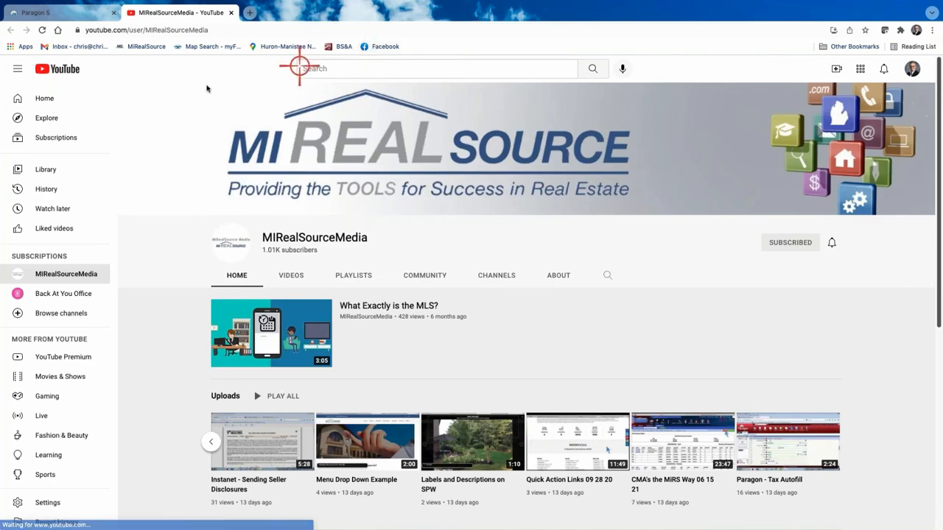
click(74, 14)
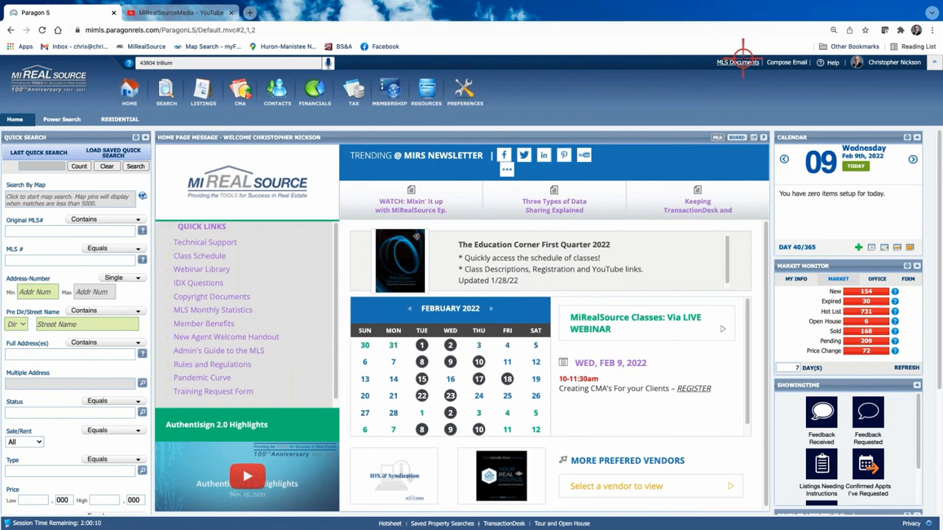
Scroll through the Education folder's 81 handouts in MLS Documents, then return to the Home dashboard.
click(738, 62)
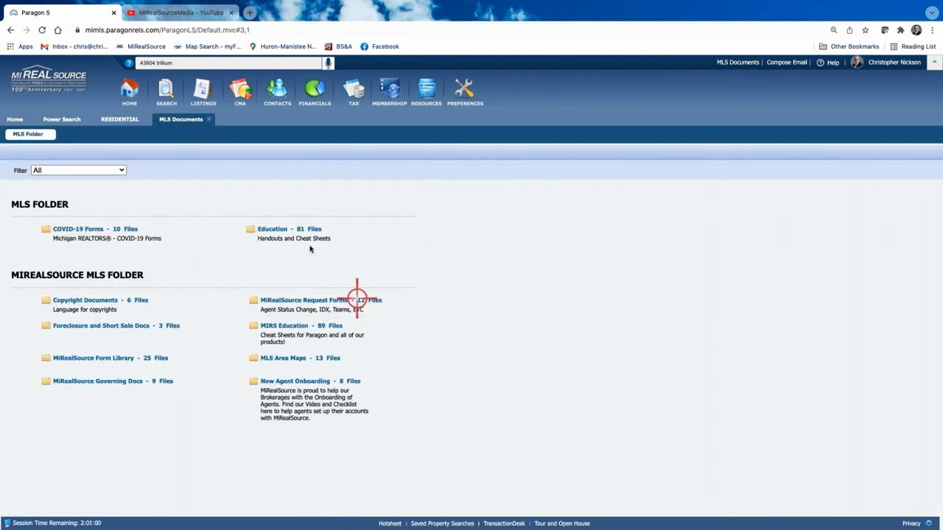
click(283, 229)
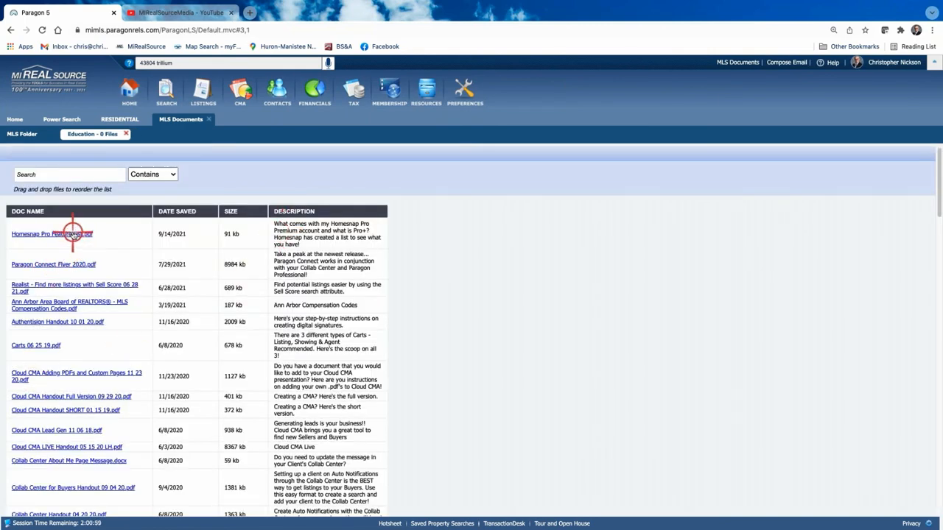
scroll(86, 413, down, 3)
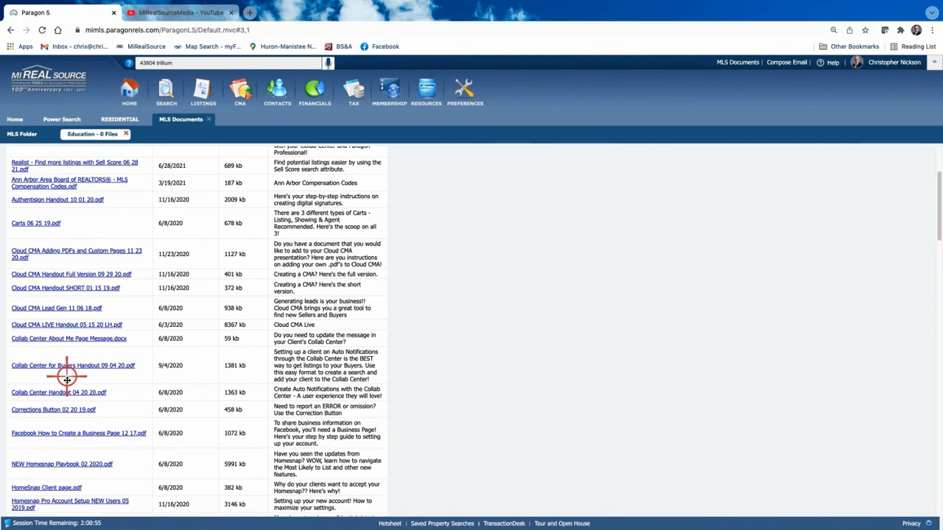
scroll(76, 362, down, 1)
scroll(75, 362, down, 3)
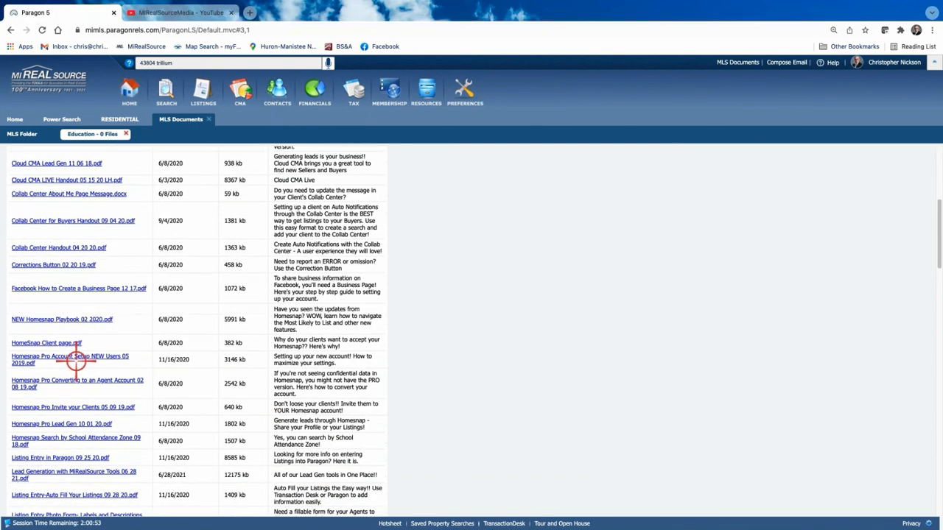
scroll(88, 337, down, 1)
scroll(89, 339, down, 5)
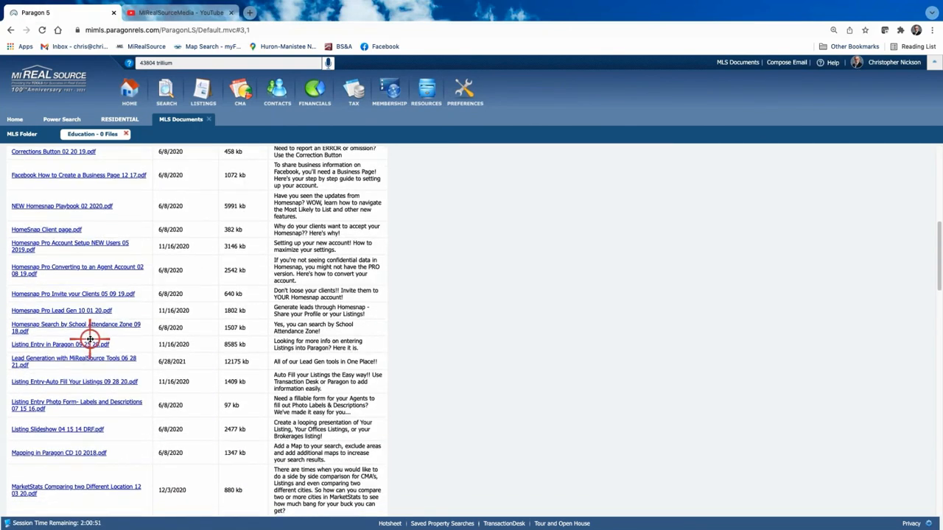
scroll(90, 337, up, 10)
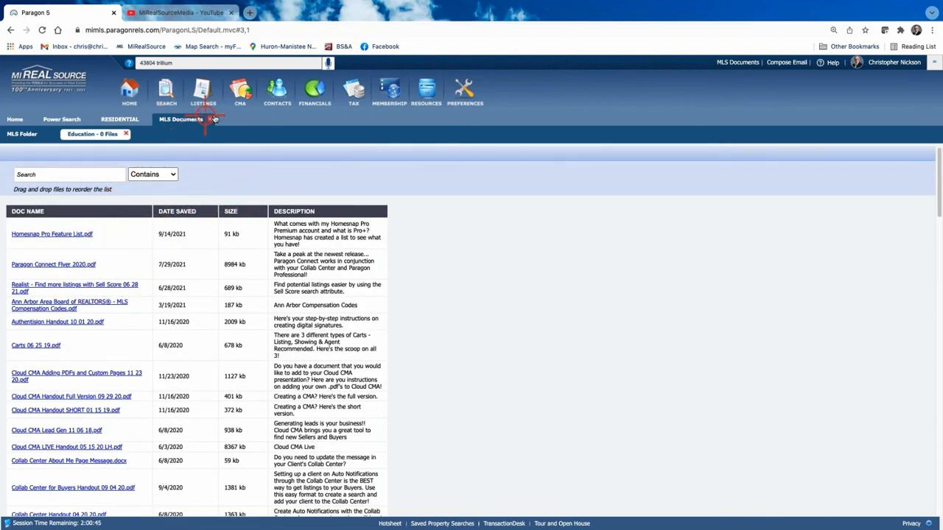
click(15, 119)
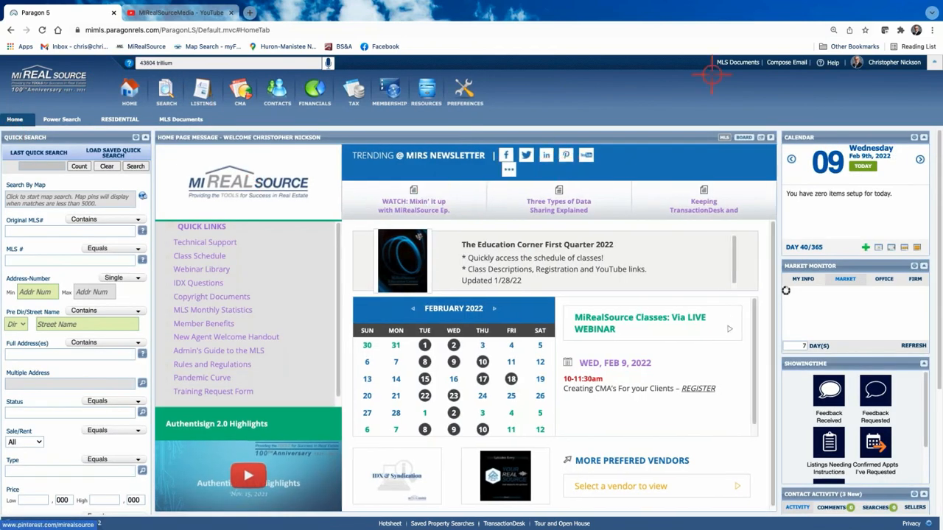
Reopen MLS Documents on the MLS Folder view listing top-level MLS and MiRealSource folders.
click(738, 62)
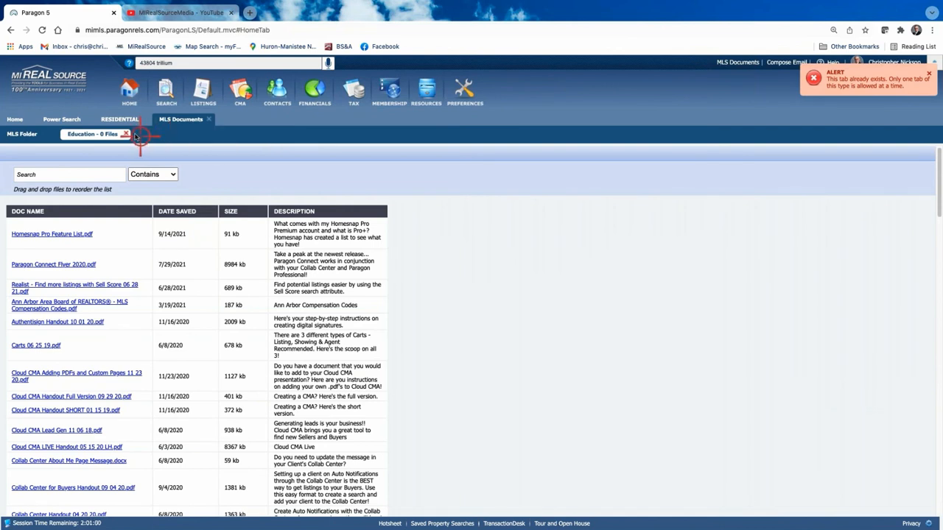
click(15, 134)
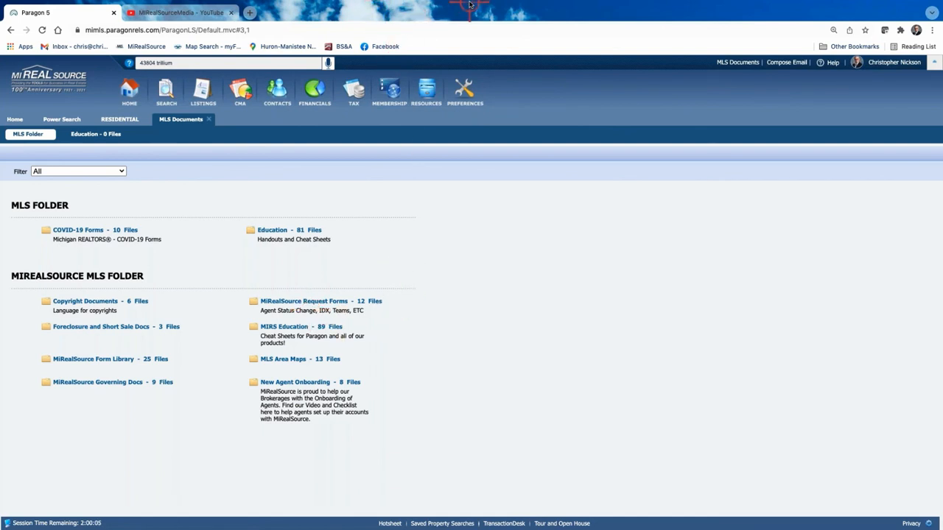
mouse_move(456, 11)
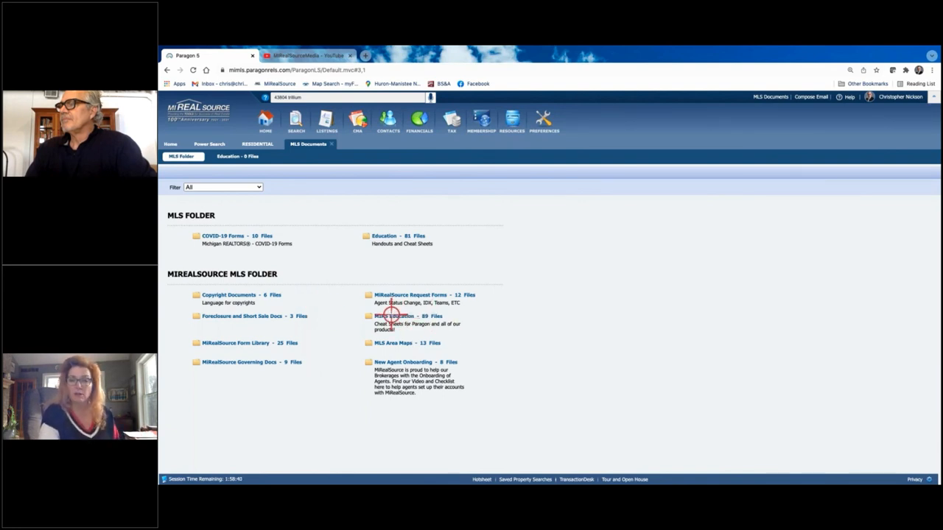
Scroll the MIRS Education folder's 89 files, such as the Authentisign and Cloud CMA guides, then go Home.
click(391, 316)
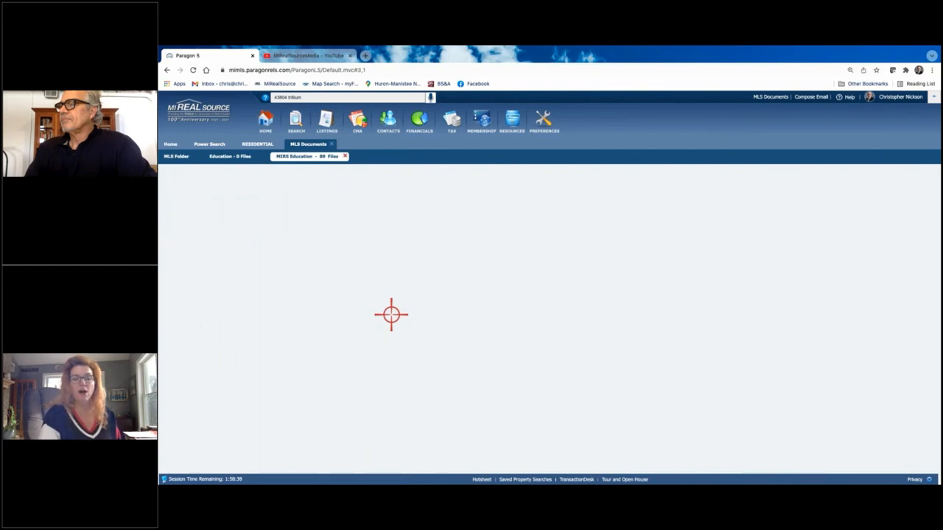
scroll(270, 329, down, 10)
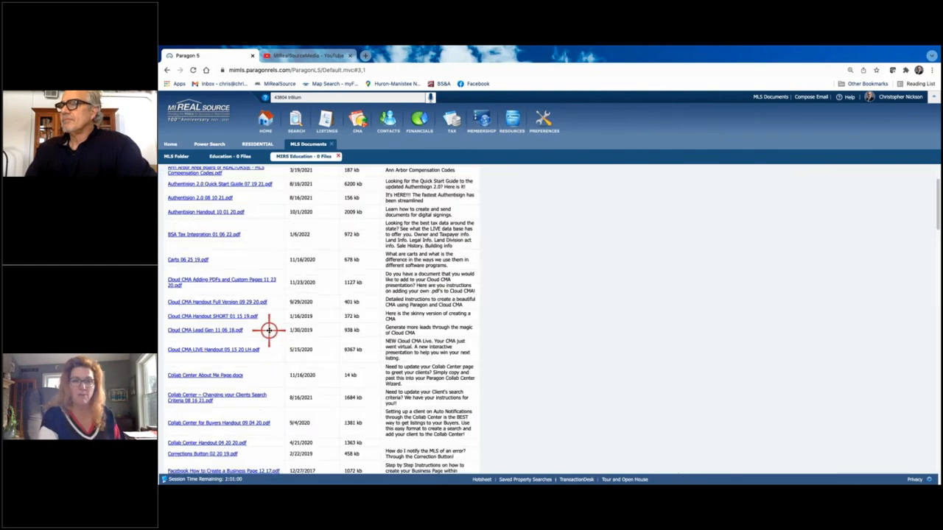
scroll(269, 330, down, 10)
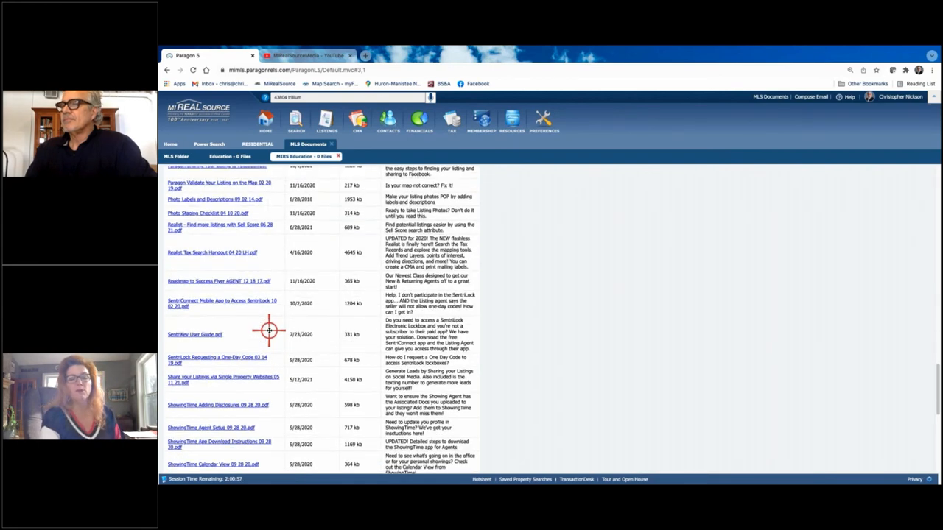
scroll(269, 331, up, 1)
scroll(269, 330, up, 15)
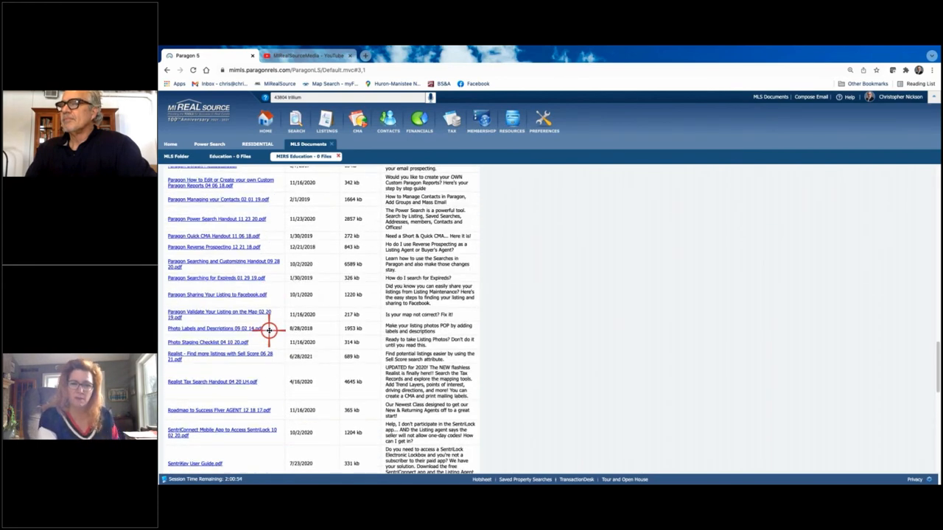
scroll(269, 330, up, 5)
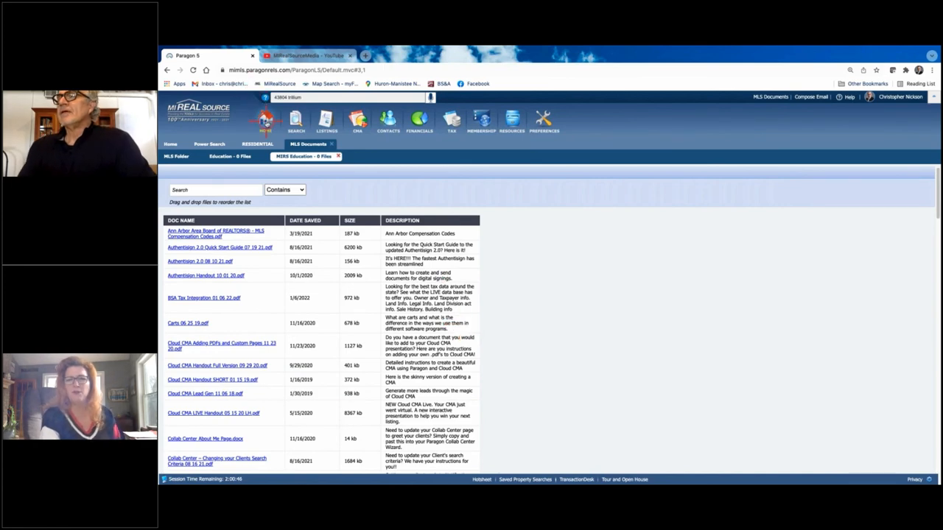
click(266, 120)
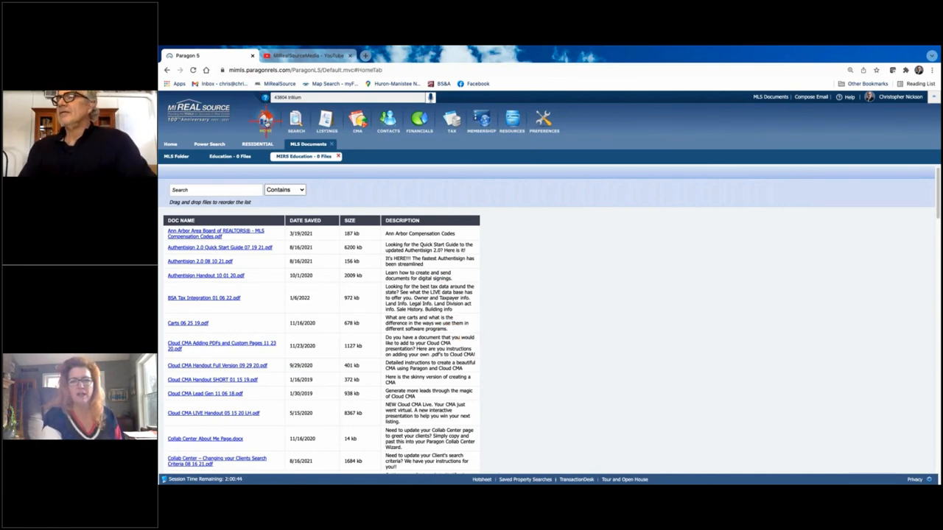